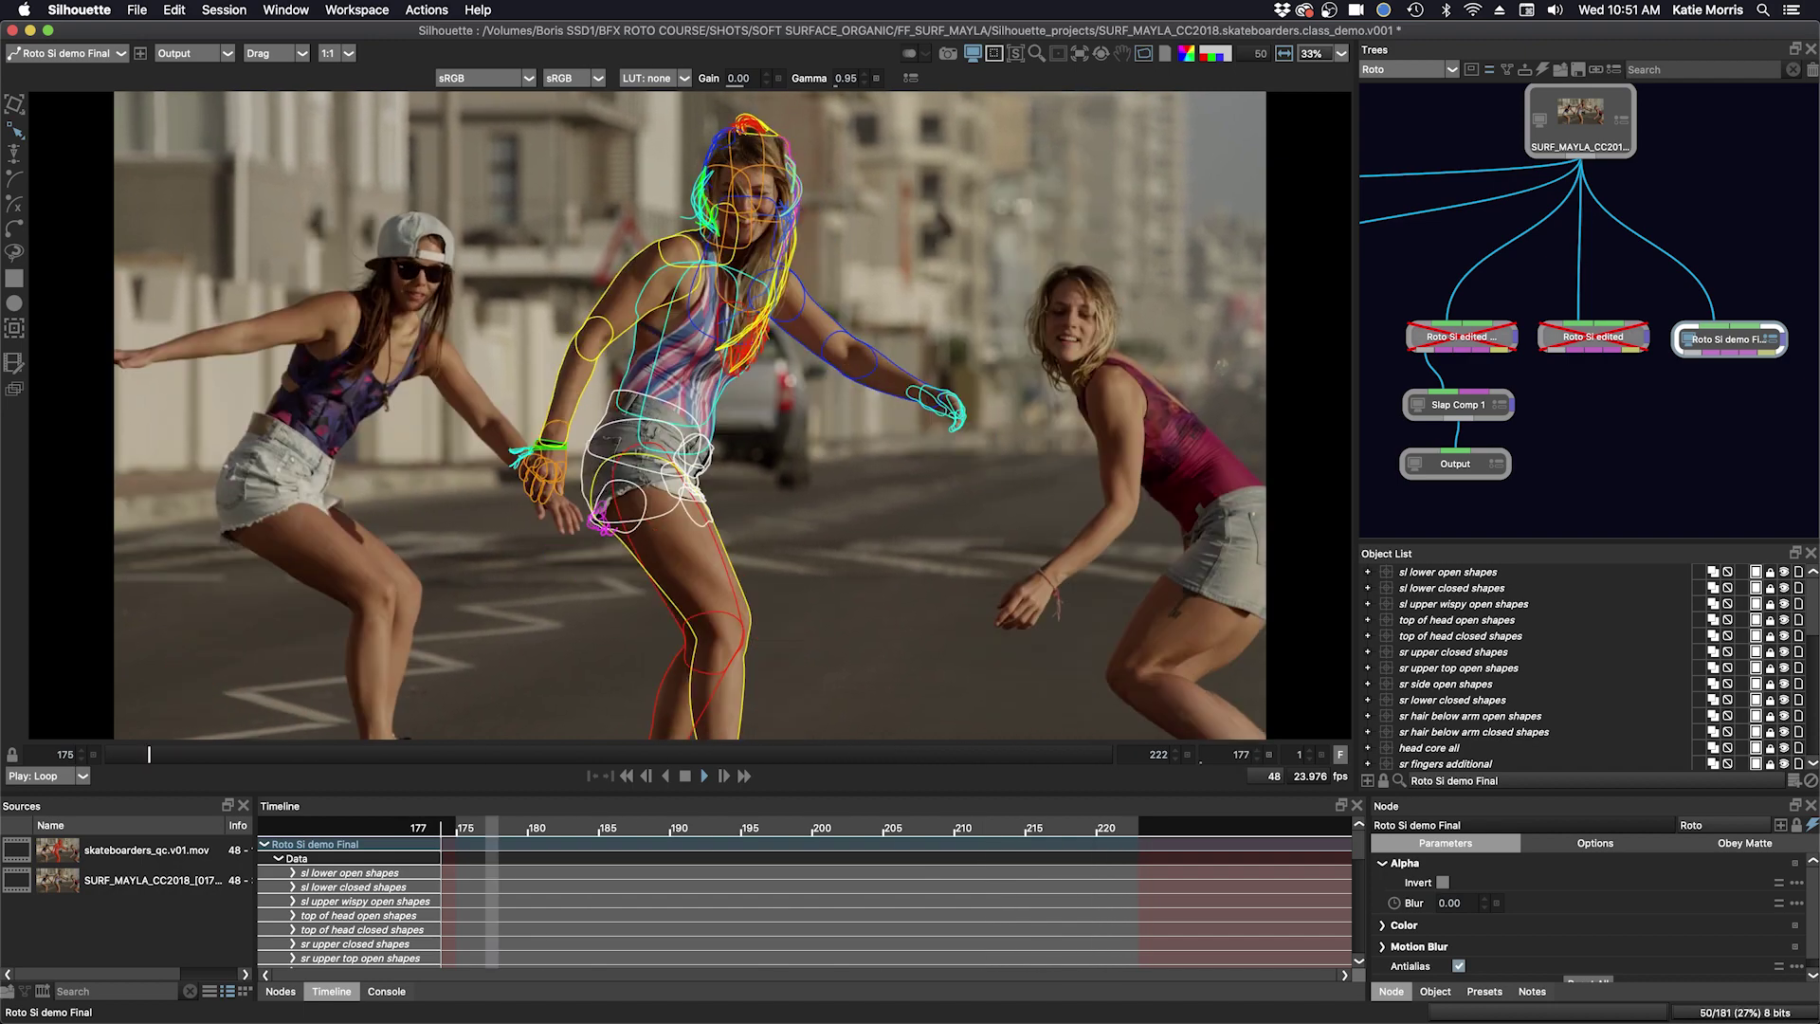
- Stop playback, enlarge the object list, and select and expand all layers from sl lower open shapes to girl body
click(683, 775)
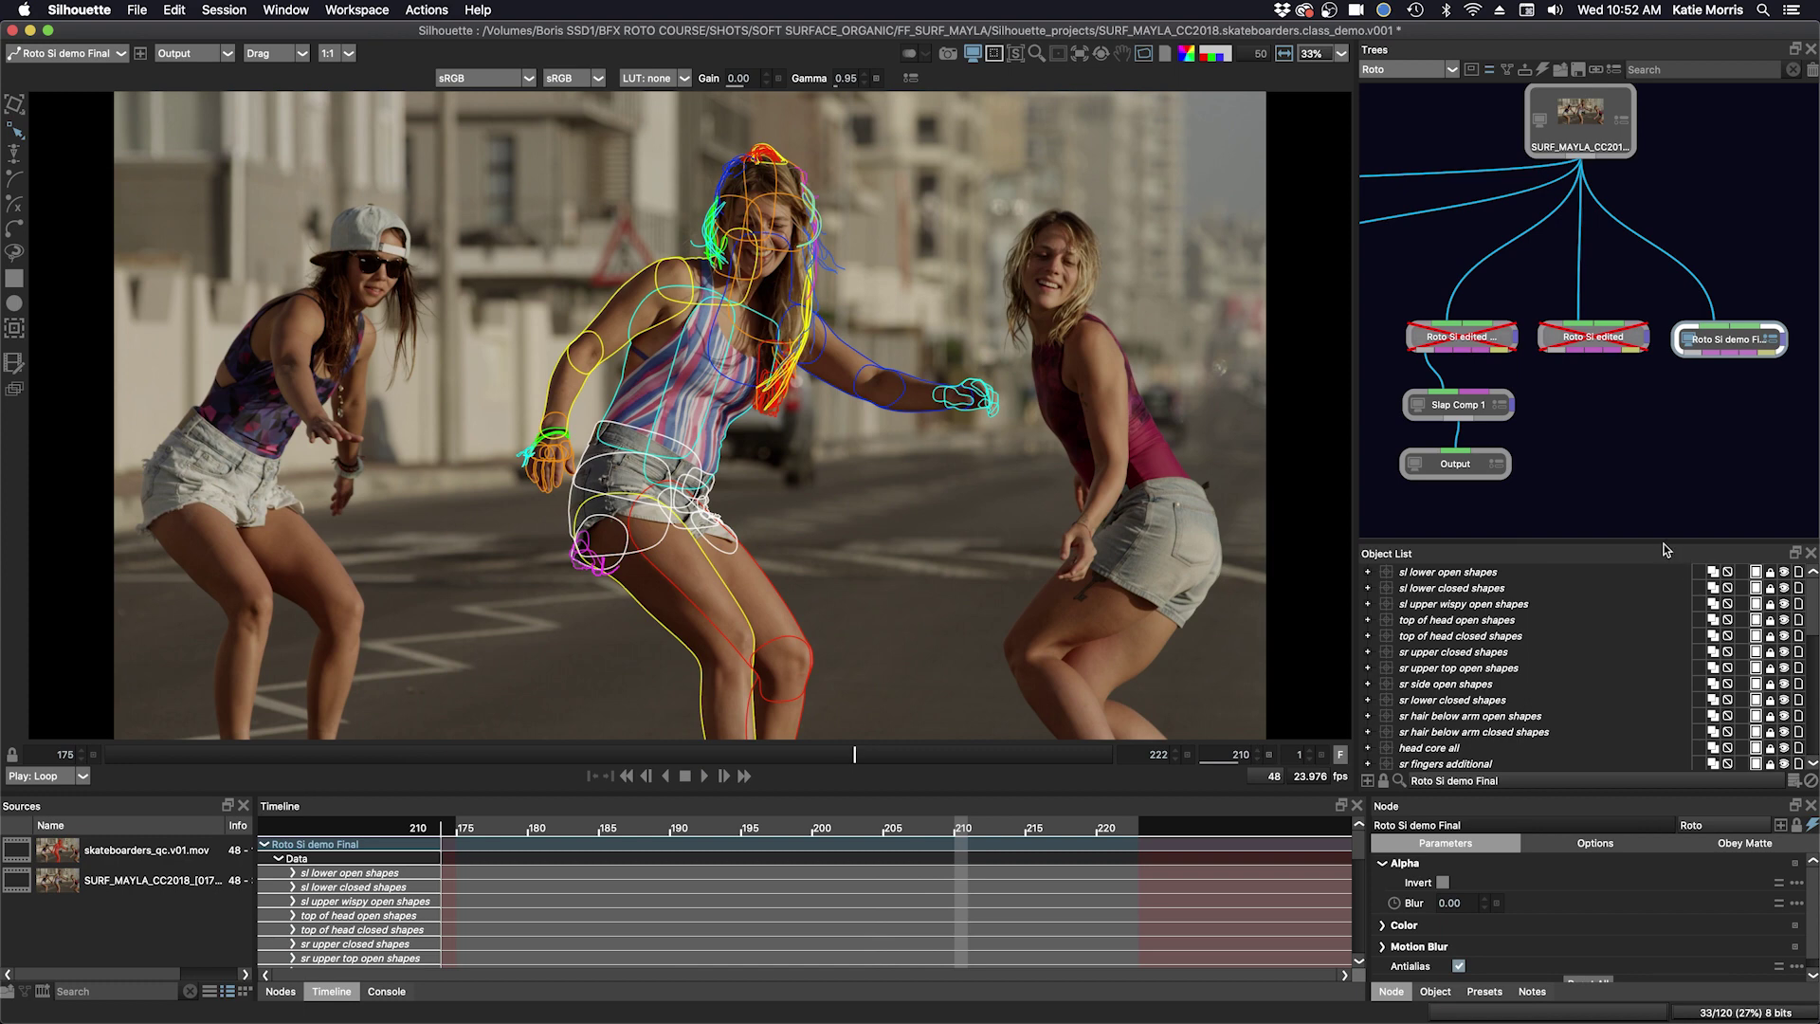
drag(1665, 548, 1422, 126)
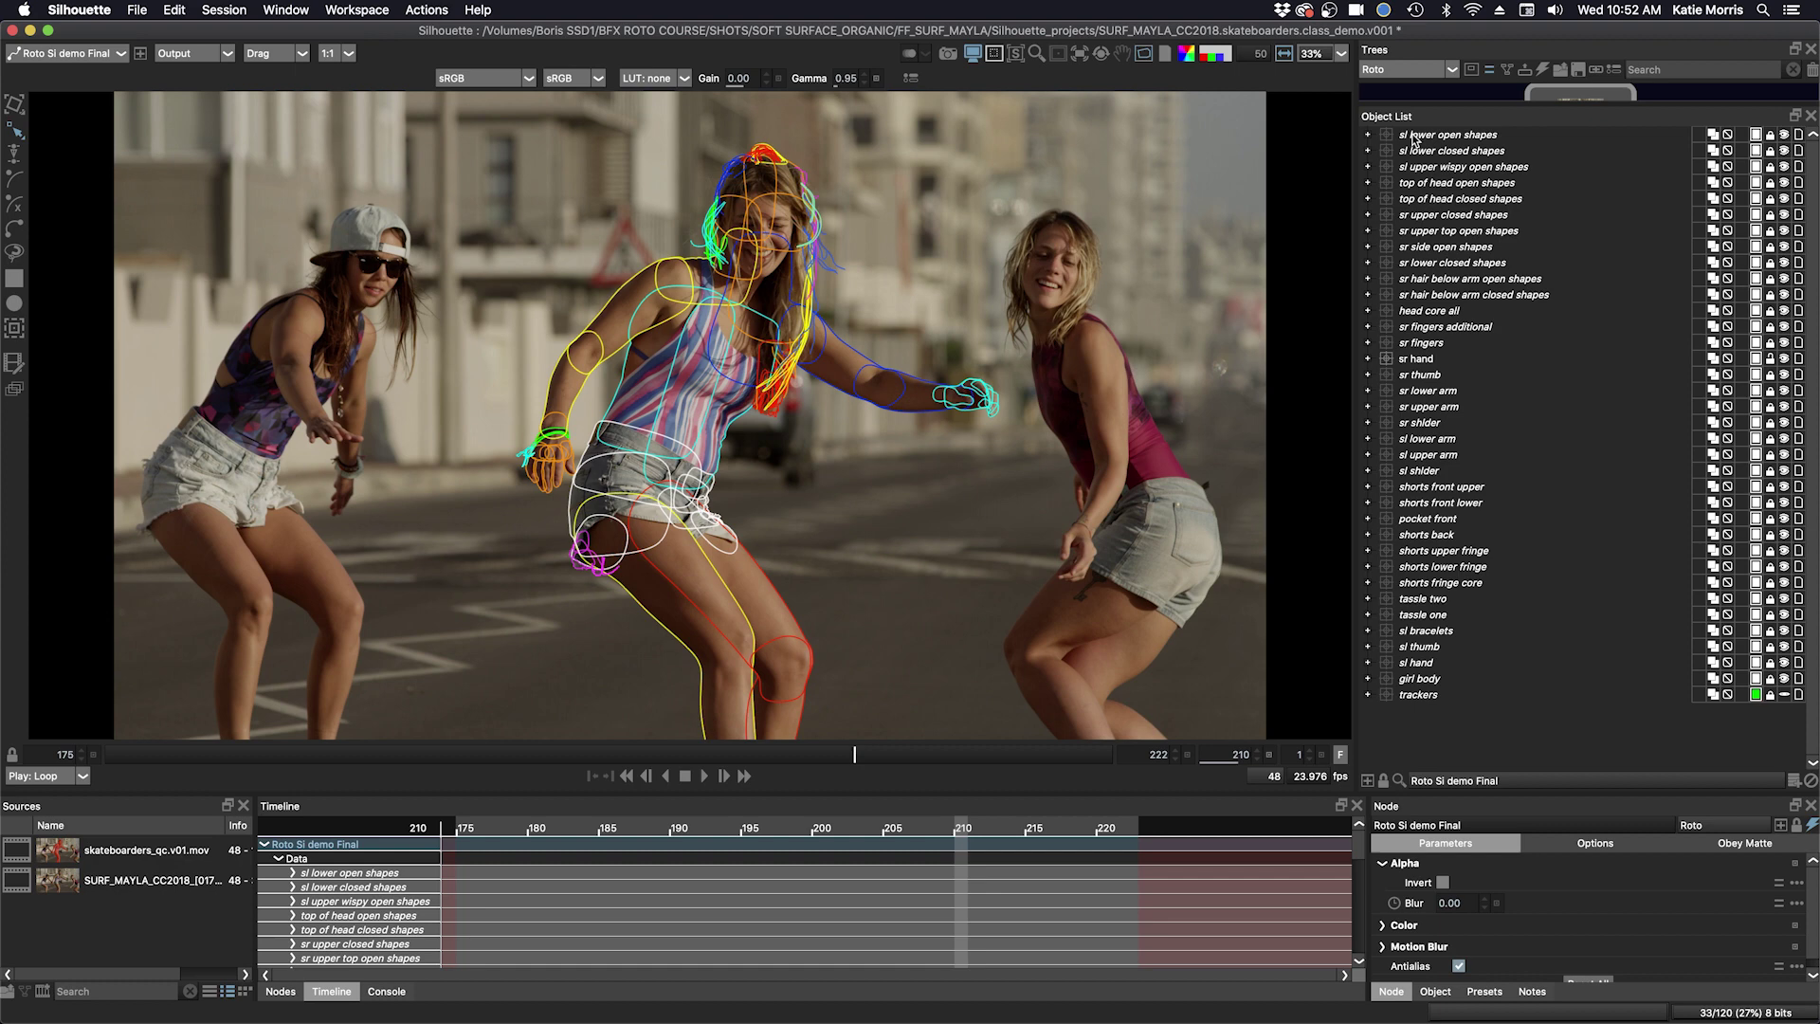
click(1414, 138)
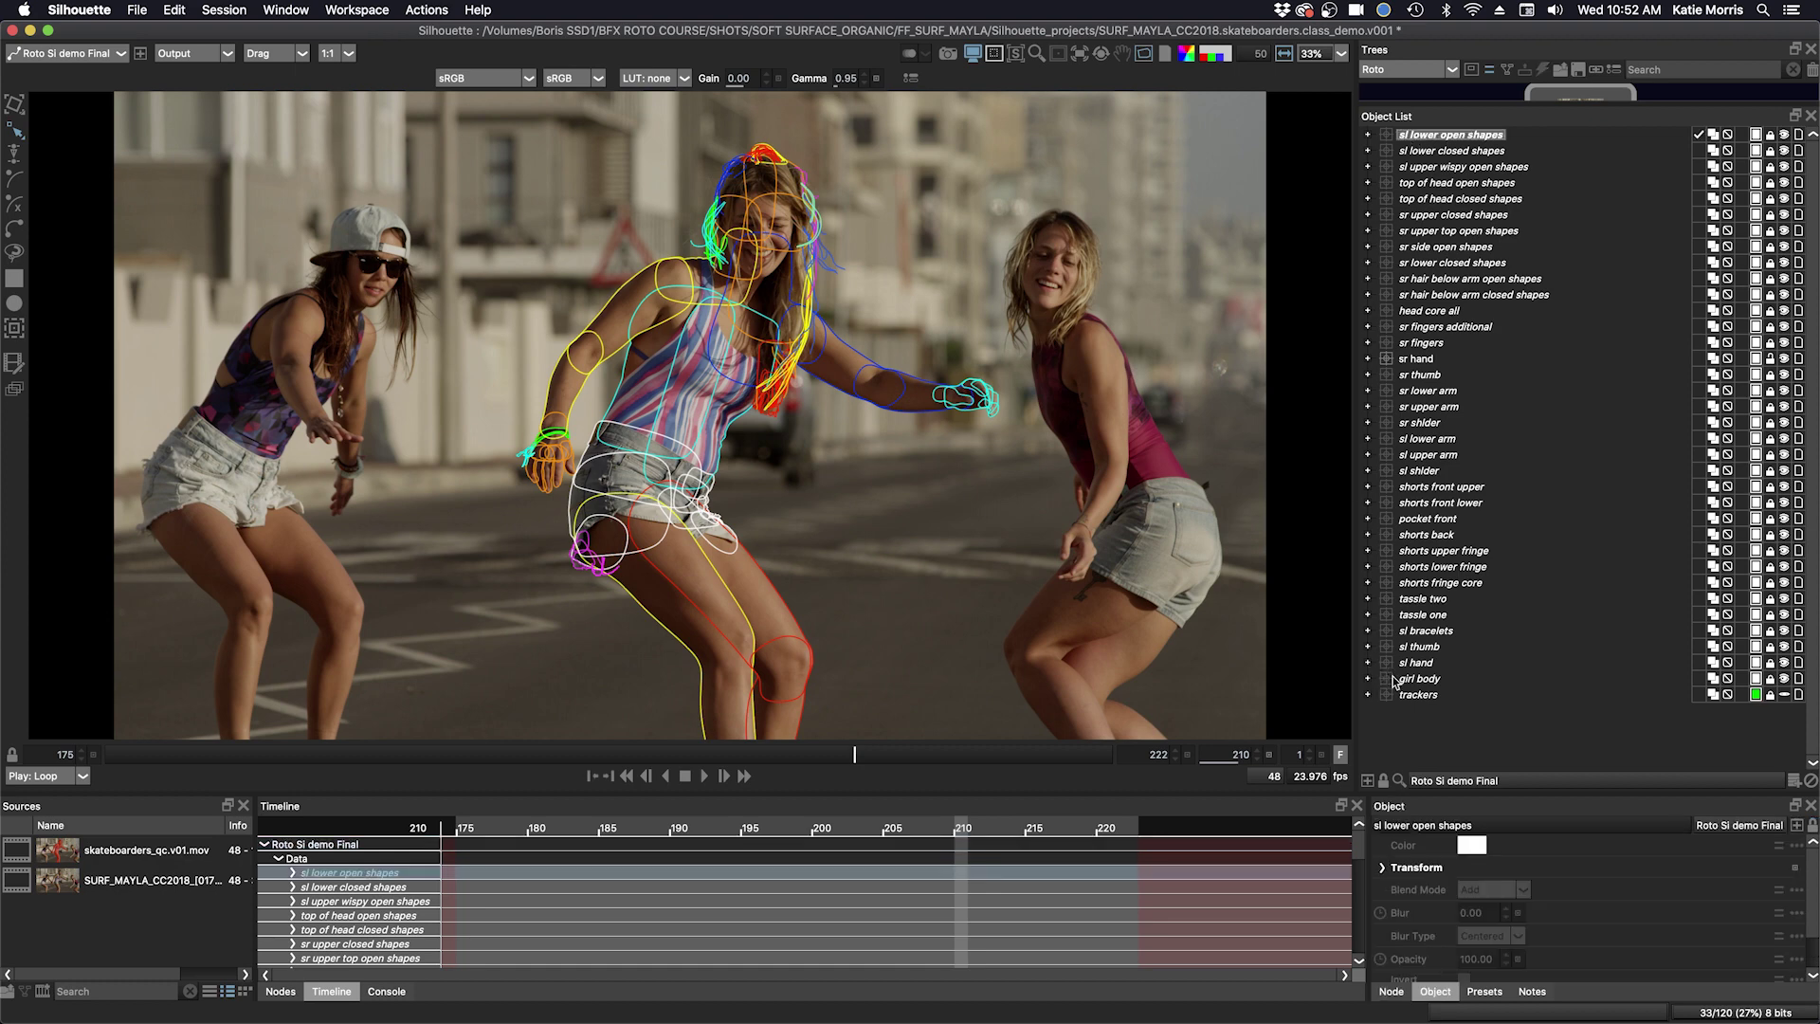
shift+click(1421, 683)
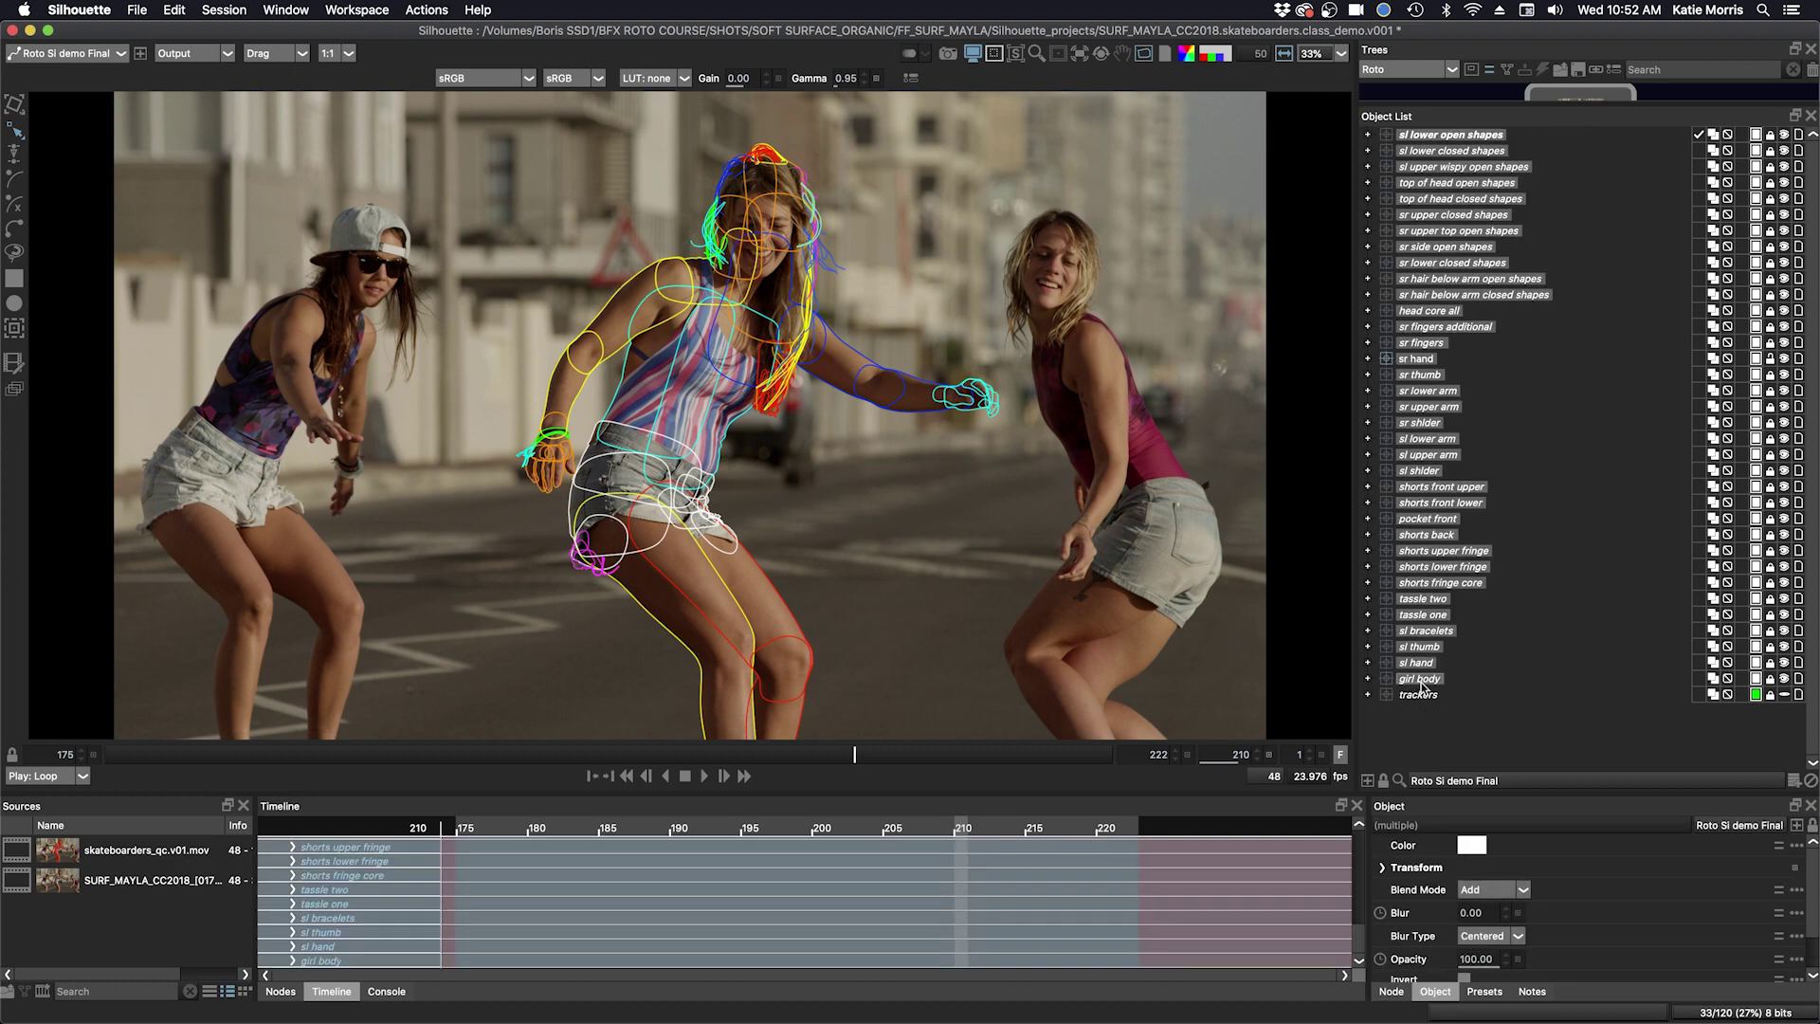
click(1368, 137)
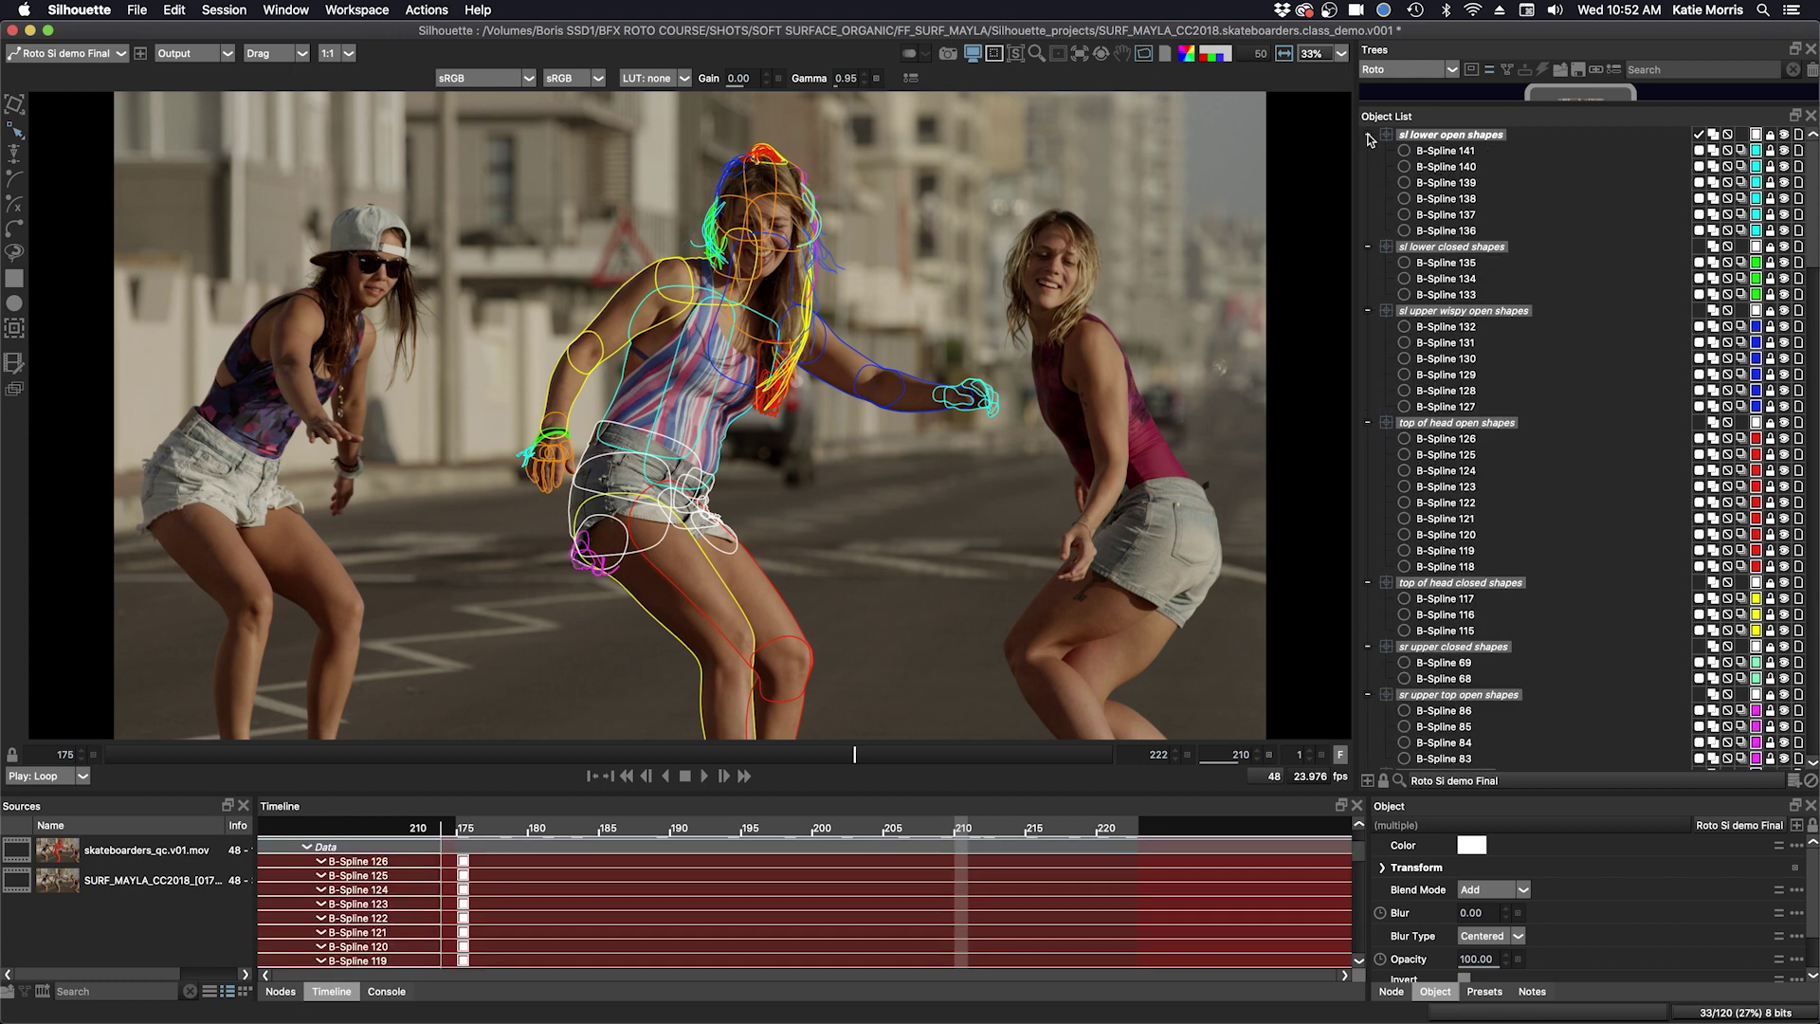
- Review the B-splines and trackers nested in the expanded layers, then collapse all the layers again
scroll(1571, 402, down, 15)
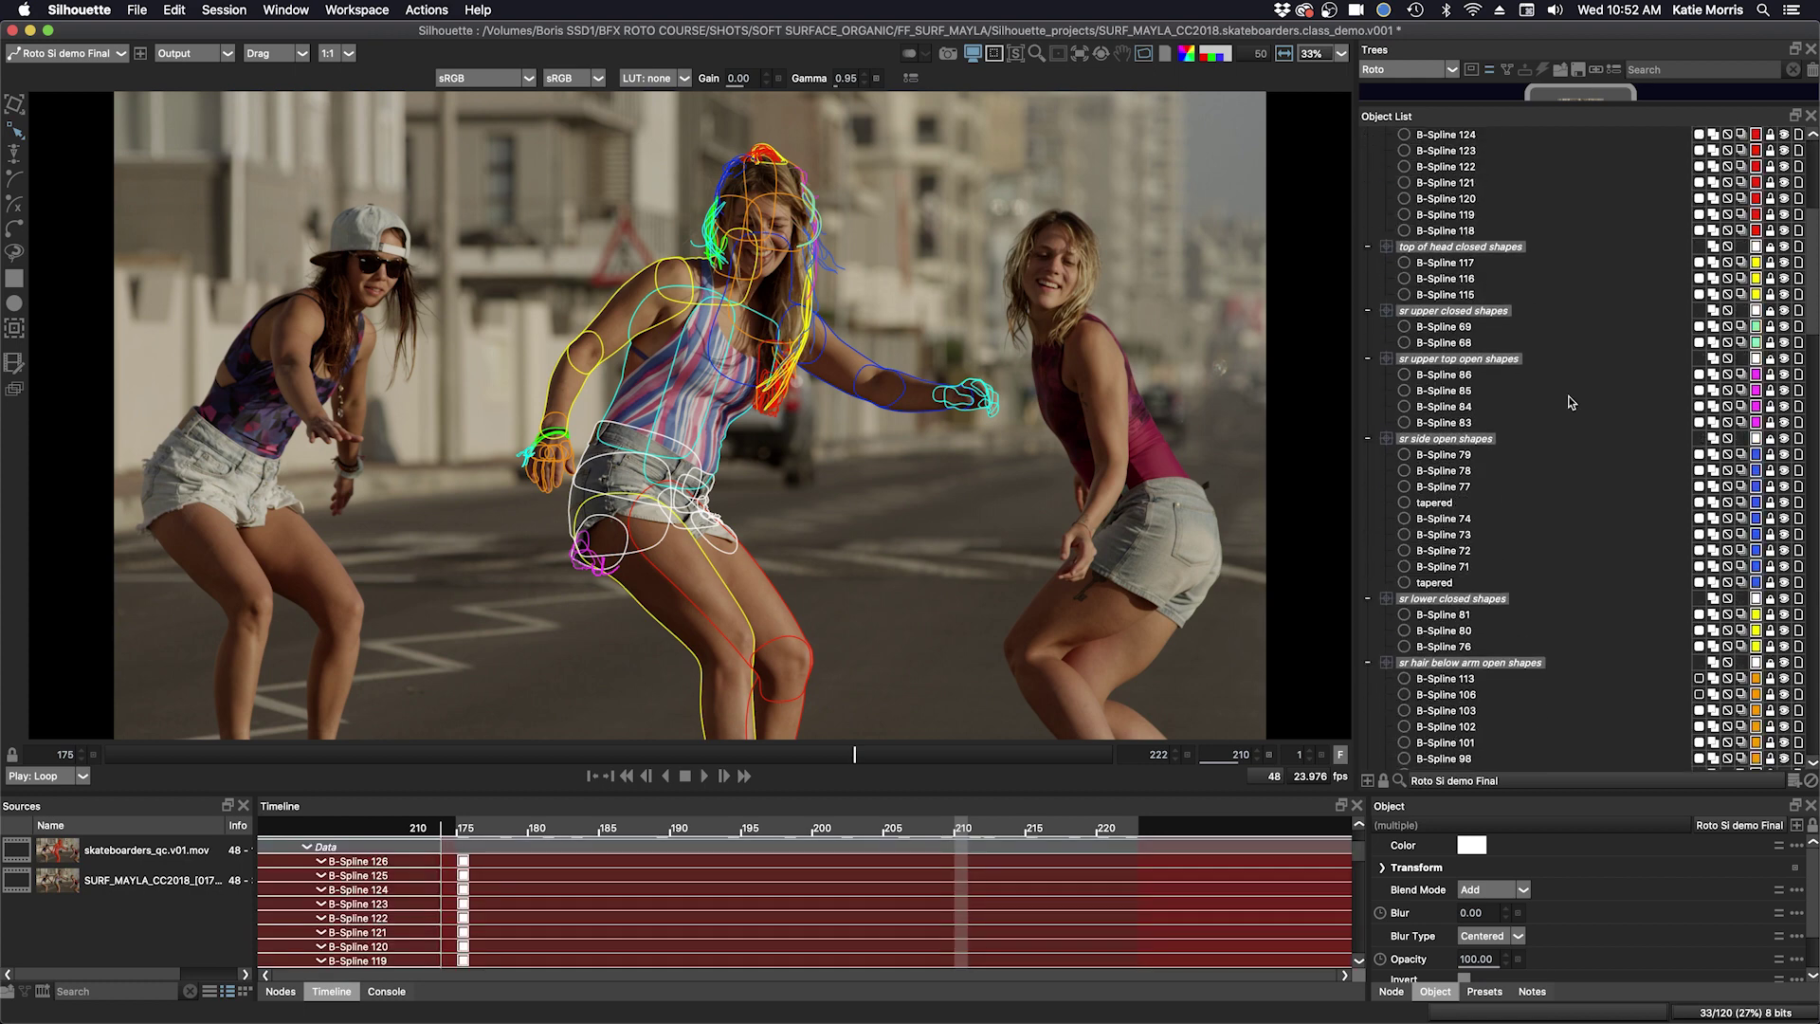
scroll(1571, 408, down, 15)
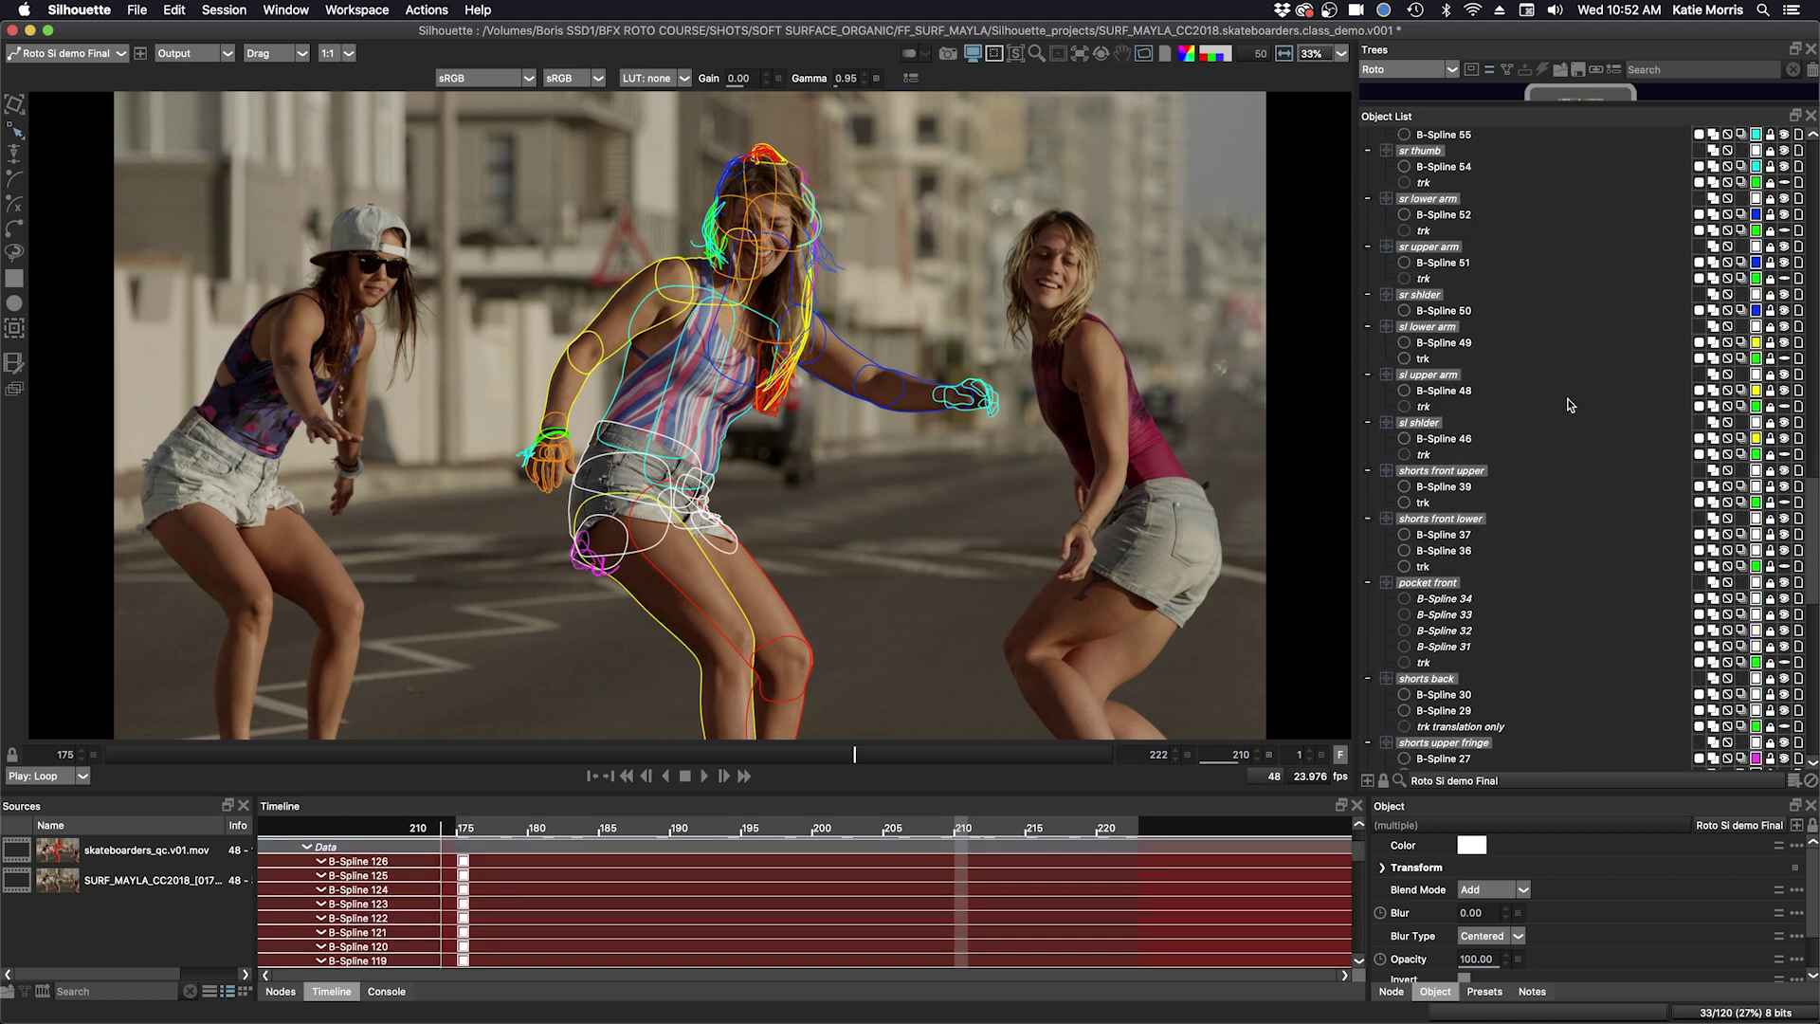
scroll(1570, 421, down, 4)
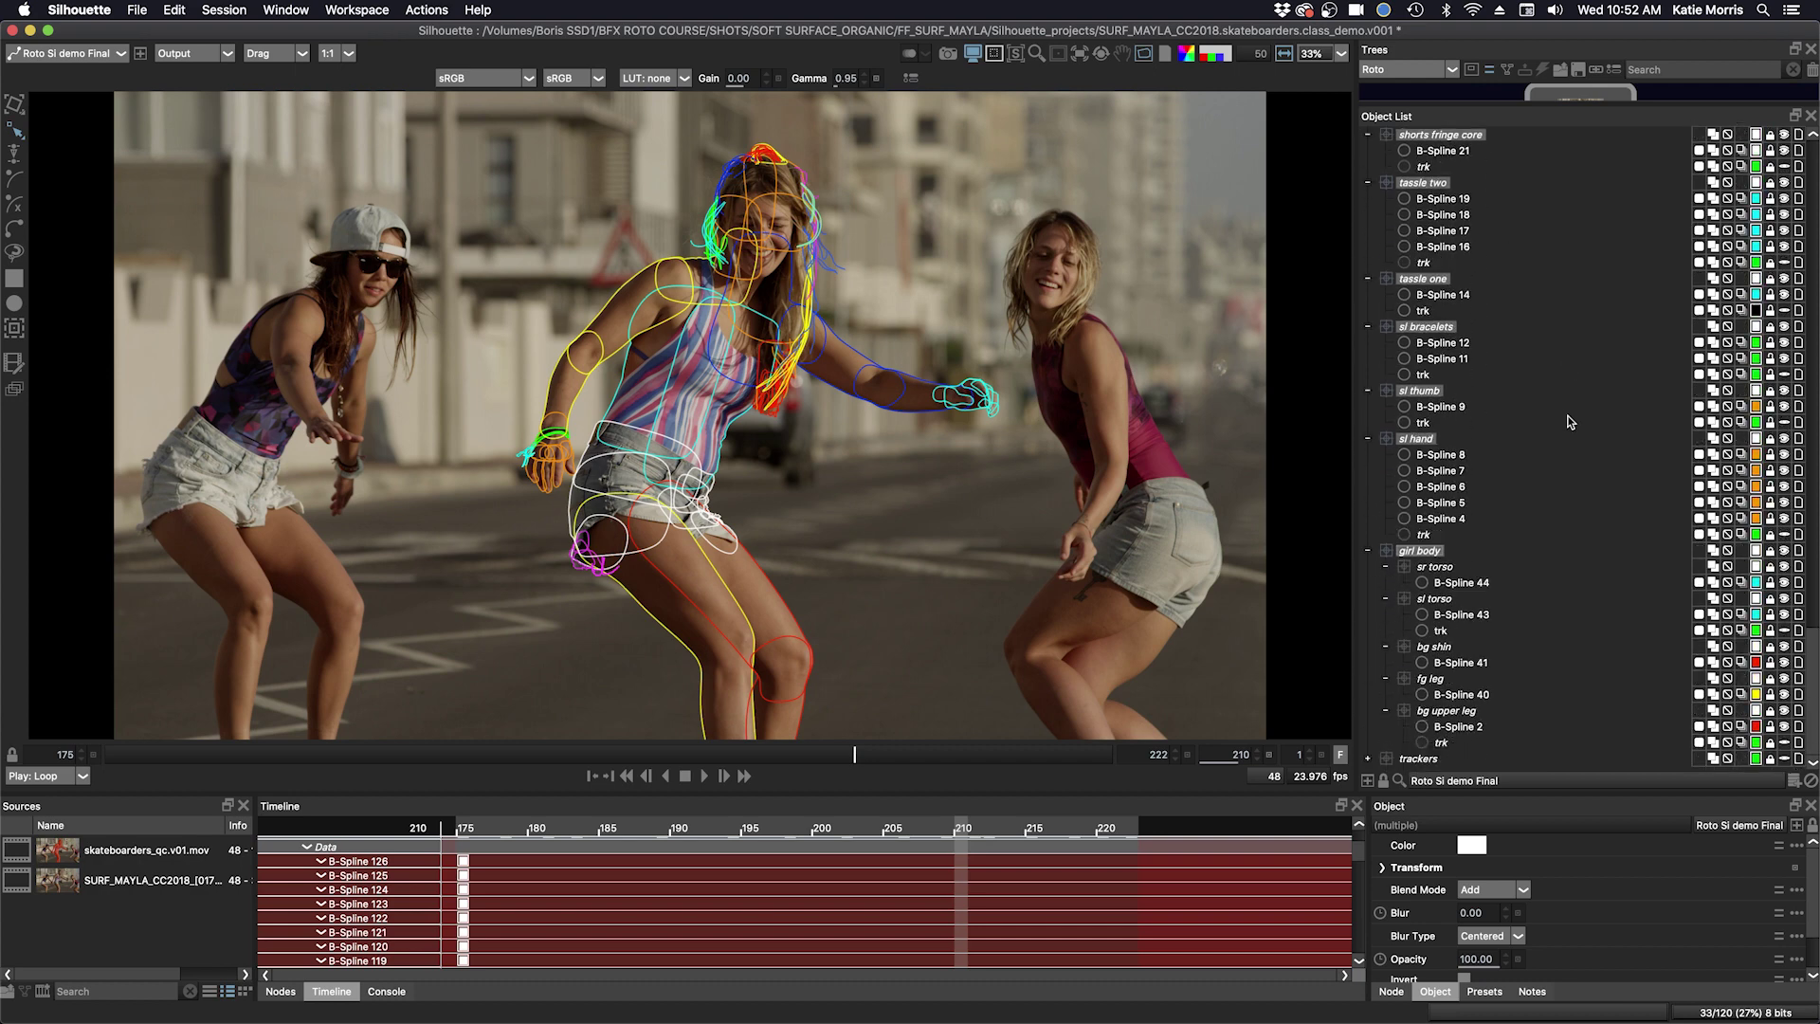
scroll(1574, 406, up, 15)
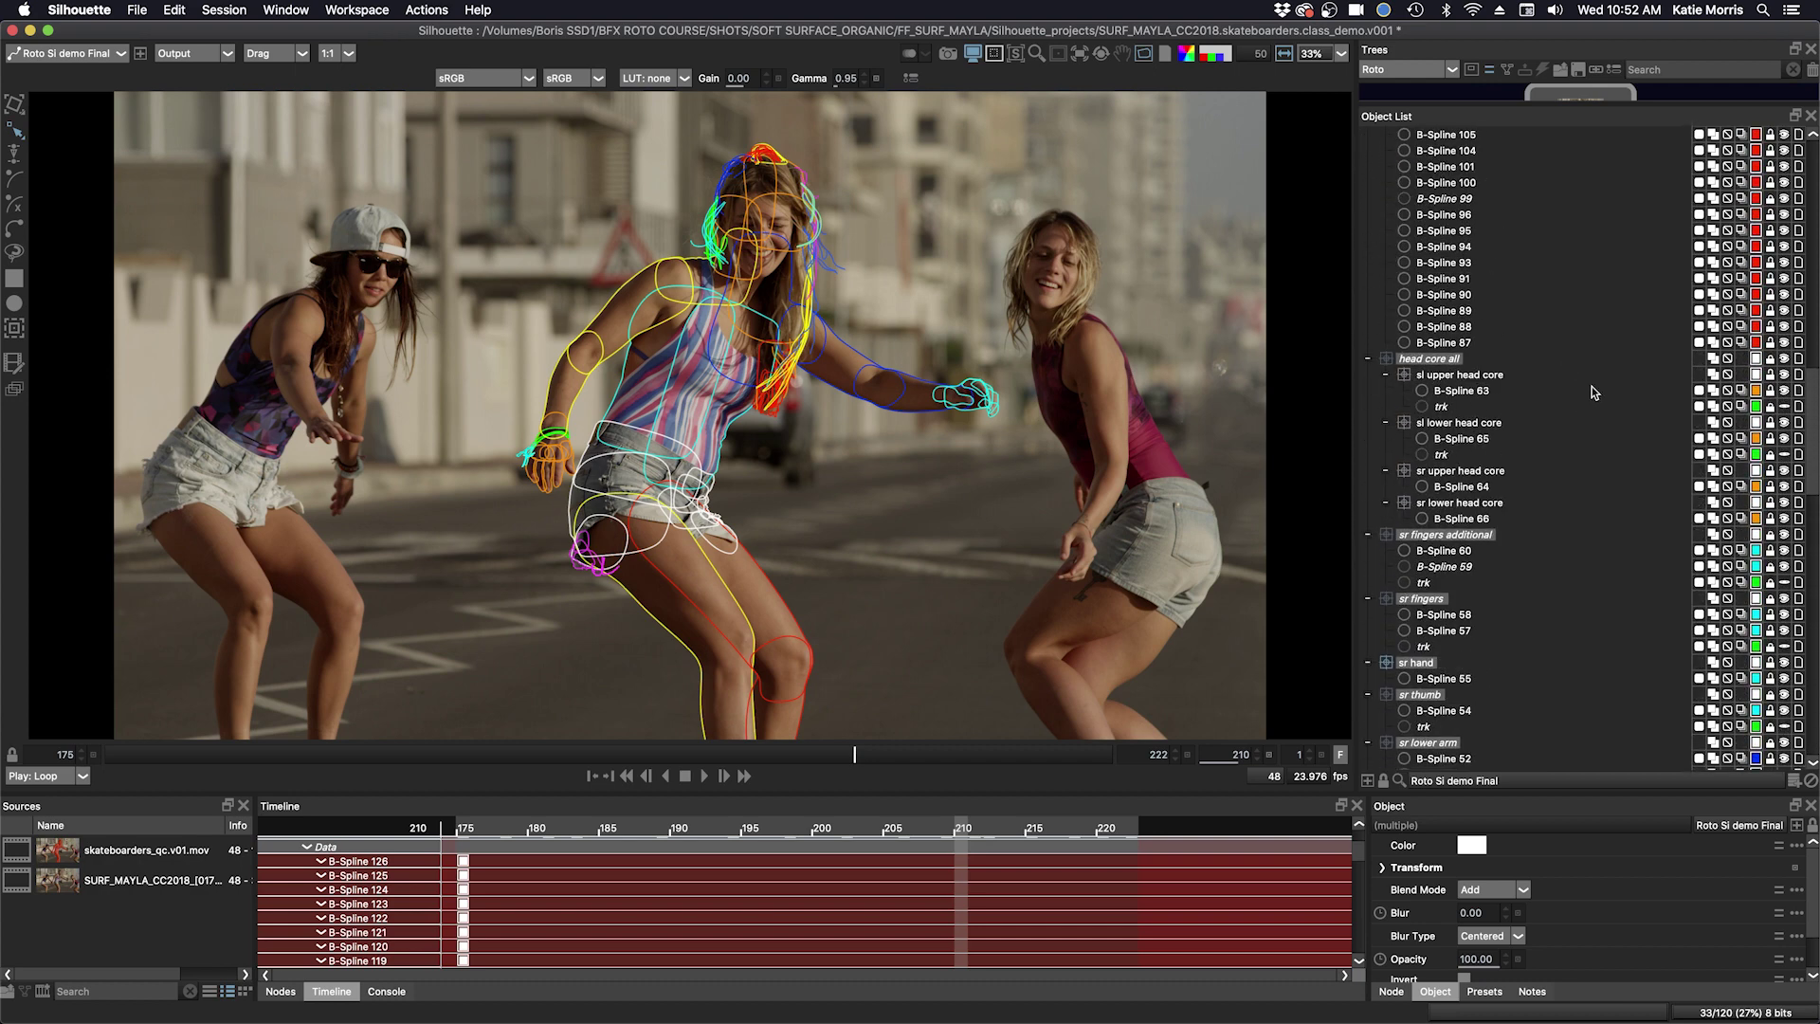
scroll(1596, 391, up, 12)
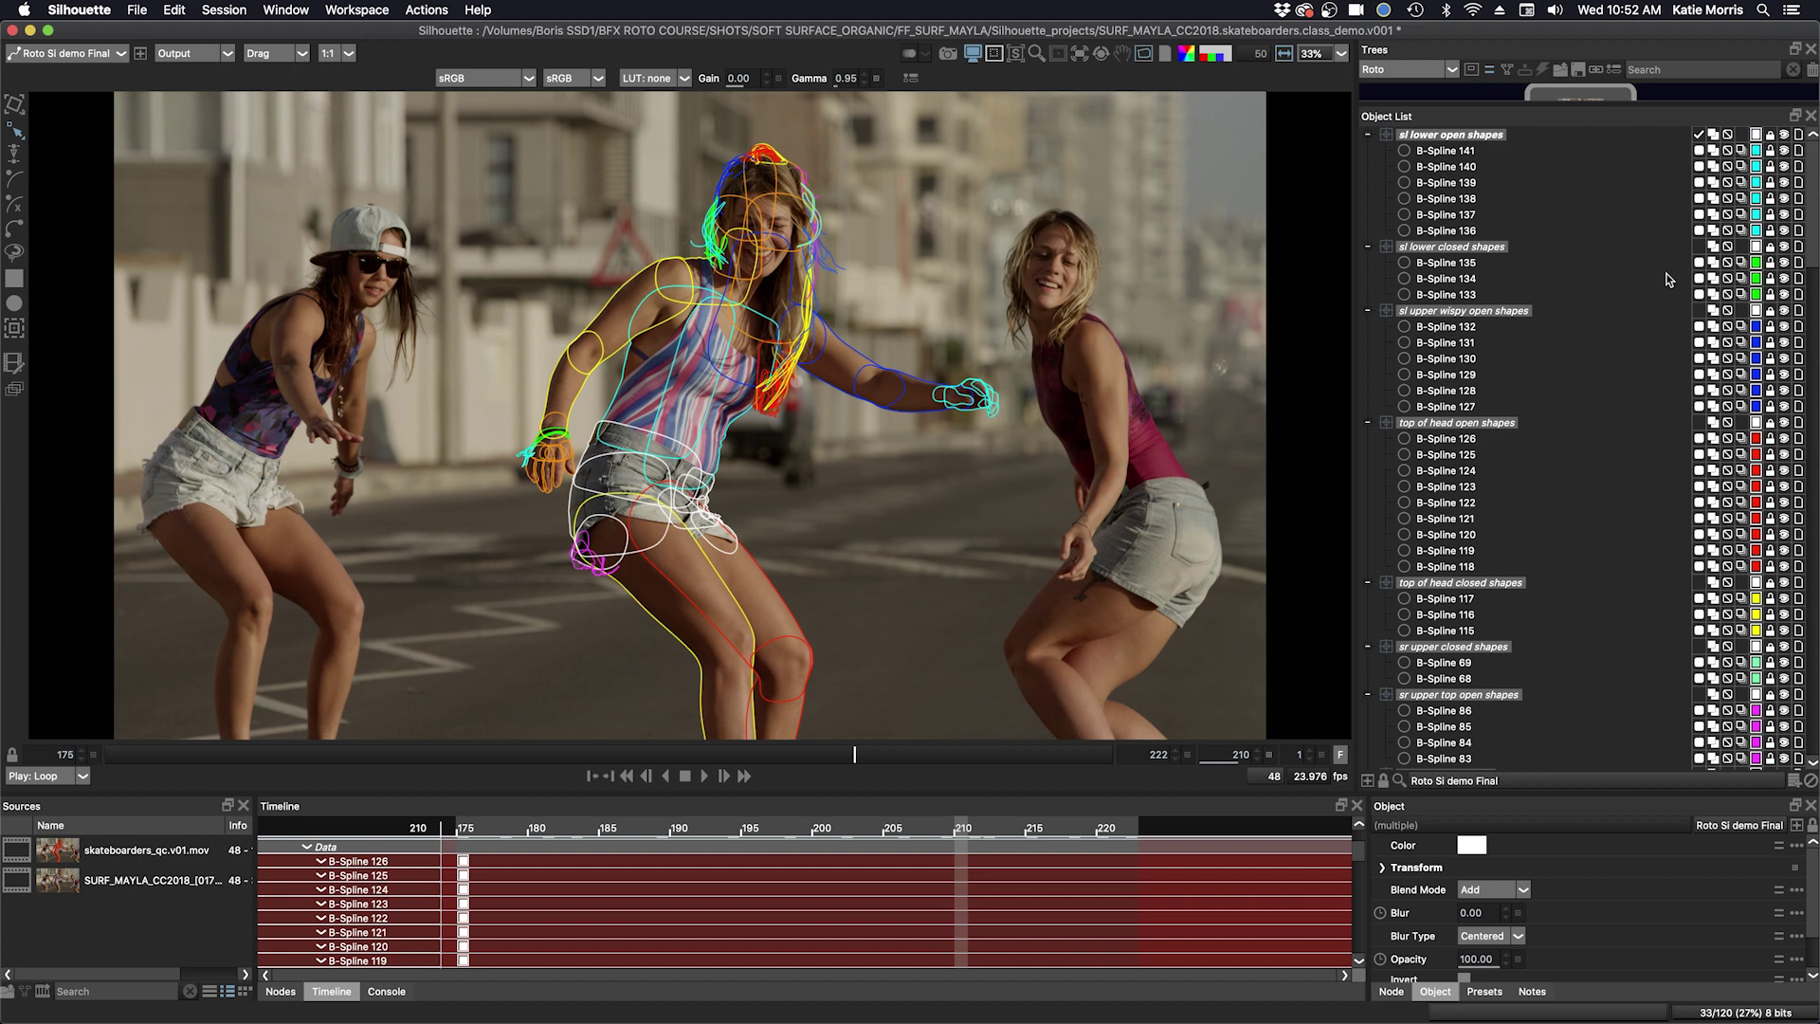
alt+click(1367, 136)
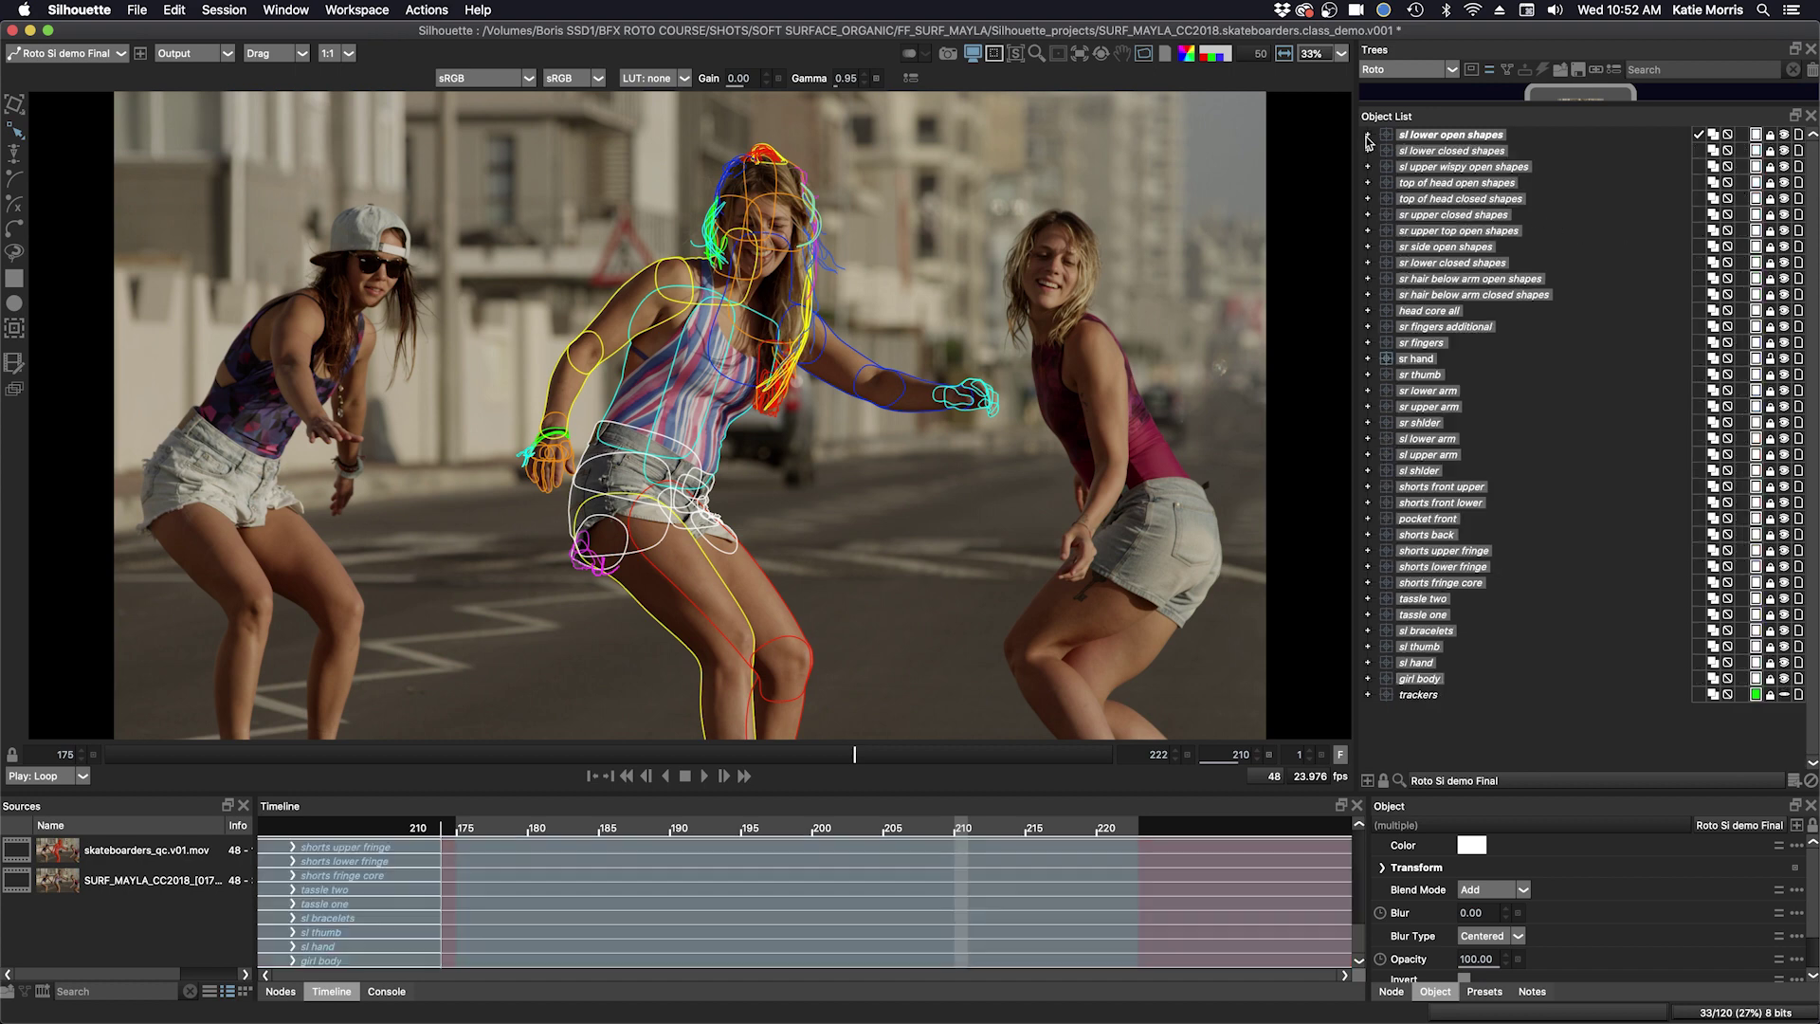
- Select only the sl upper arm layer, look inside the trackers folder, and shrink the object list to show the node tree
click(1430, 455)
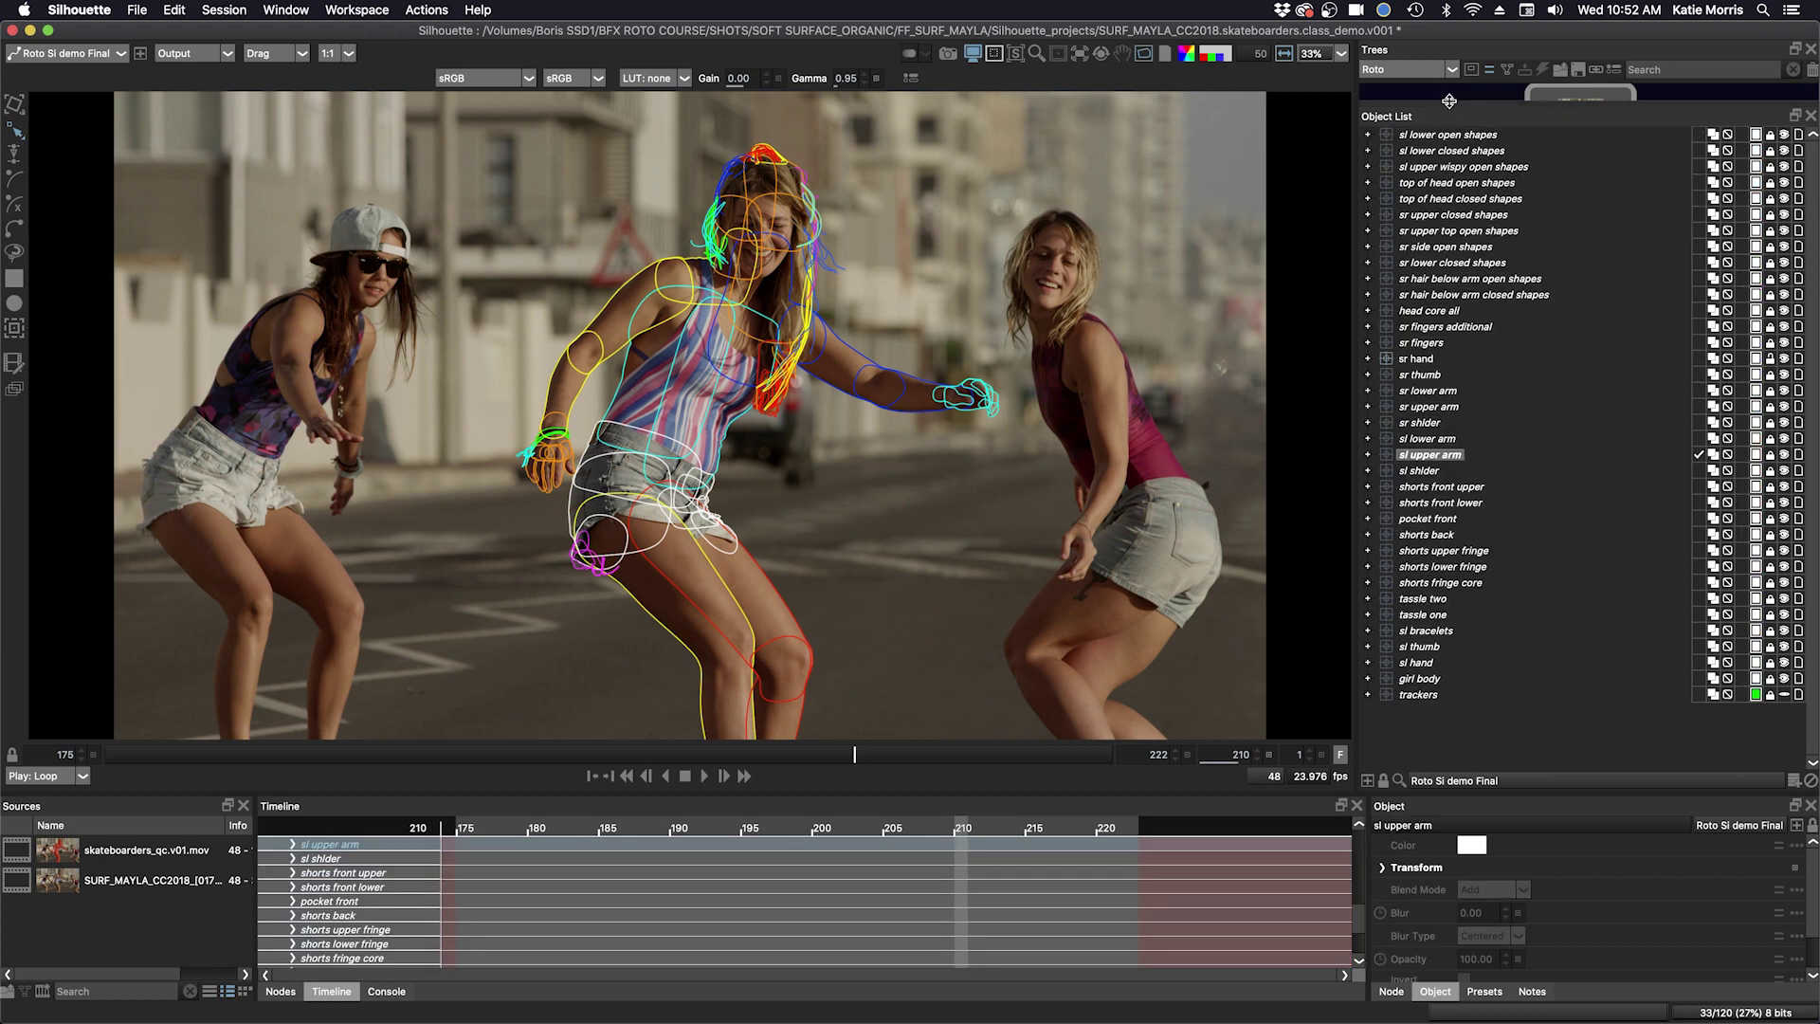
click(1367, 694)
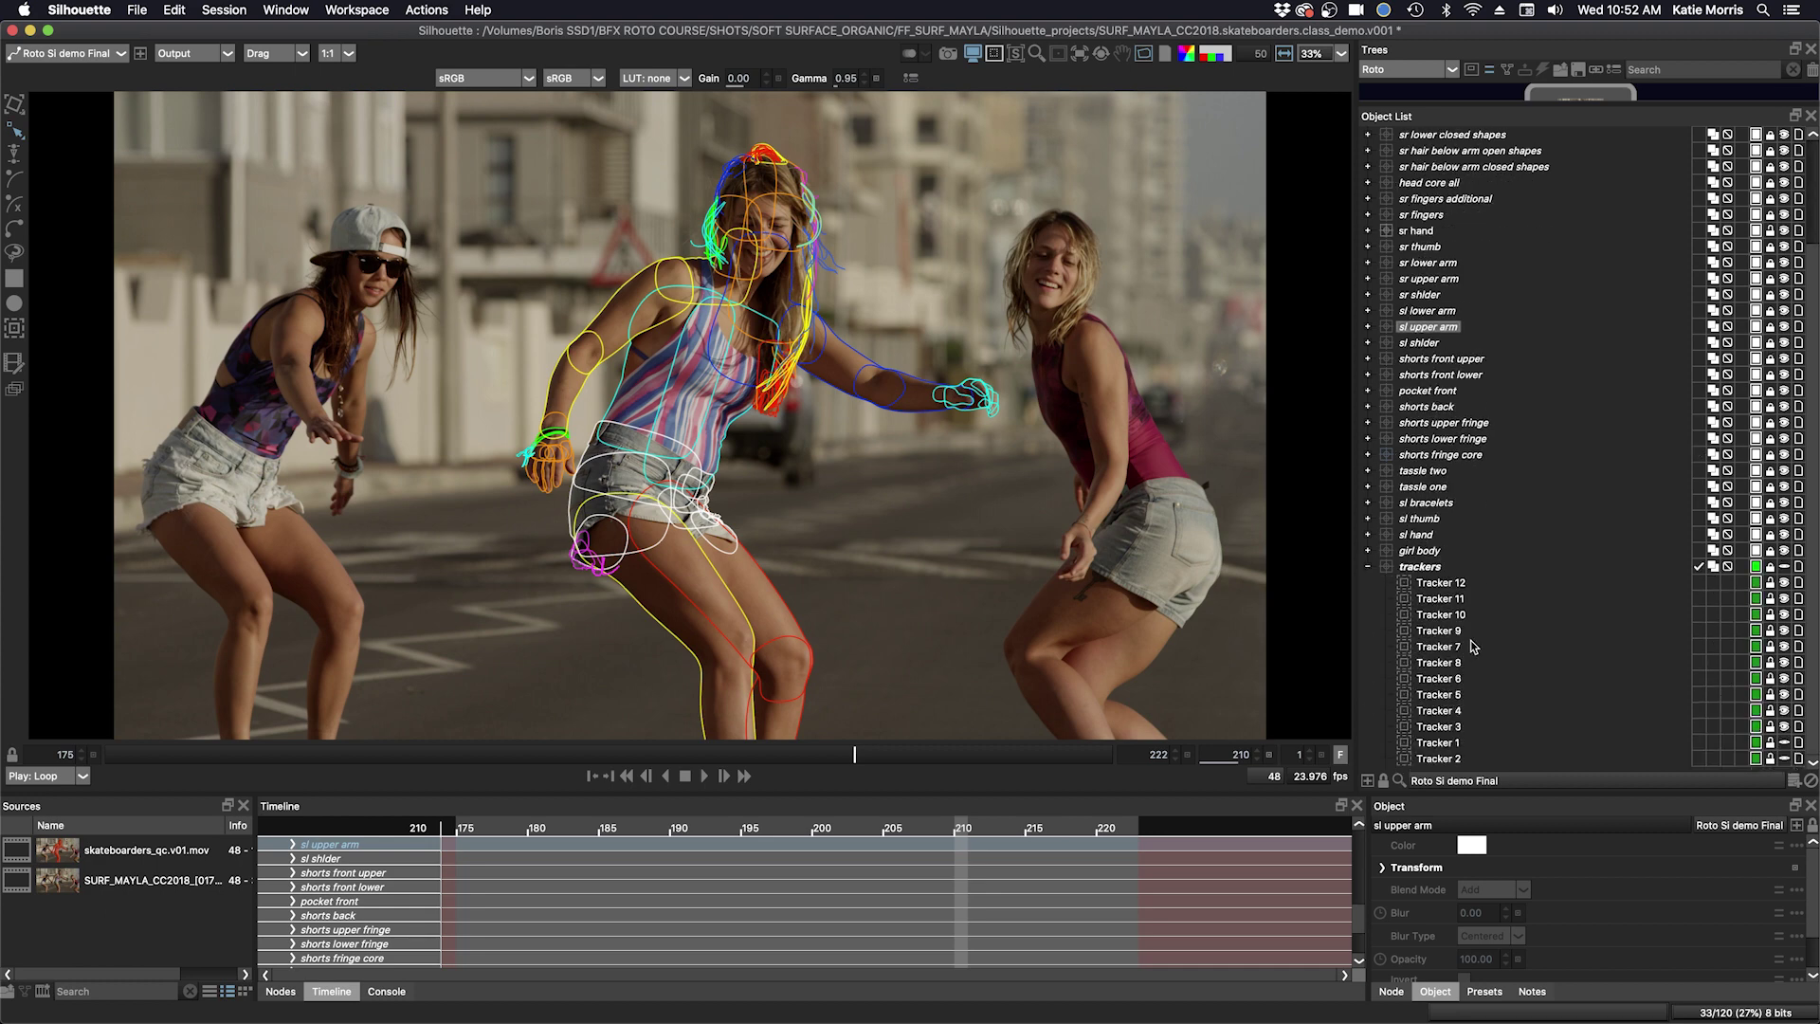
click(1367, 568)
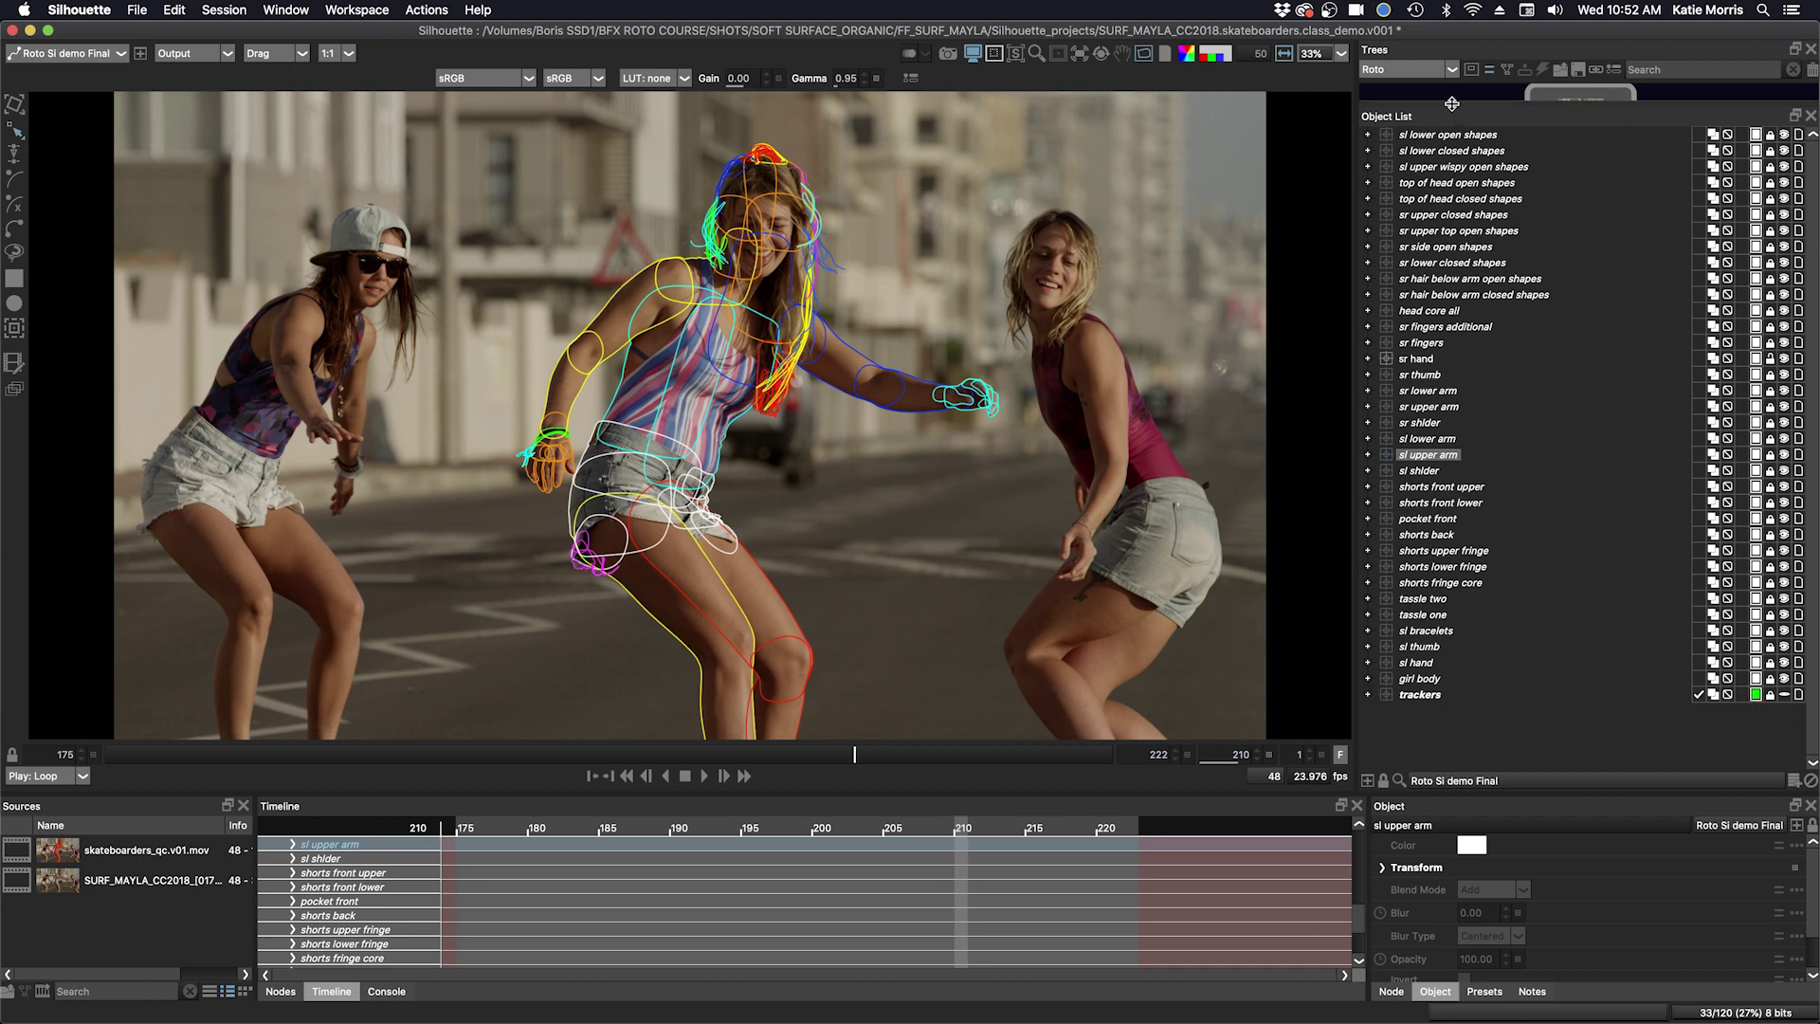
drag(1456, 100, 1453, 534)
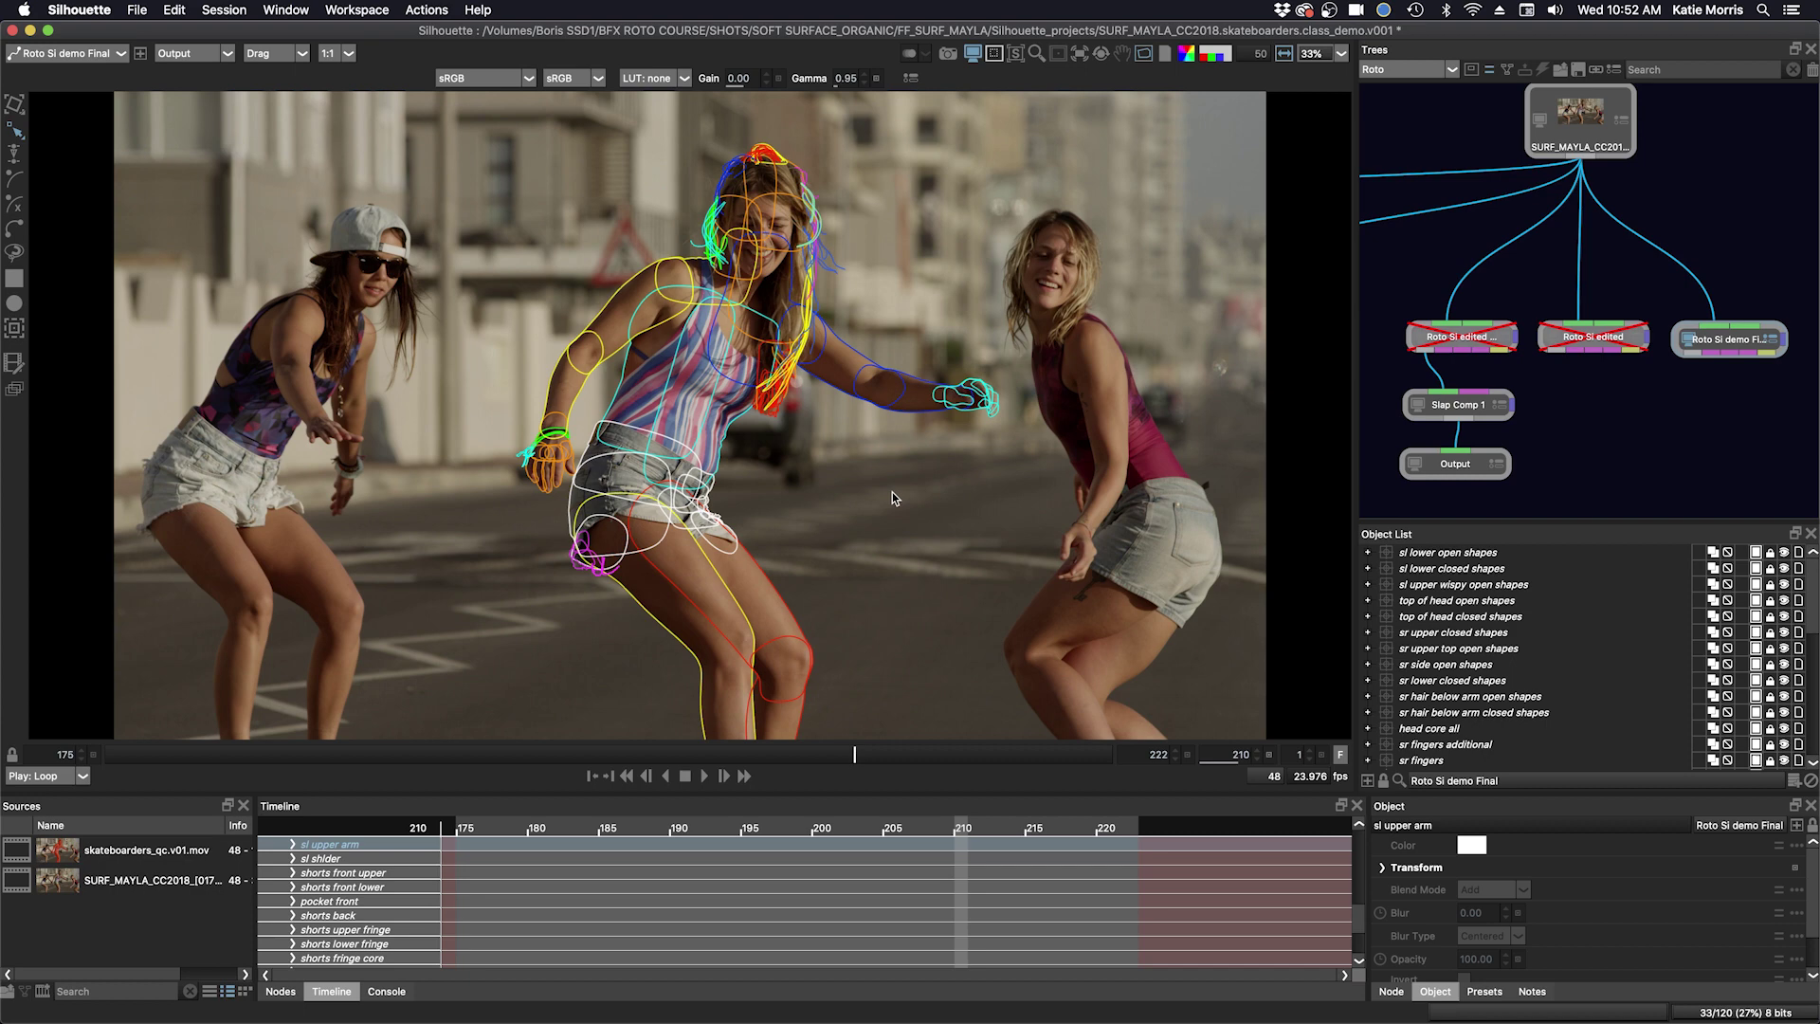
- Examine the roto shapes around the middle skater's face and hair up close
drag(798, 399, 848, 390)
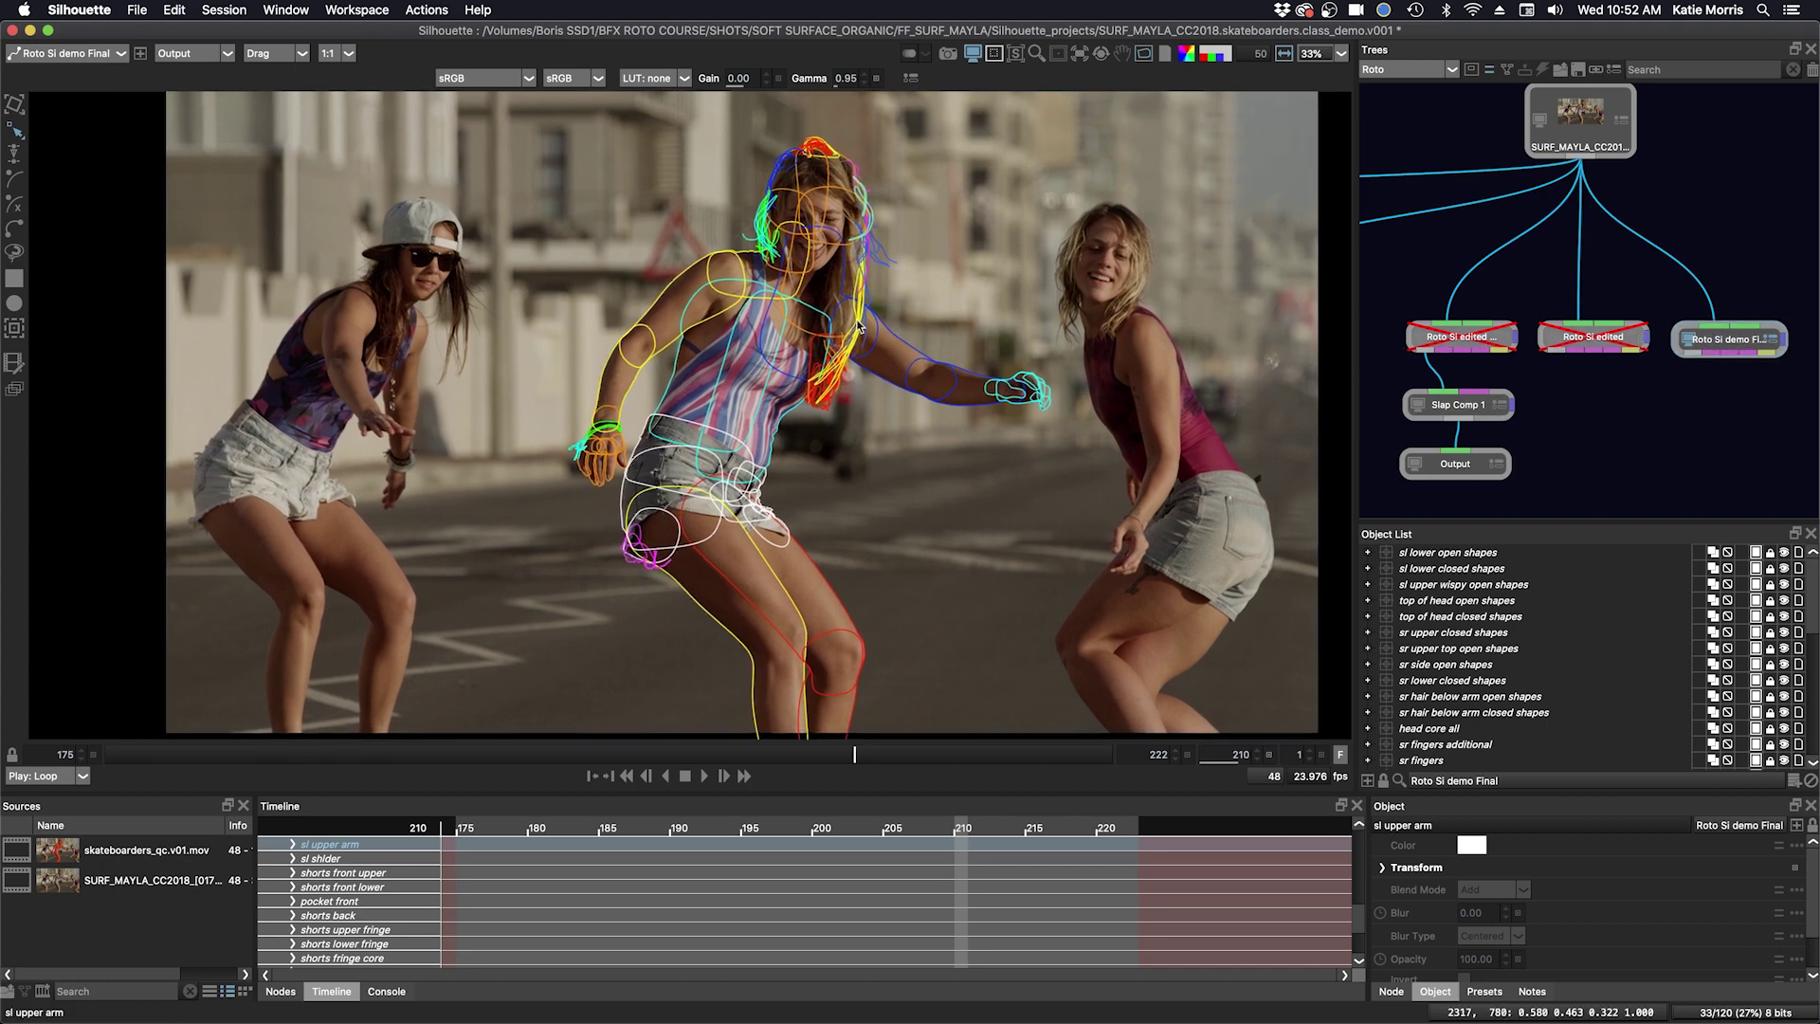
drag(815, 309, 817, 363)
scroll(820, 360, up, 6)
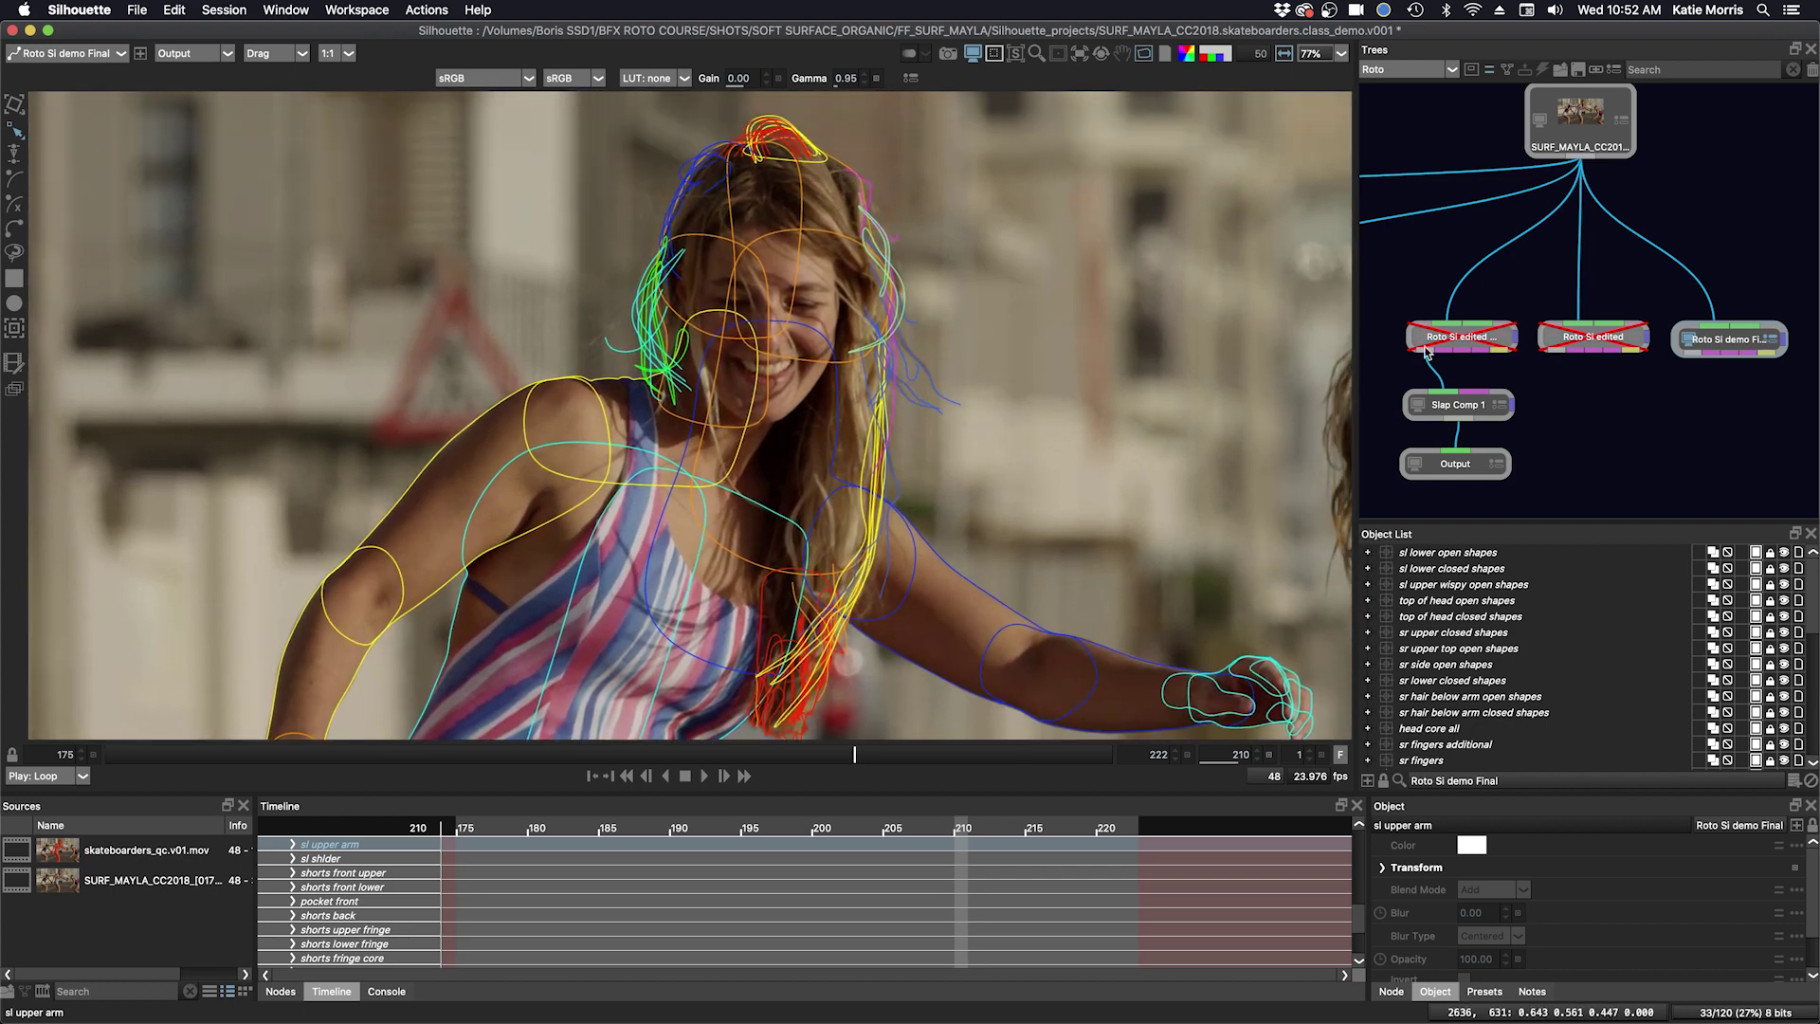
drag(864, 469, 876, 463)
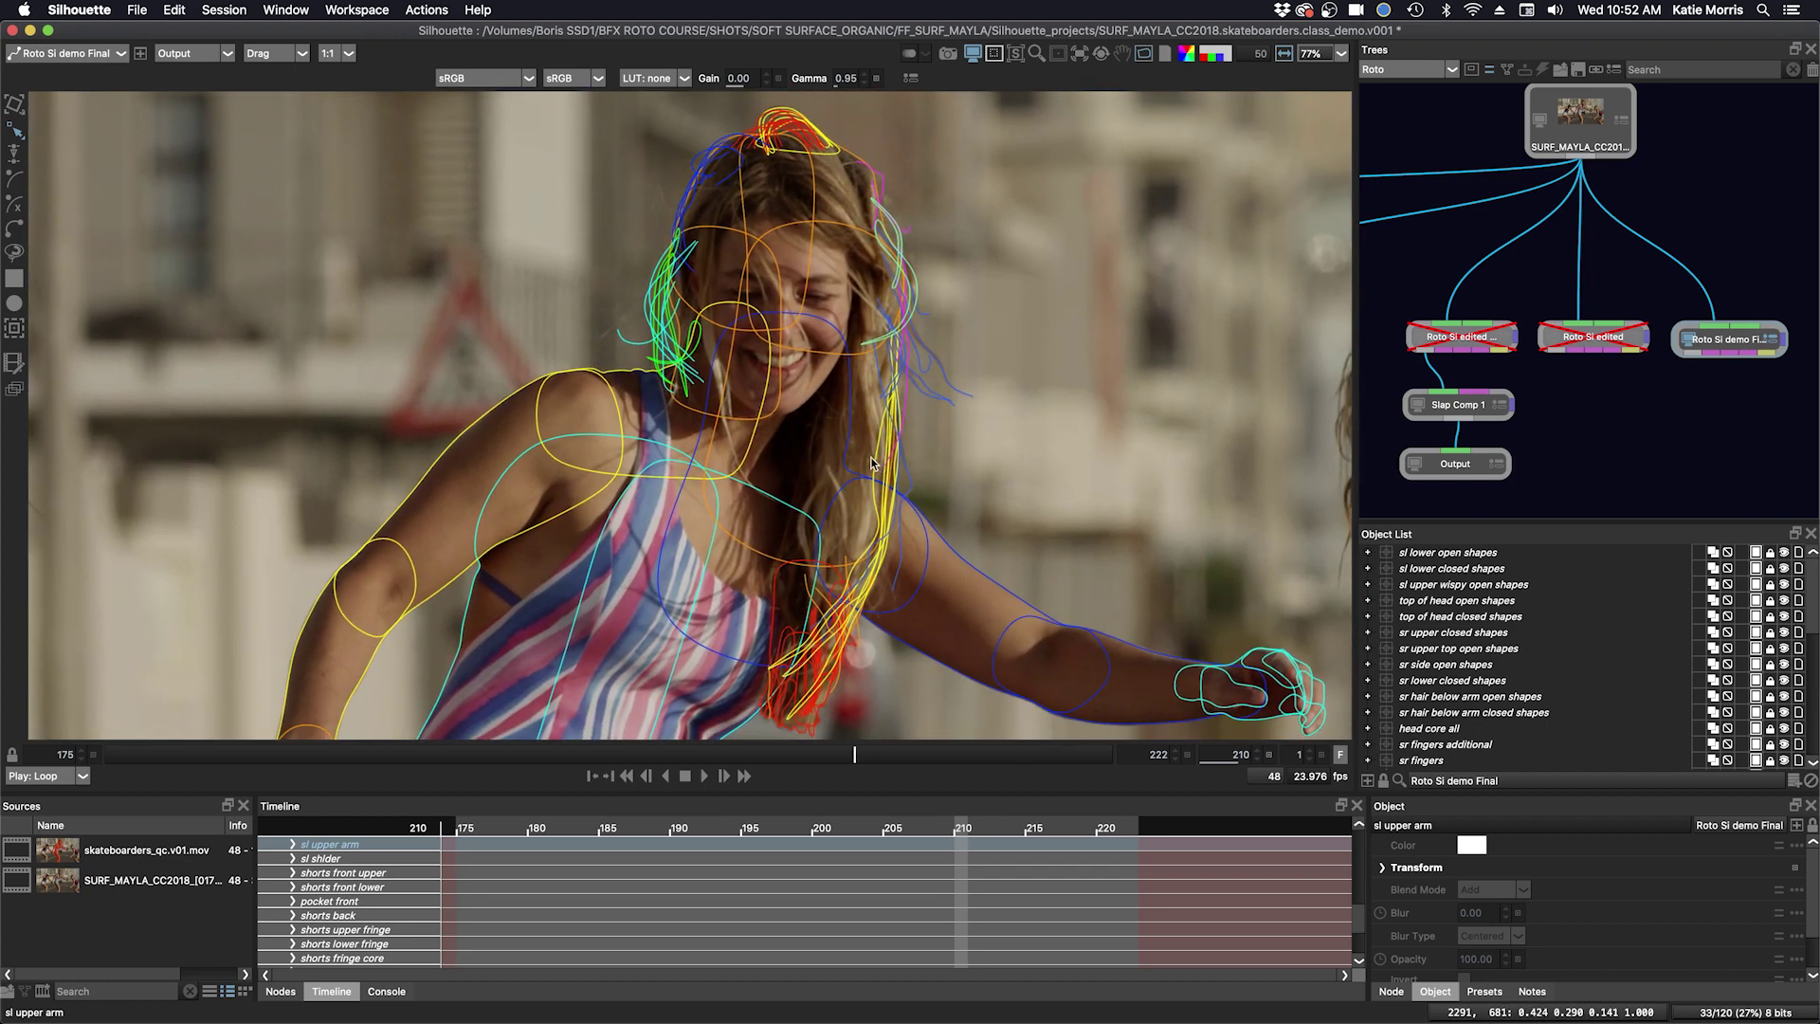
scroll(874, 453, up, 5)
scroll(888, 398, up, 3)
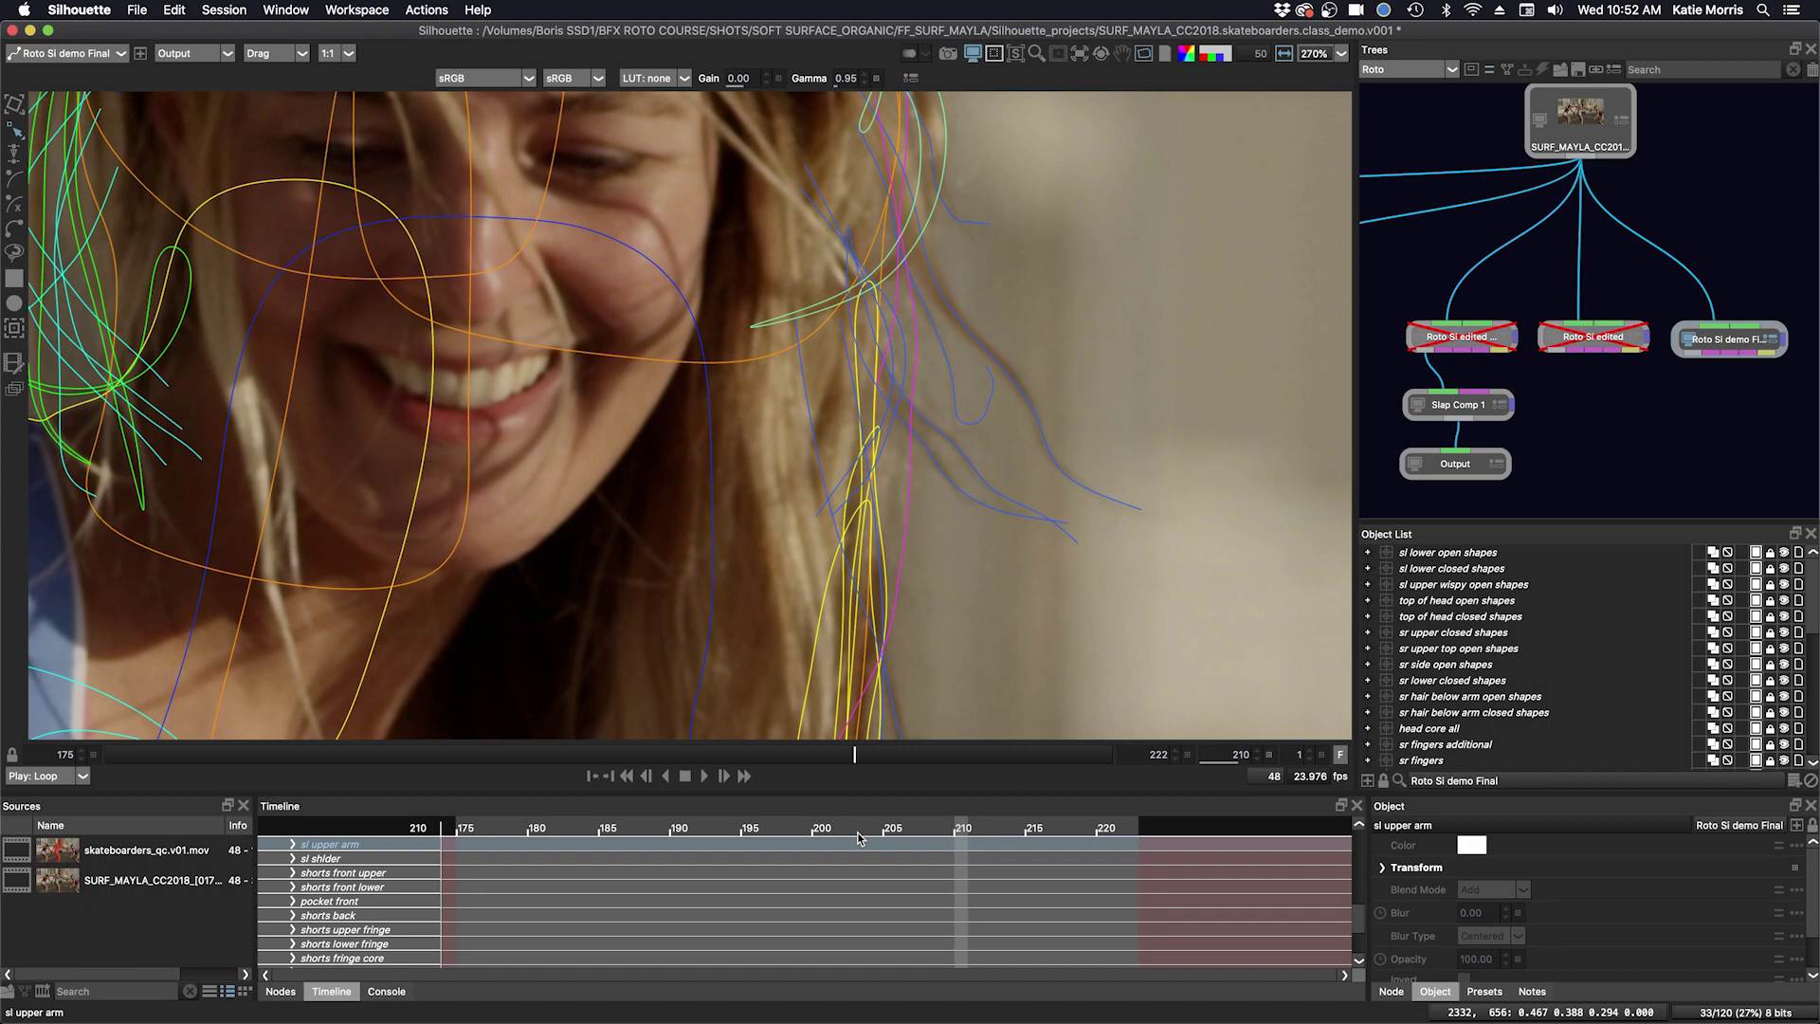
mouse_move(849, 755)
mouse_down()
mouse_move(748, 756)
mouse_move(854, 756)
mouse_up()
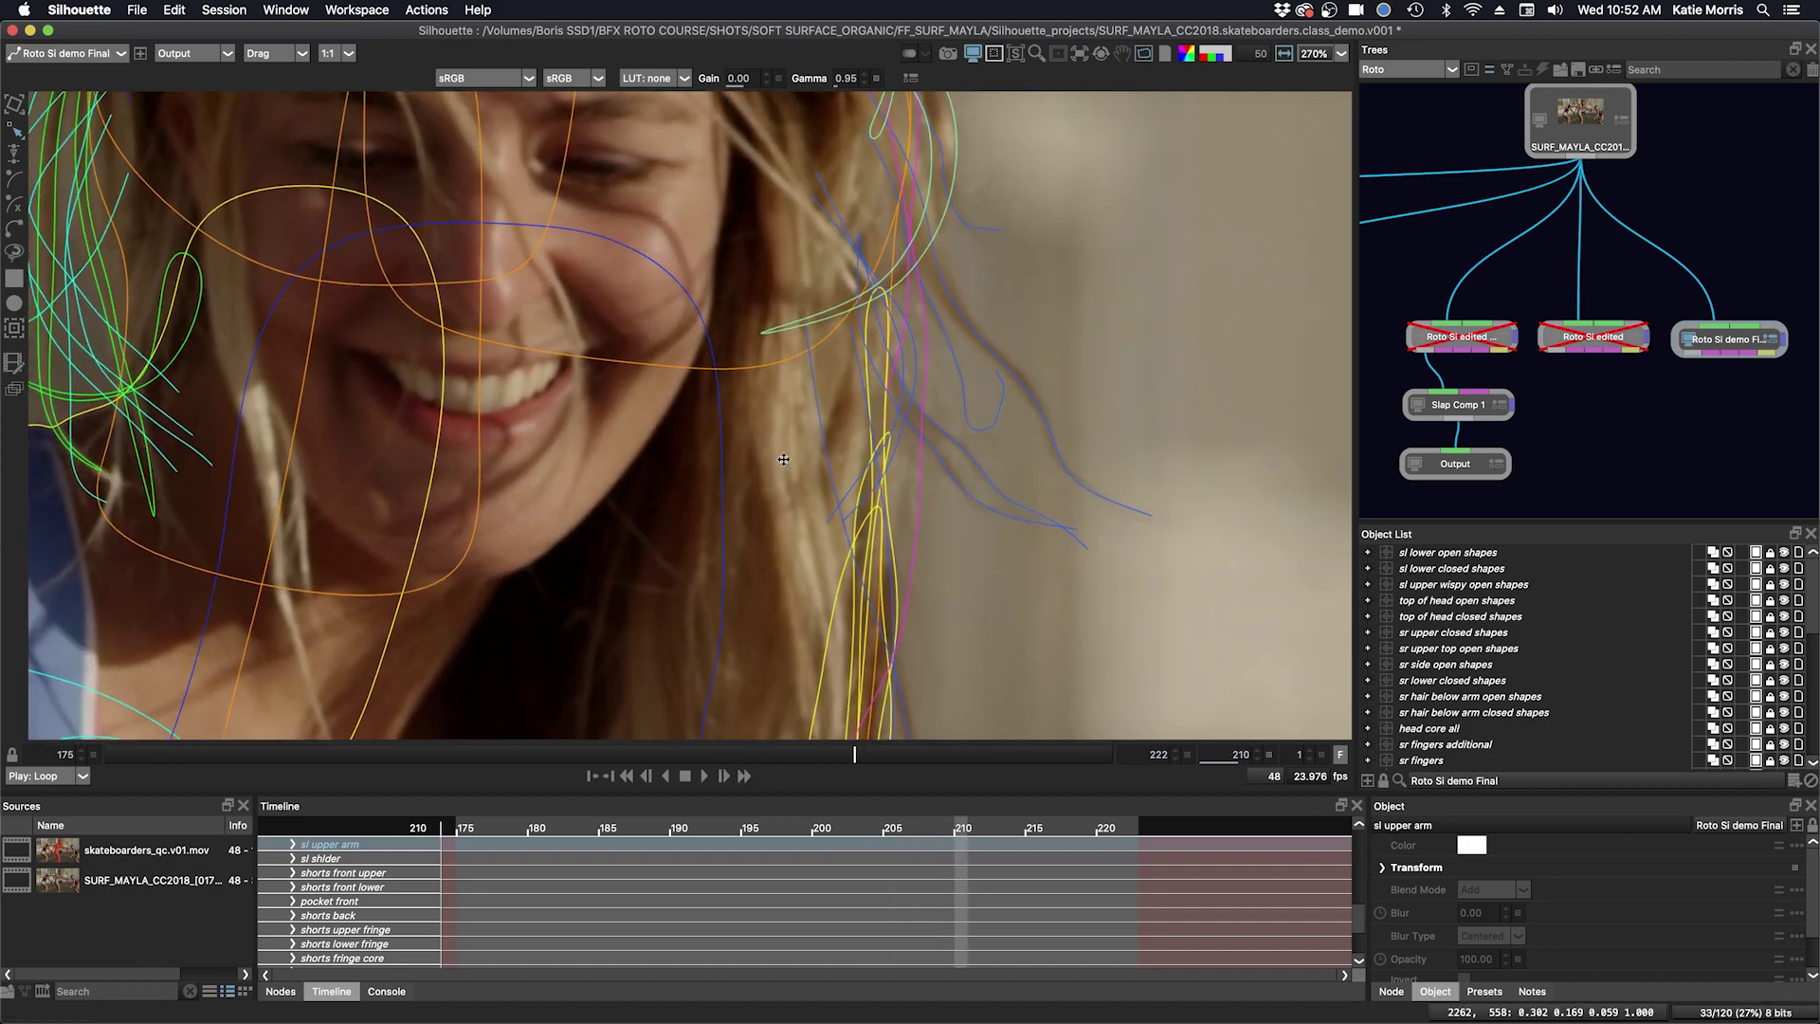
scroll(783, 459, down, 3)
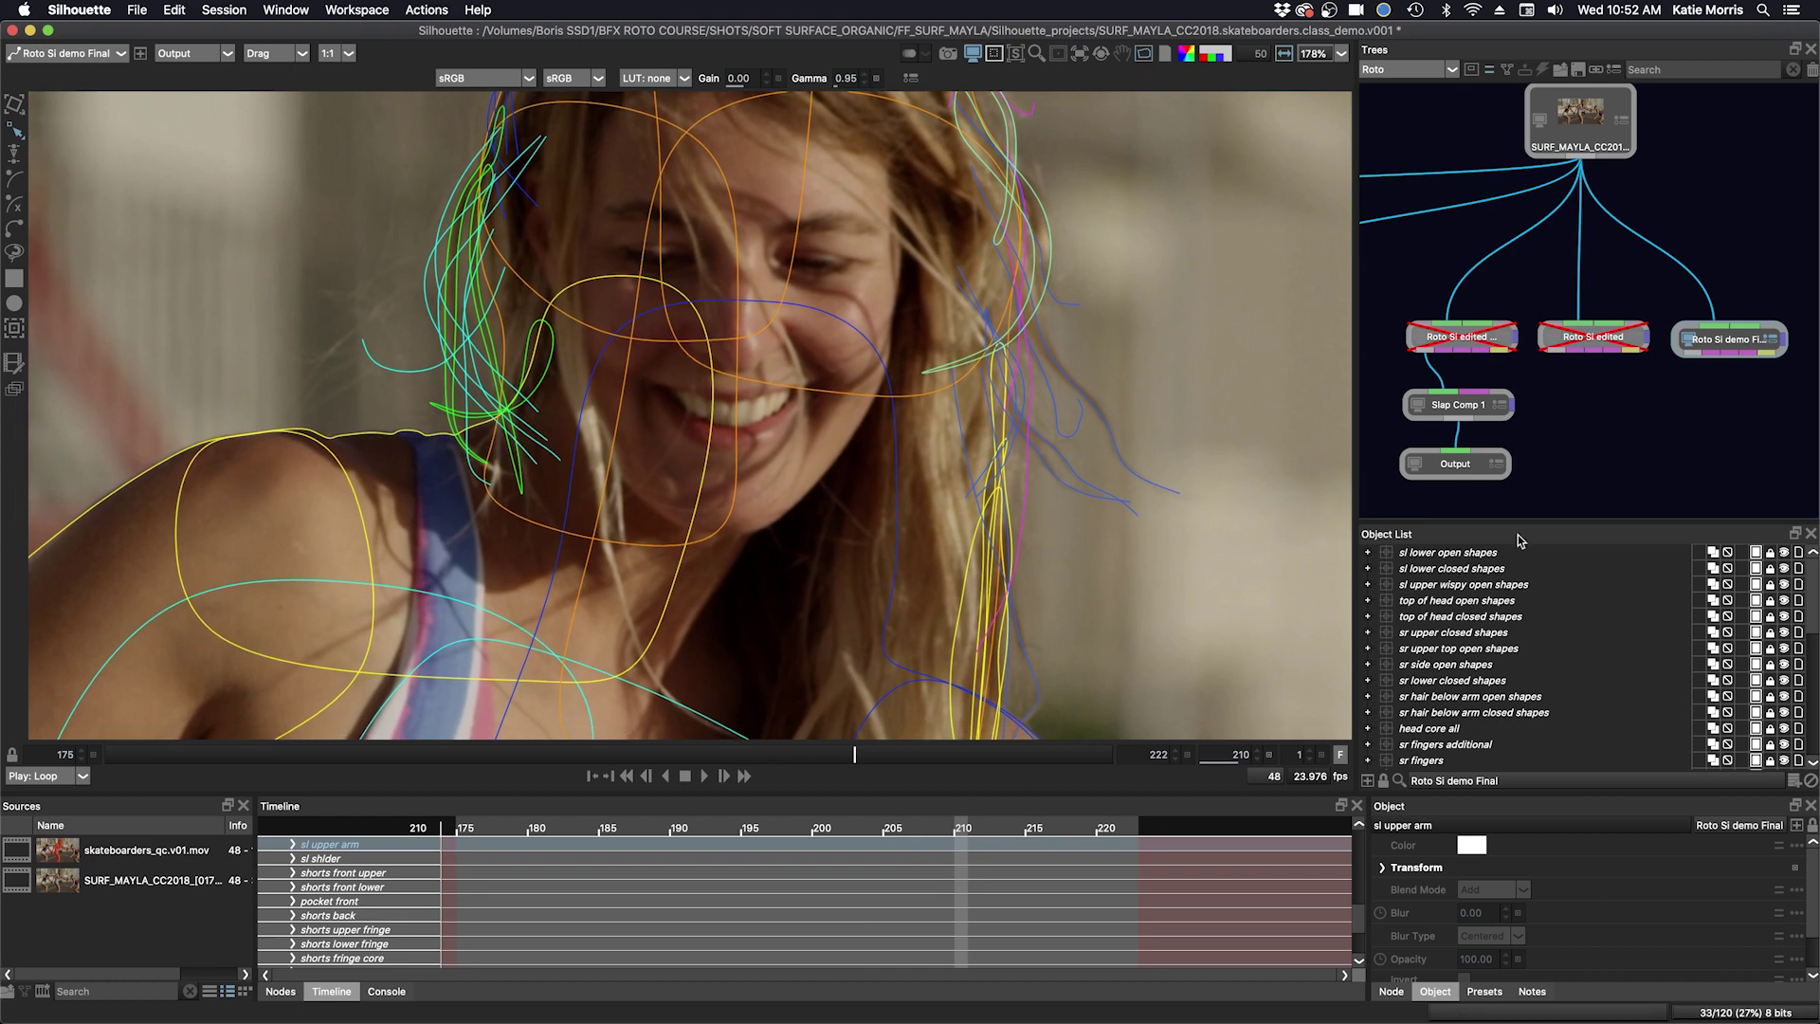
- Make the object list slightly taller and go to frame 218 to view the hair shapes there
drag(1522, 522, 1520, 497)
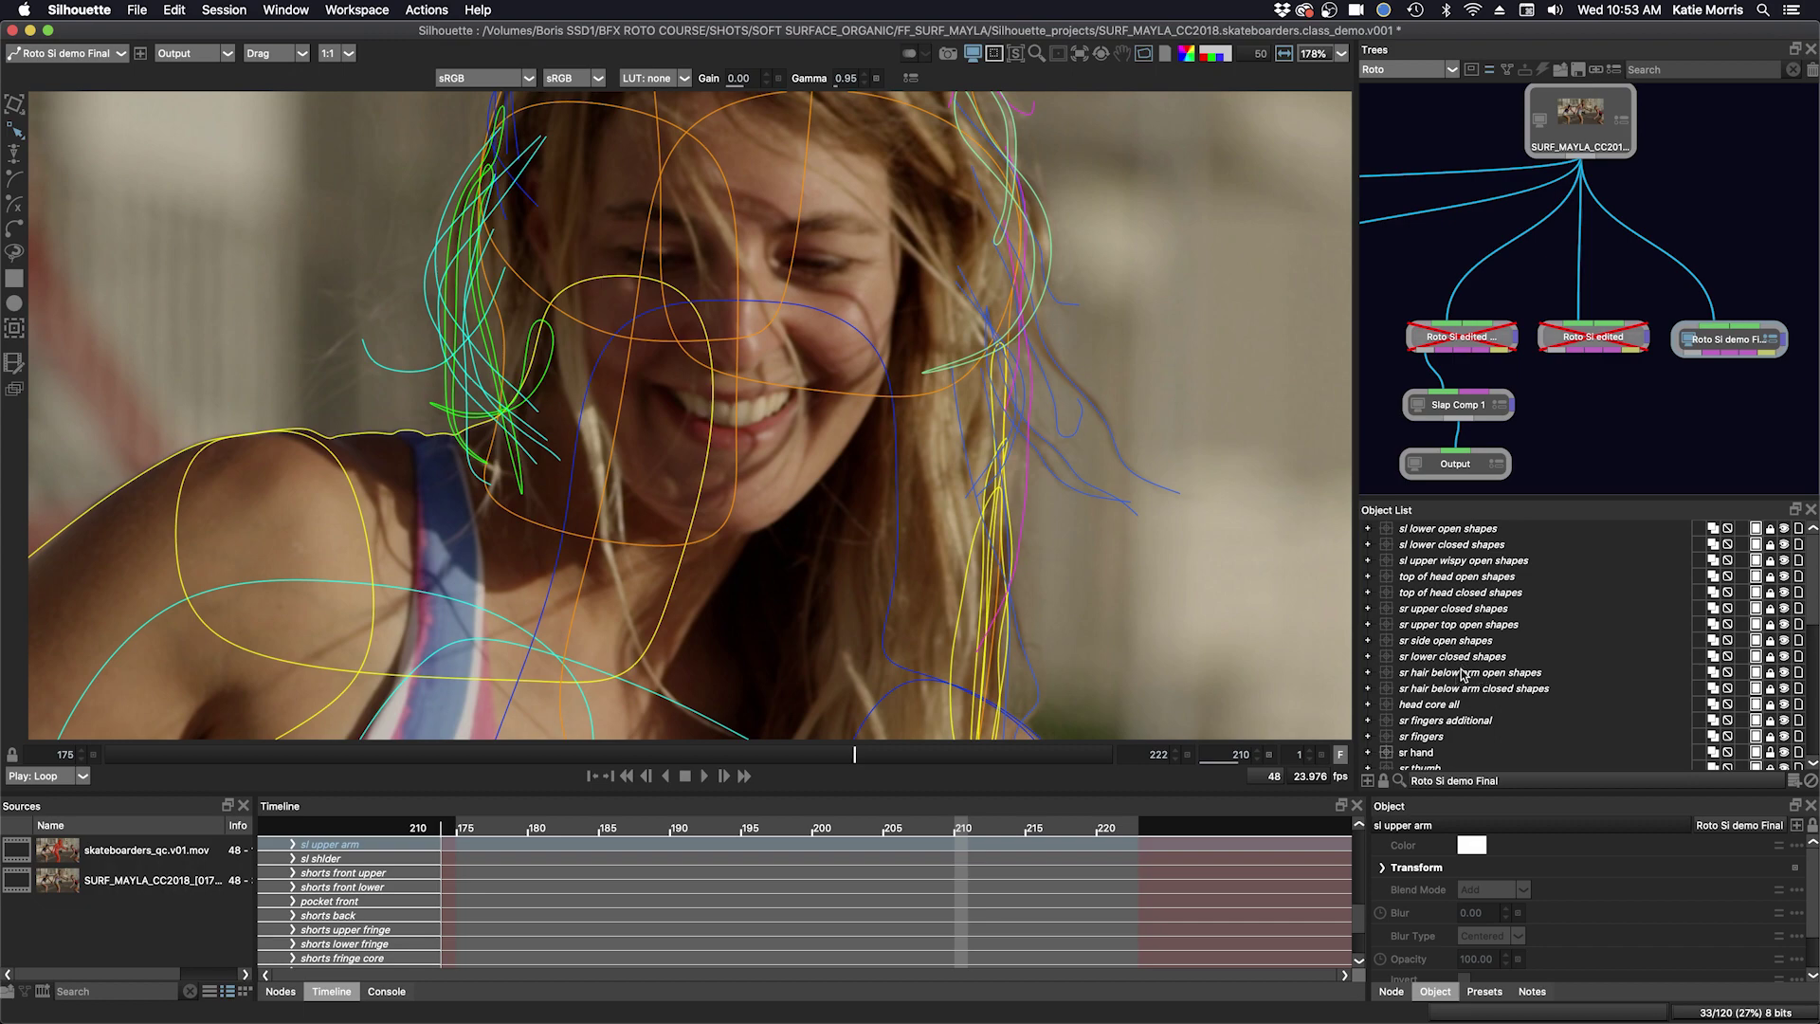
drag(856, 755, 1026, 755)
scroll(816, 297, down, 5)
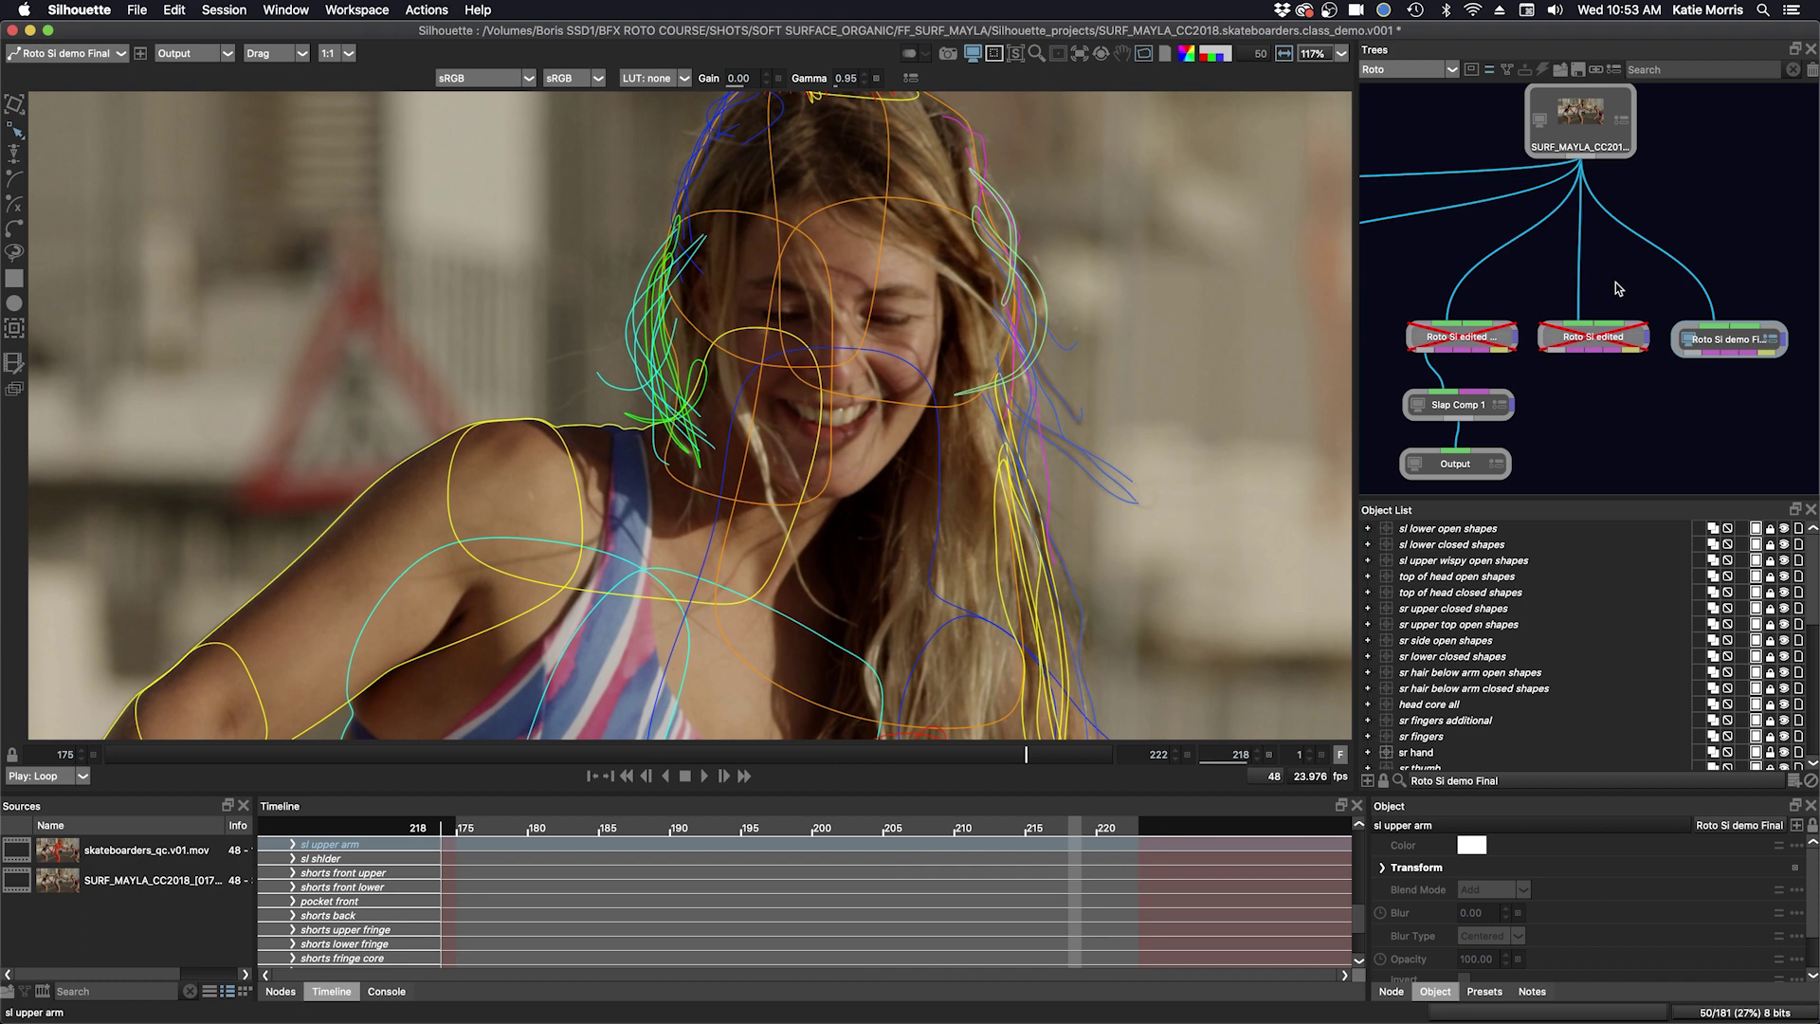
- Disable the Roto Sl demo Final node and enable the Roto Sl edited node
click(1721, 346)
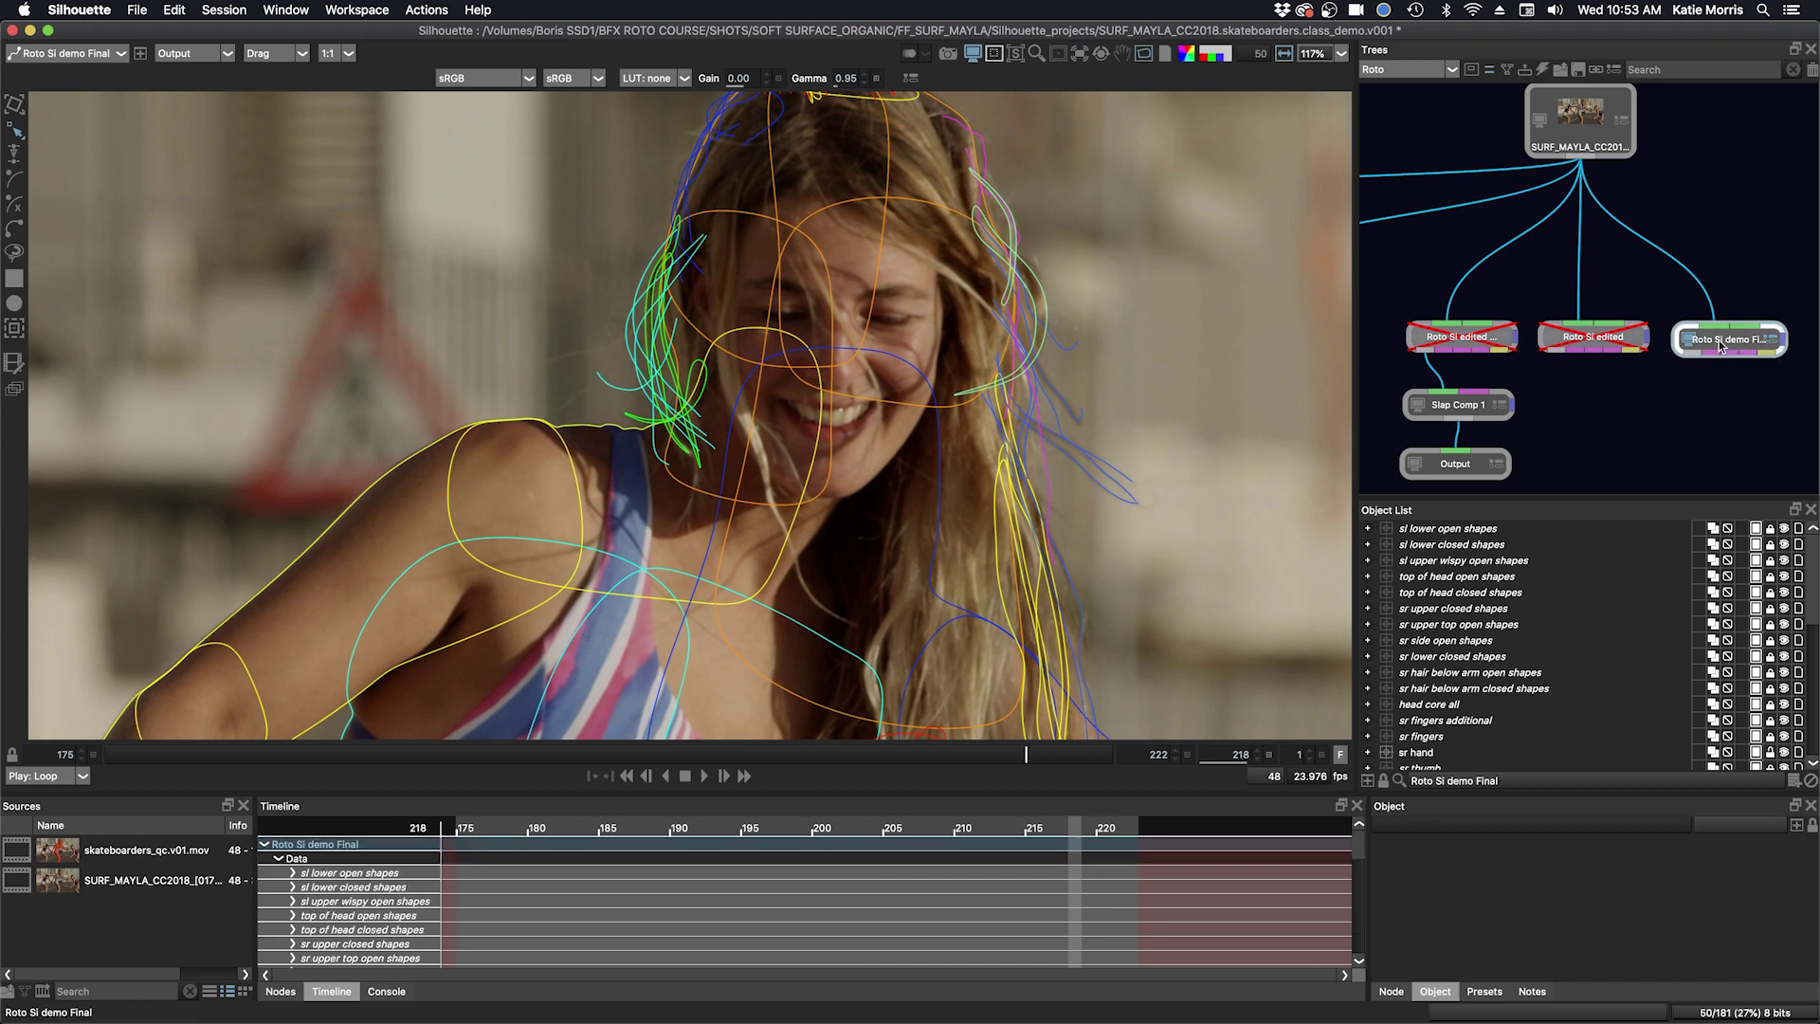
key(d)
click(1593, 339)
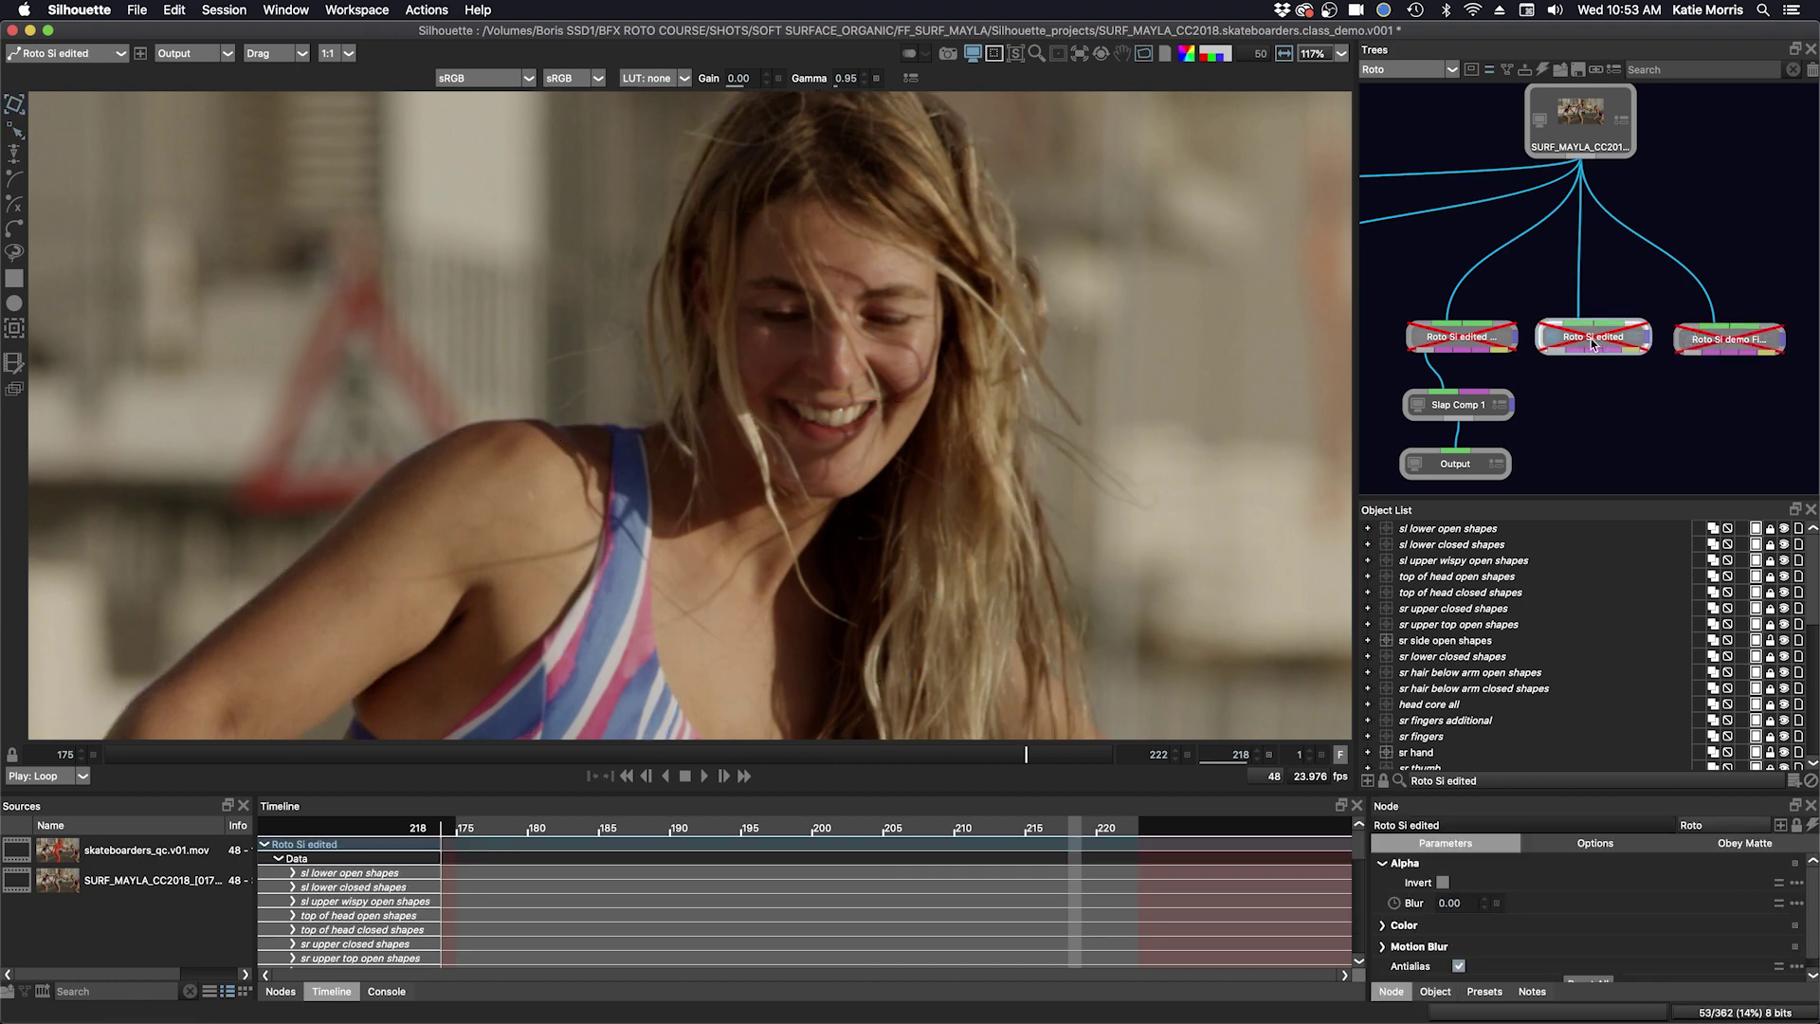
key(e)
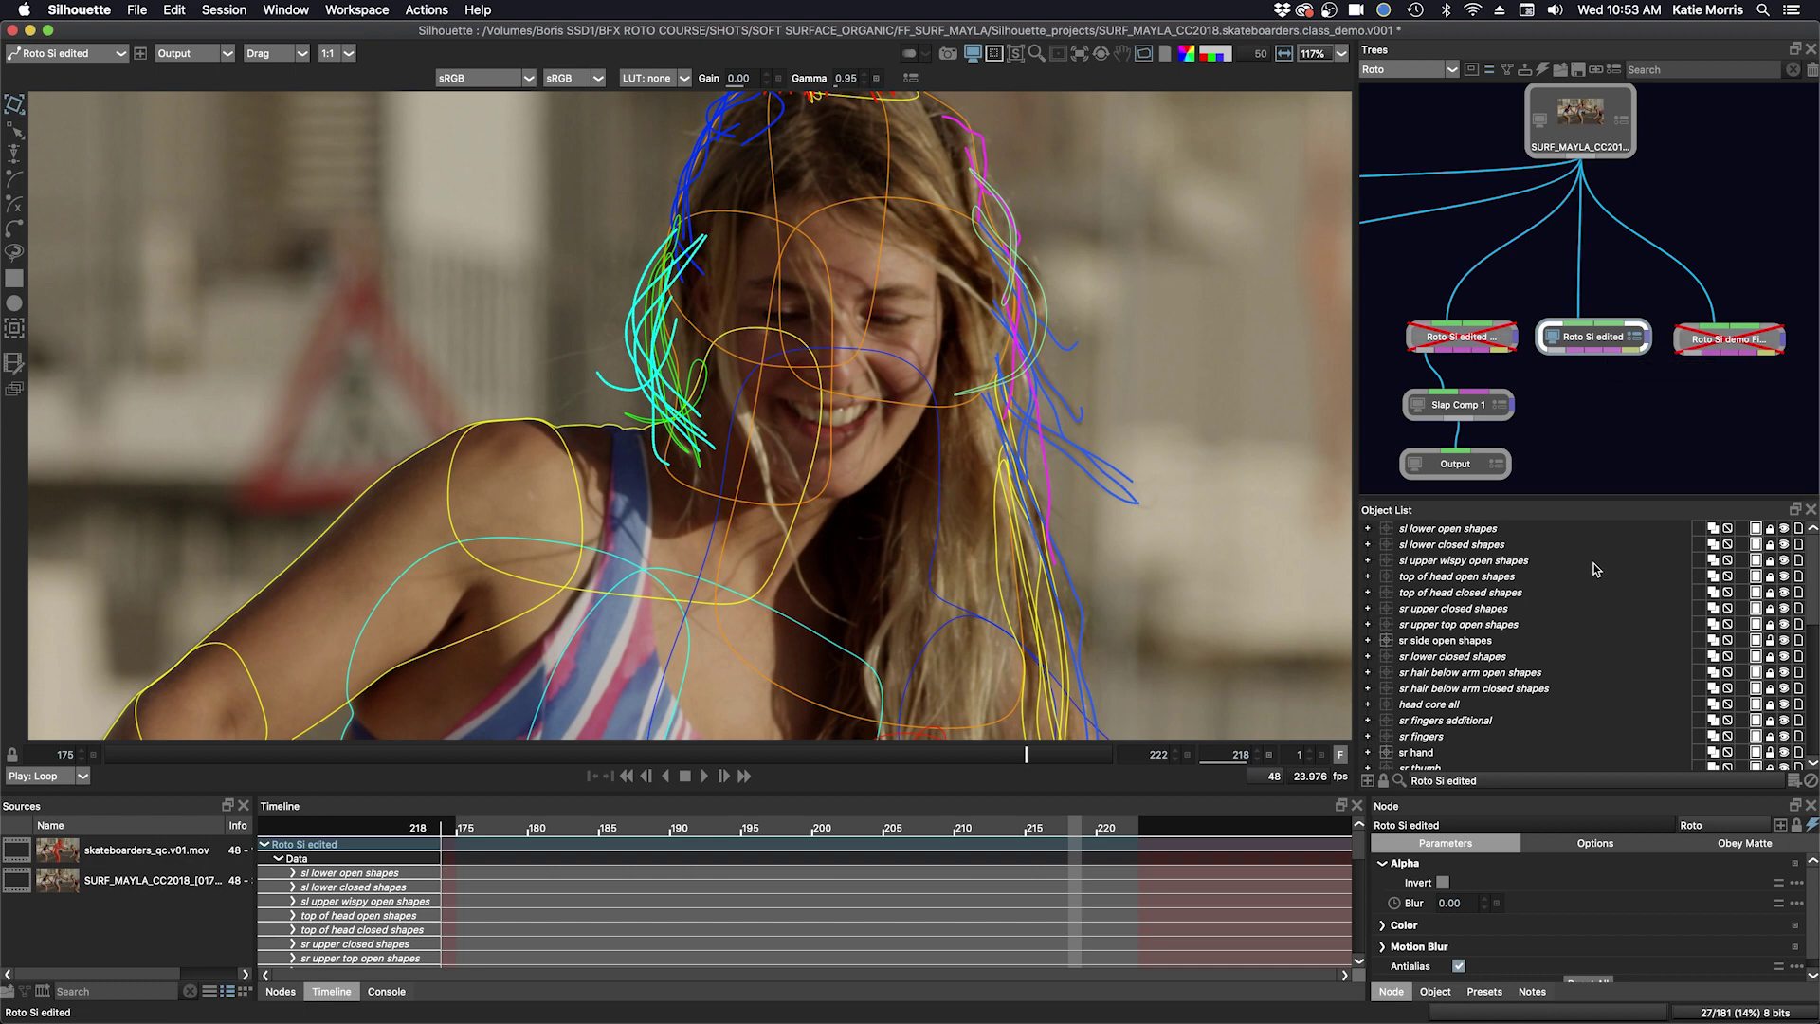
- Inspect the edited shapes around the top and sides of the hair and go to frame 211
scroll(962, 384, up, 3)
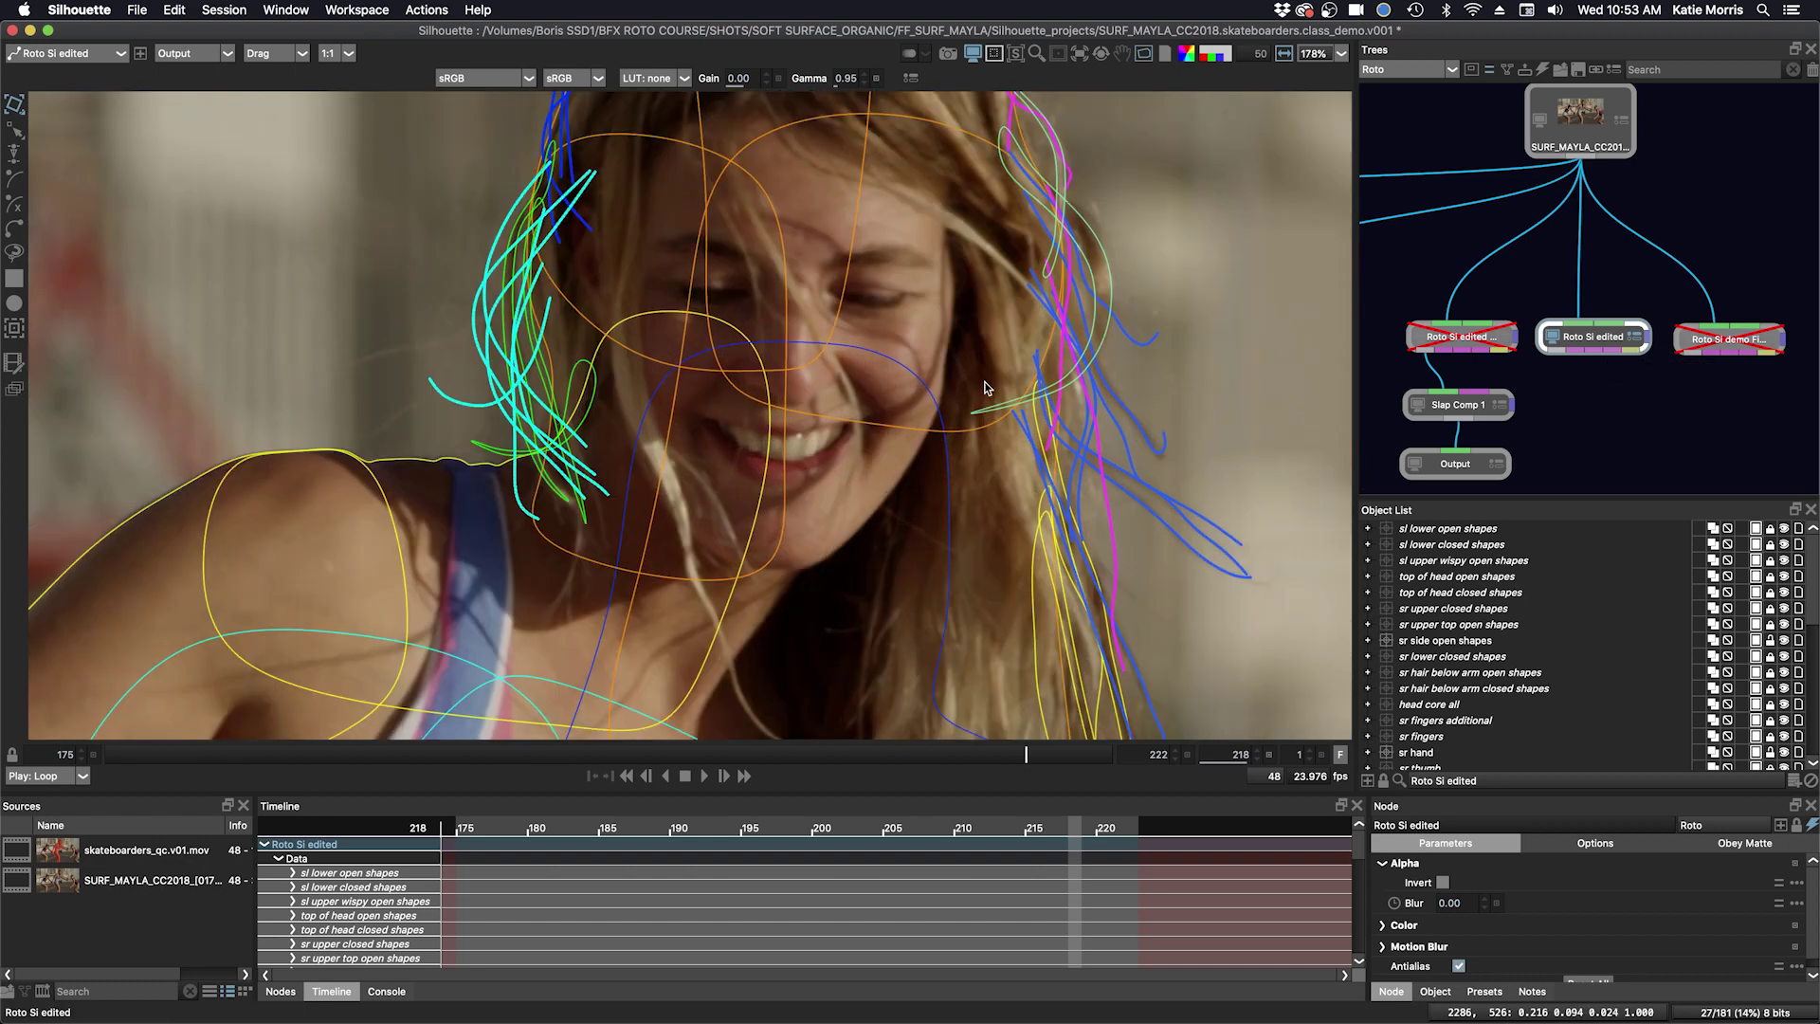
drag(959, 386, 855, 375)
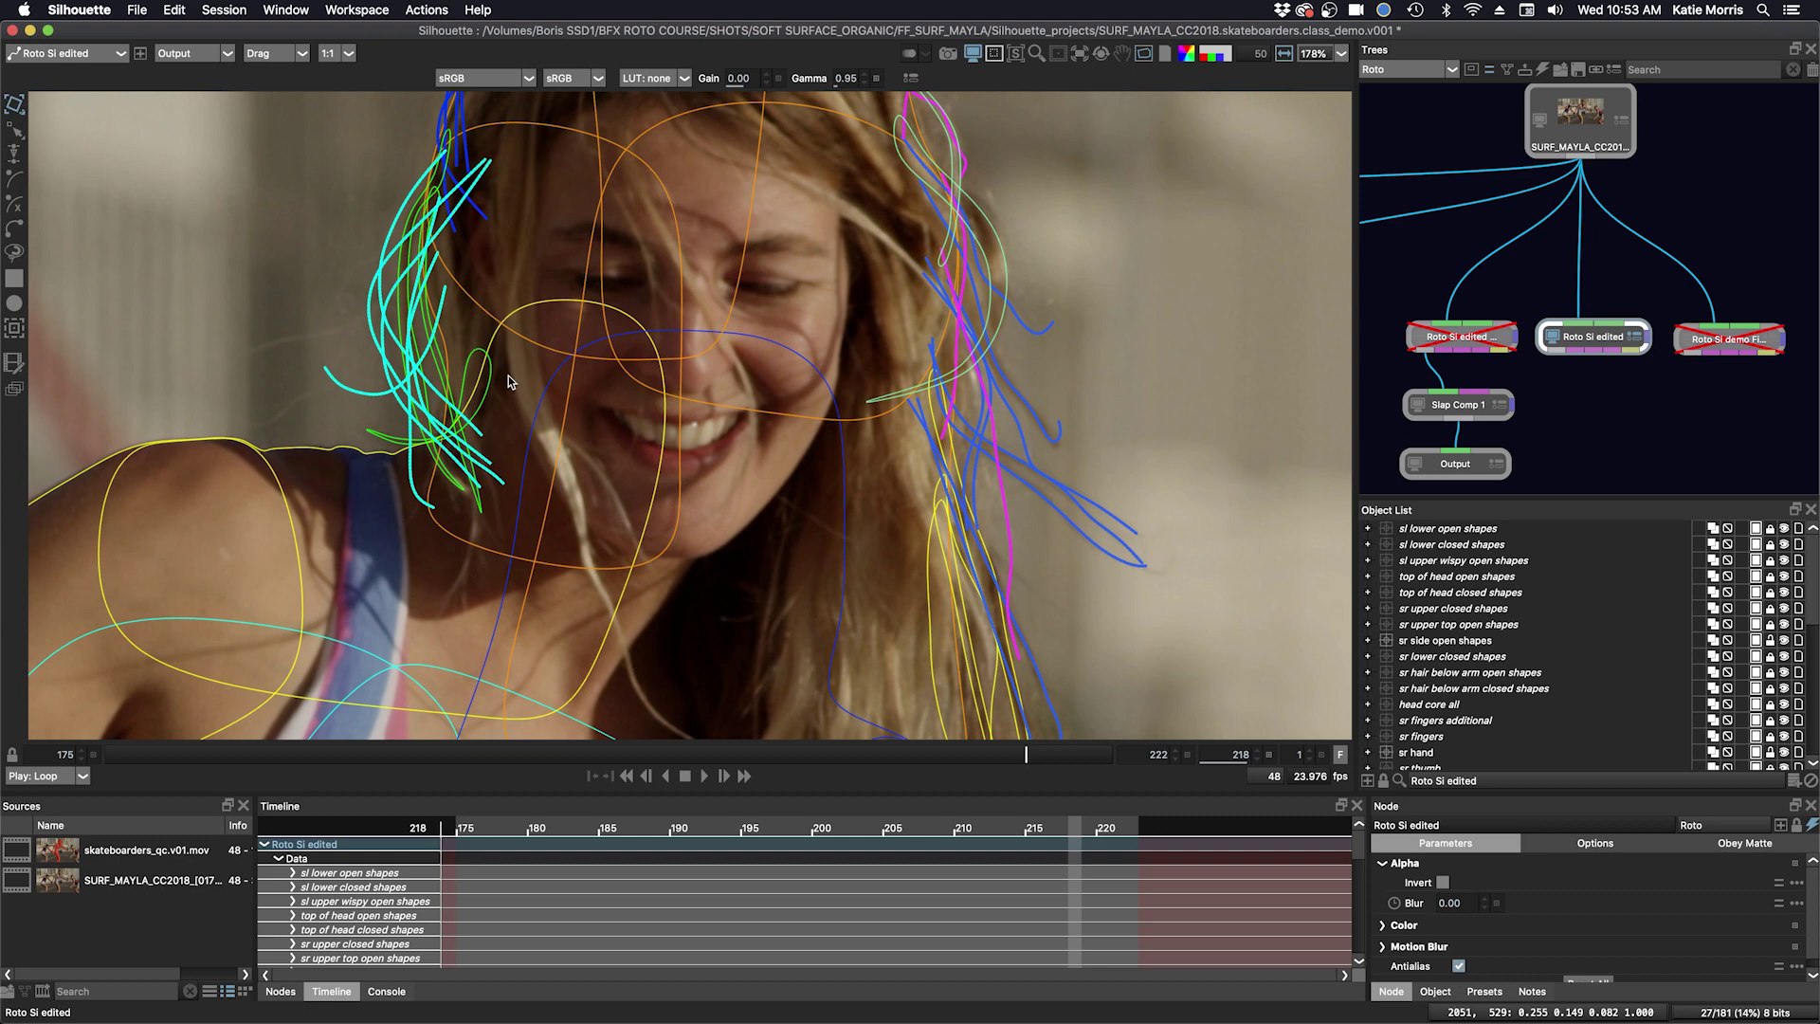
scroll(861, 298, up, 5)
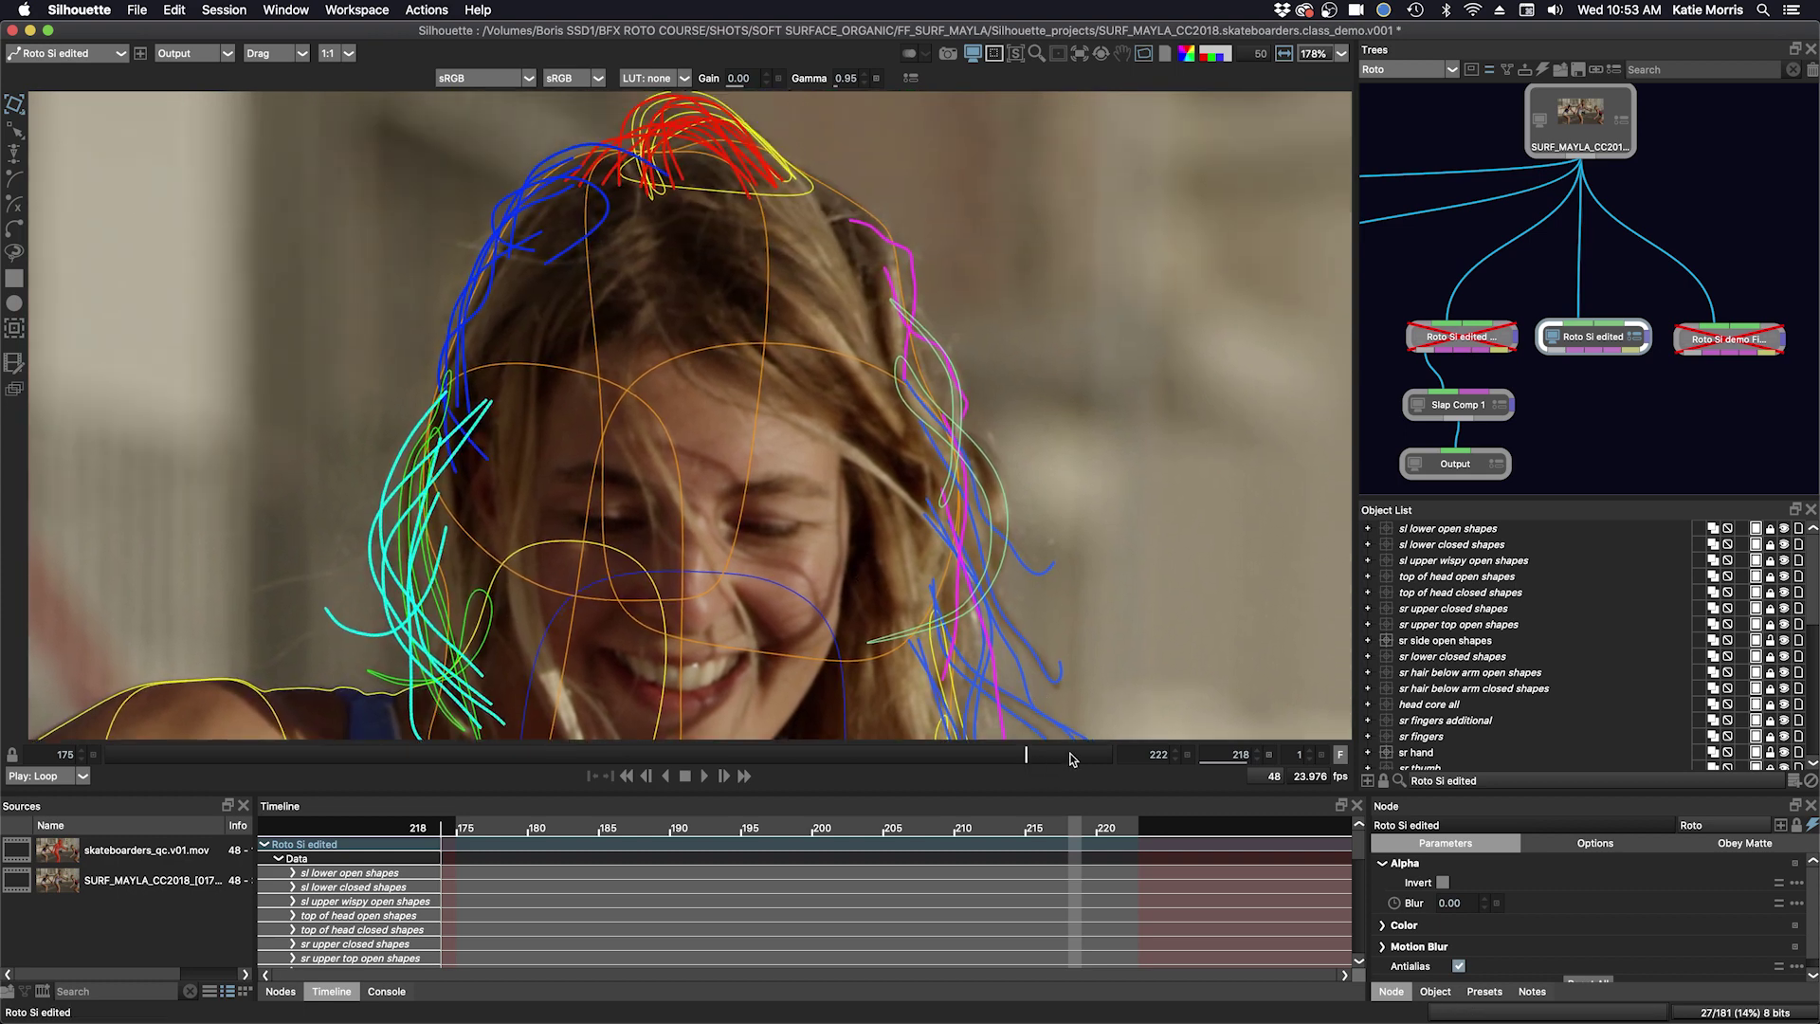
drag(810, 757, 877, 758)
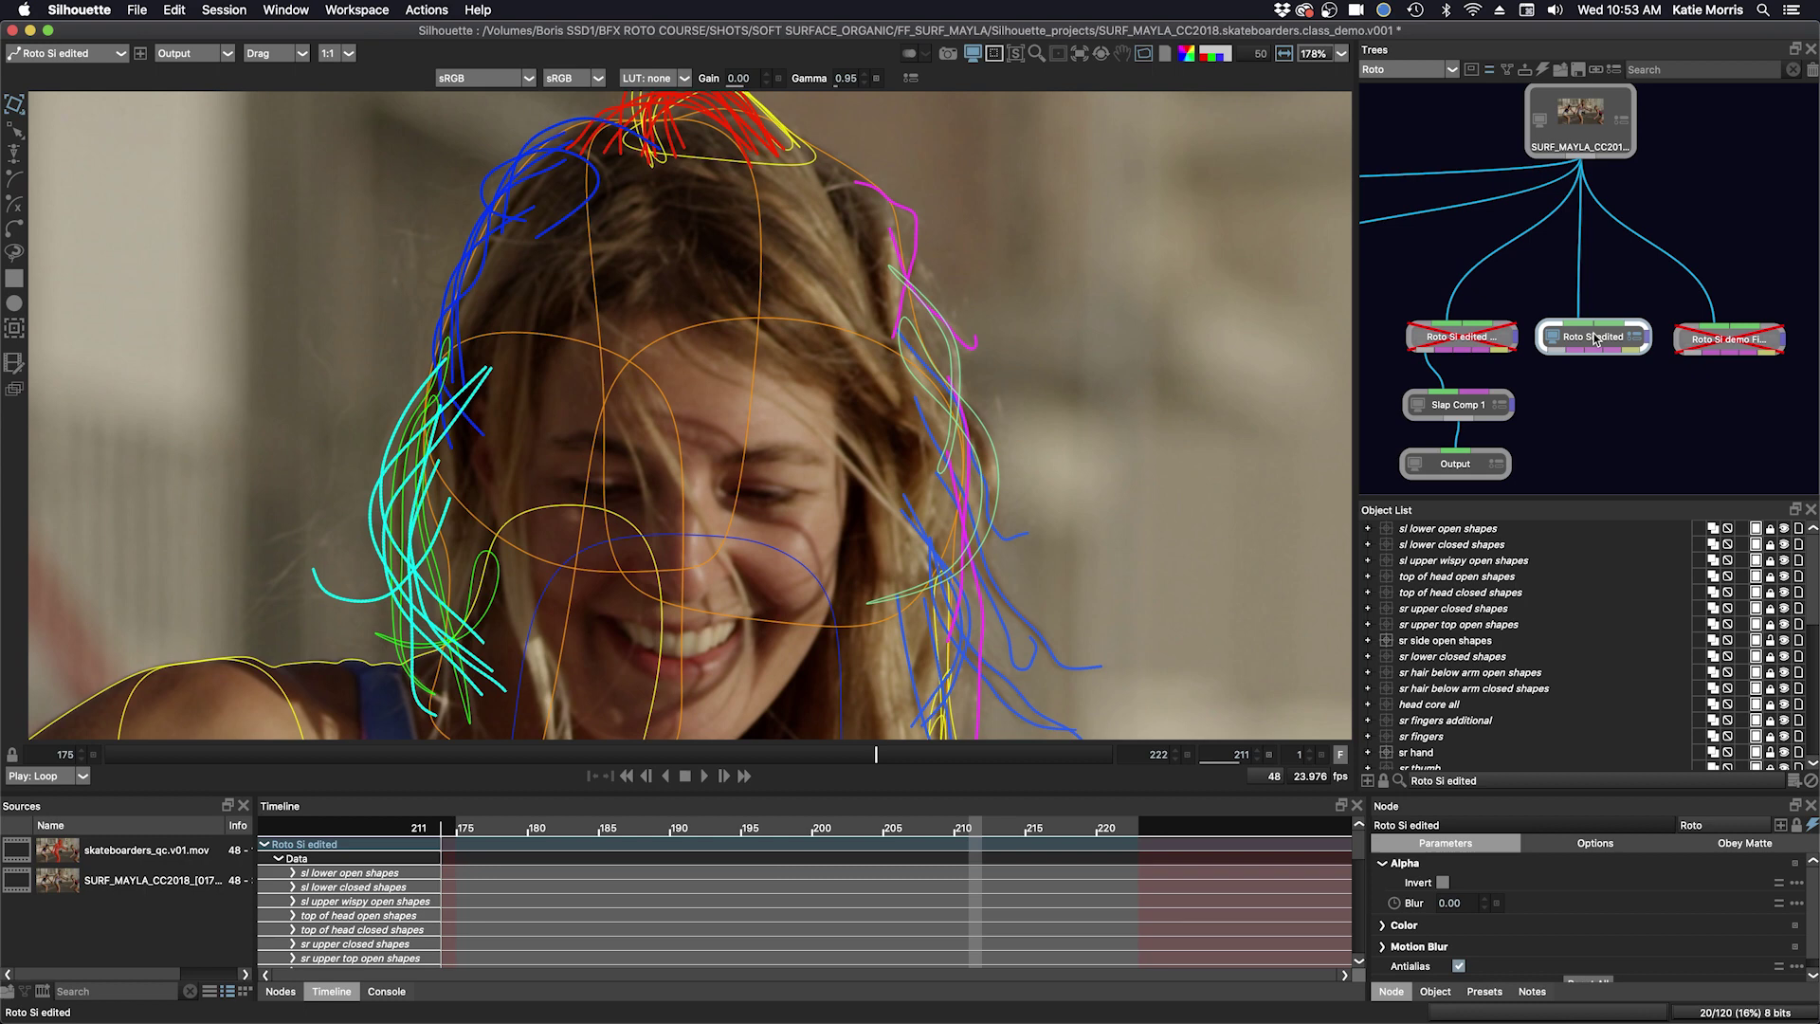
- Disable the Roto Sl edited node and enable the Roto Sl edited motion blur node
key(e)
click(1467, 343)
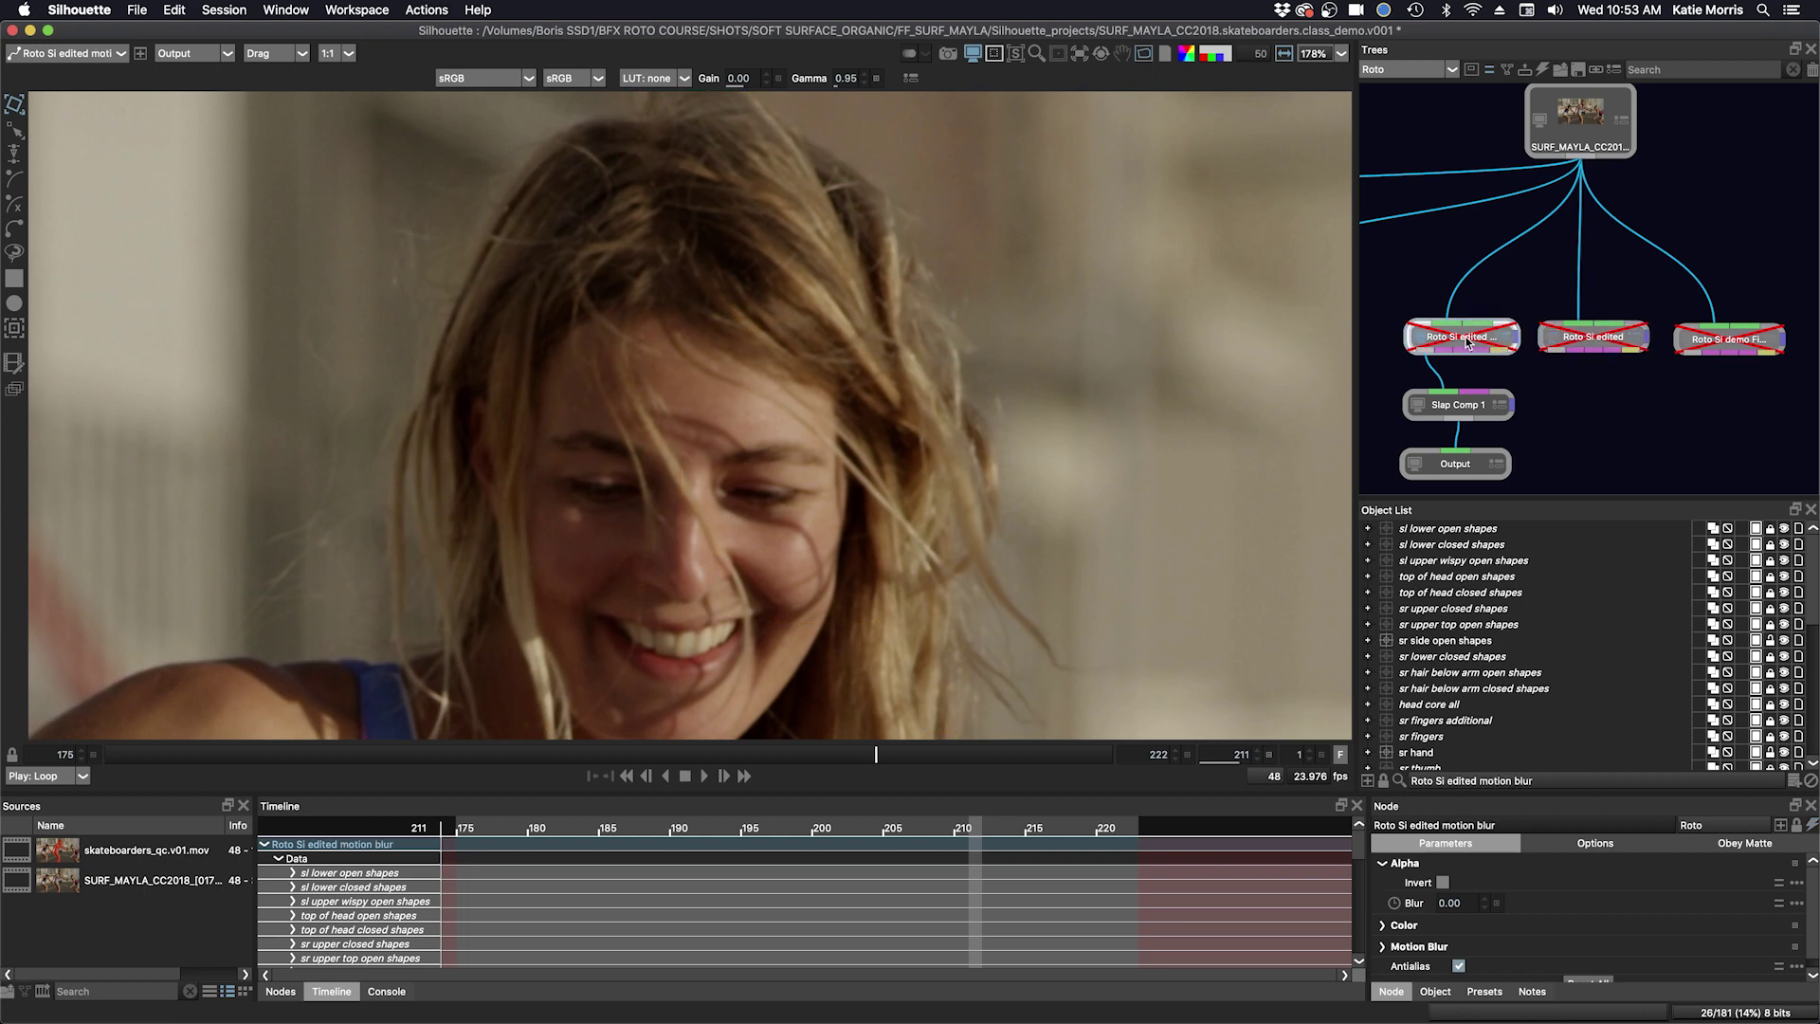
key(e)
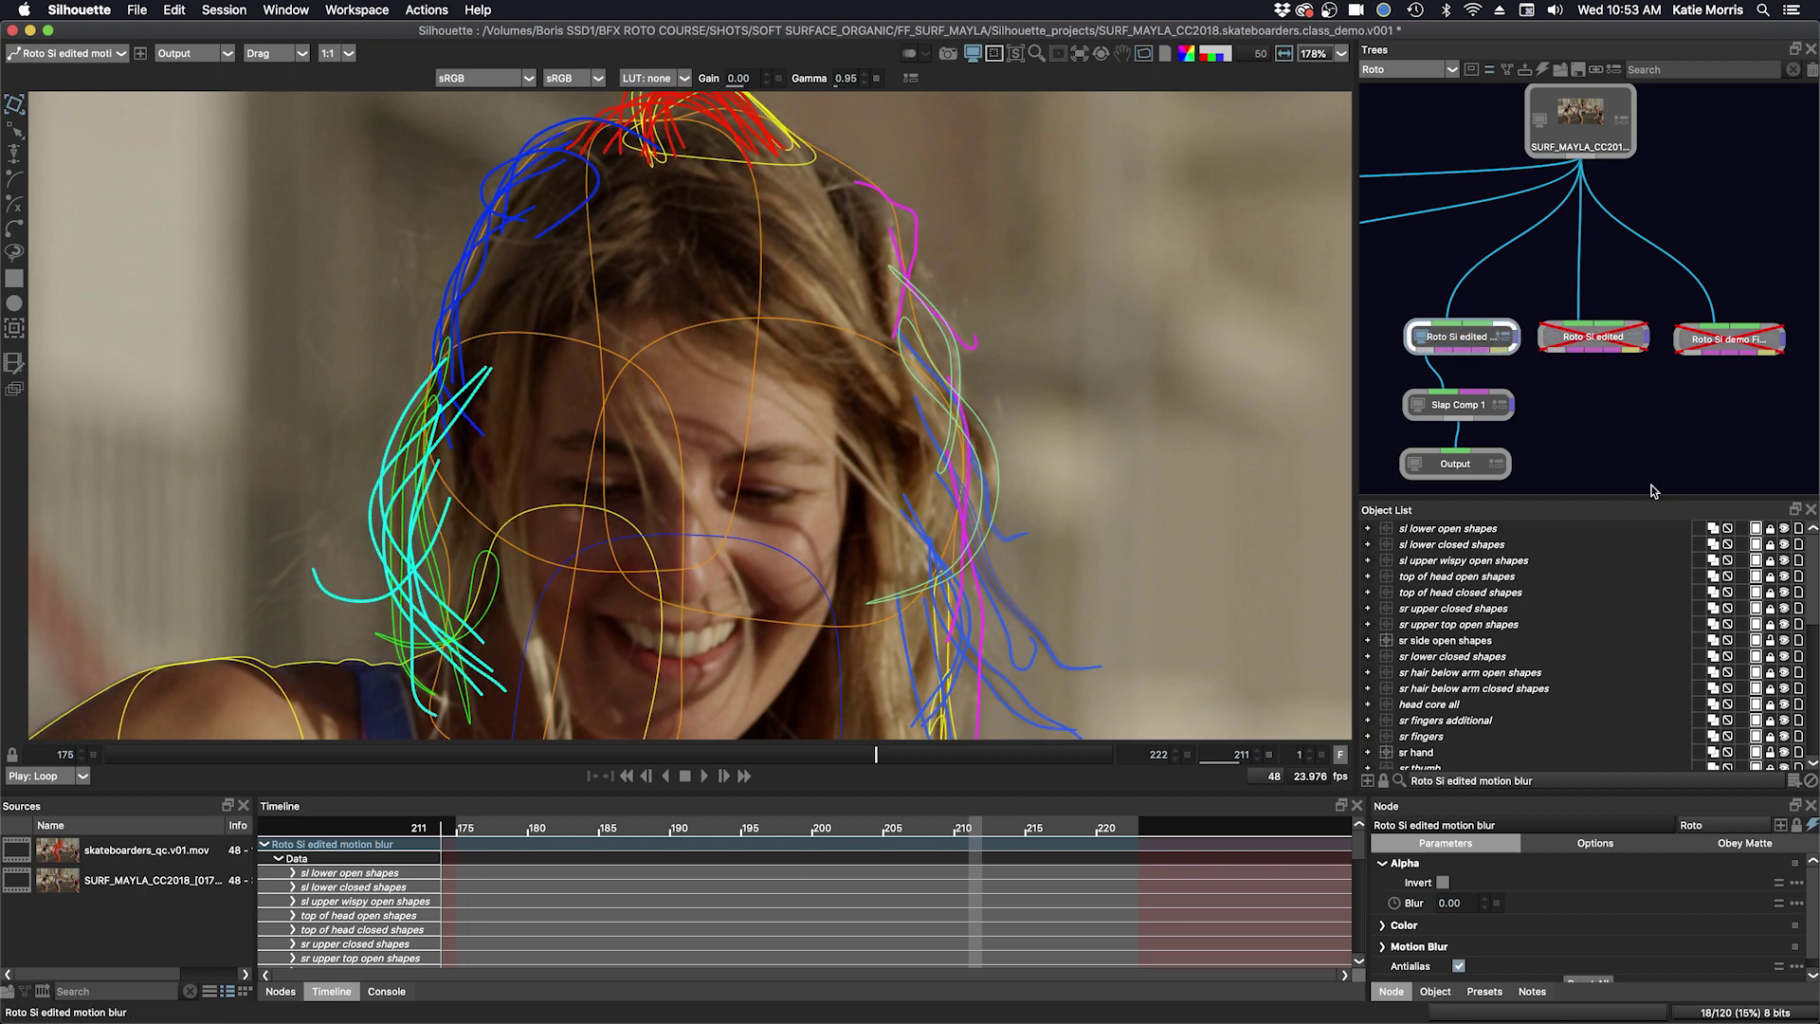
- Expand the sl lower open shapes layer, view the node's Motion Blur settings, and collapse those settings again
click(1368, 529)
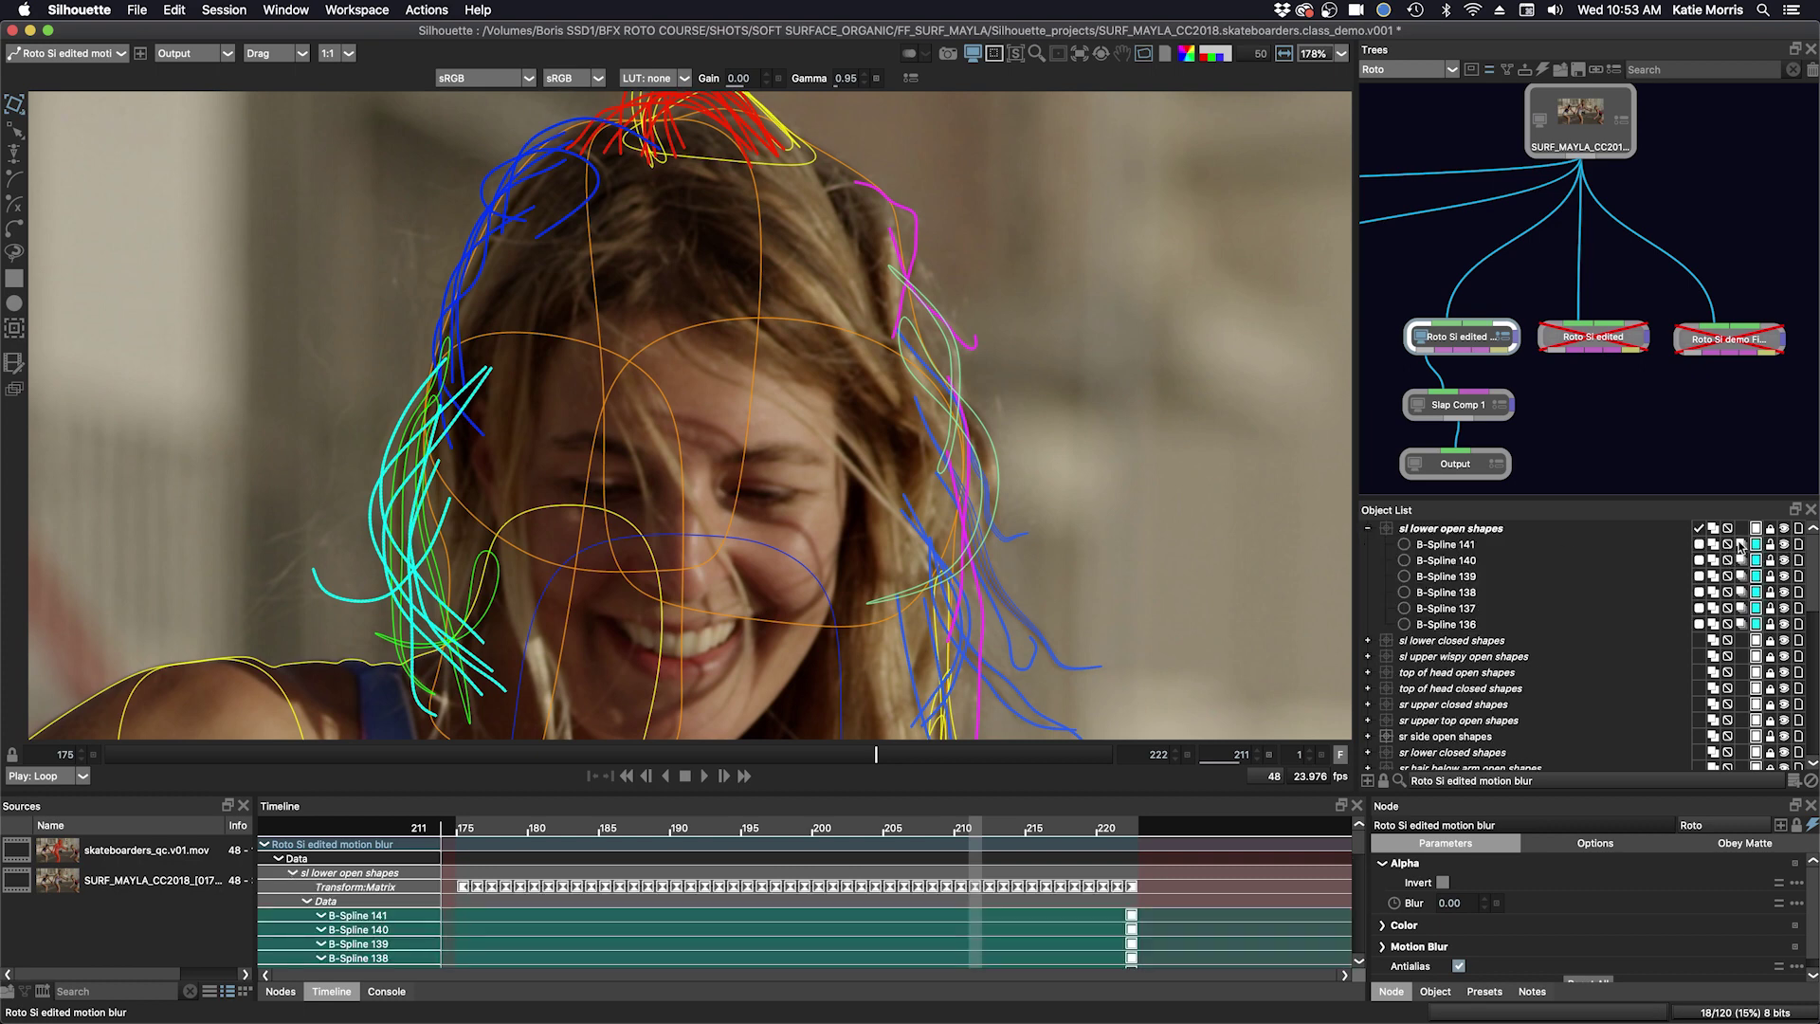
click(1391, 946)
scroll(1470, 940, down, 2)
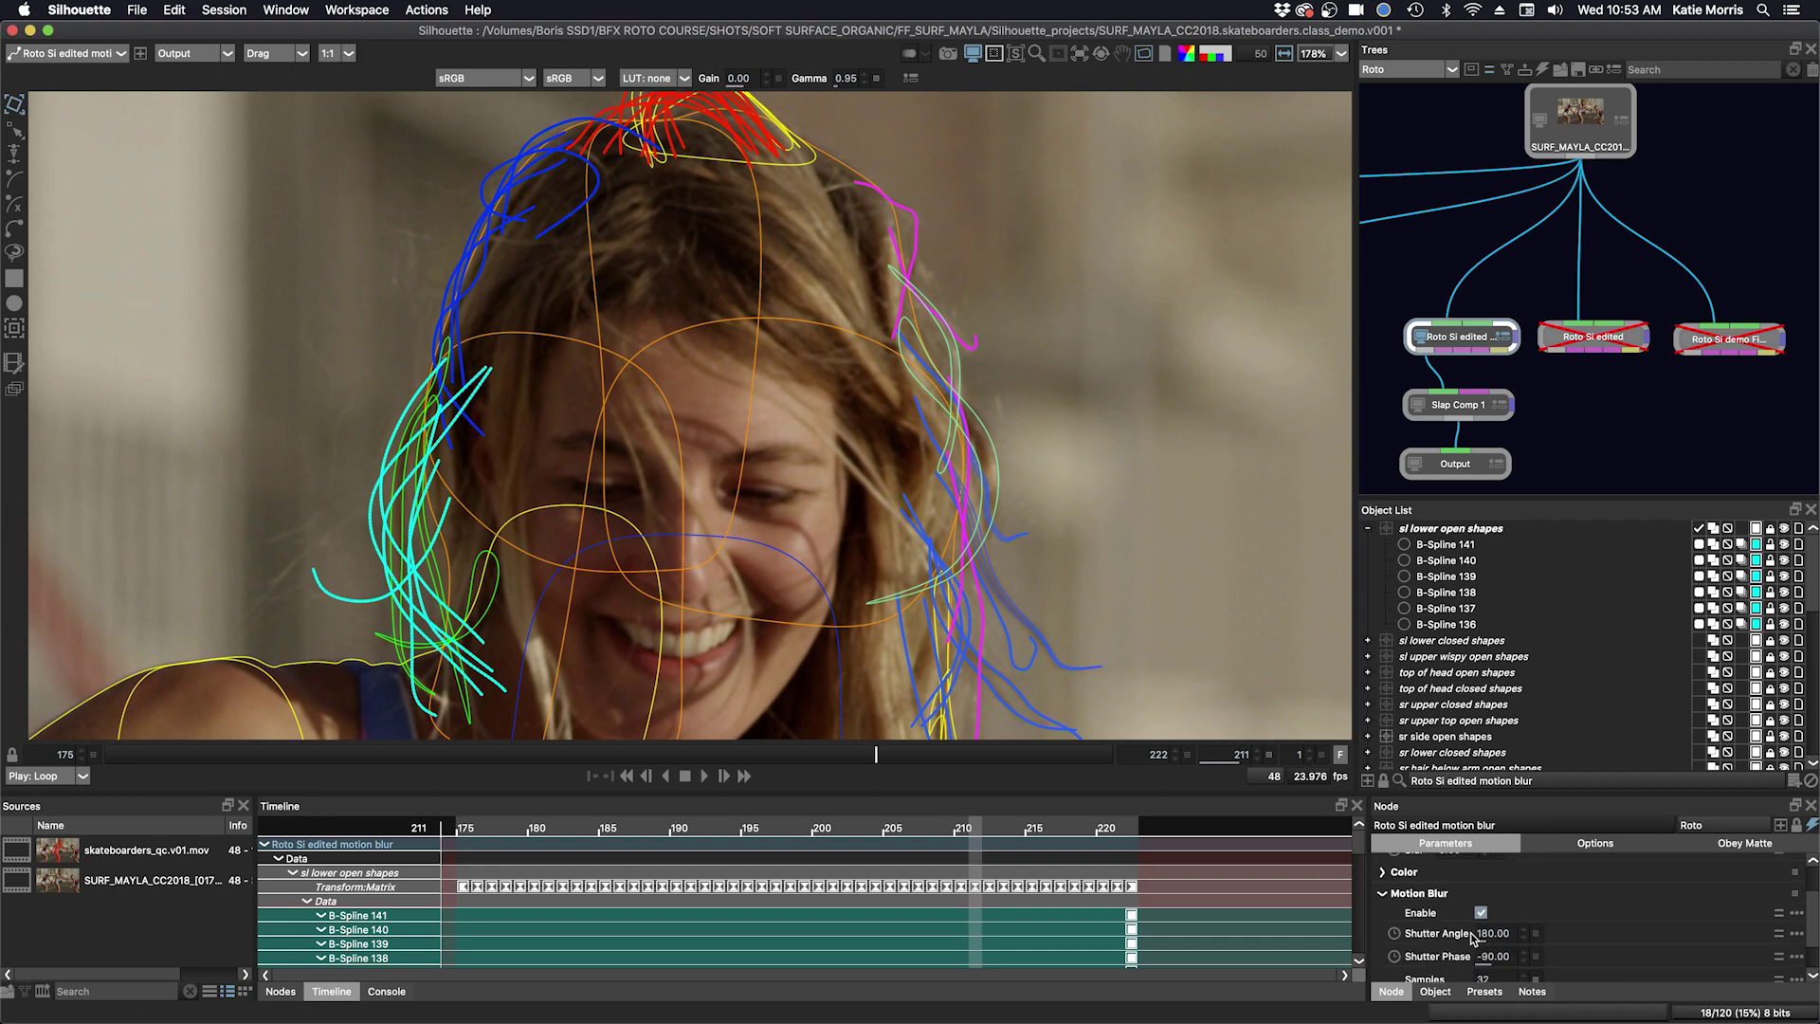
click(1385, 896)
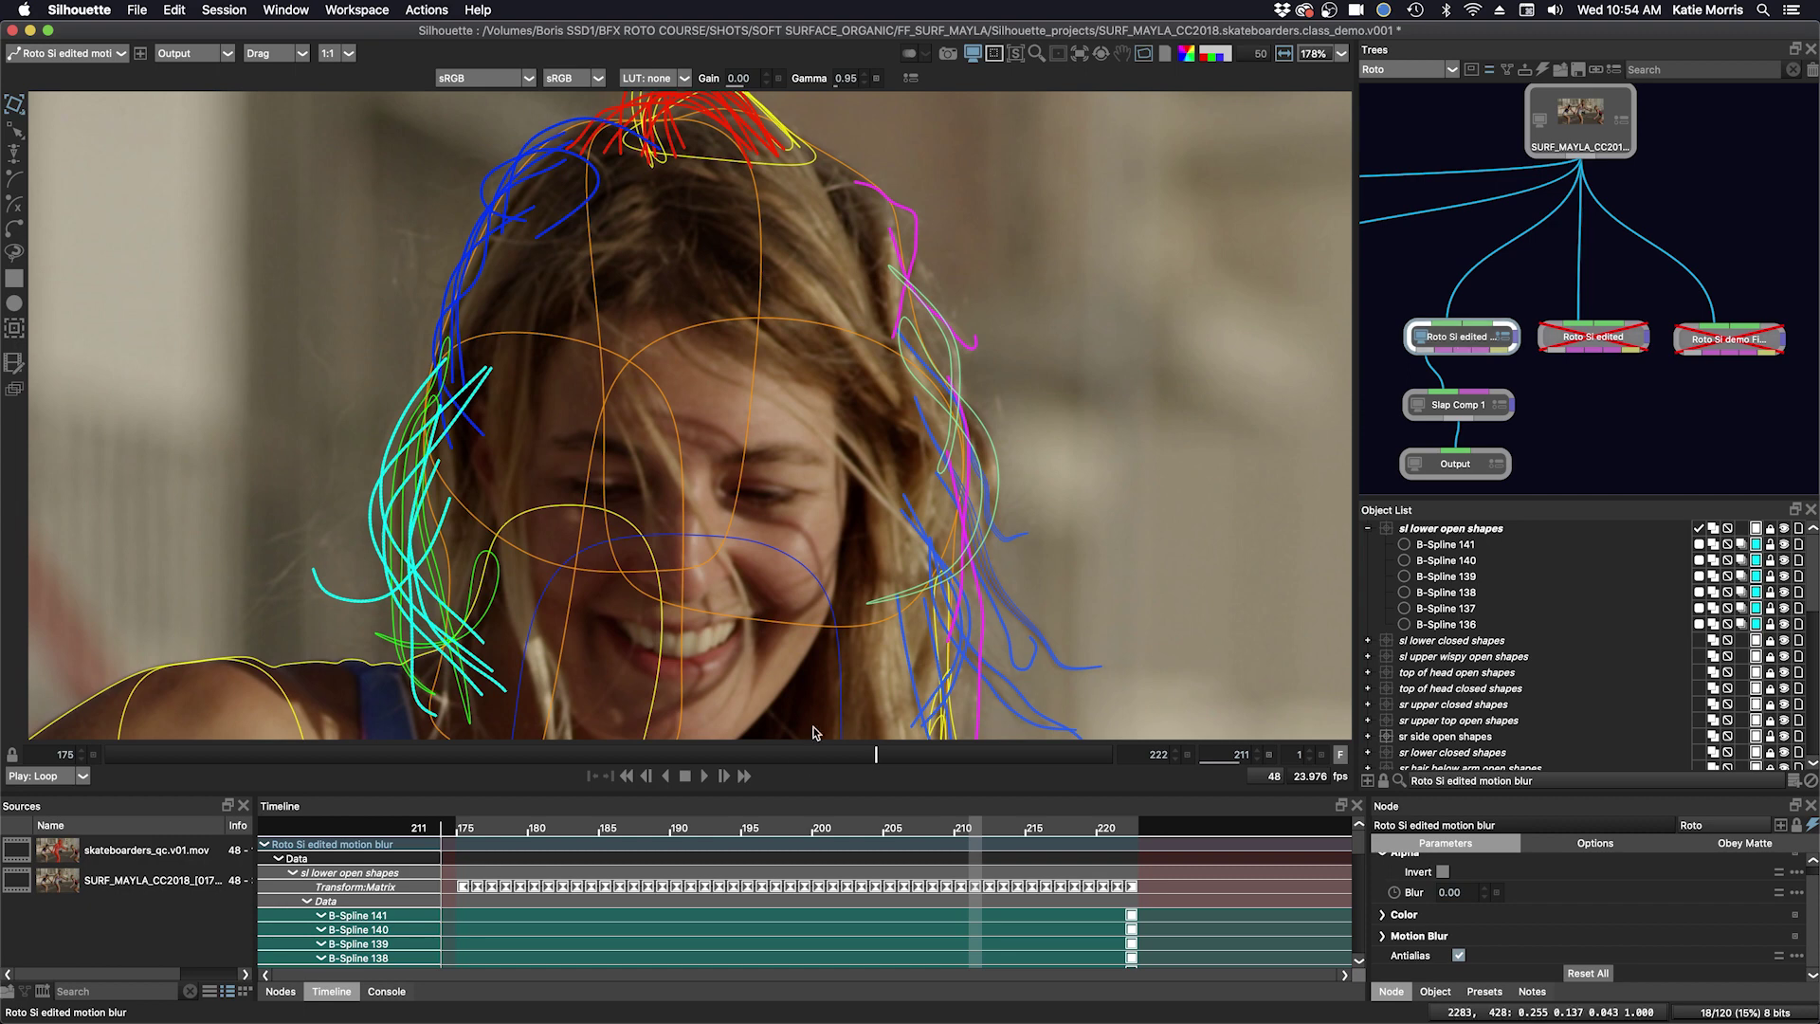
- Go to frame 202 and examine the motion-blurred open hair shapes beside the middle skater's face
click(689, 754)
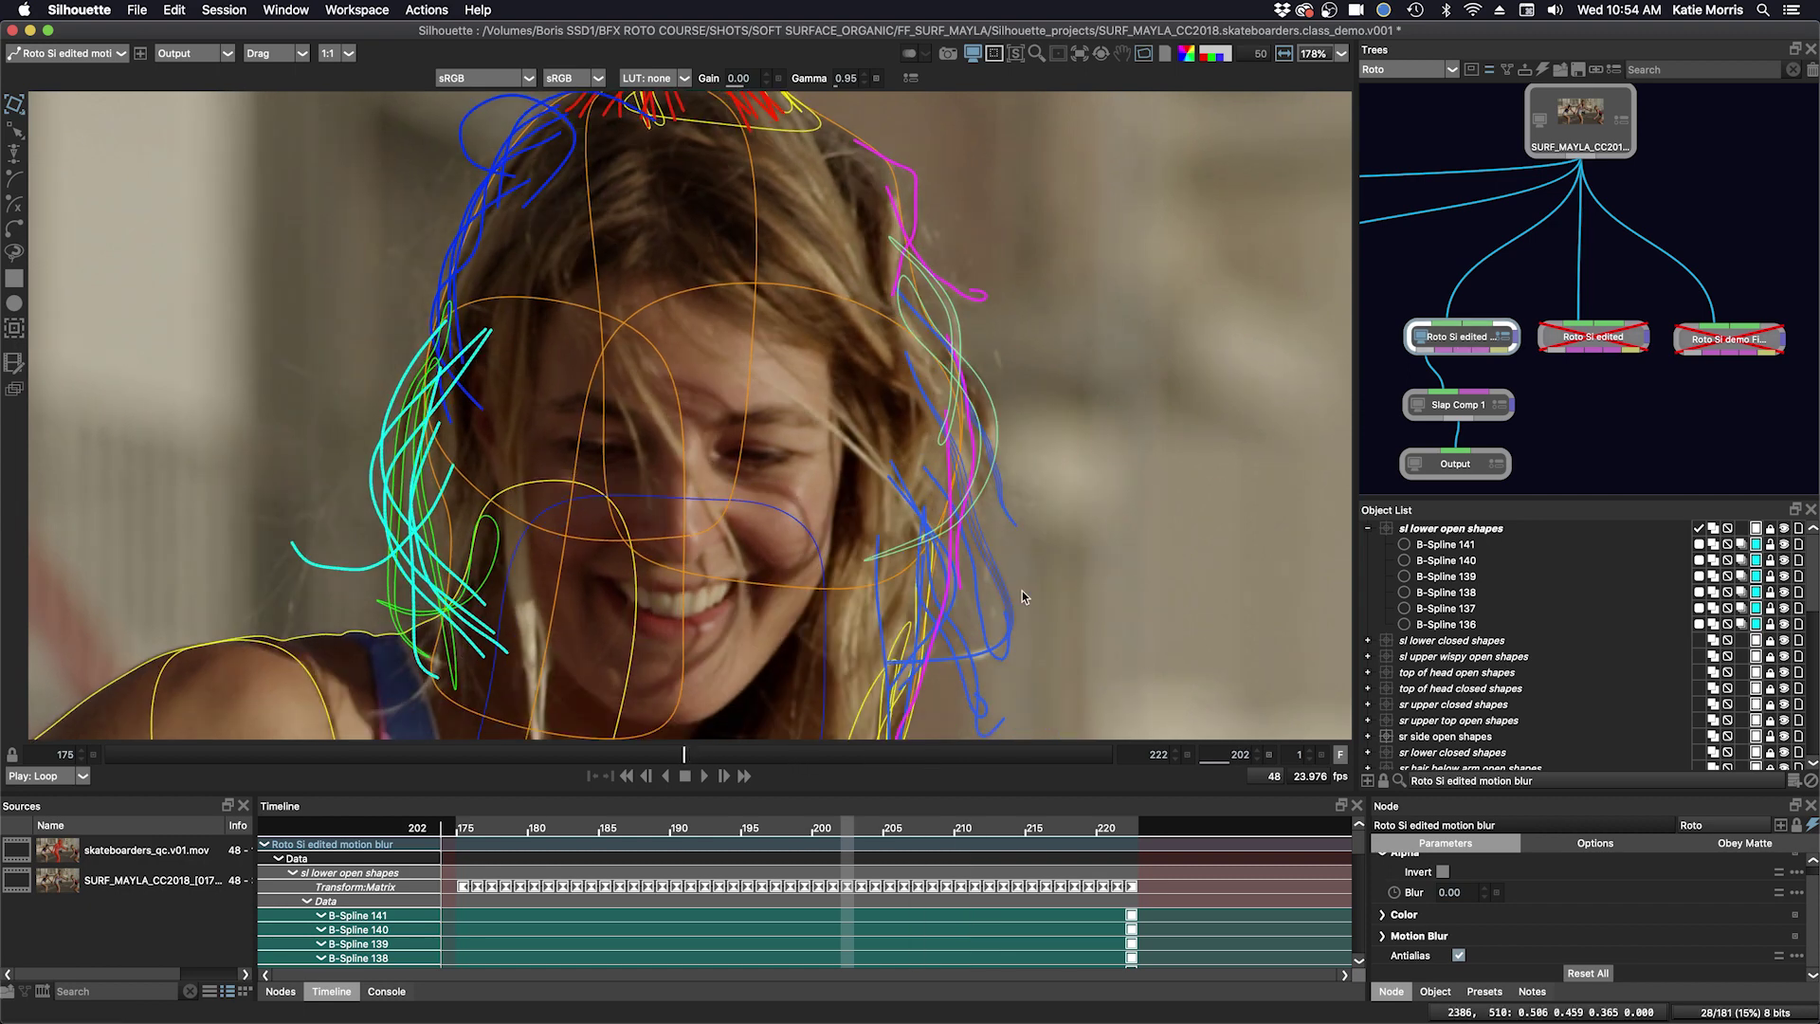
drag(992, 596, 1006, 530)
scroll(1007, 533, up, 3)
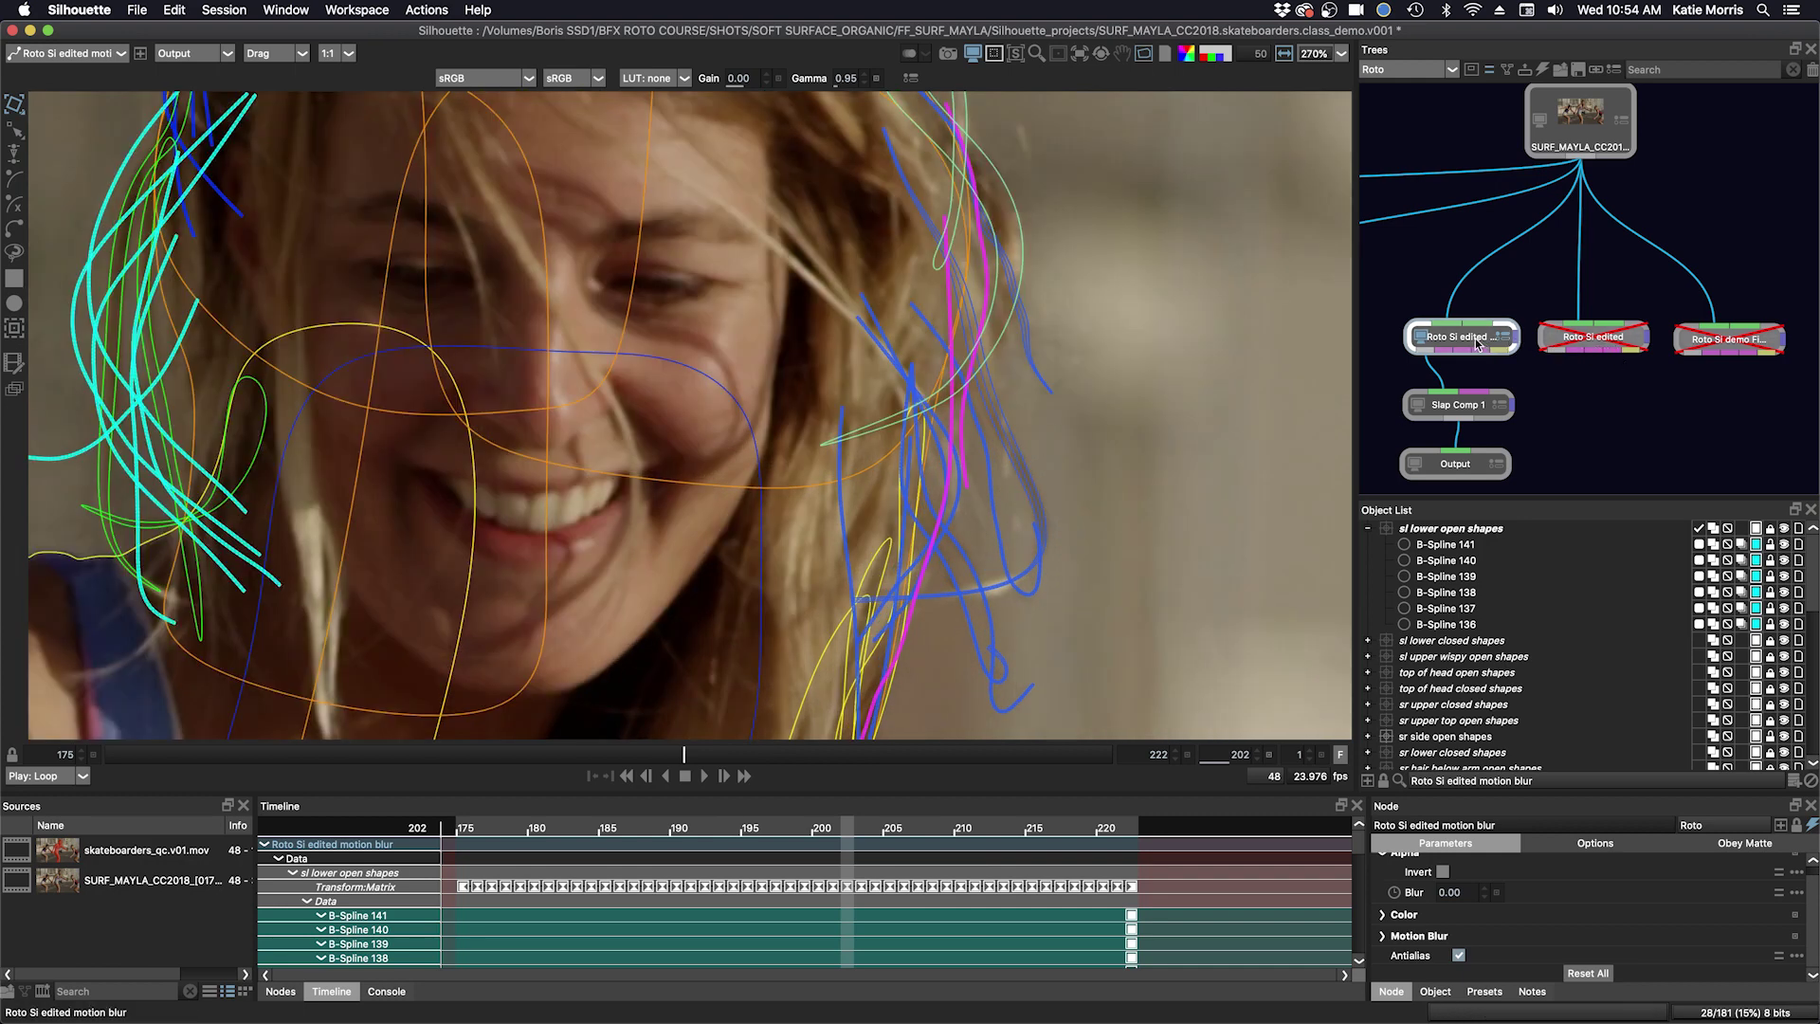
- Disable the Roto Sl edited motion blur node and enable the Roto Sl edited node to compare the hair at frame 202
key(e)
click(1603, 340)
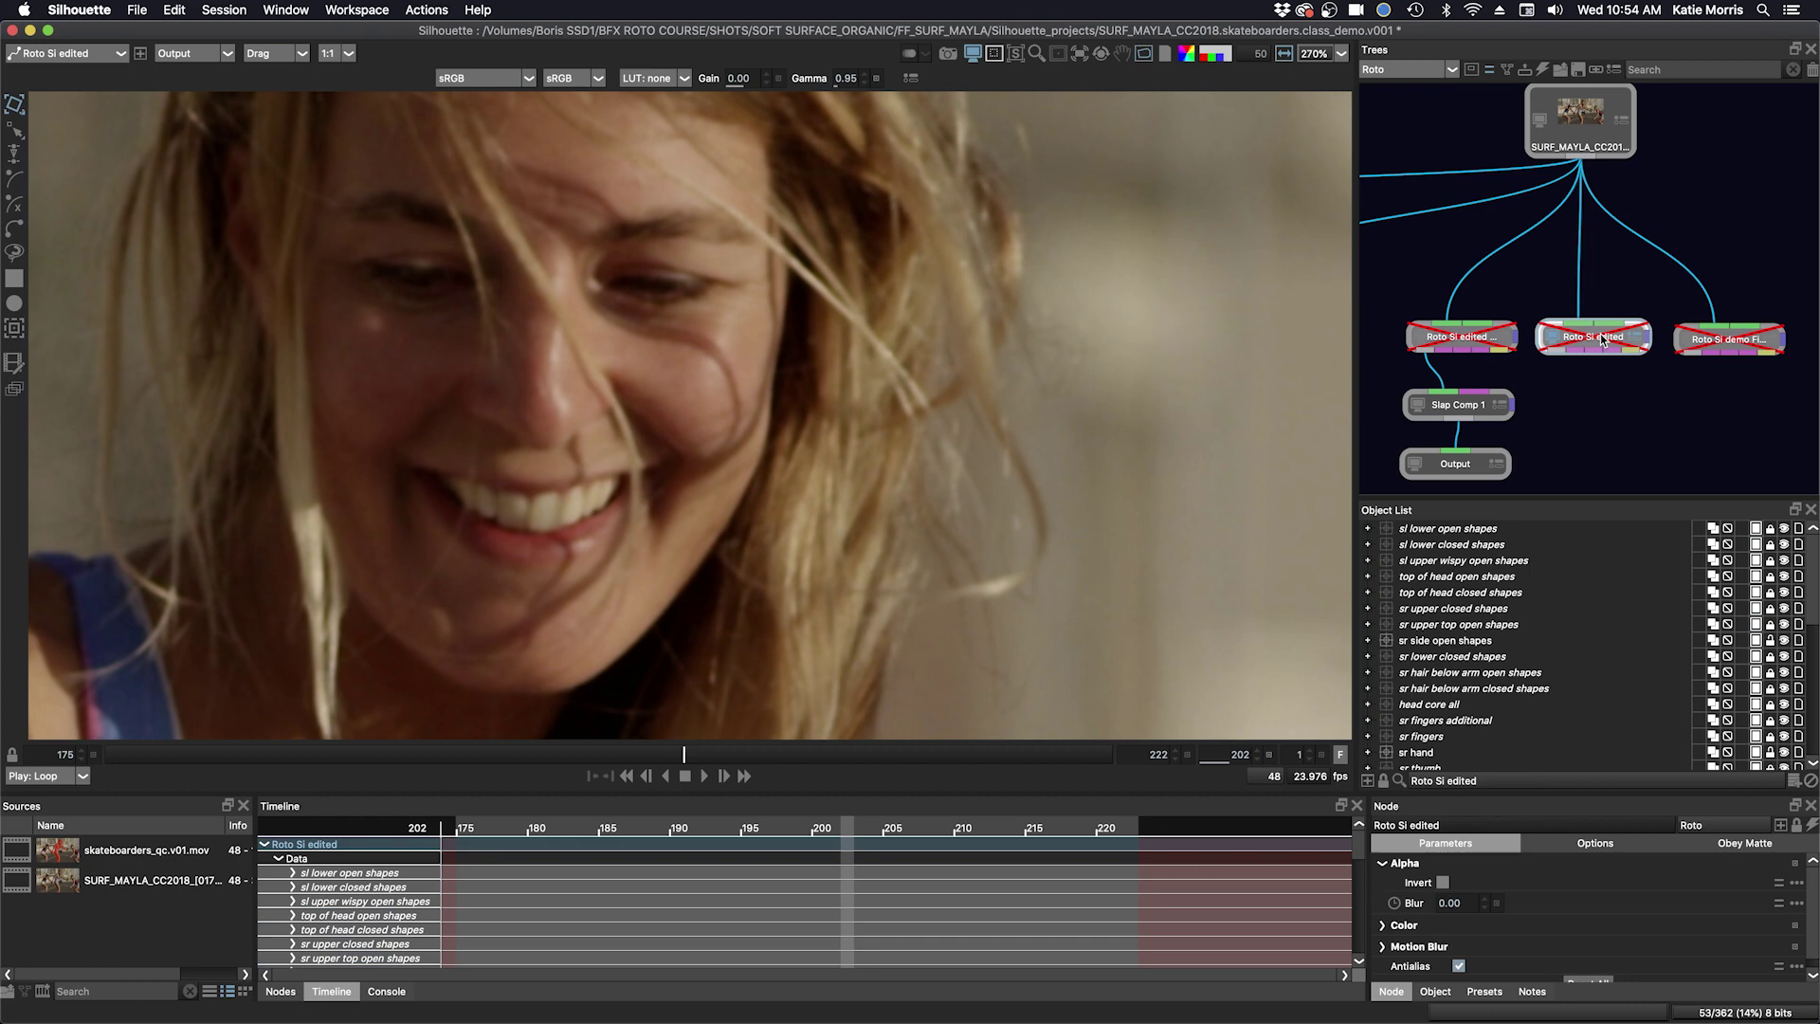
key(e)
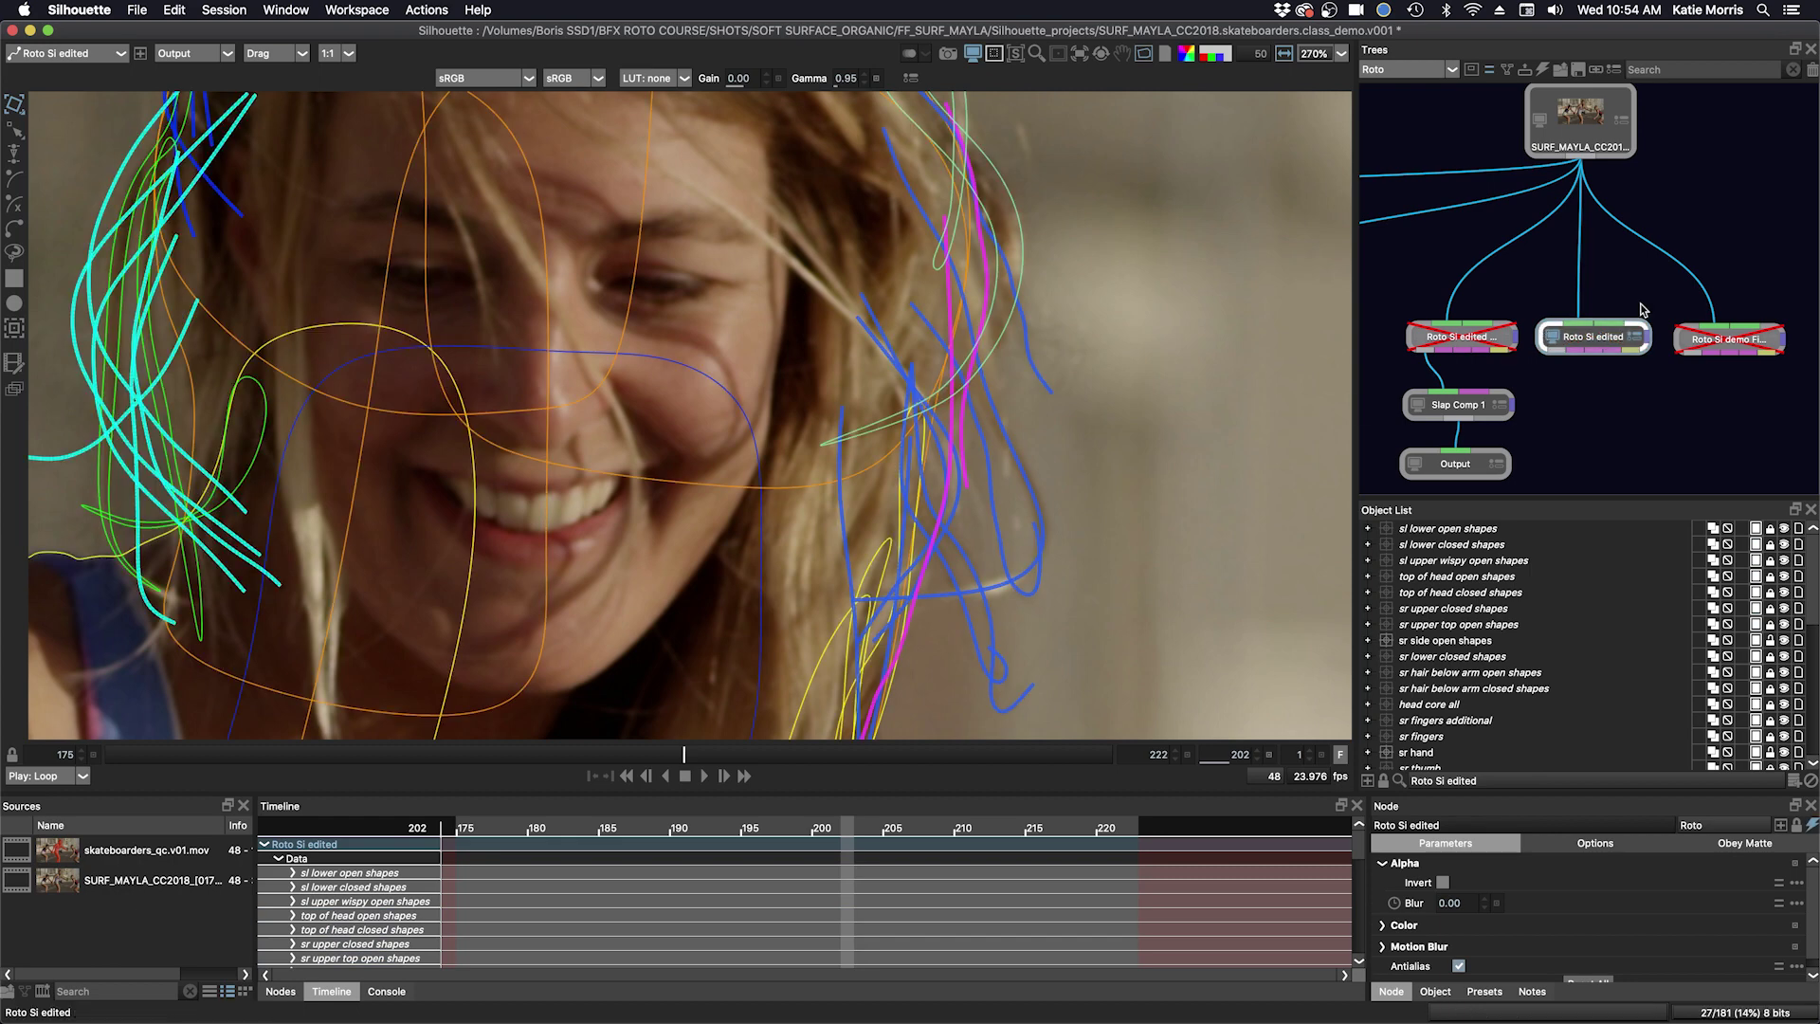
- Re-enable the Roto Sl edited motion blur node, go to frame 199 and disable the Roto Sl edited node
click(1484, 344)
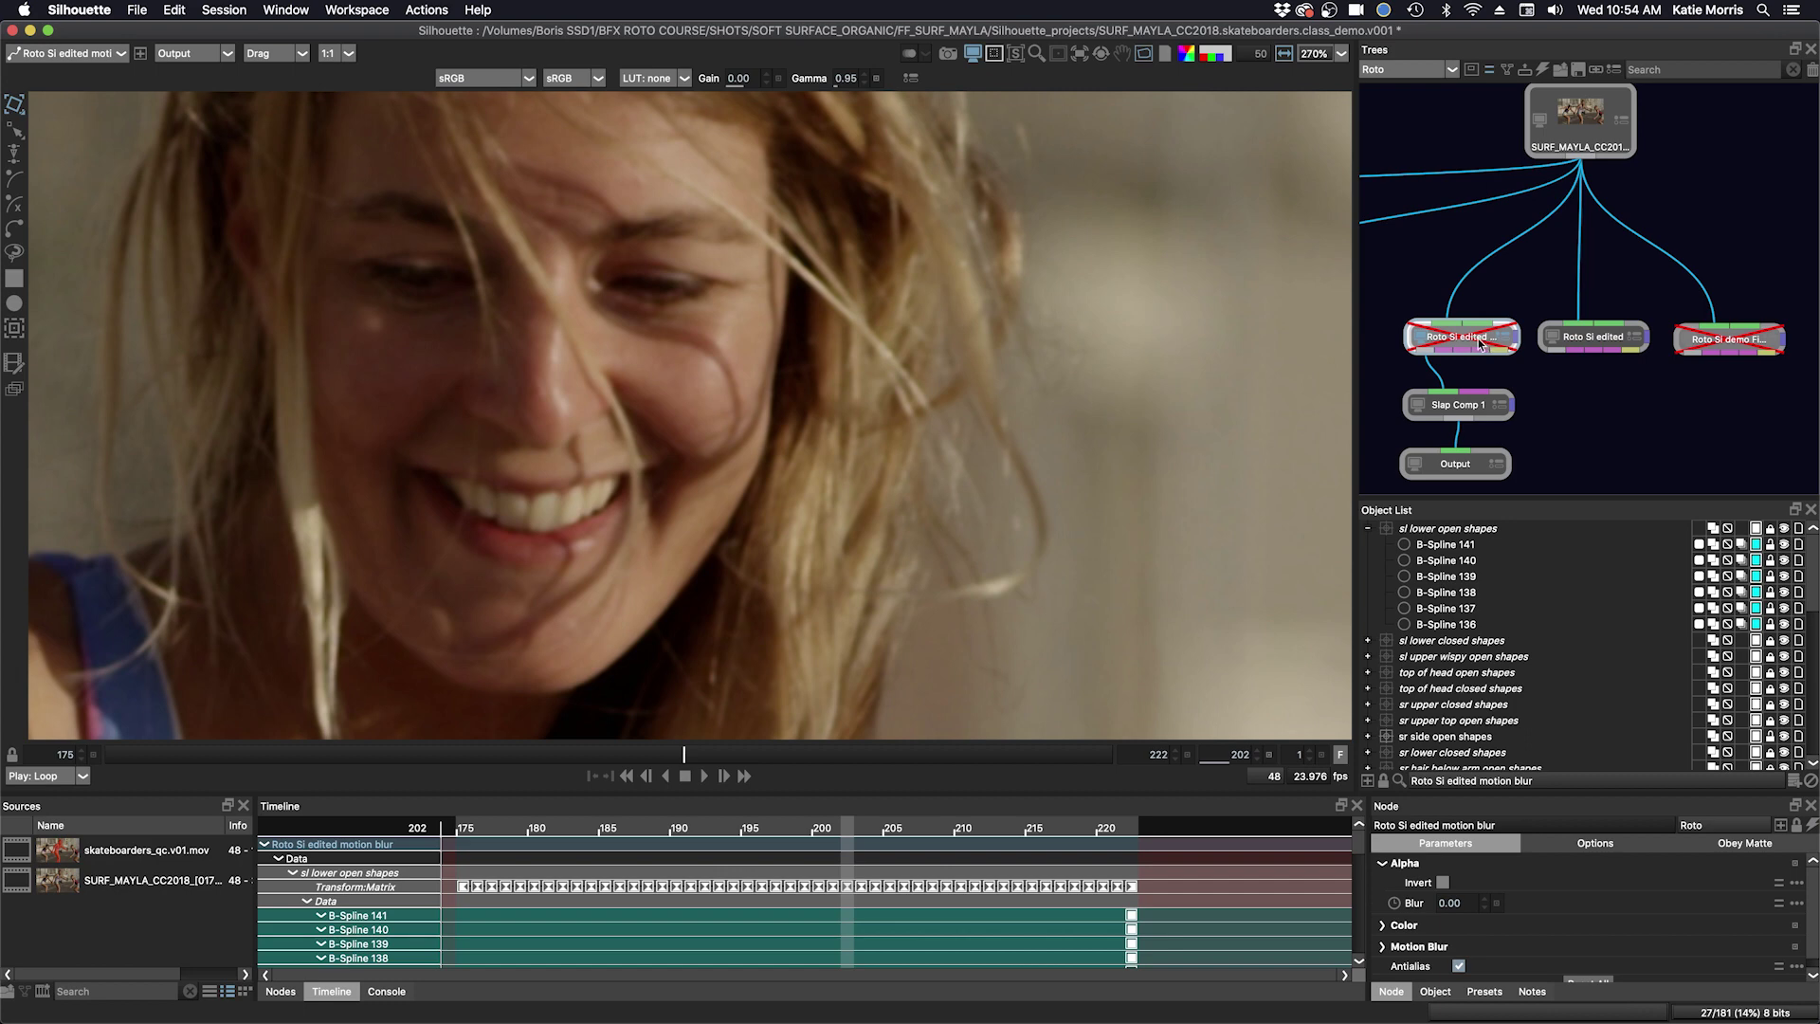
key(e)
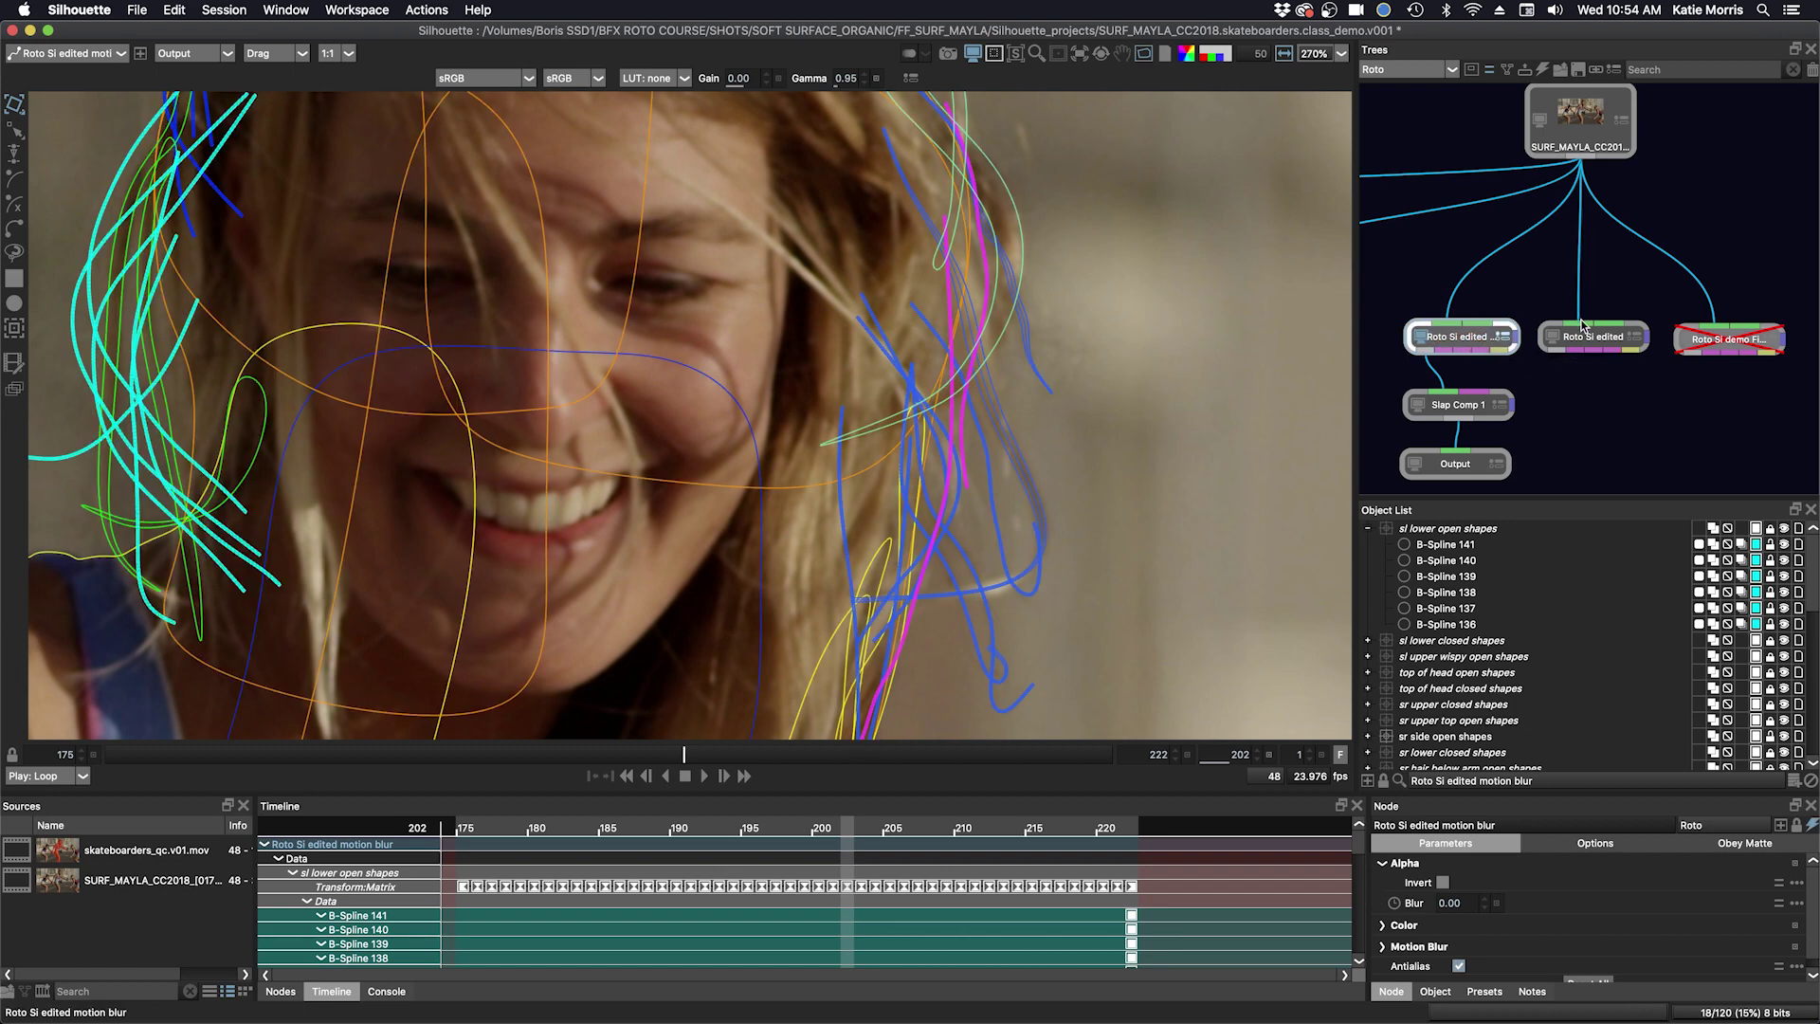
drag(684, 755, 615, 765)
click(1592, 336)
key(e)
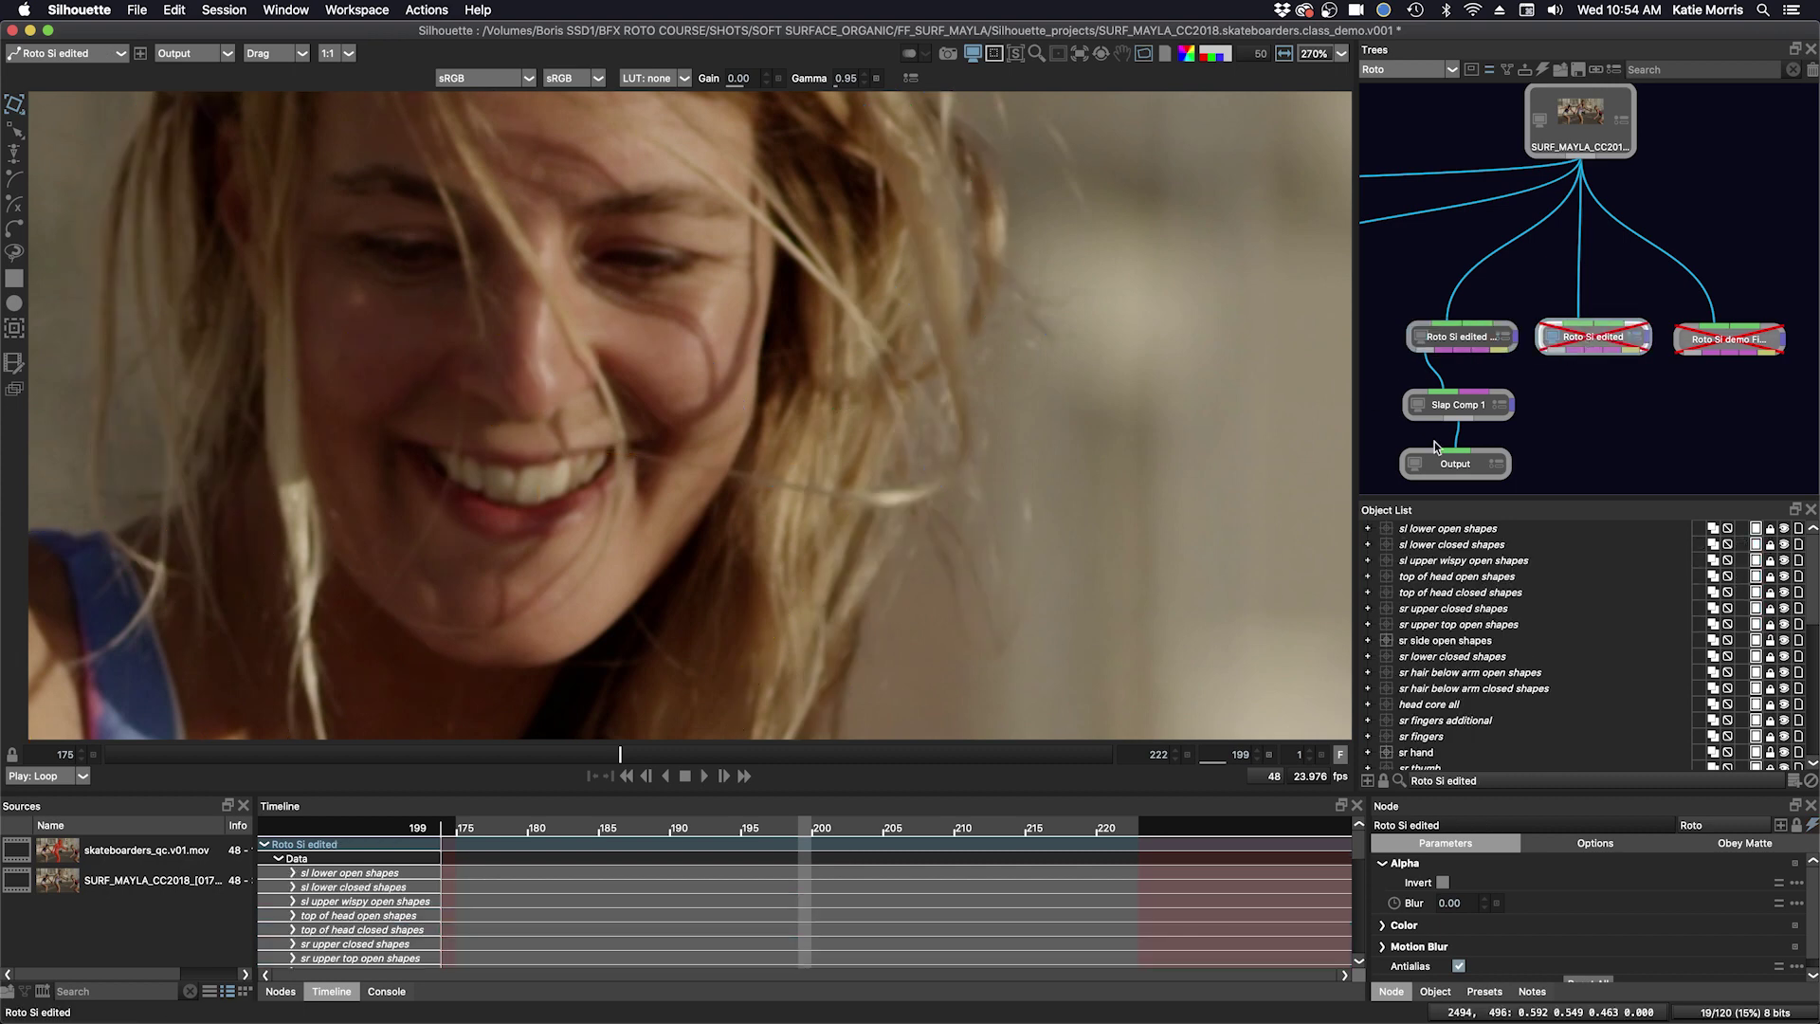
click(1457, 340)
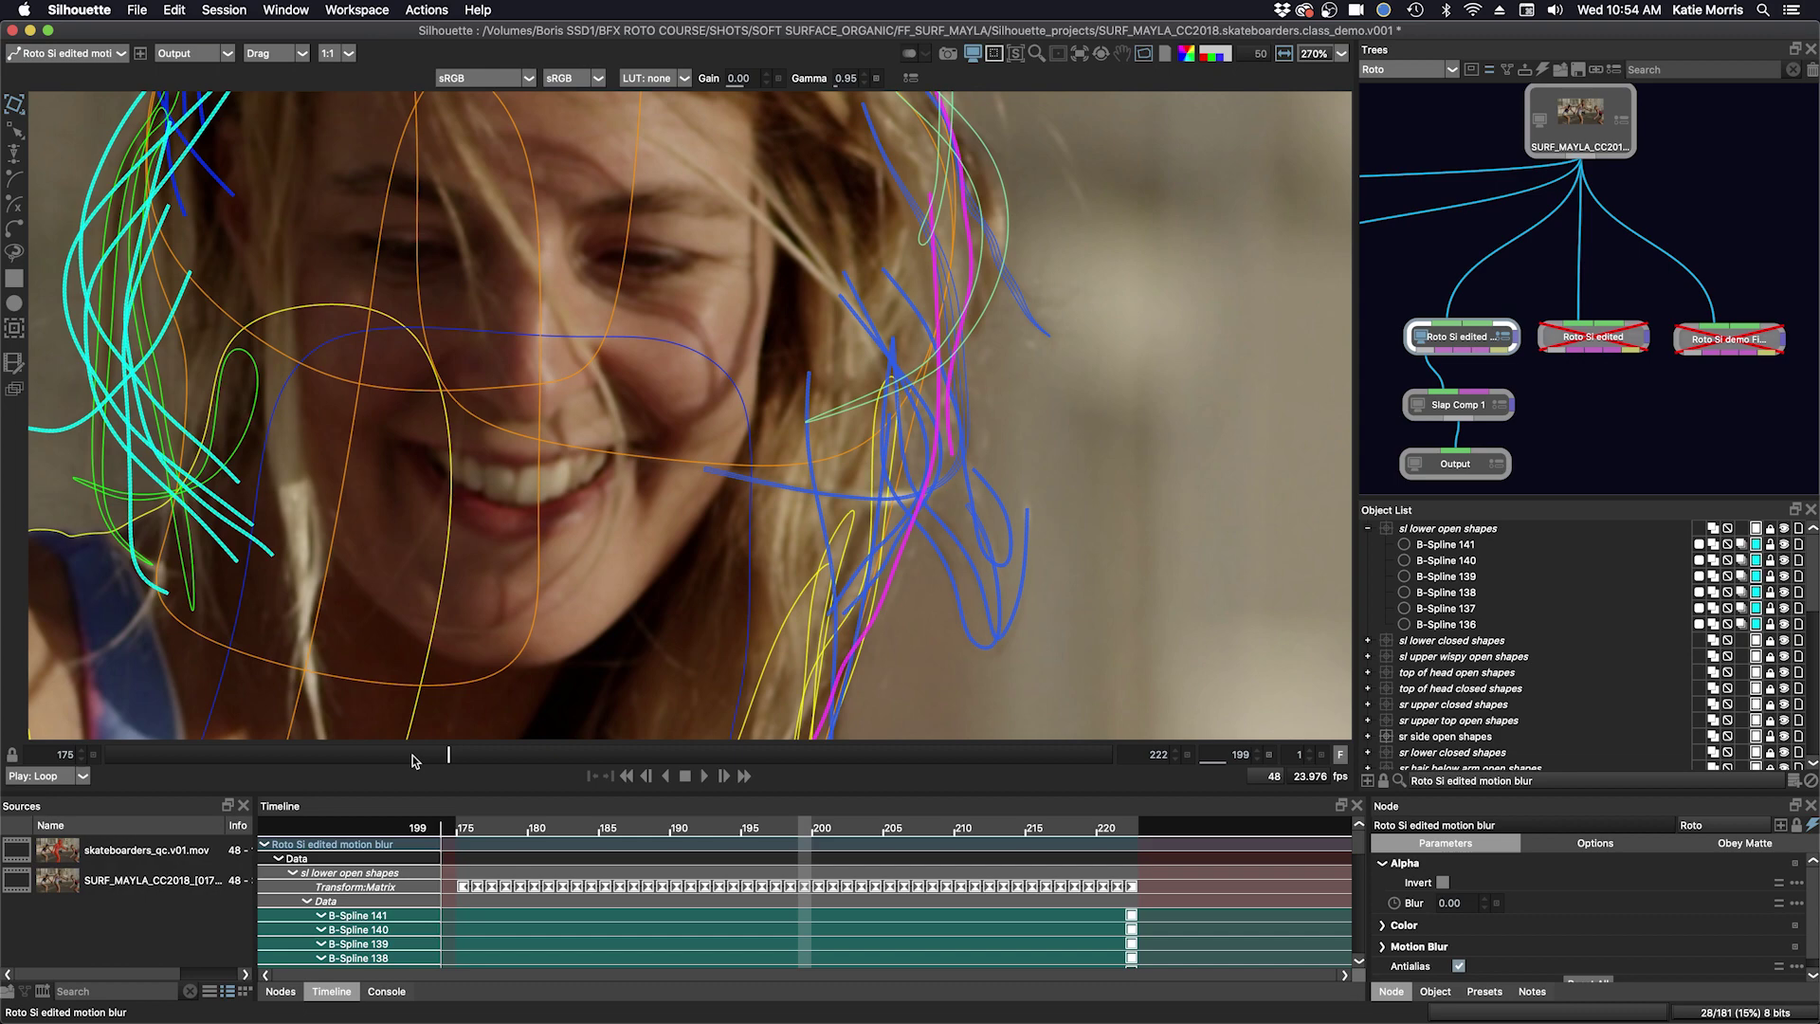
- Check the motion-blurred hair strands at frames 207 and 213, ending on frame 210
drag(414, 761, 792, 759)
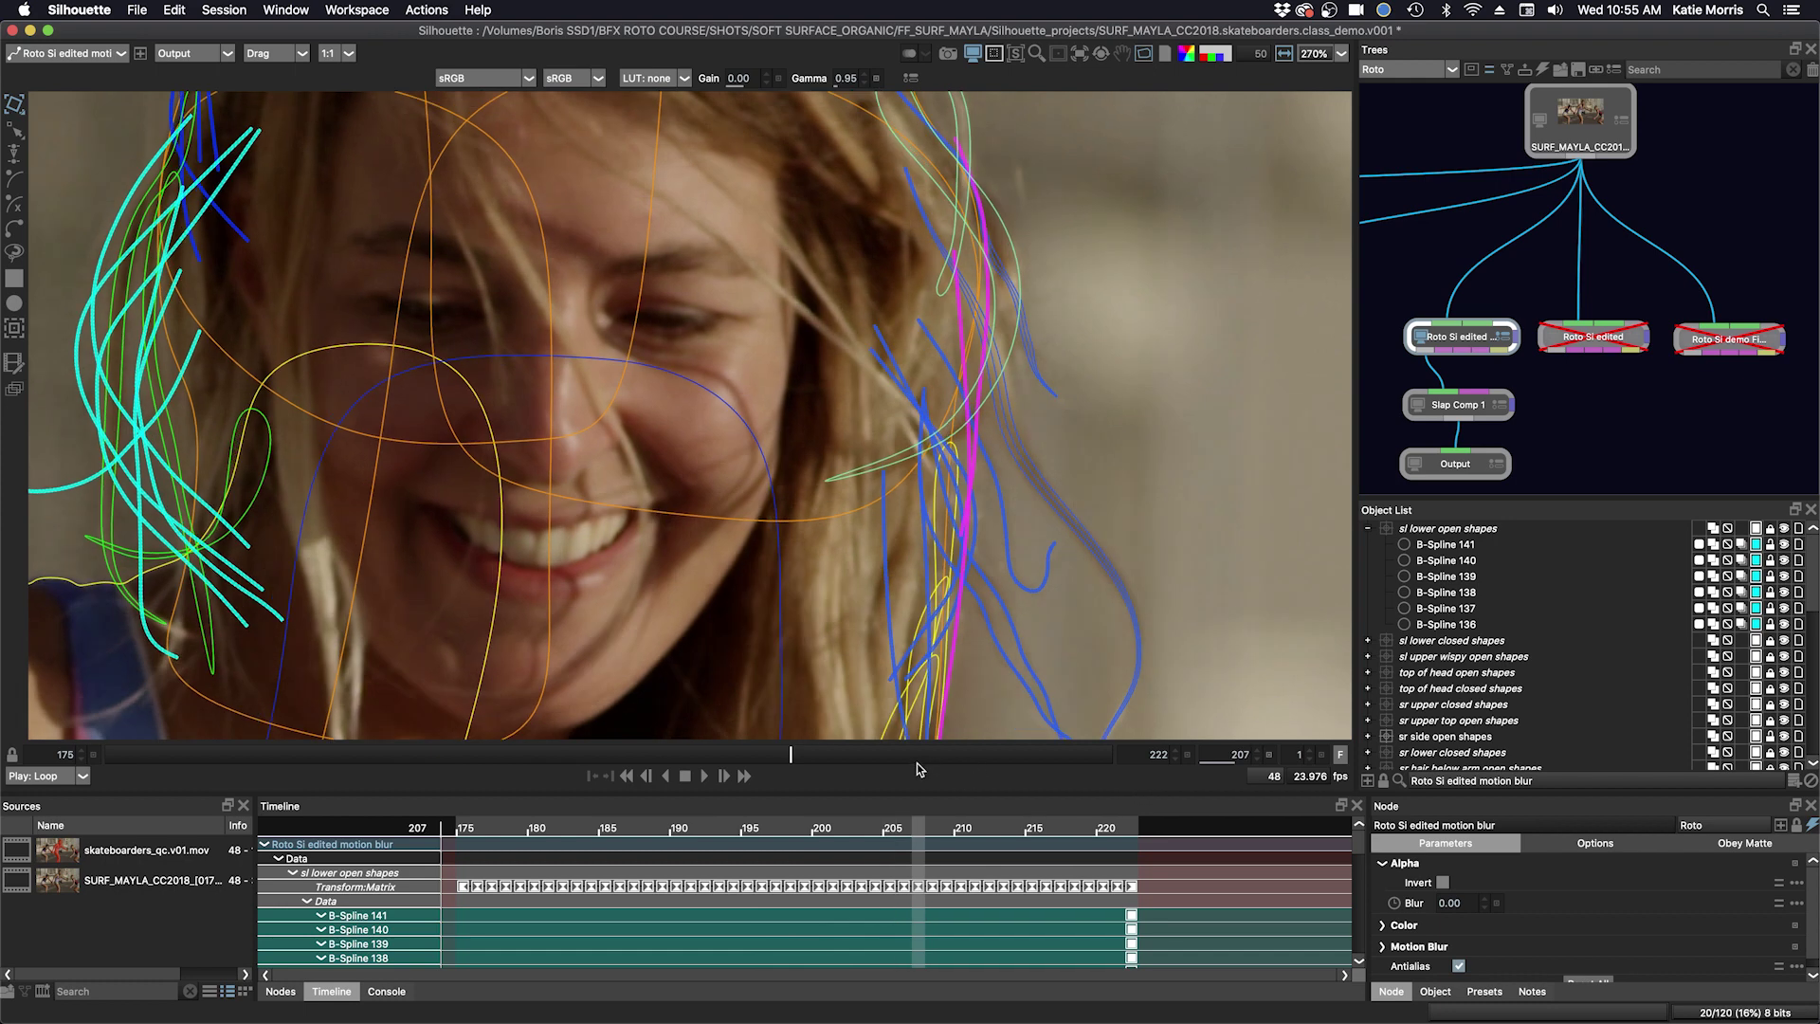
click(980, 756)
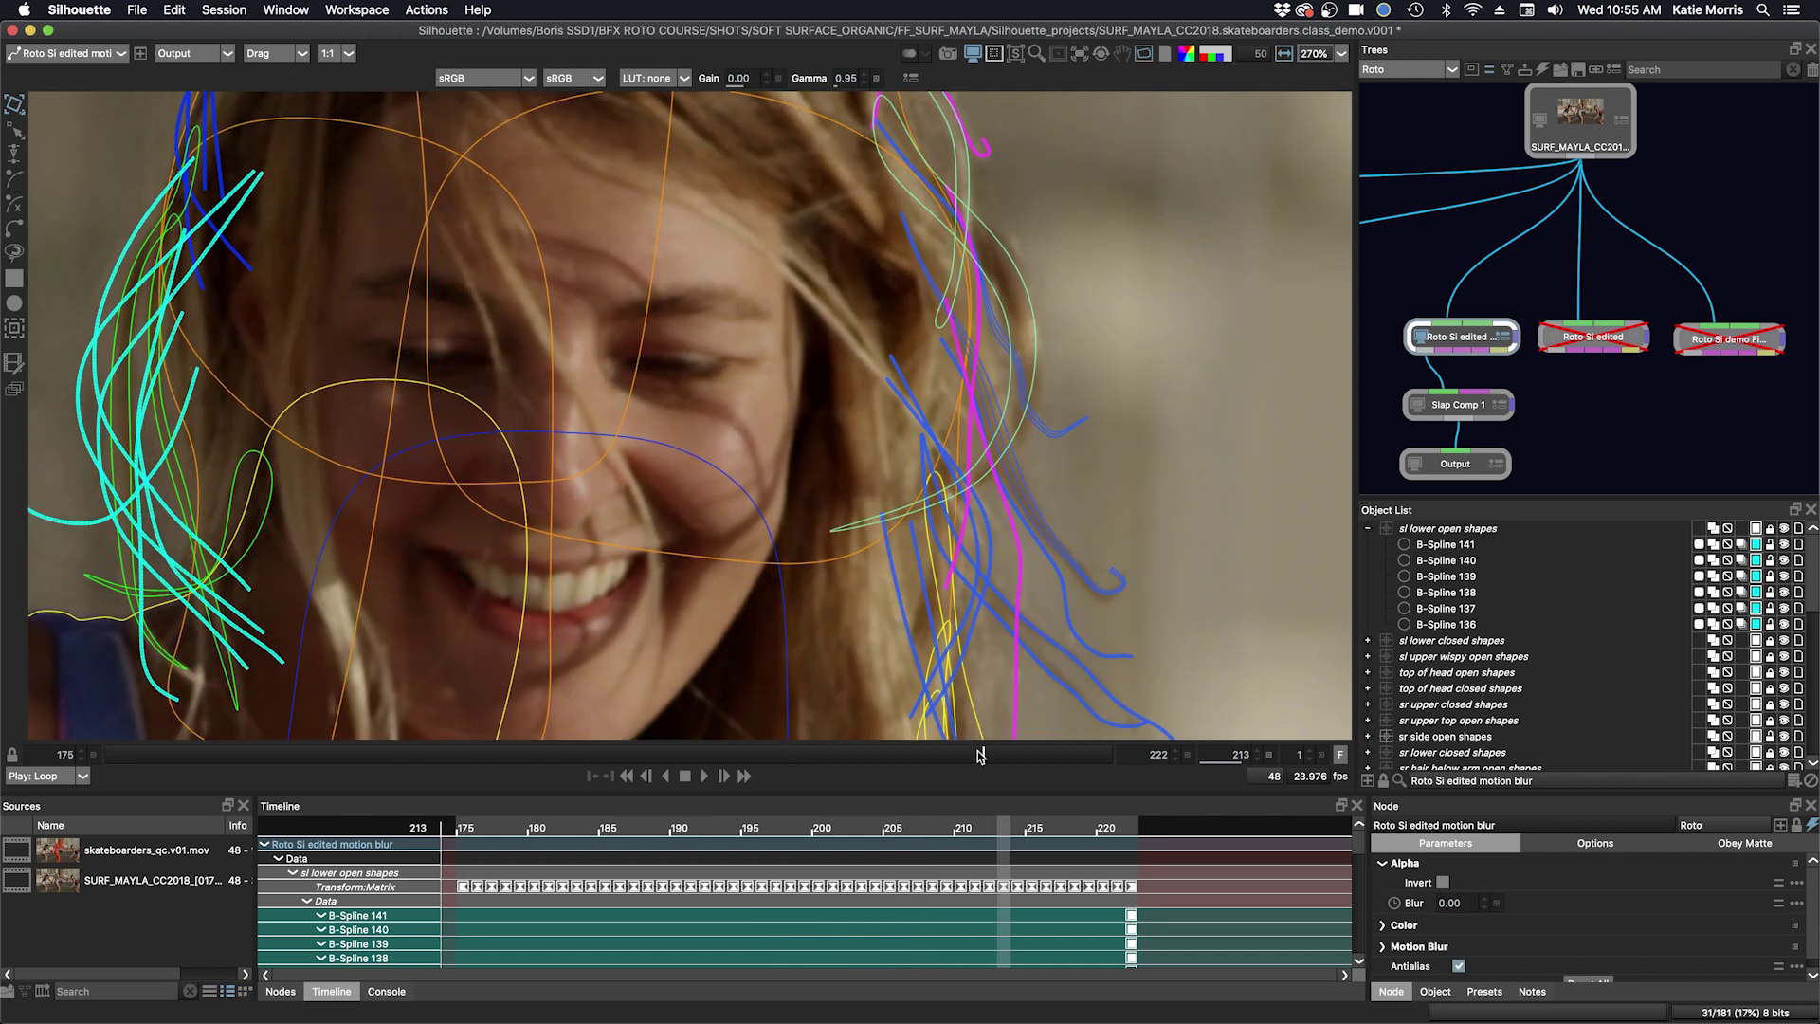
click(870, 748)
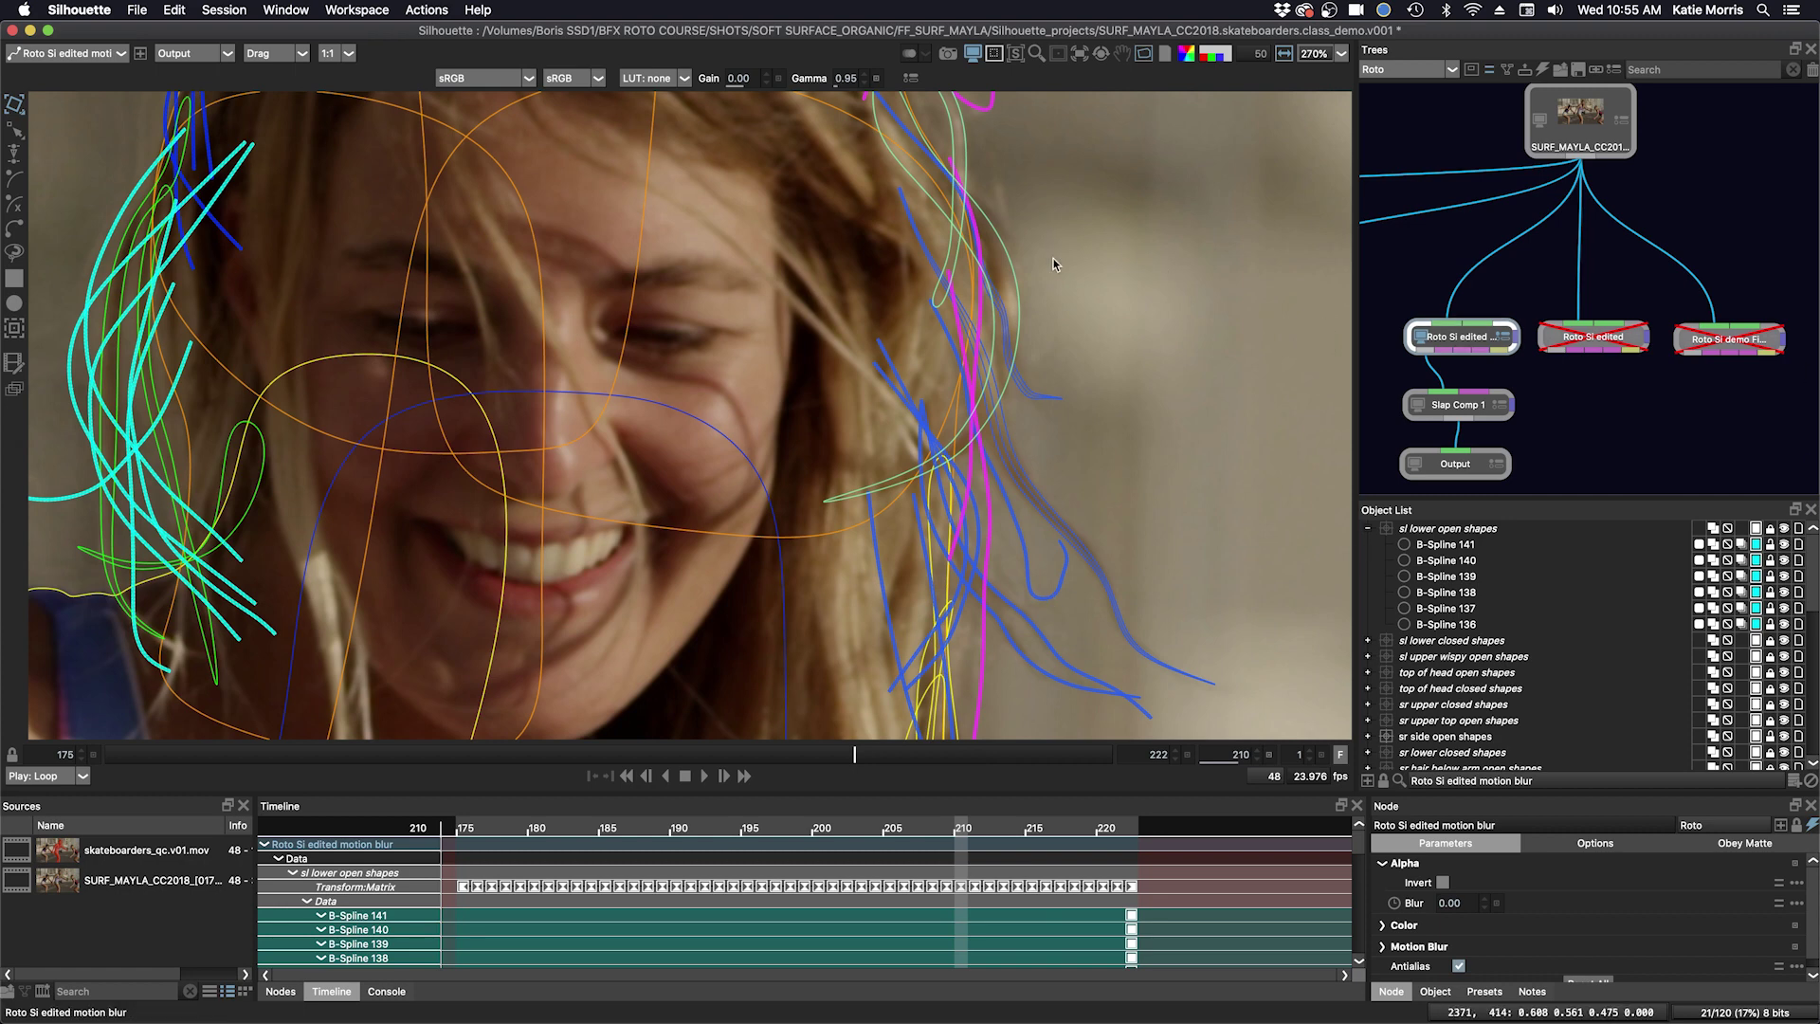
- Display the roto result over black and hide the shape overlays
drag(1056, 237, 1078, 366)
scroll(1077, 378, down, 3)
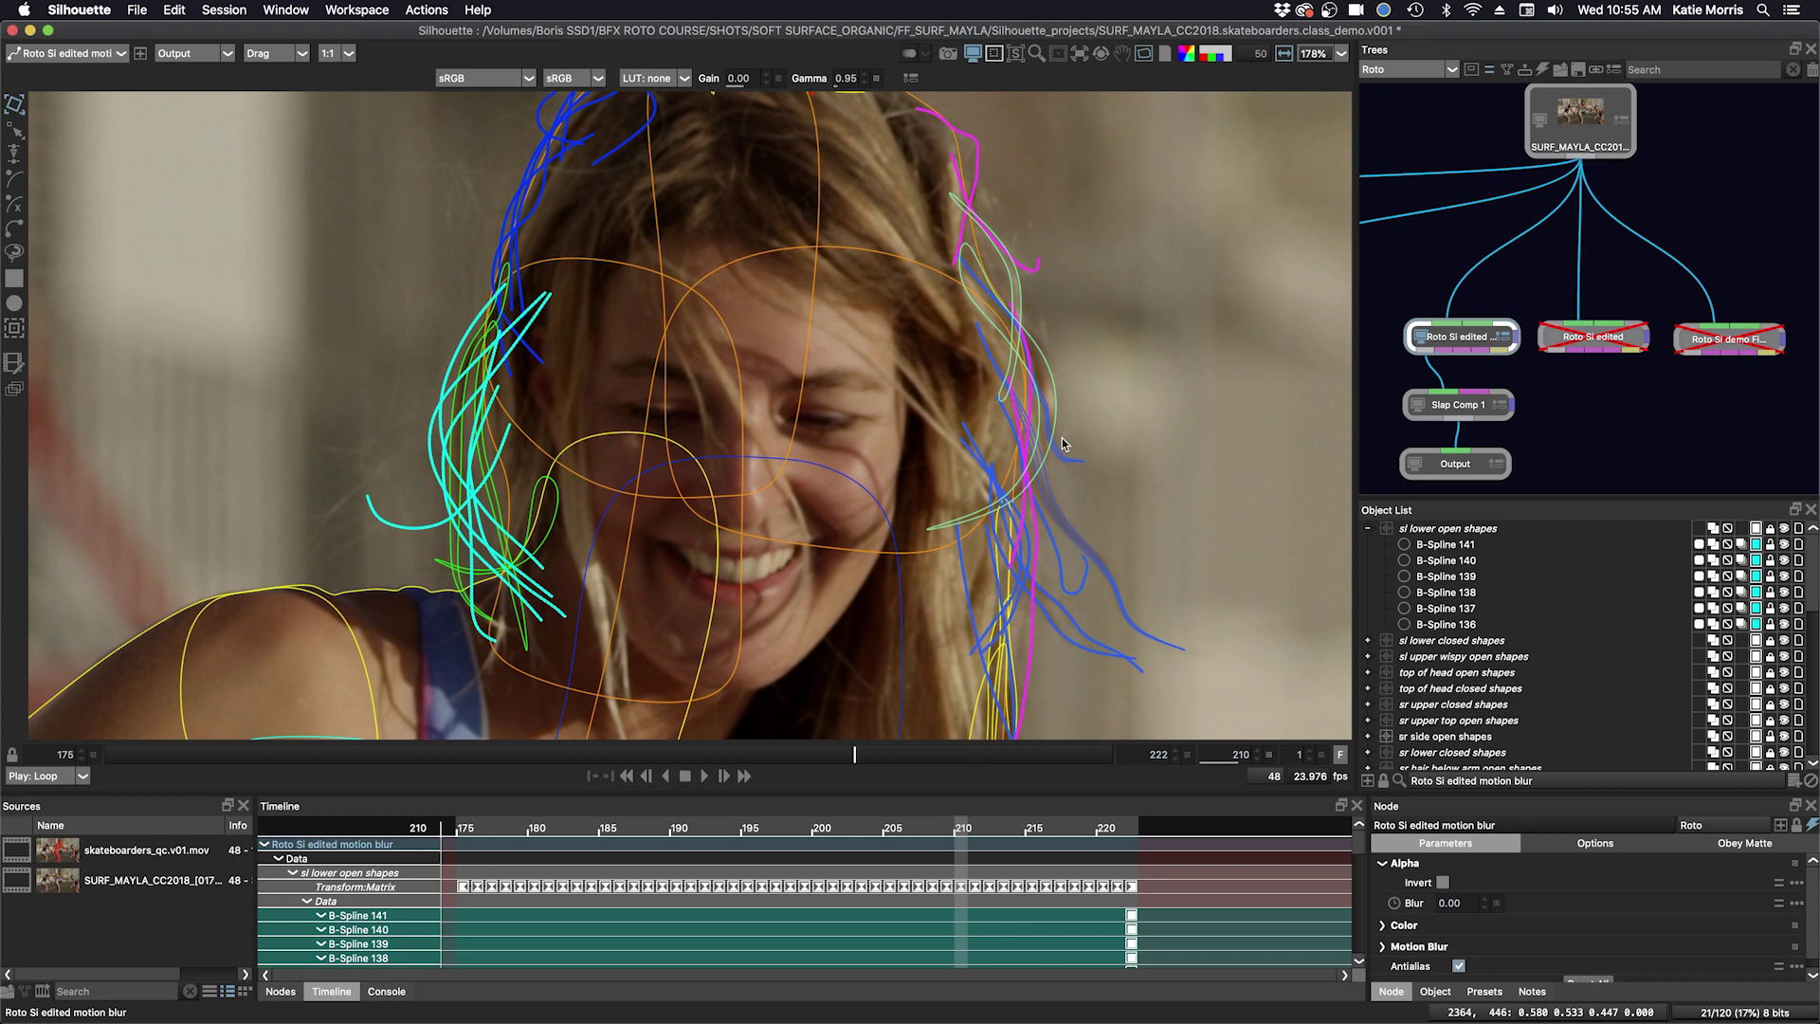
drag(1041, 460, 1041, 390)
scroll(1041, 386, down, 3)
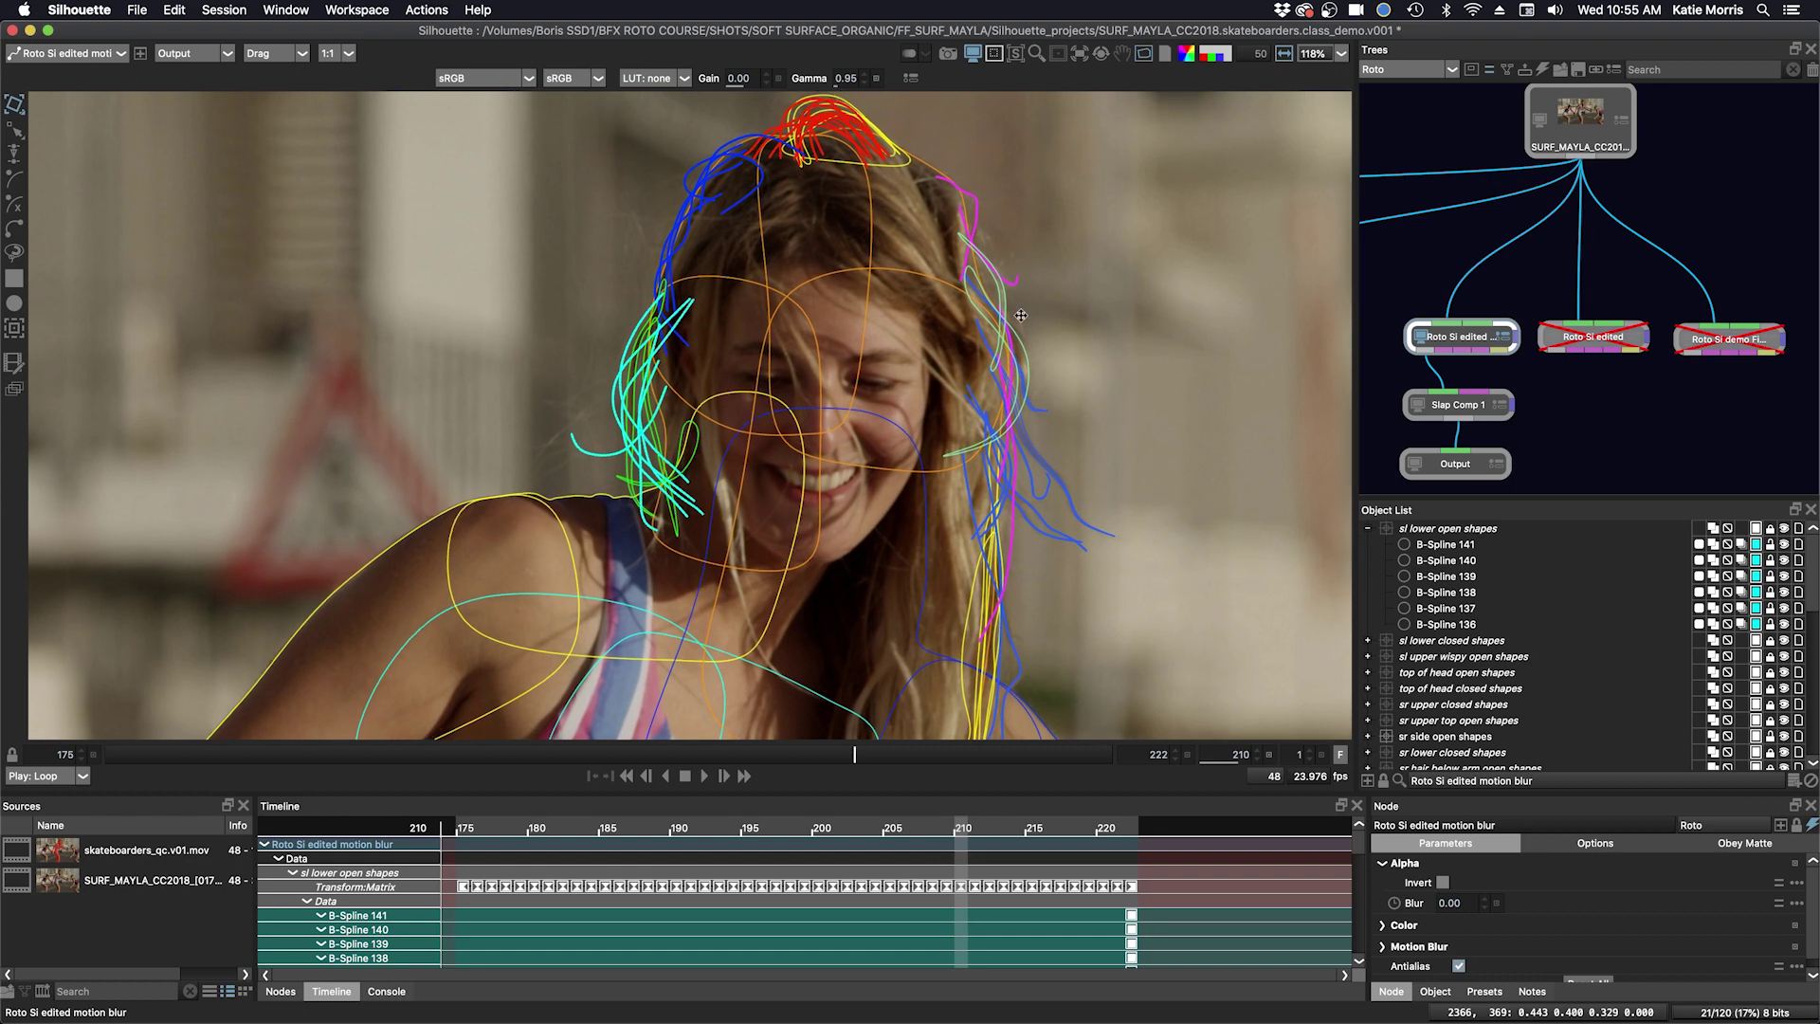
drag(1020, 315, 1009, 339)
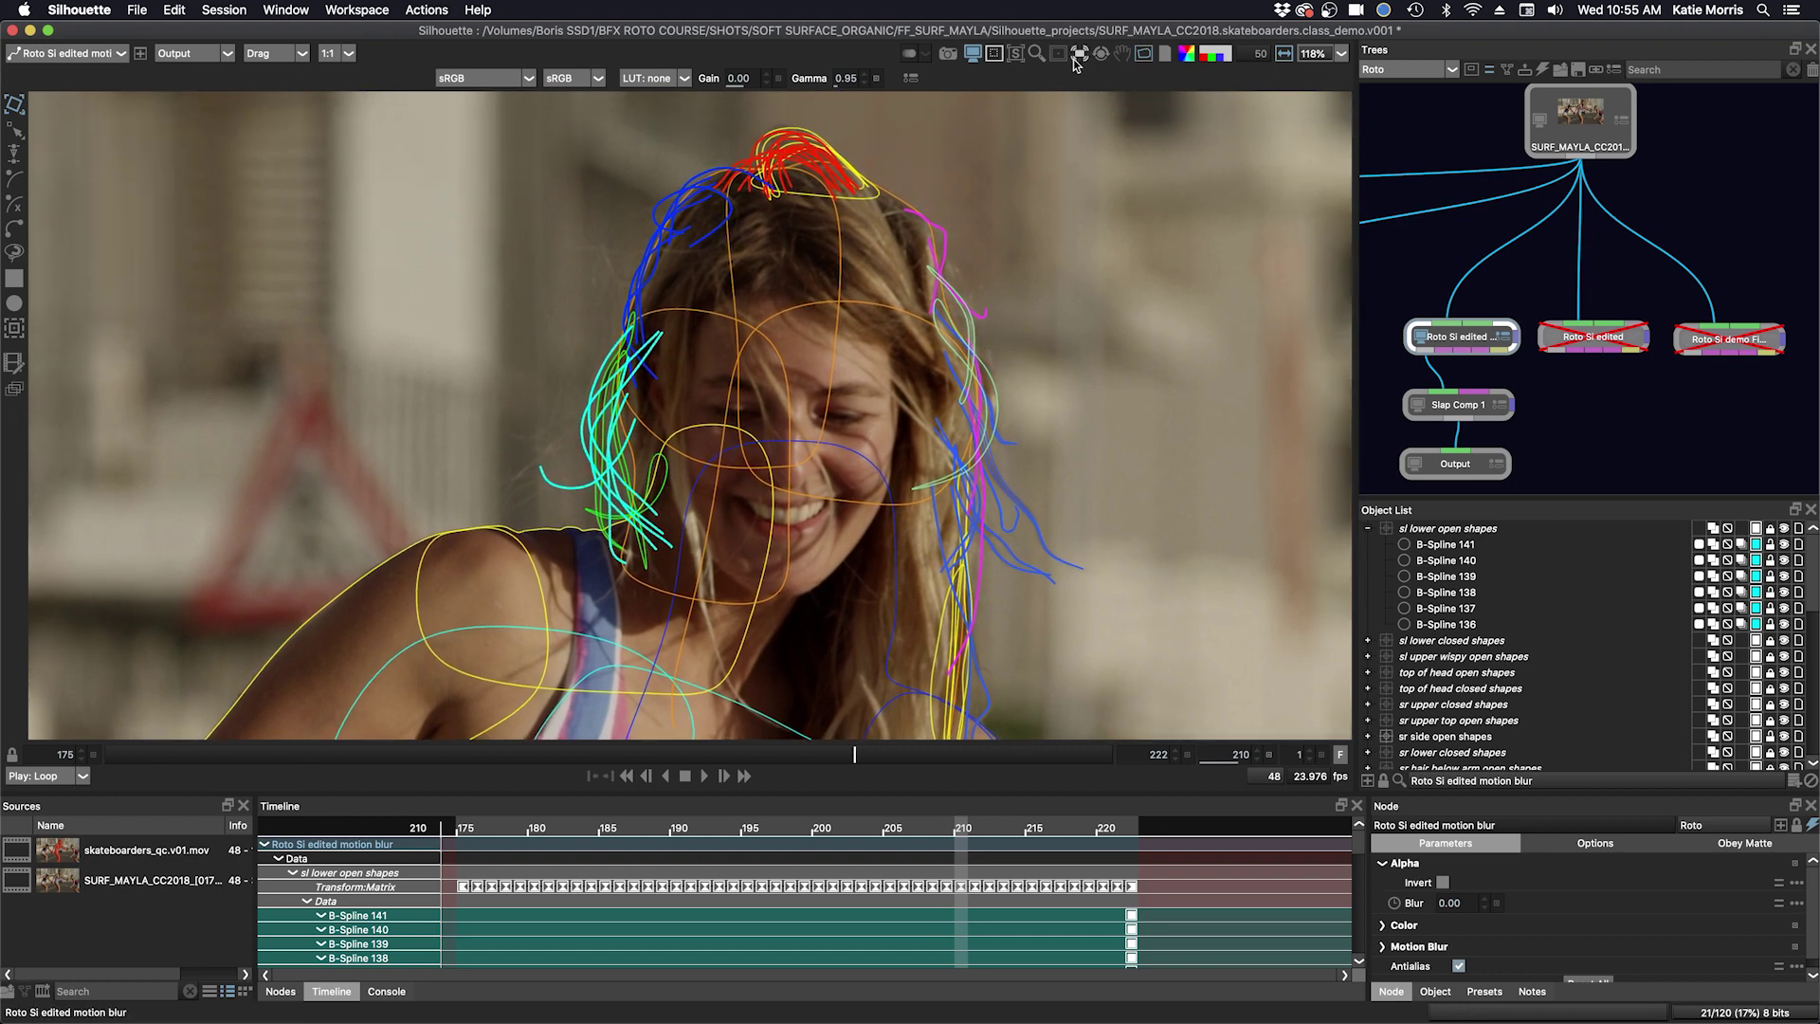
click(1185, 55)
click(1194, 72)
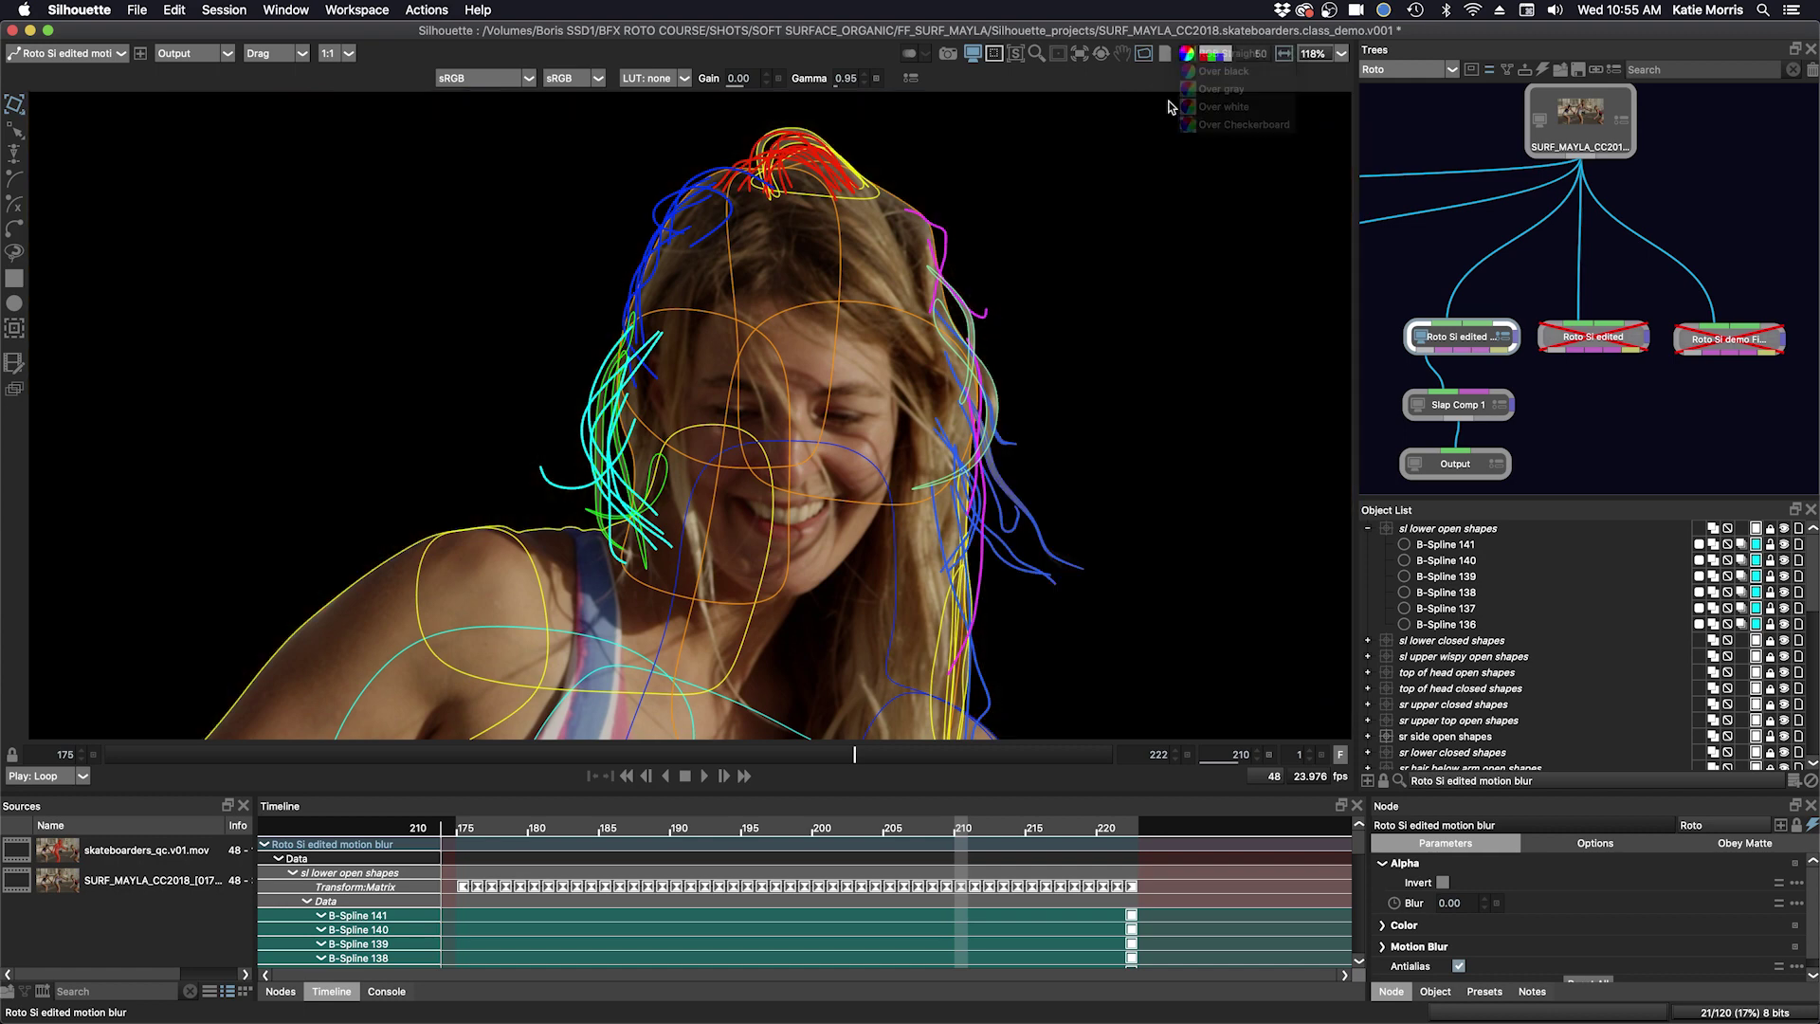
key(o)
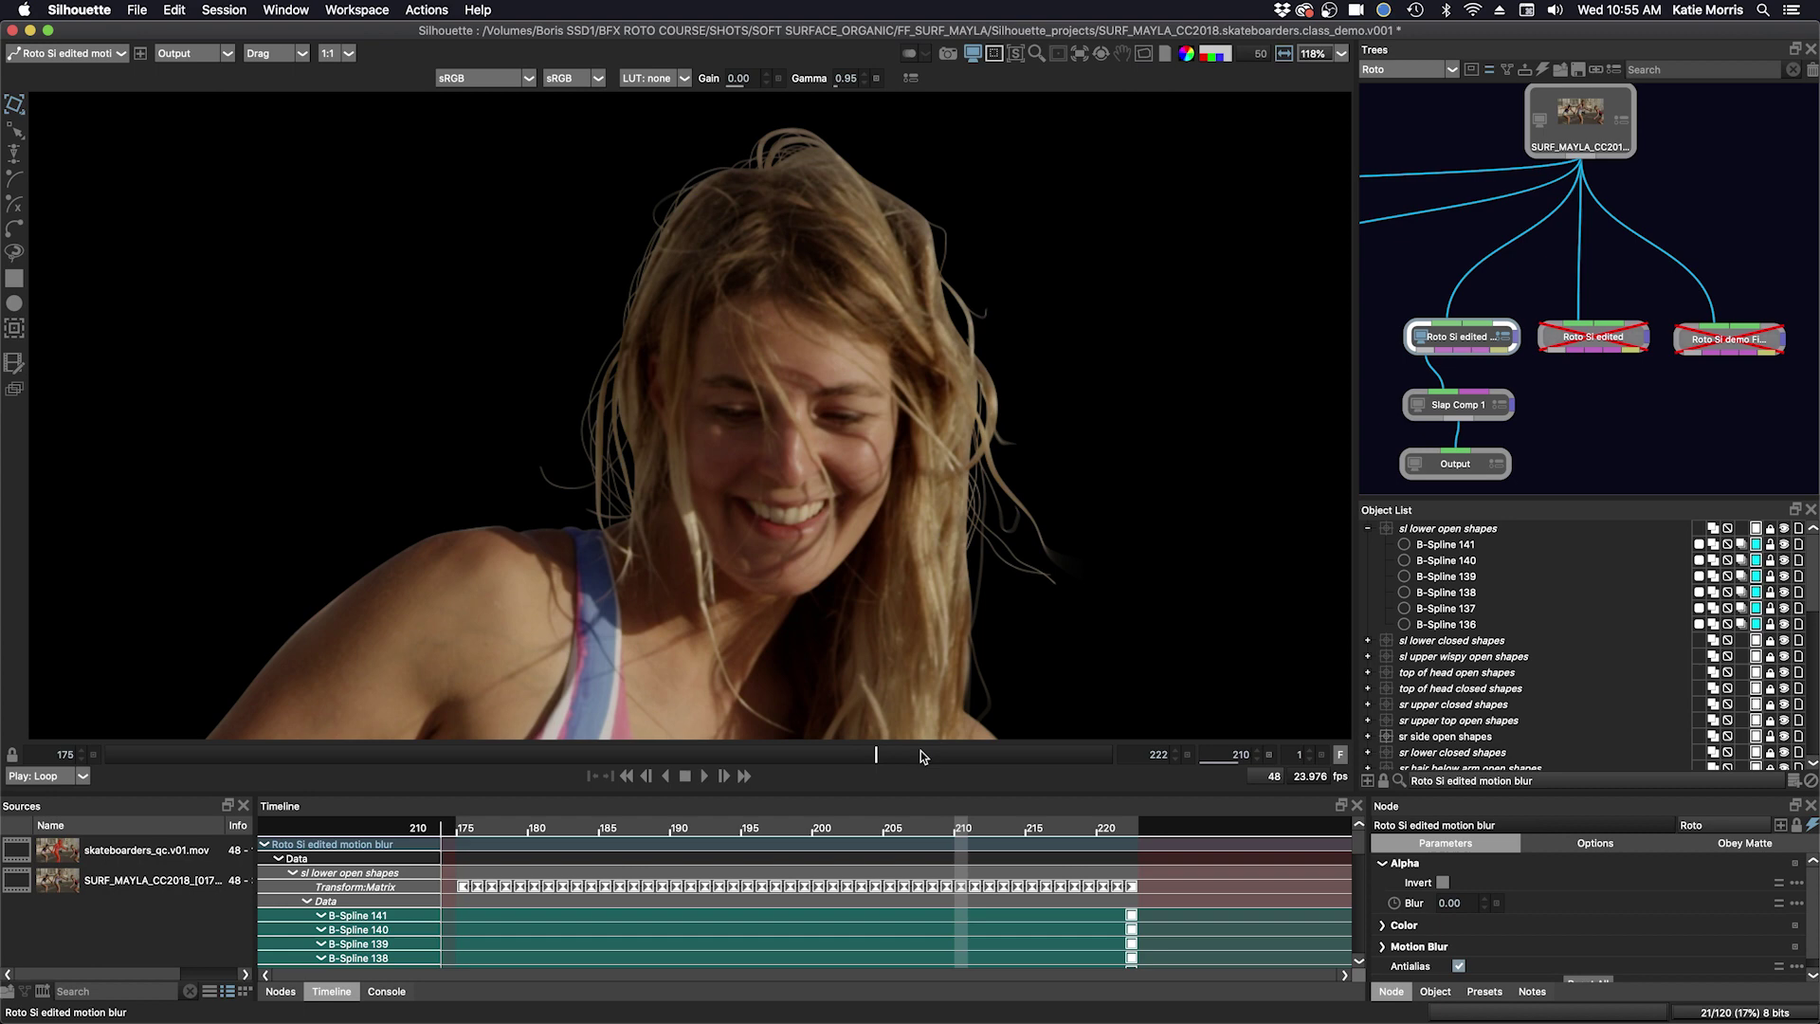
- Scrub through the motion-blurred cutout from frame 191 to frame 216 to examine the hair edges
drag(920, 756, 447, 757)
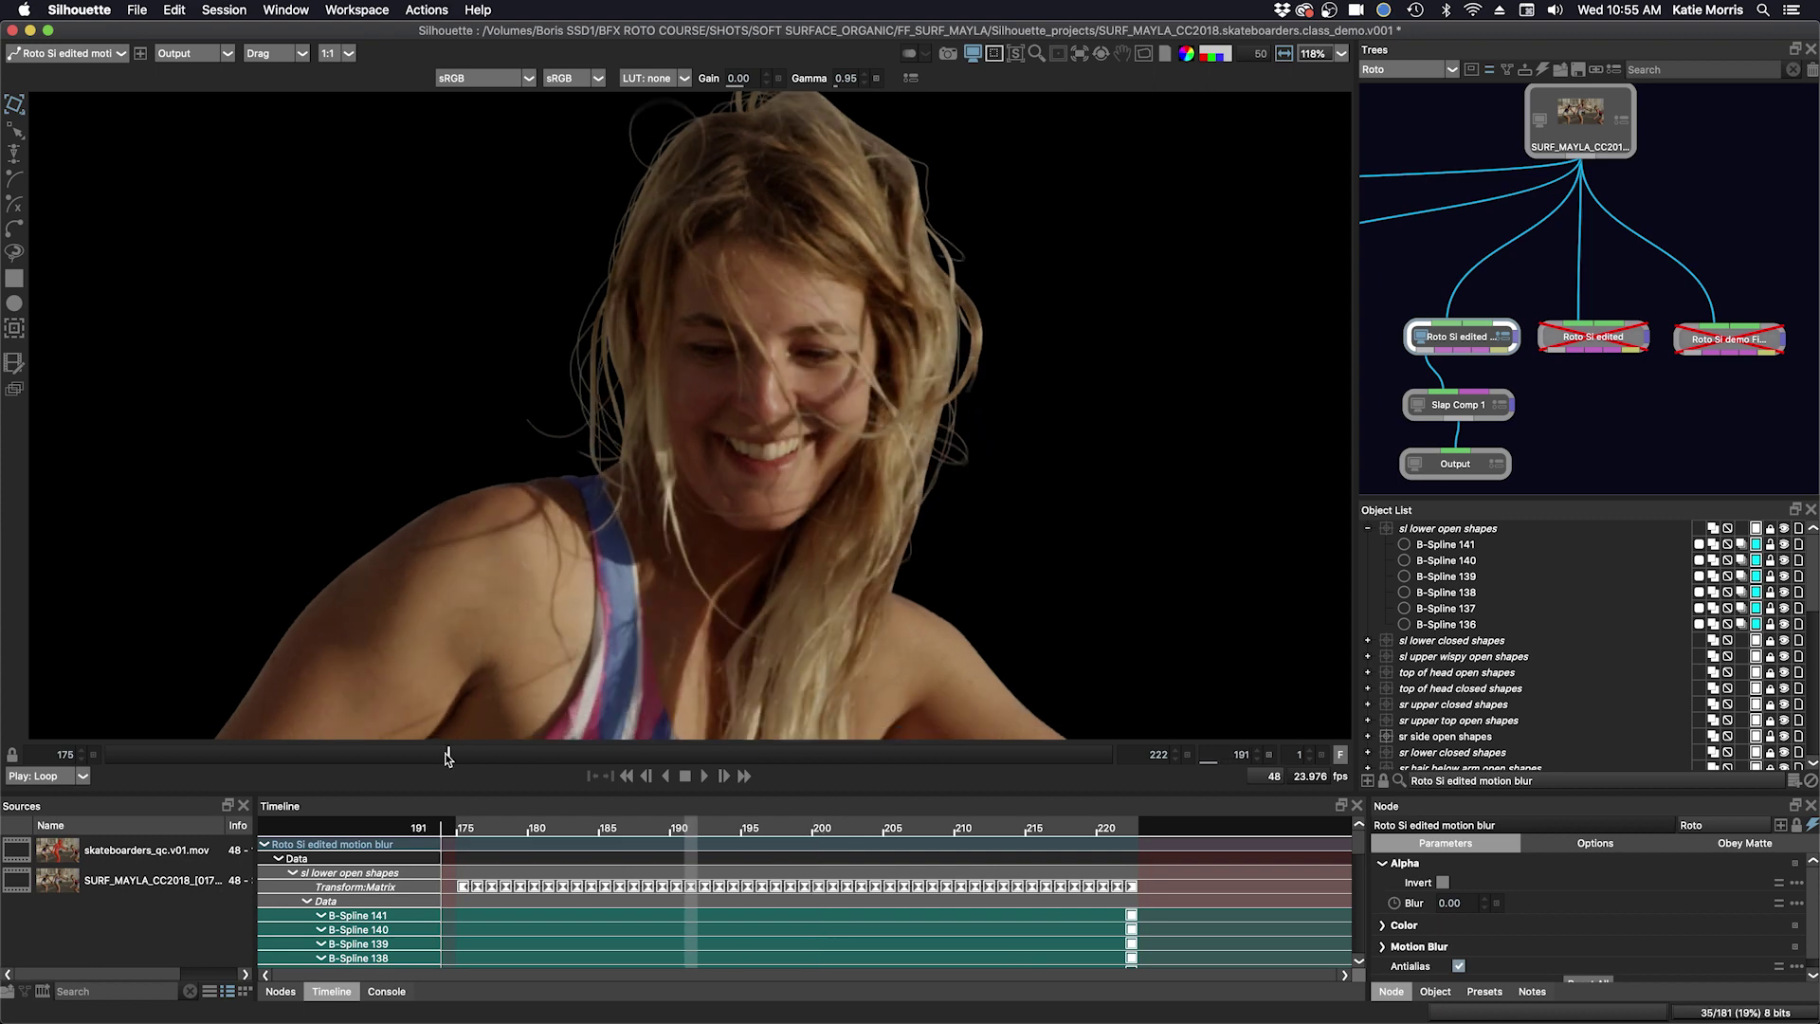
drag(604, 752, 813, 747)
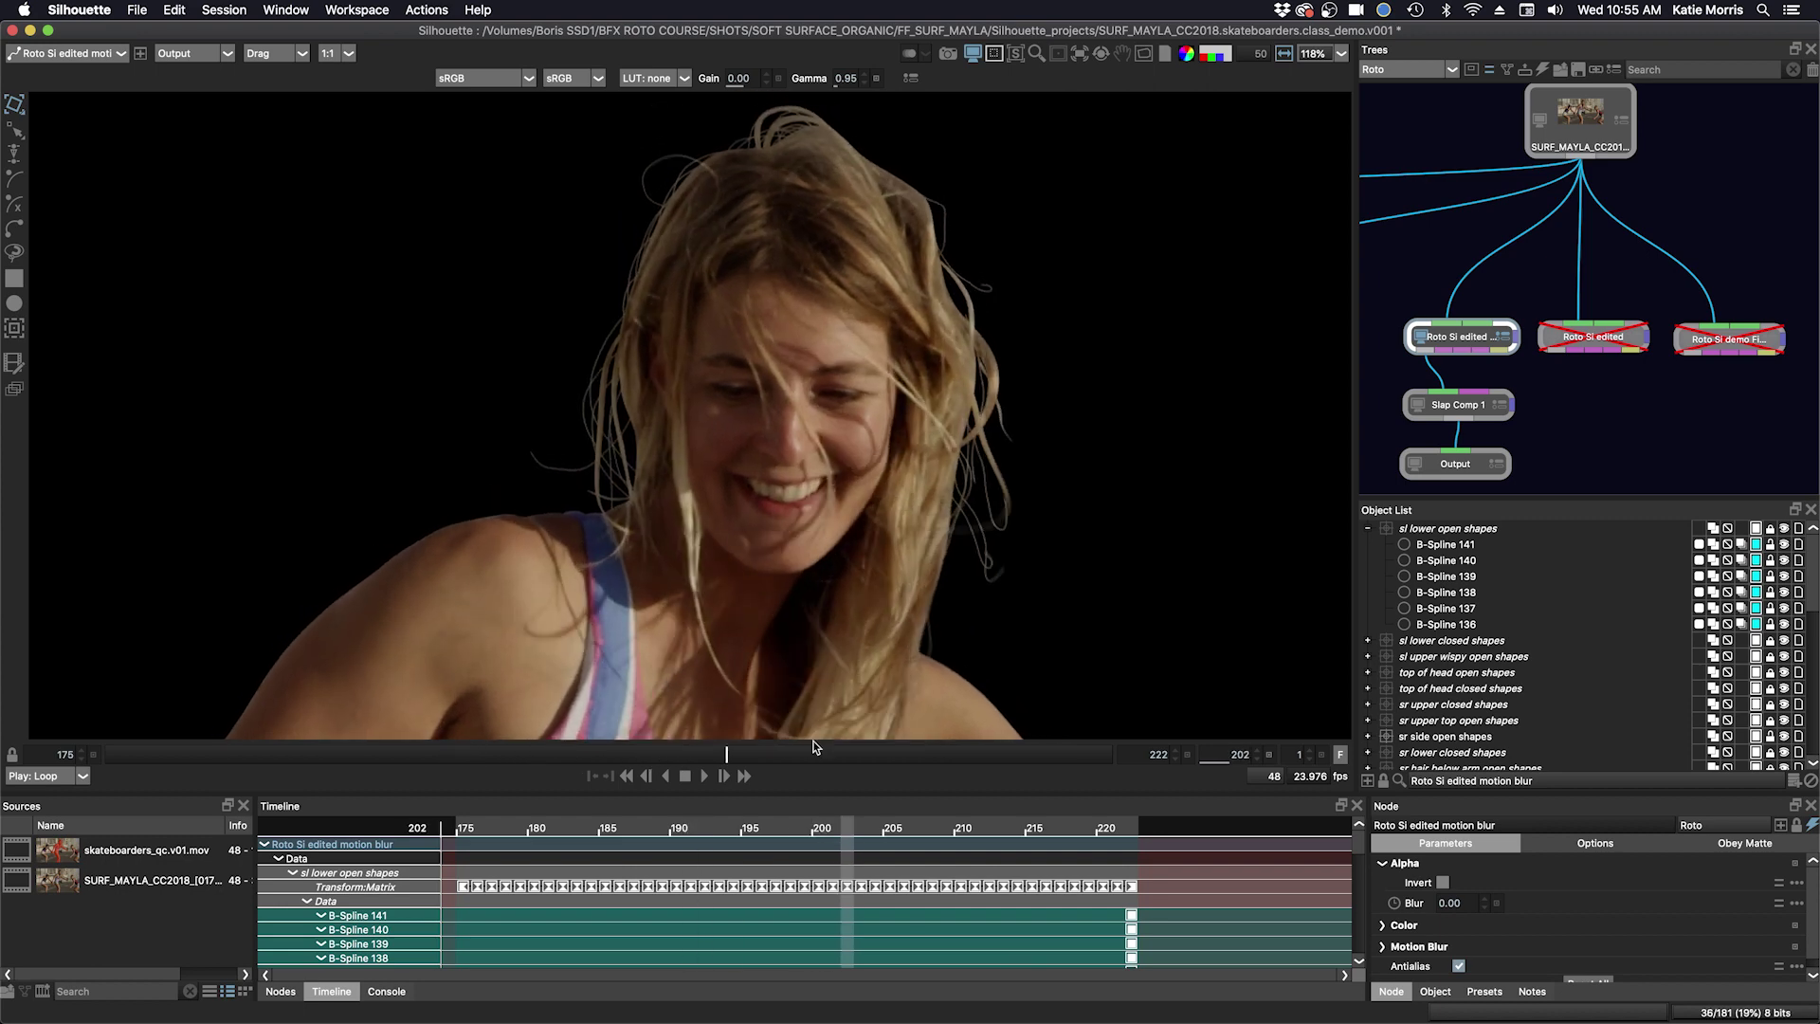
drag(988, 751, 977, 753)
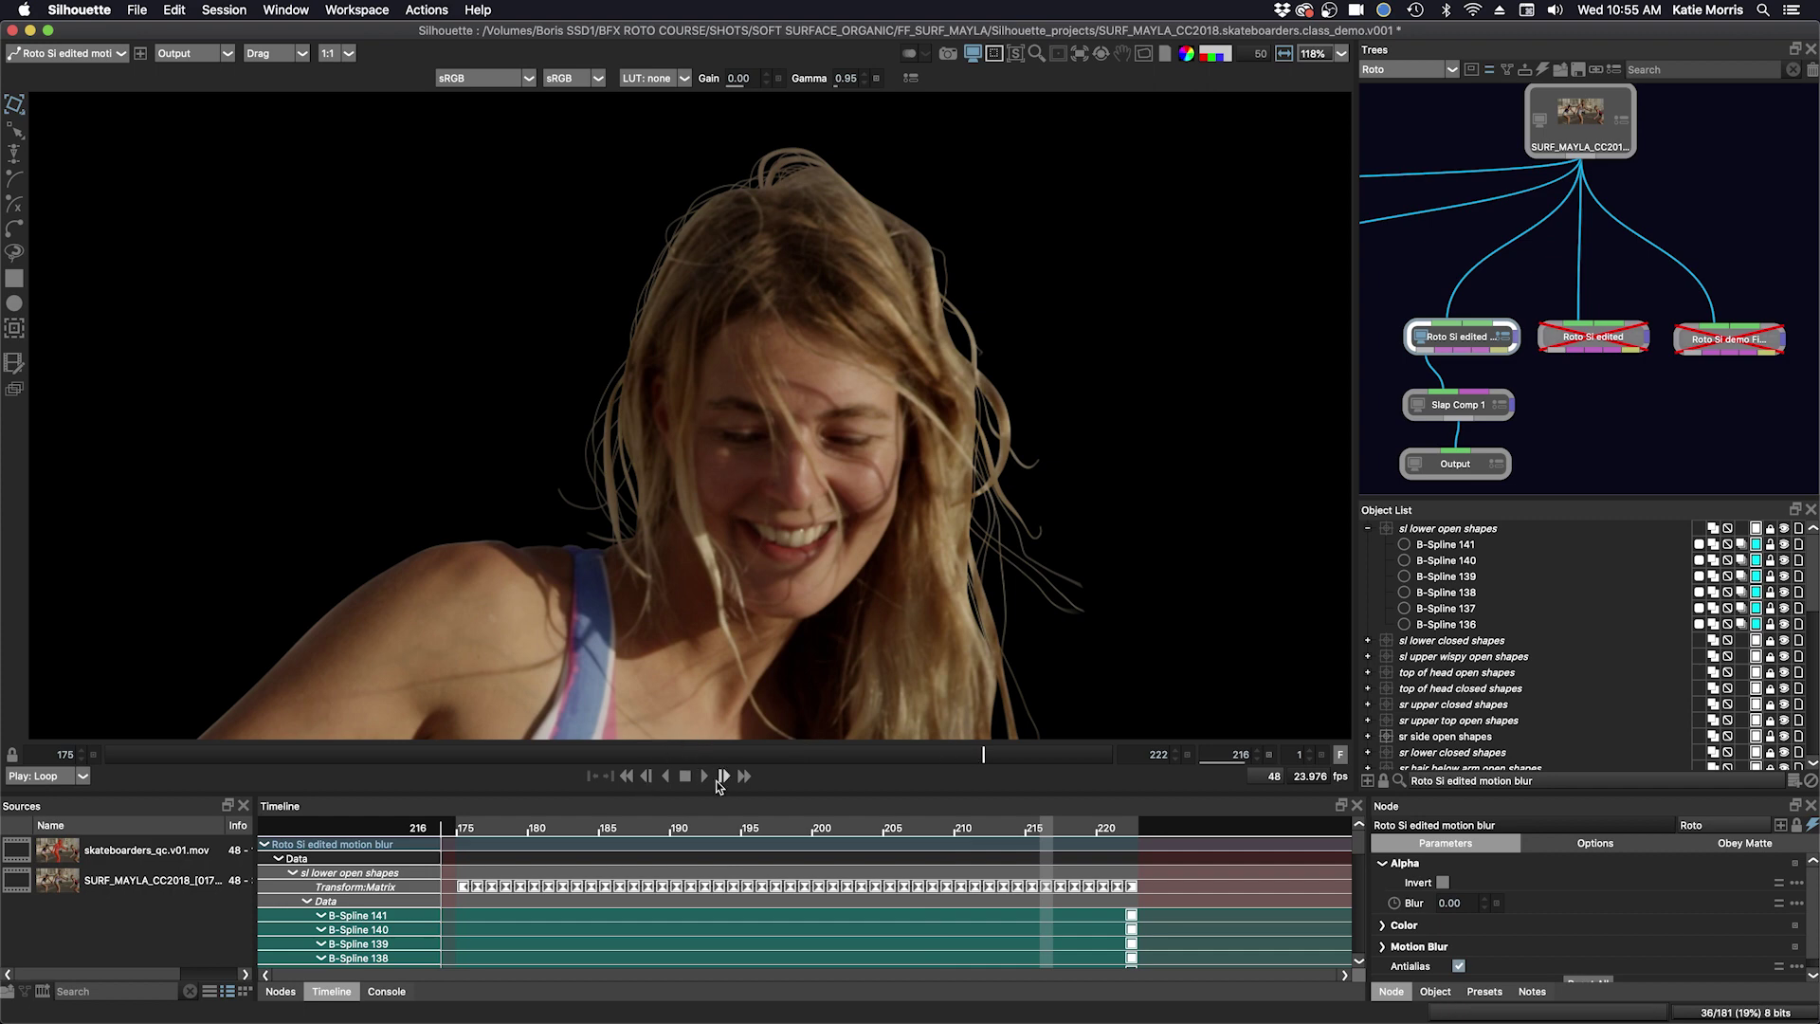
- Advance through the motion-blurred cutout to frame 222, then return to frame 175
key(Right)
key(Right)
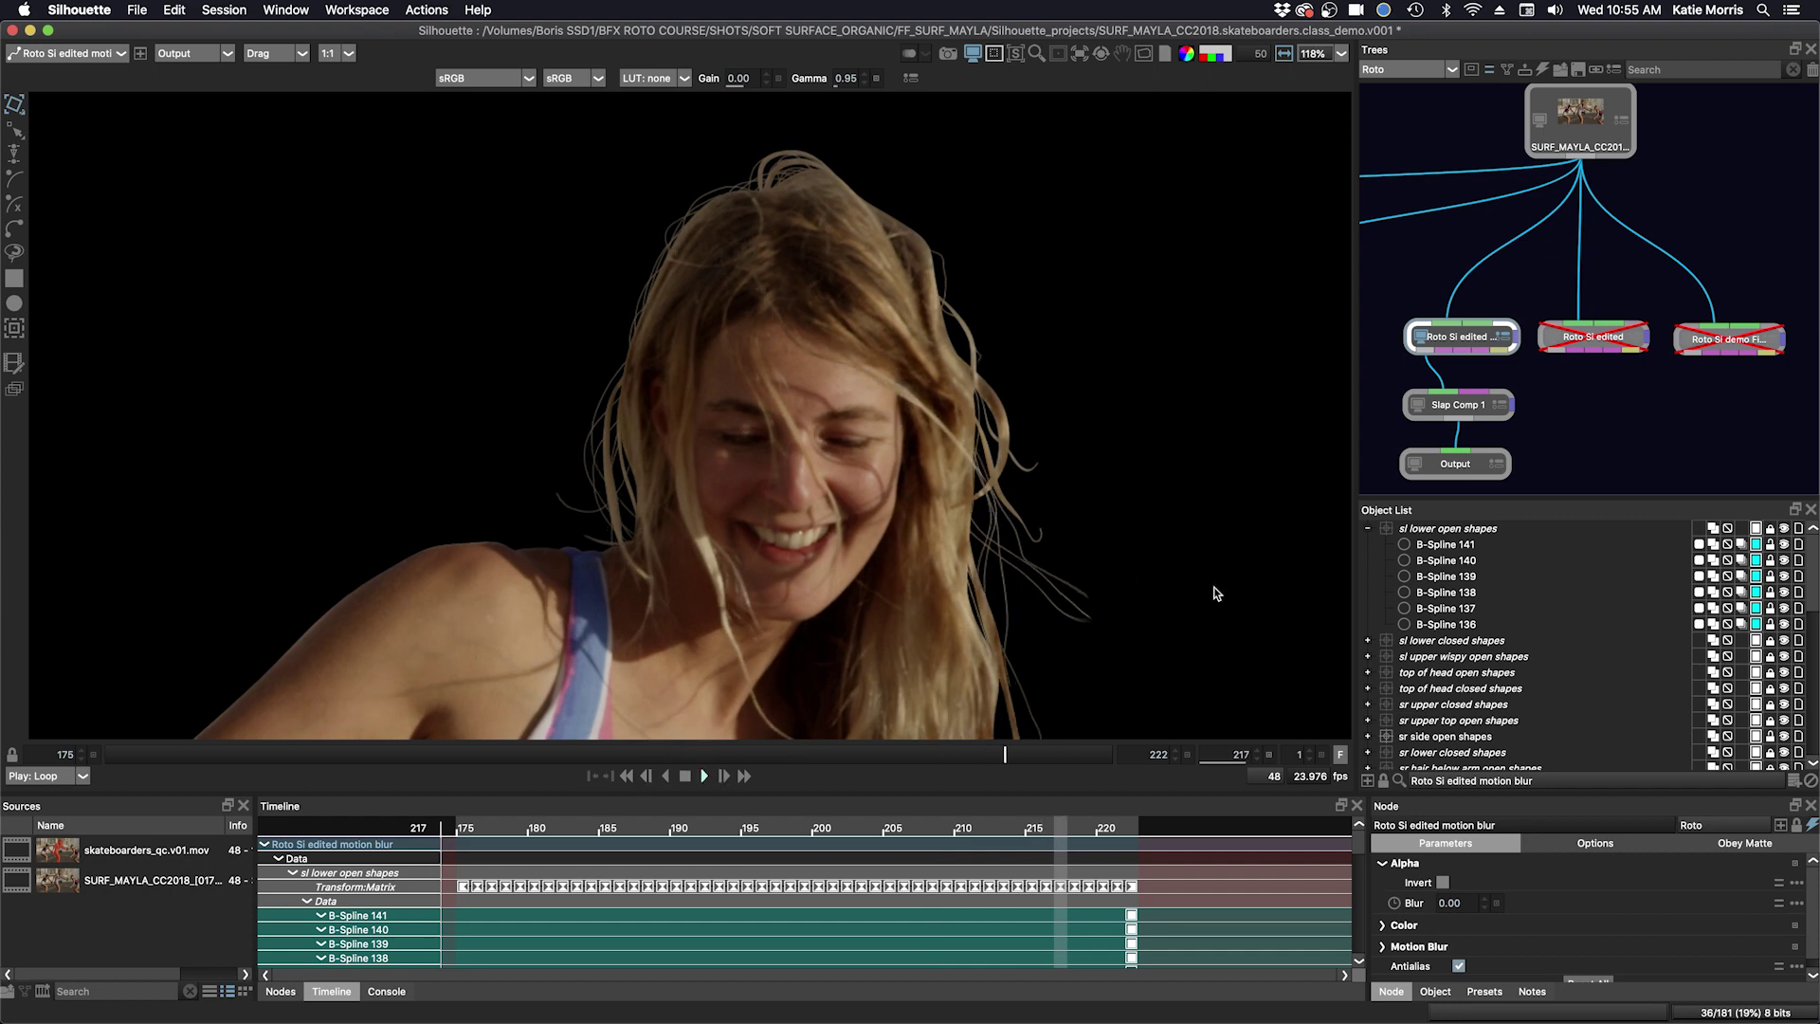
key(Right)
key(Right)
key(Right)
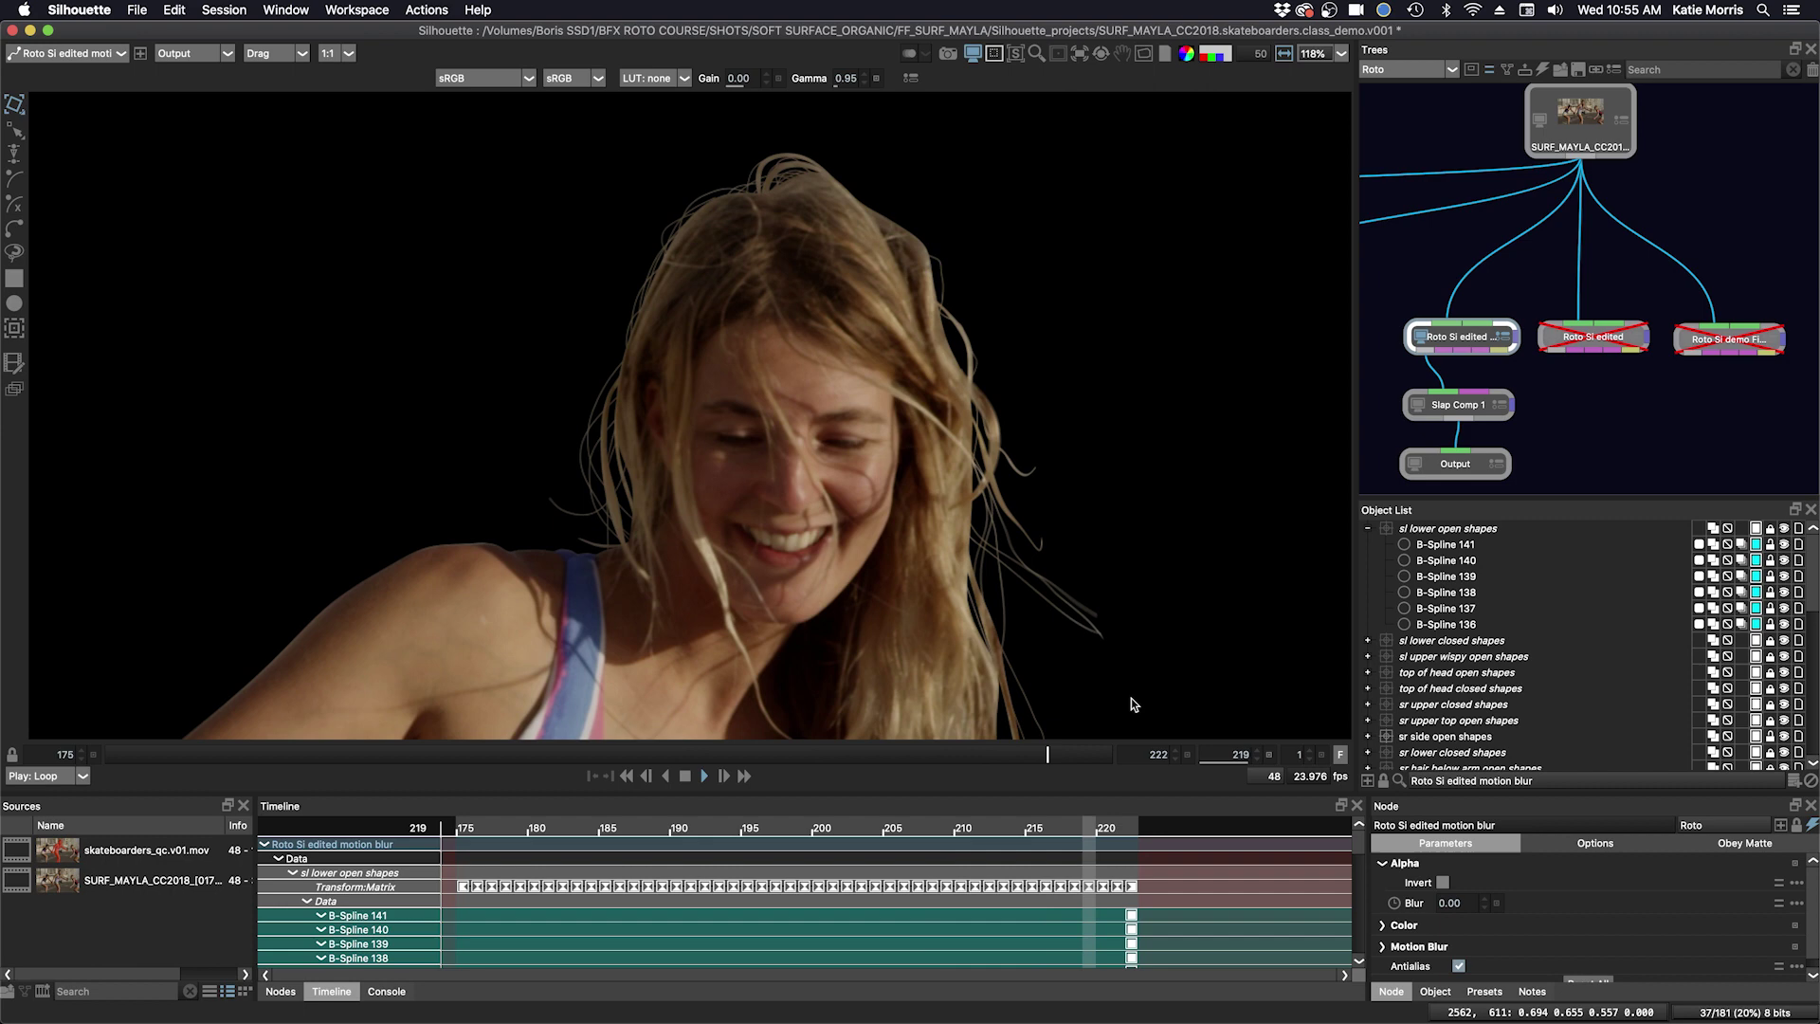
key(Right)
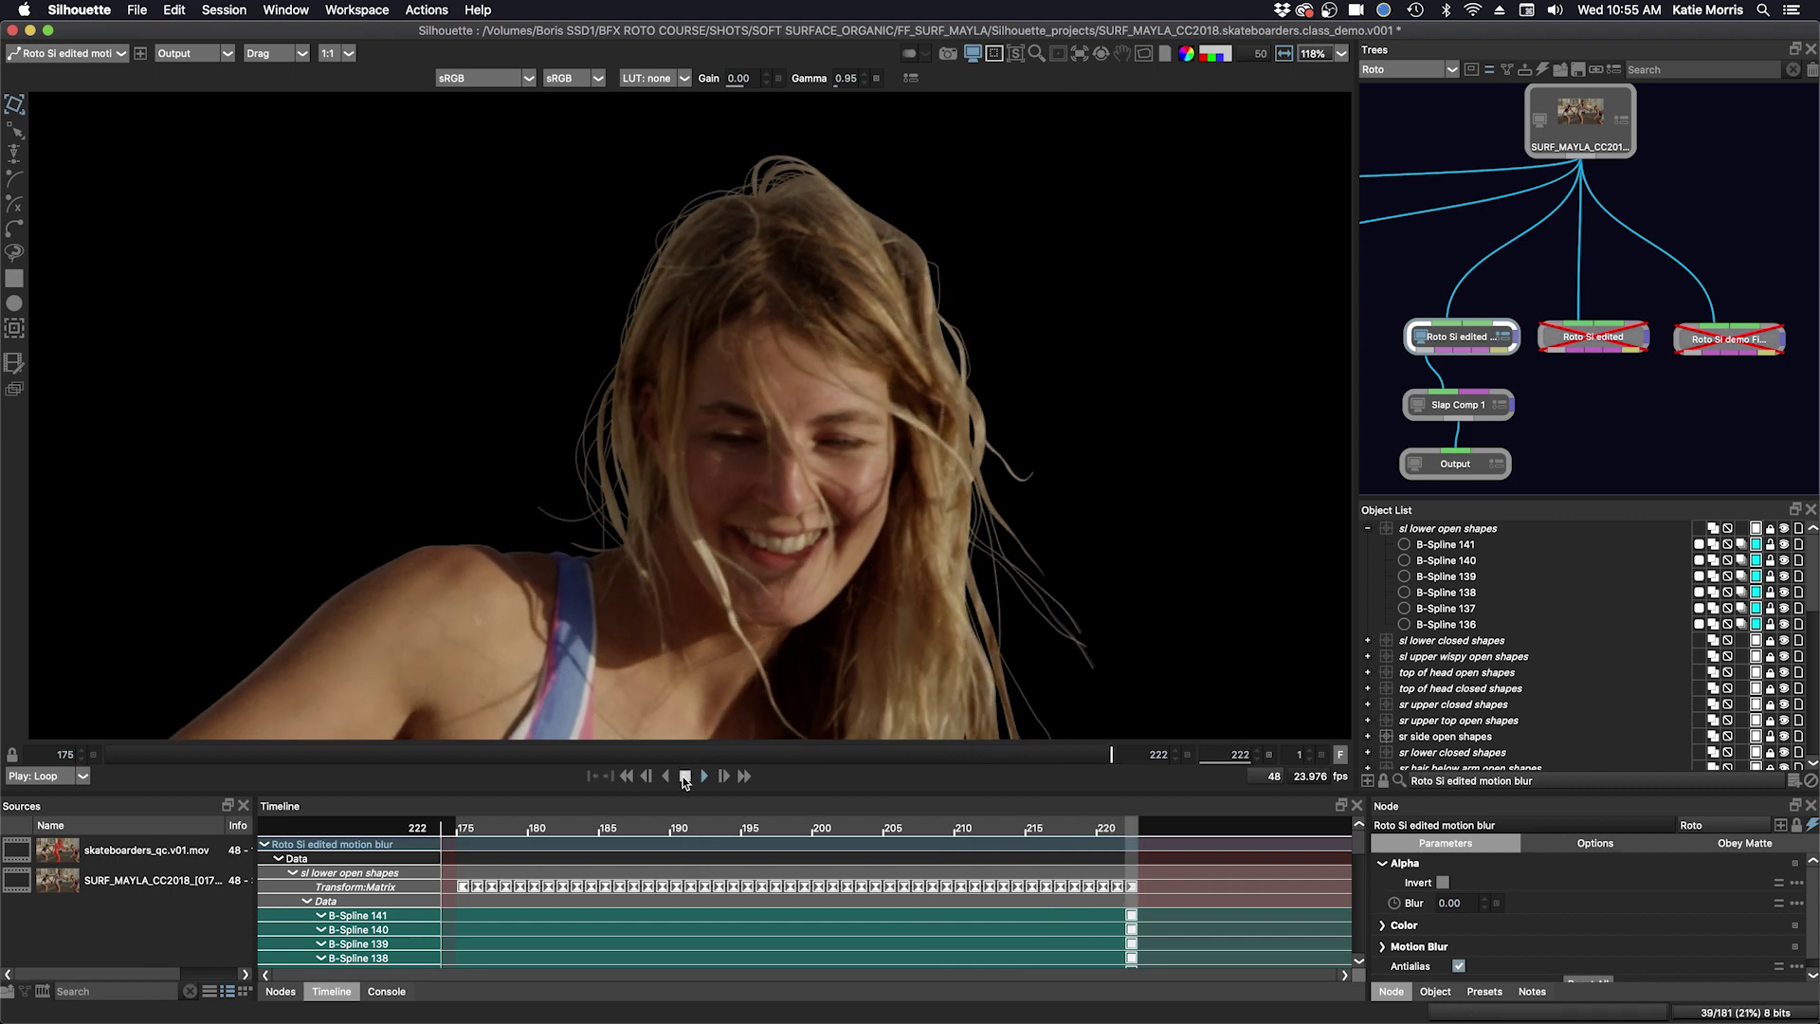
key(Home)
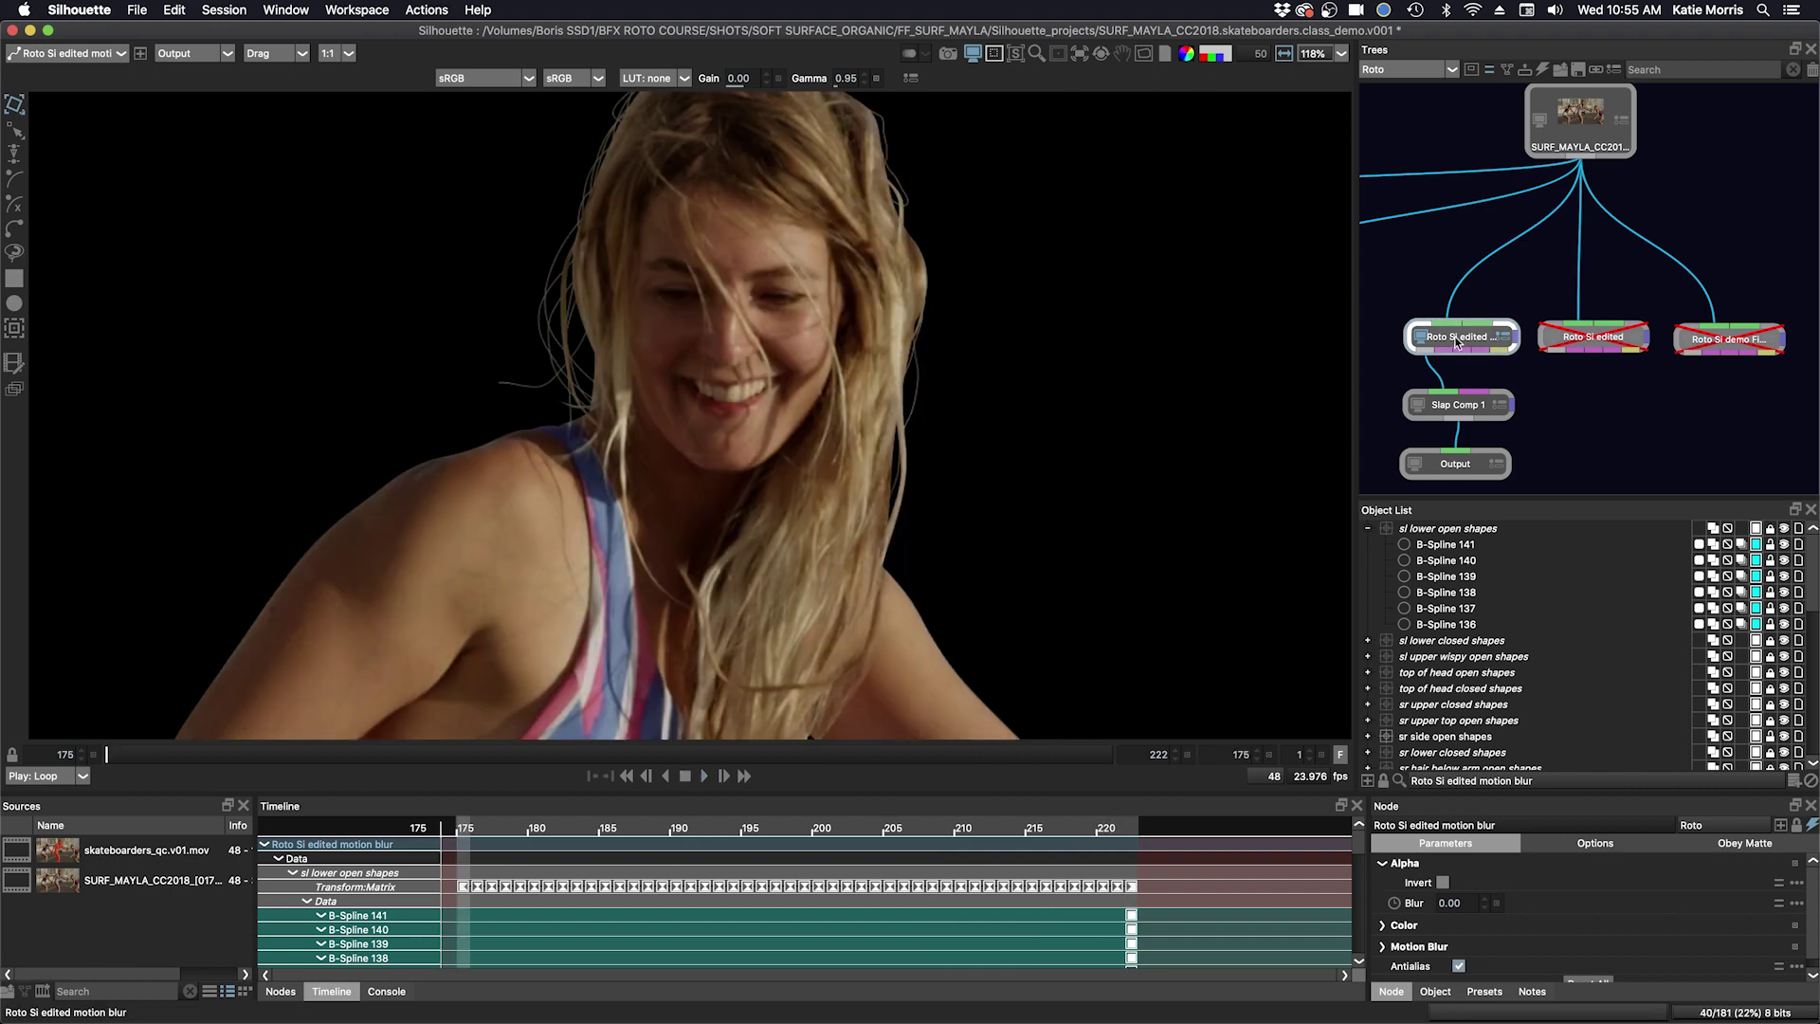
- Disable the Roto Sl edited motion blur node and enable the Roto Sl edited node for viewing
key(d)
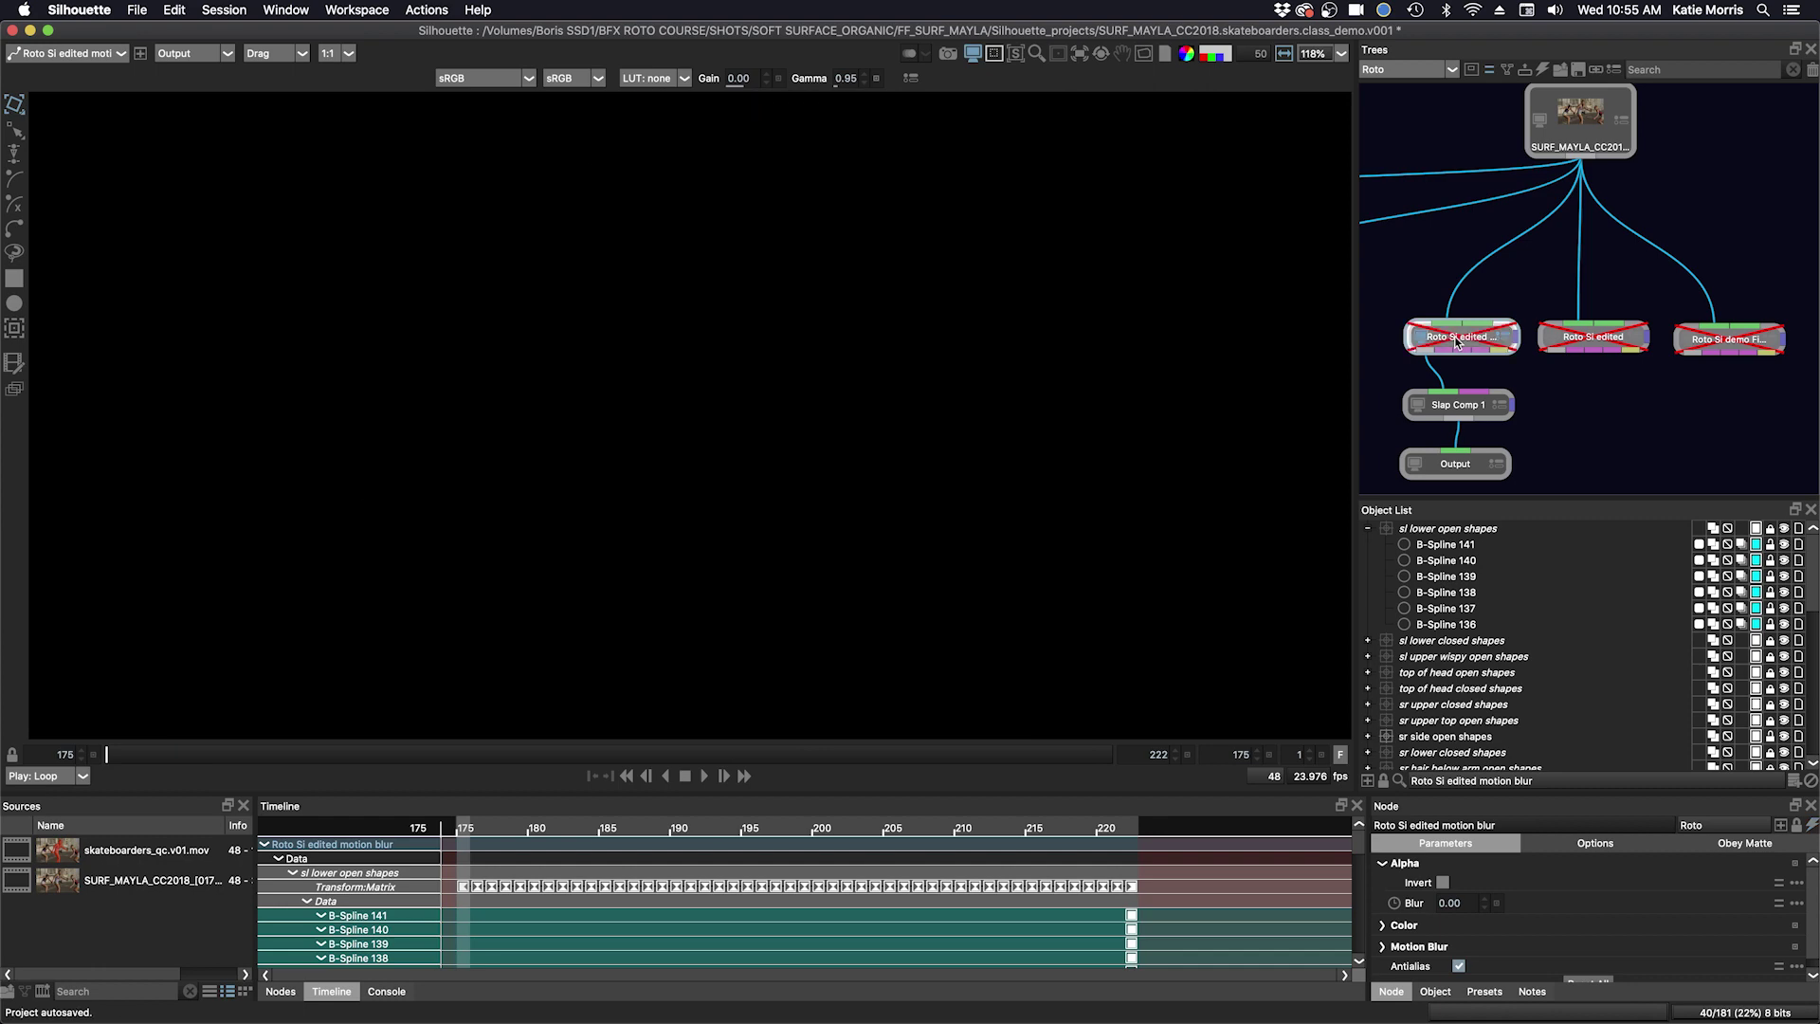
double_click(1593, 346)
key(d)
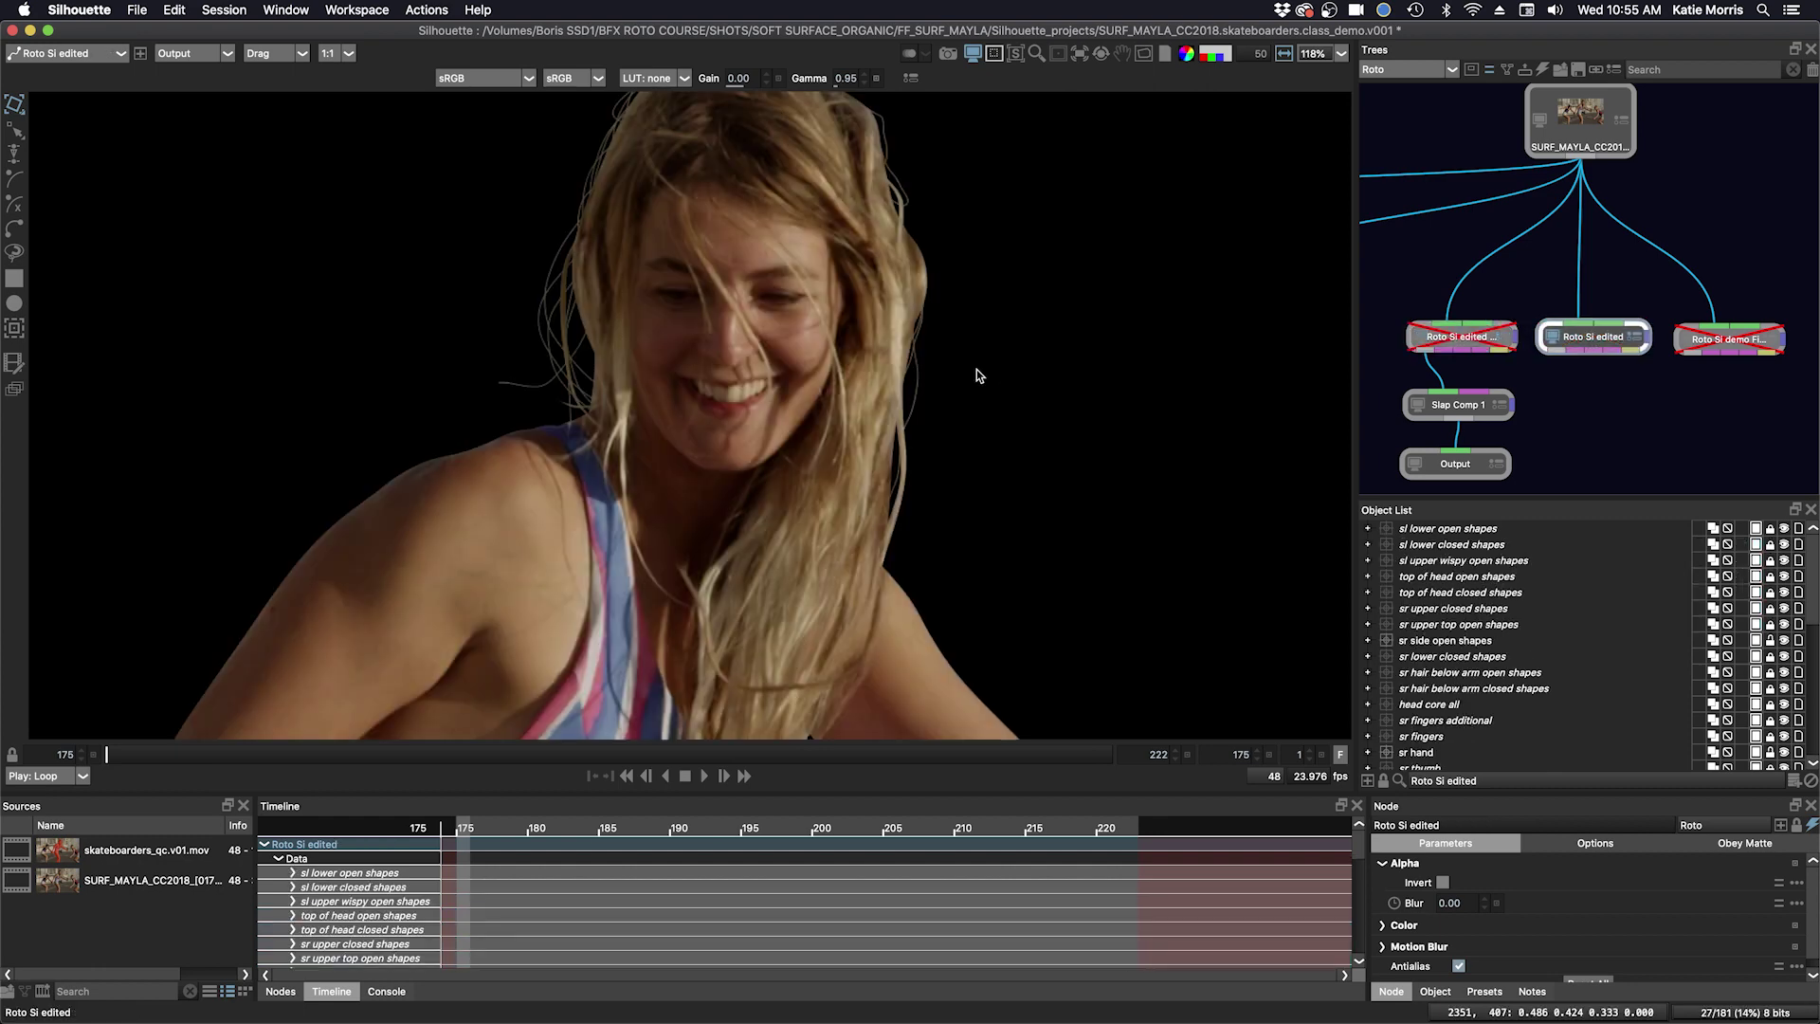
- Play the Roto Sl edited cutout over black, stop at frame 176 and examine the skater's hair and torso
drag(974, 375, 961, 477)
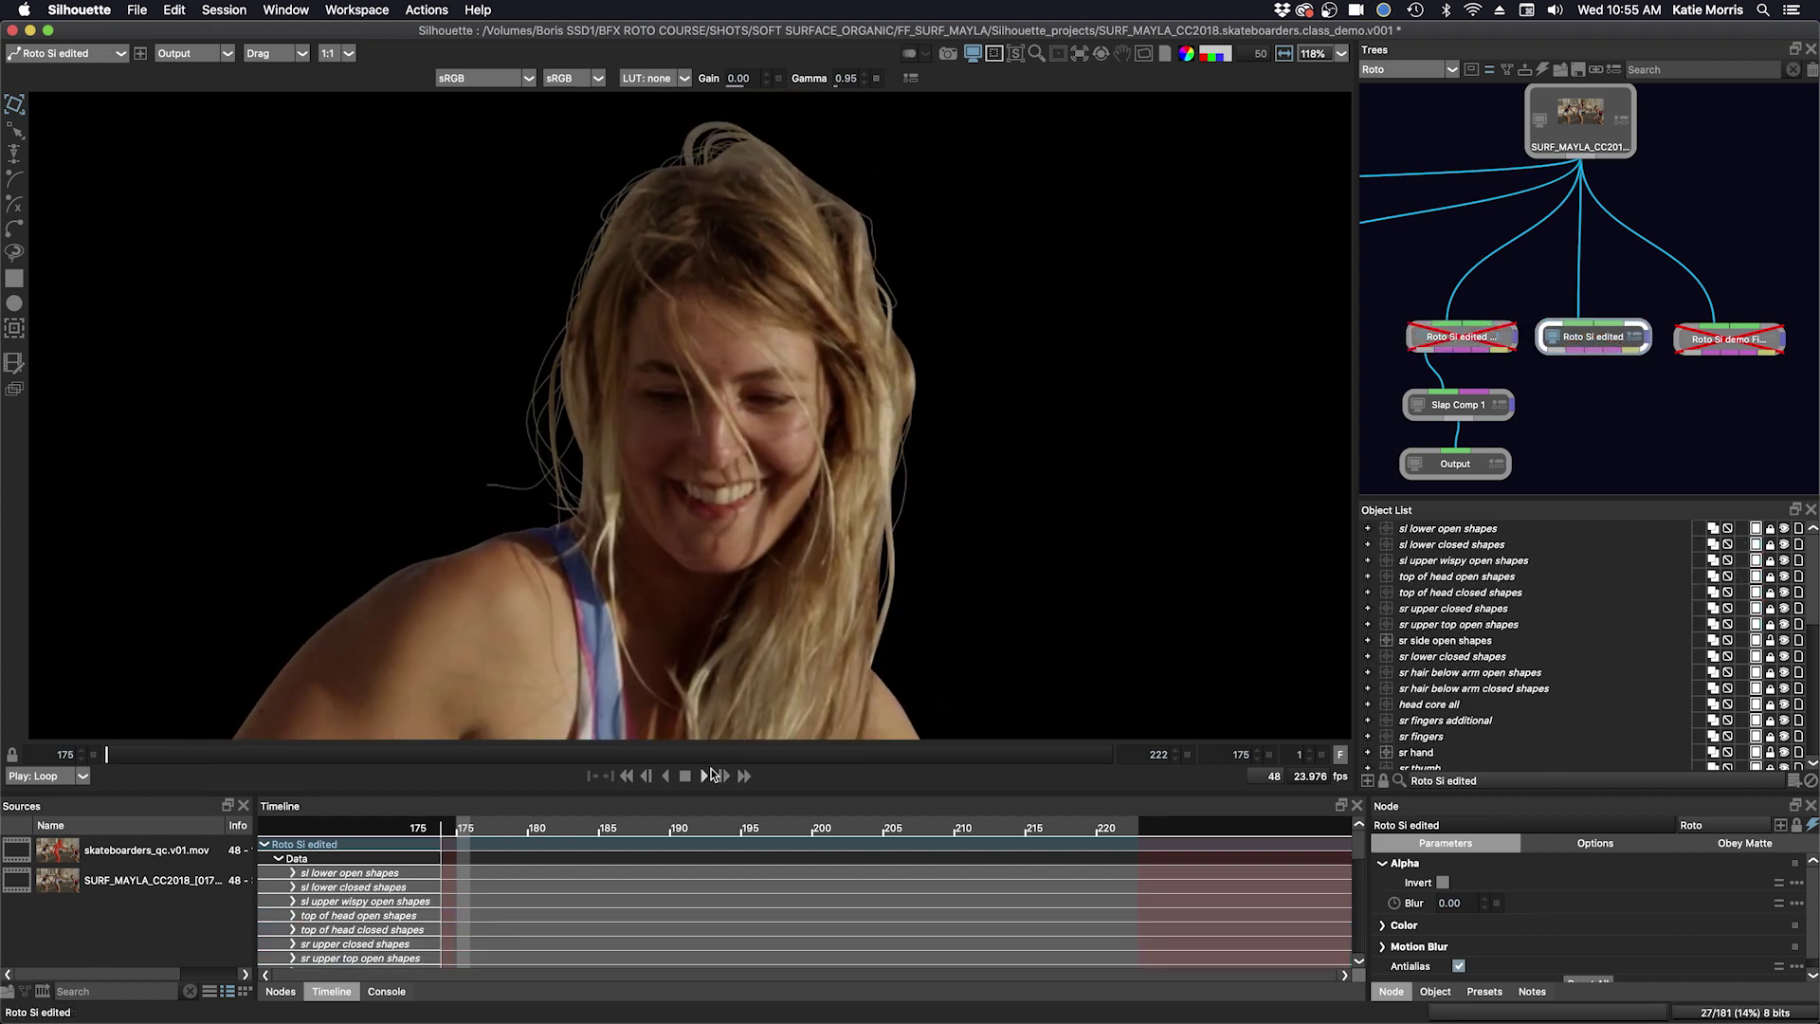
click(703, 776)
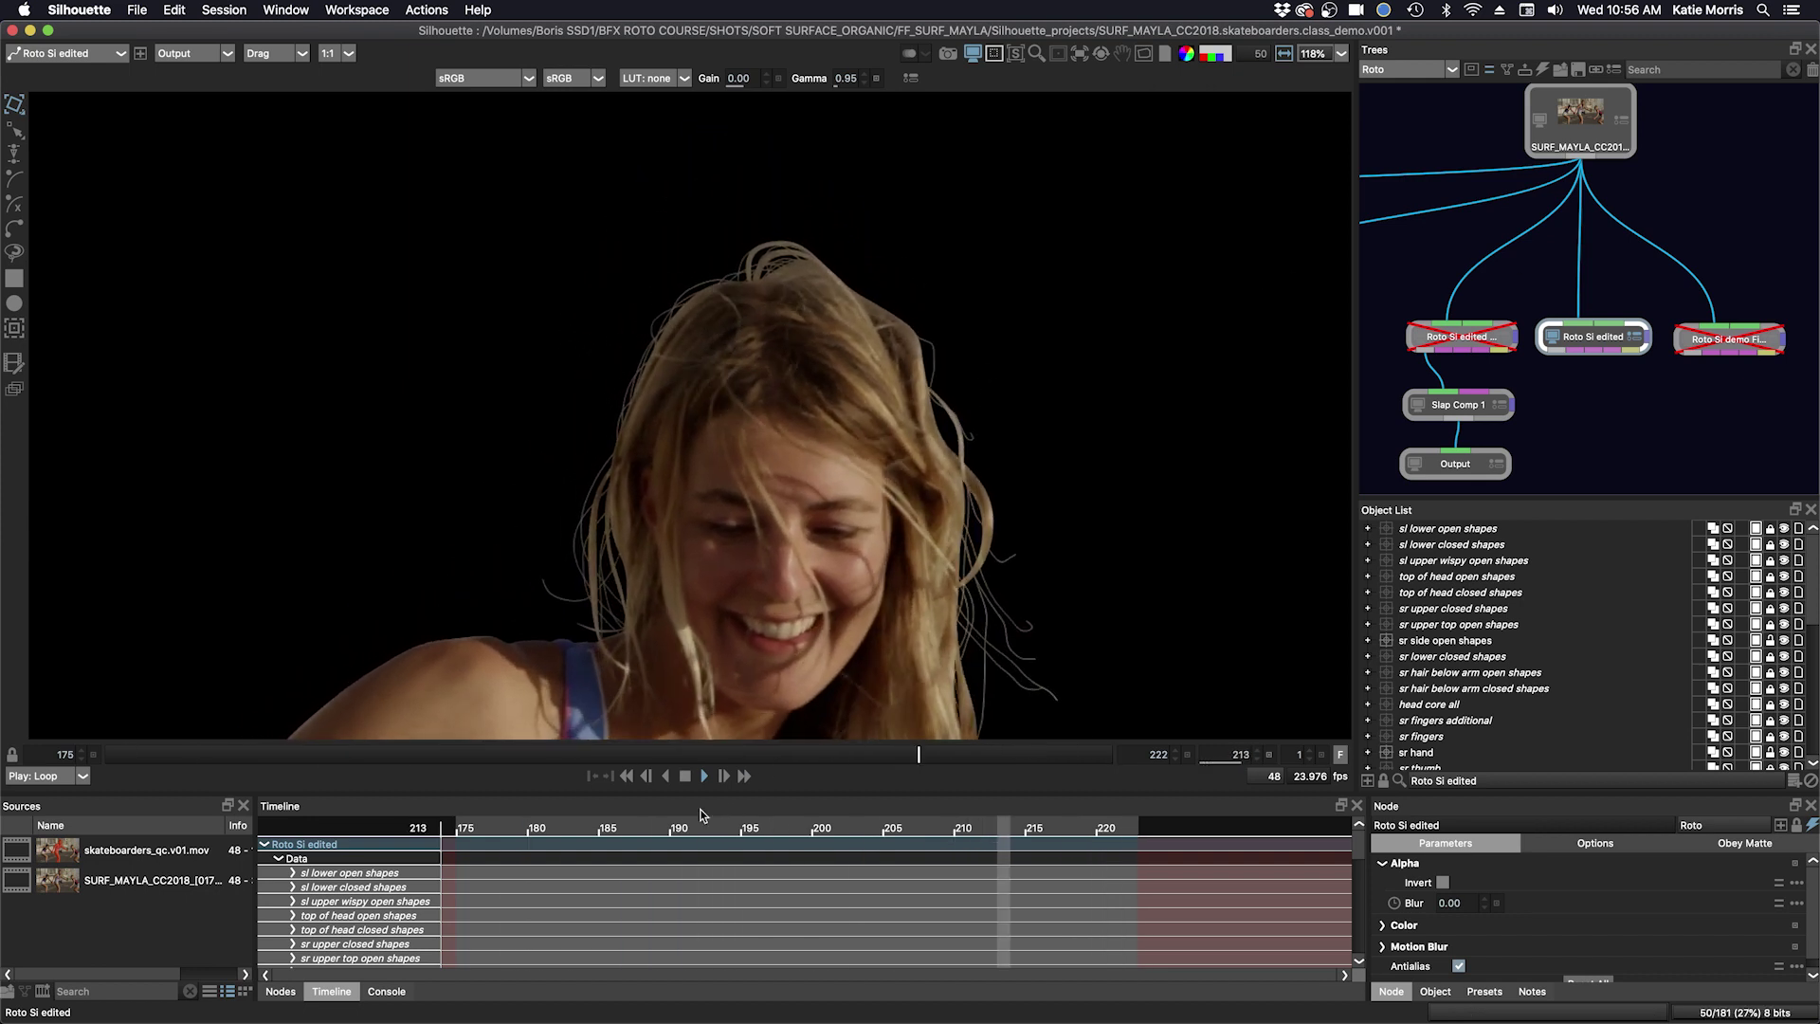
scroll(891, 411, down, 3)
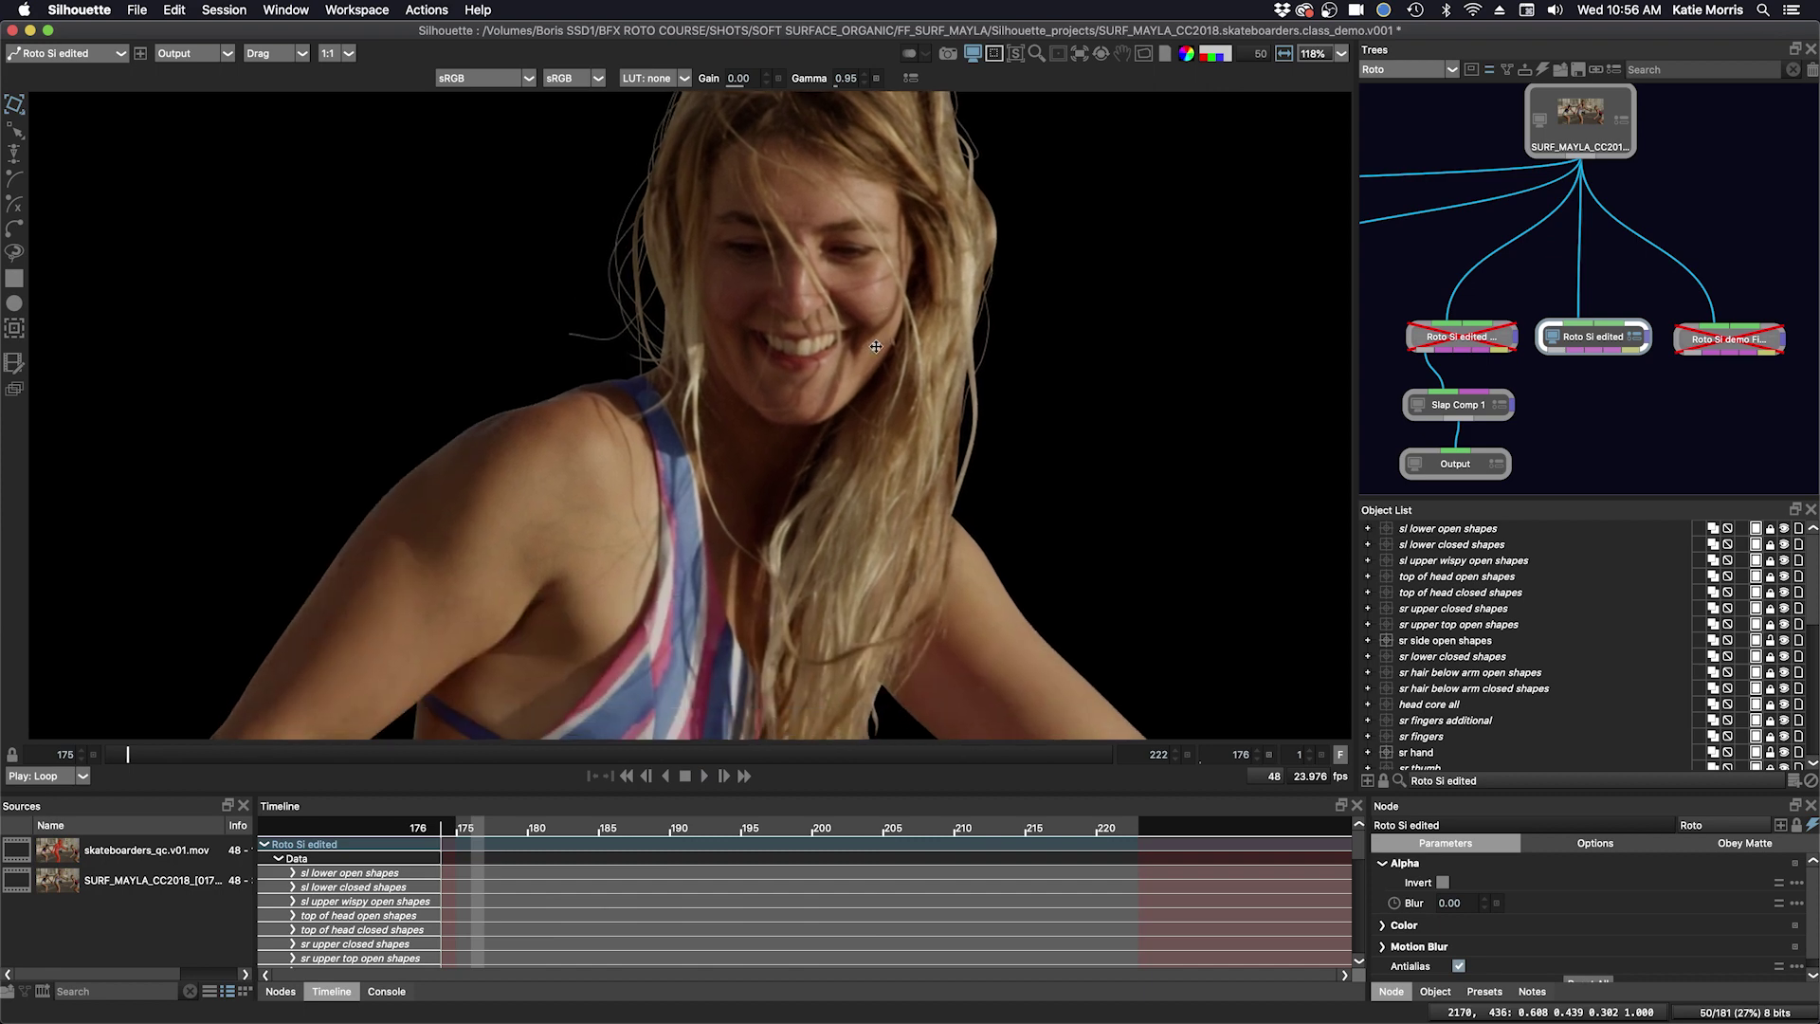
drag(891, 410, 933, 346)
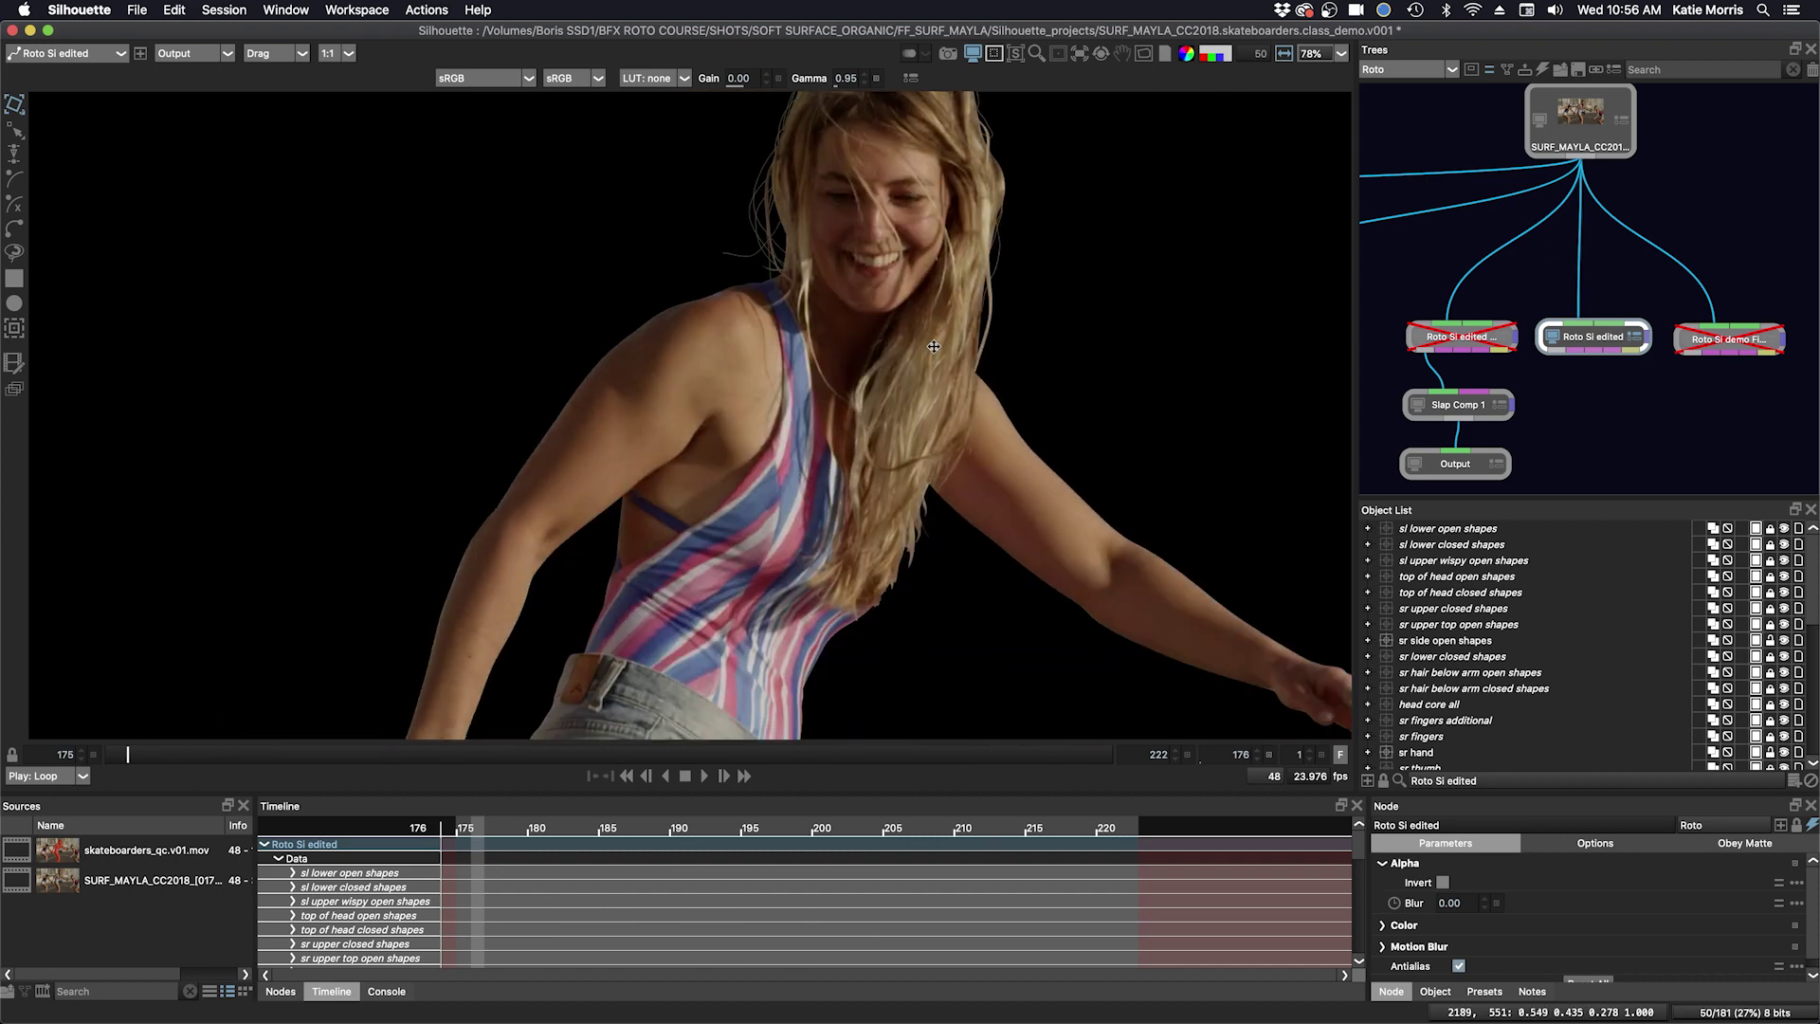
- Set the viewer display back to RGB Straight and show the shape overlays
click(1187, 57)
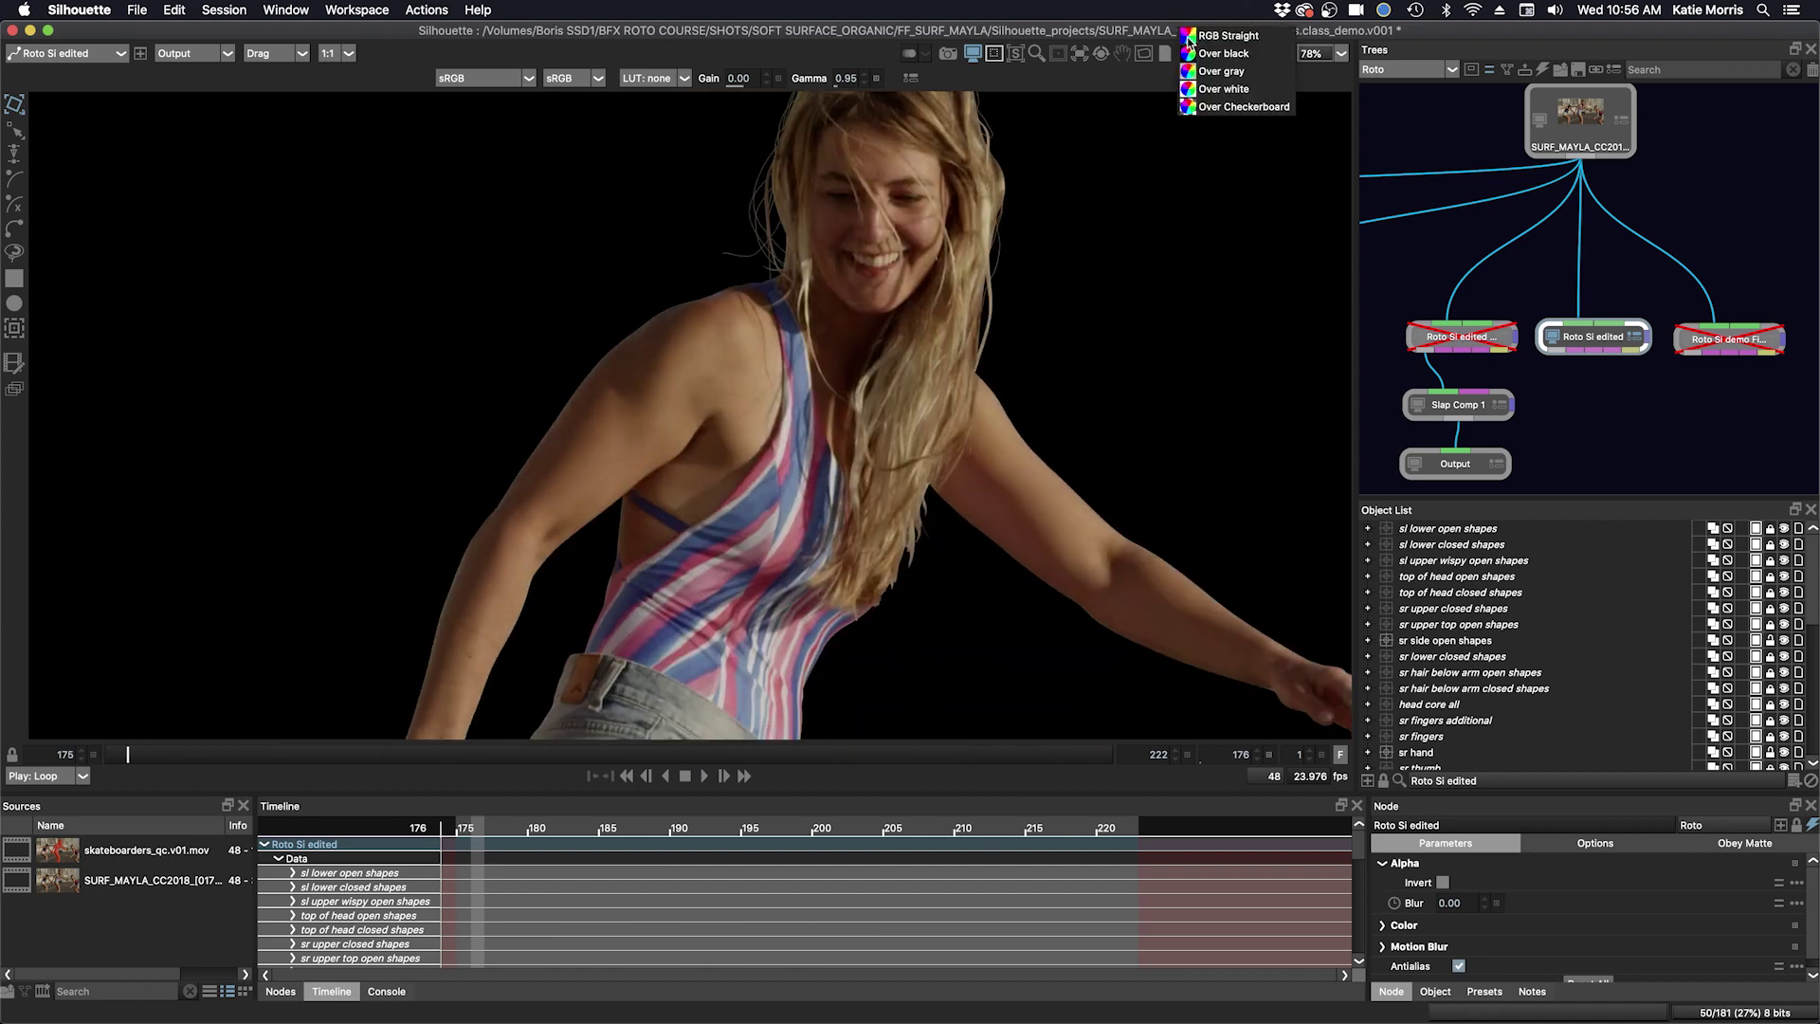
click(1187, 37)
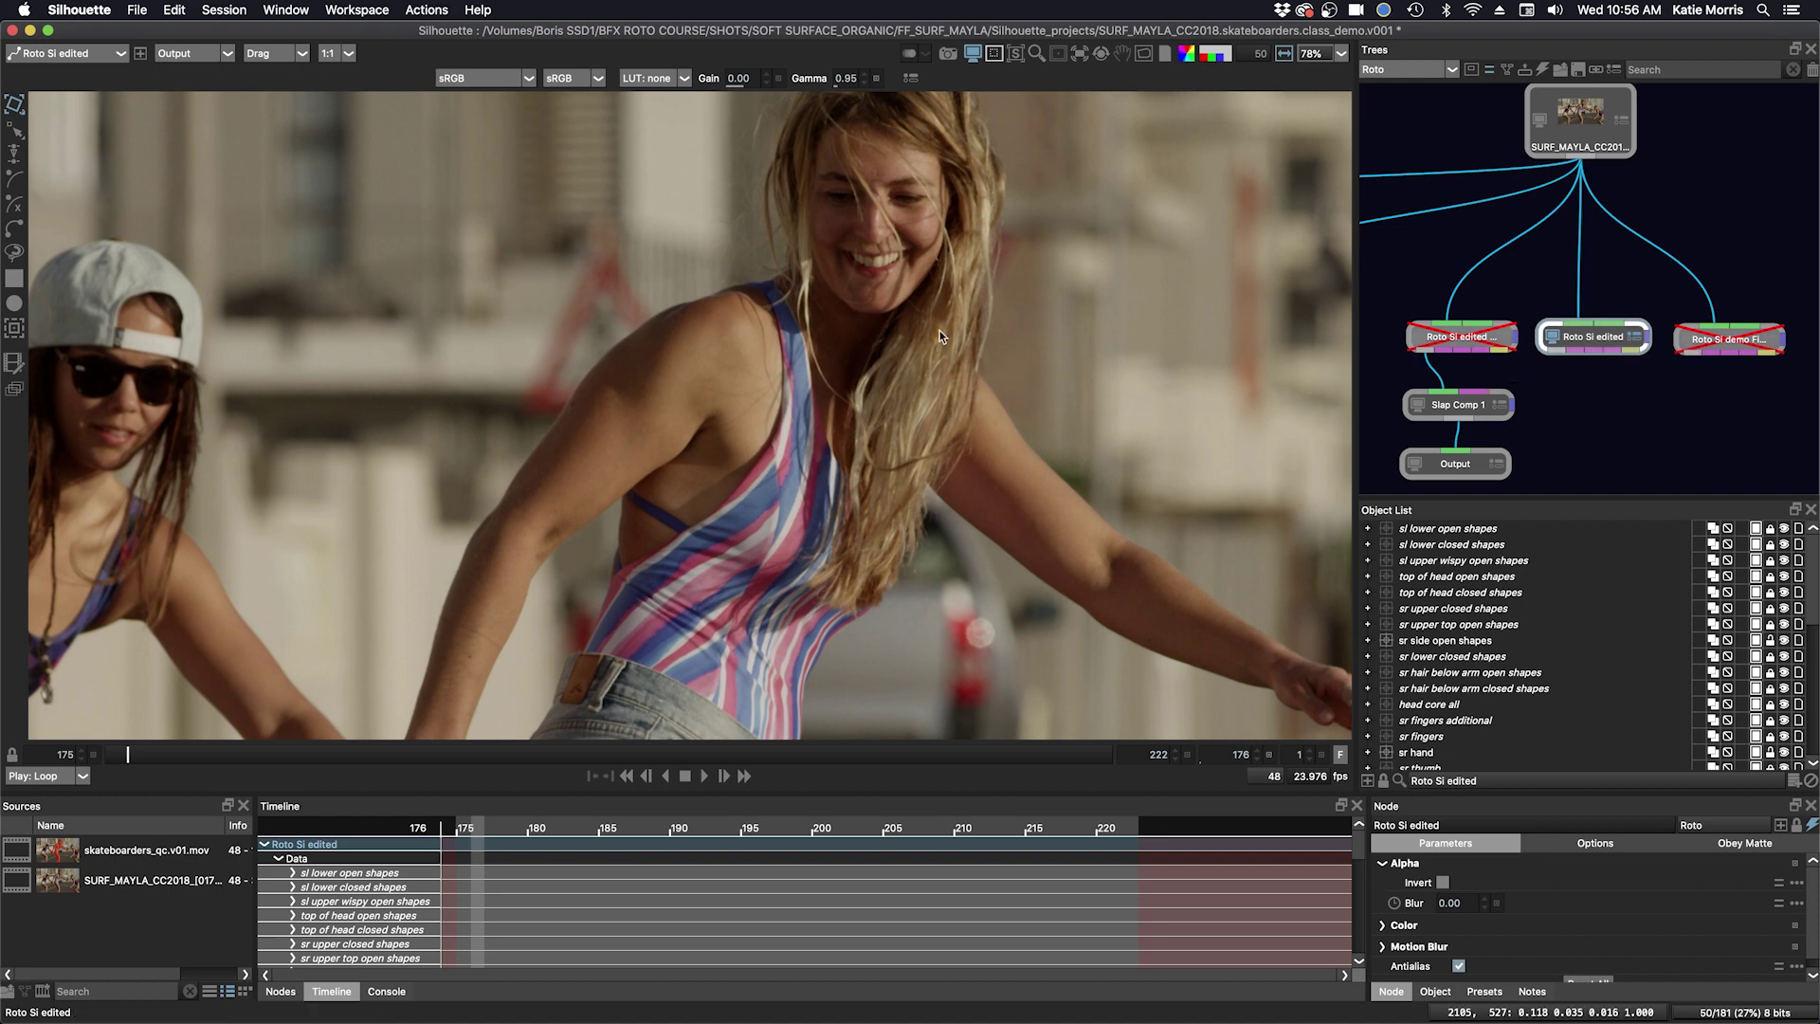
key(o)
- Inspect the edited body, hand and hair shapes at frame 176, then go to frame 221 and examine them there
drag(795, 735, 817, 665)
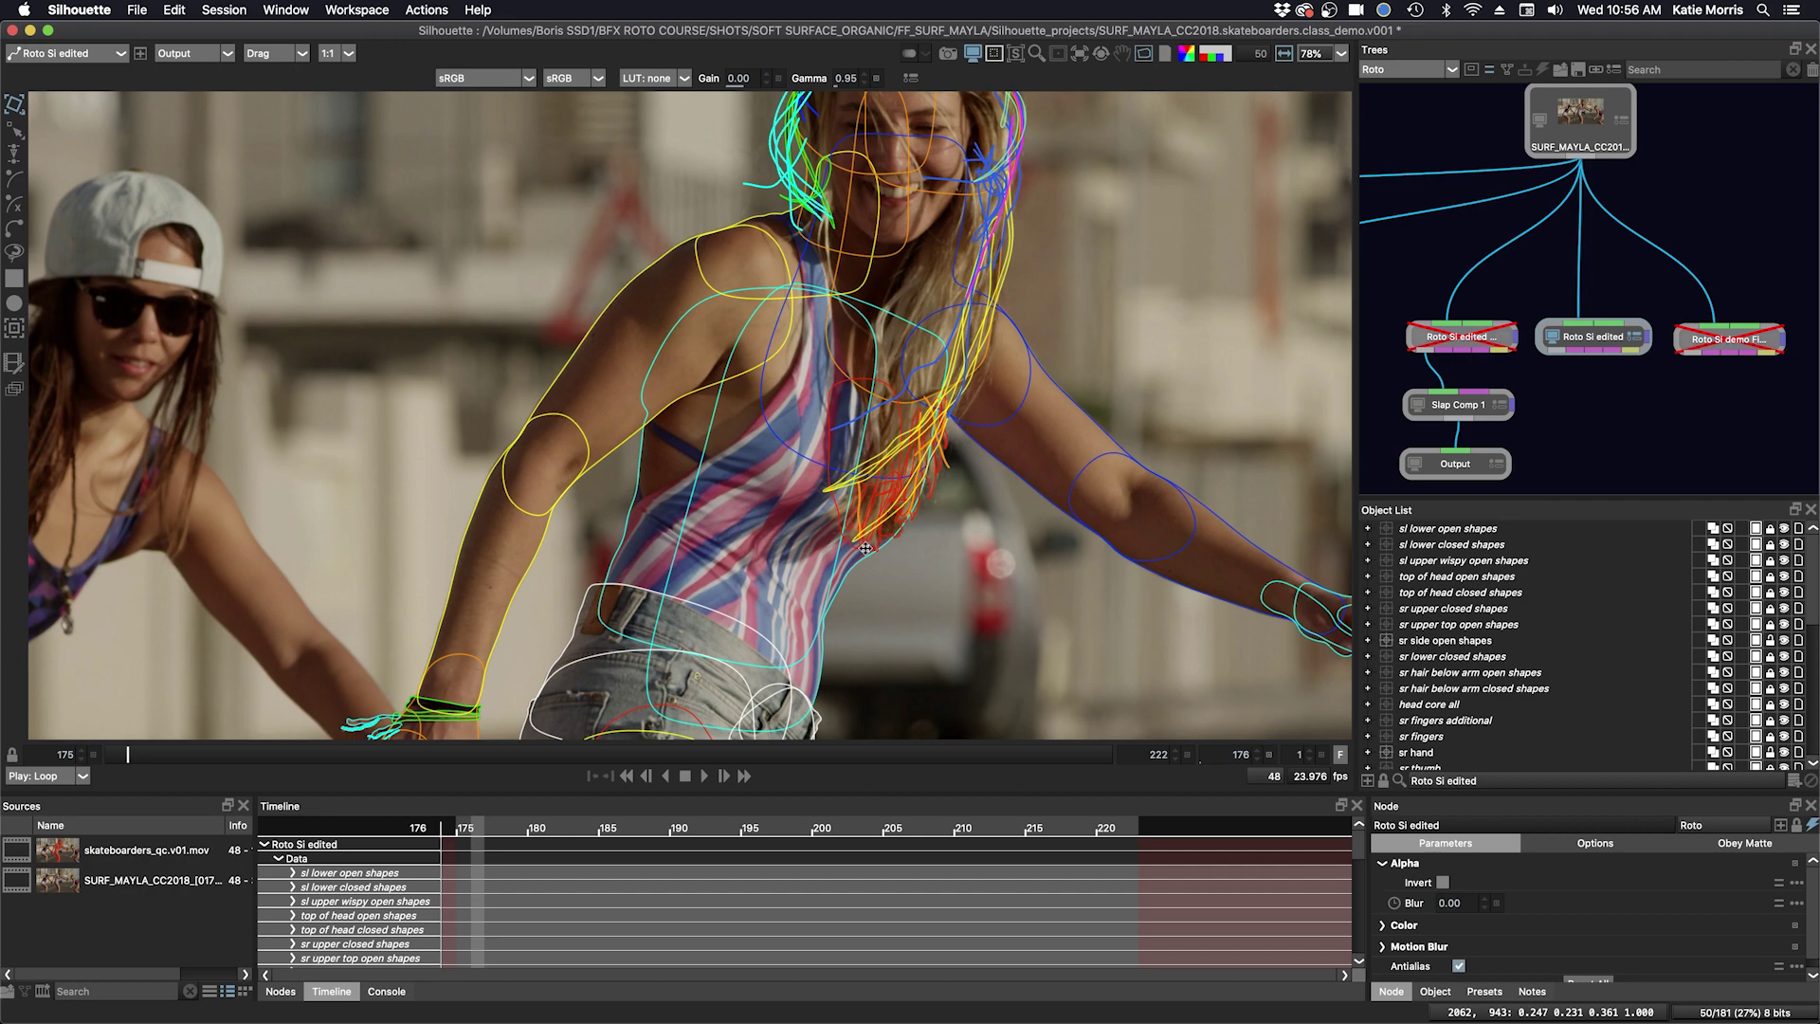
scroll(815, 687, up, 3)
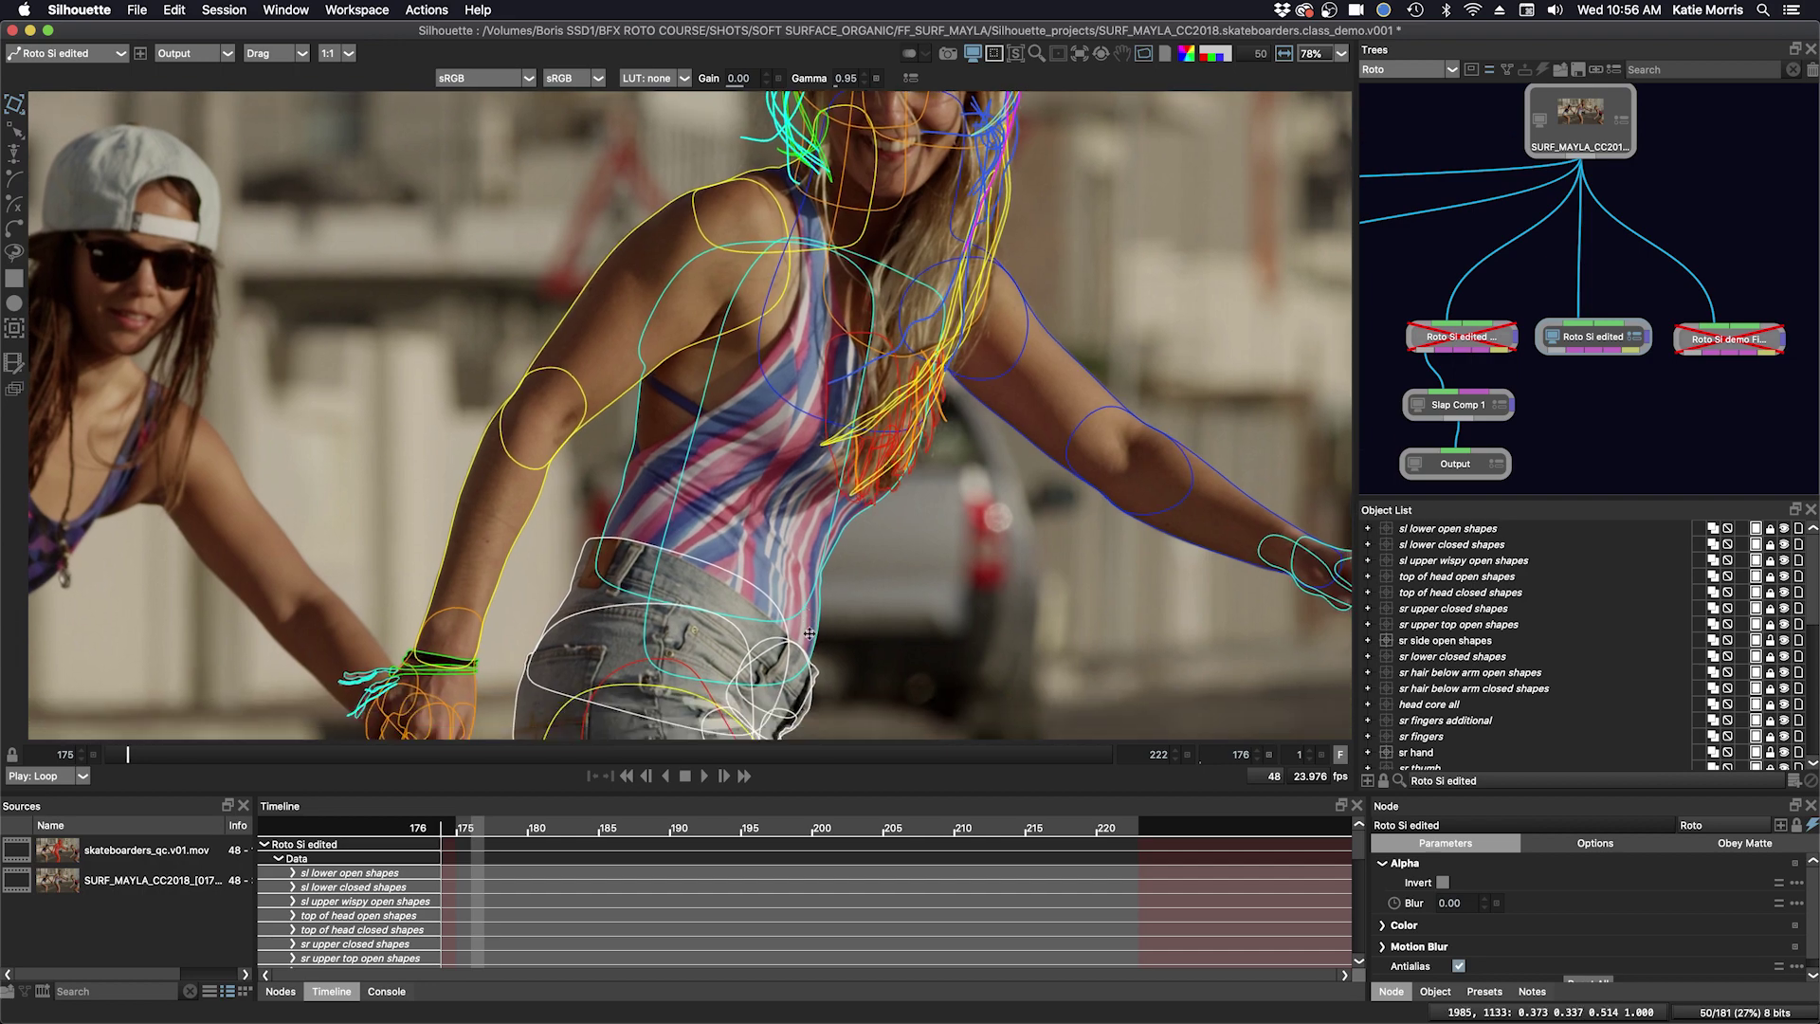
drag(123, 754, 1090, 754)
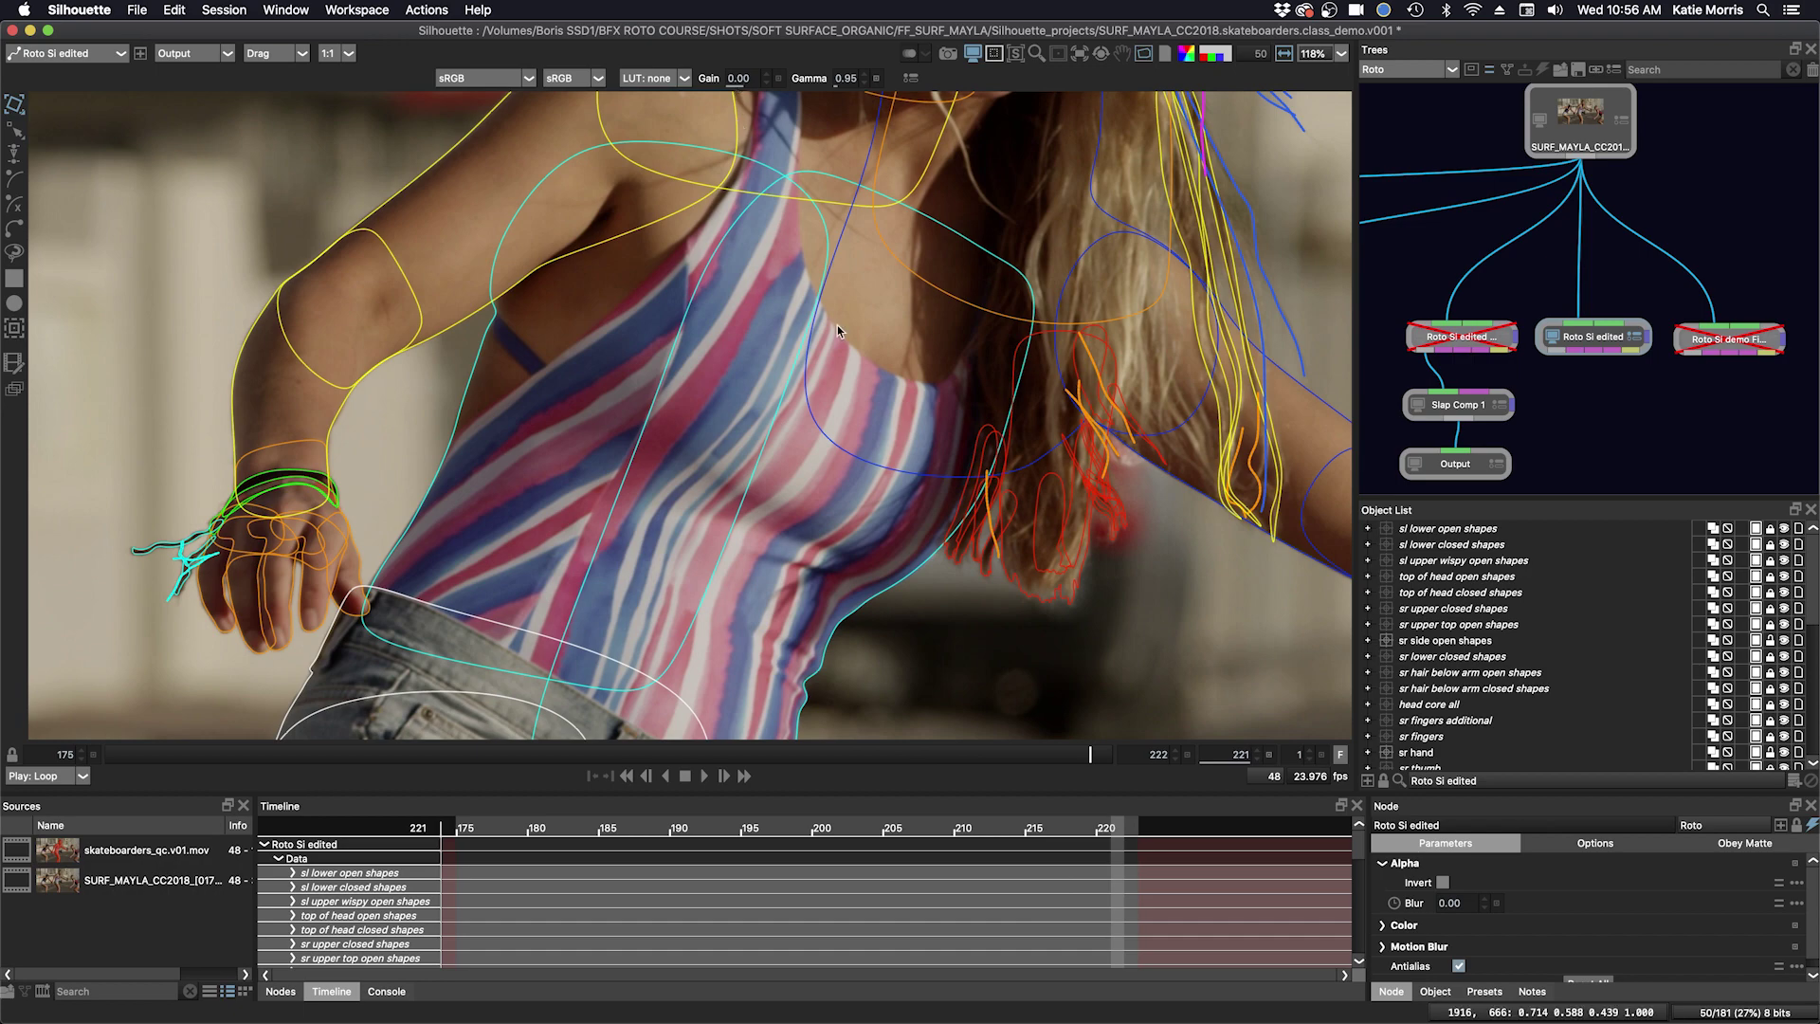
drag(849, 391, 755, 566)
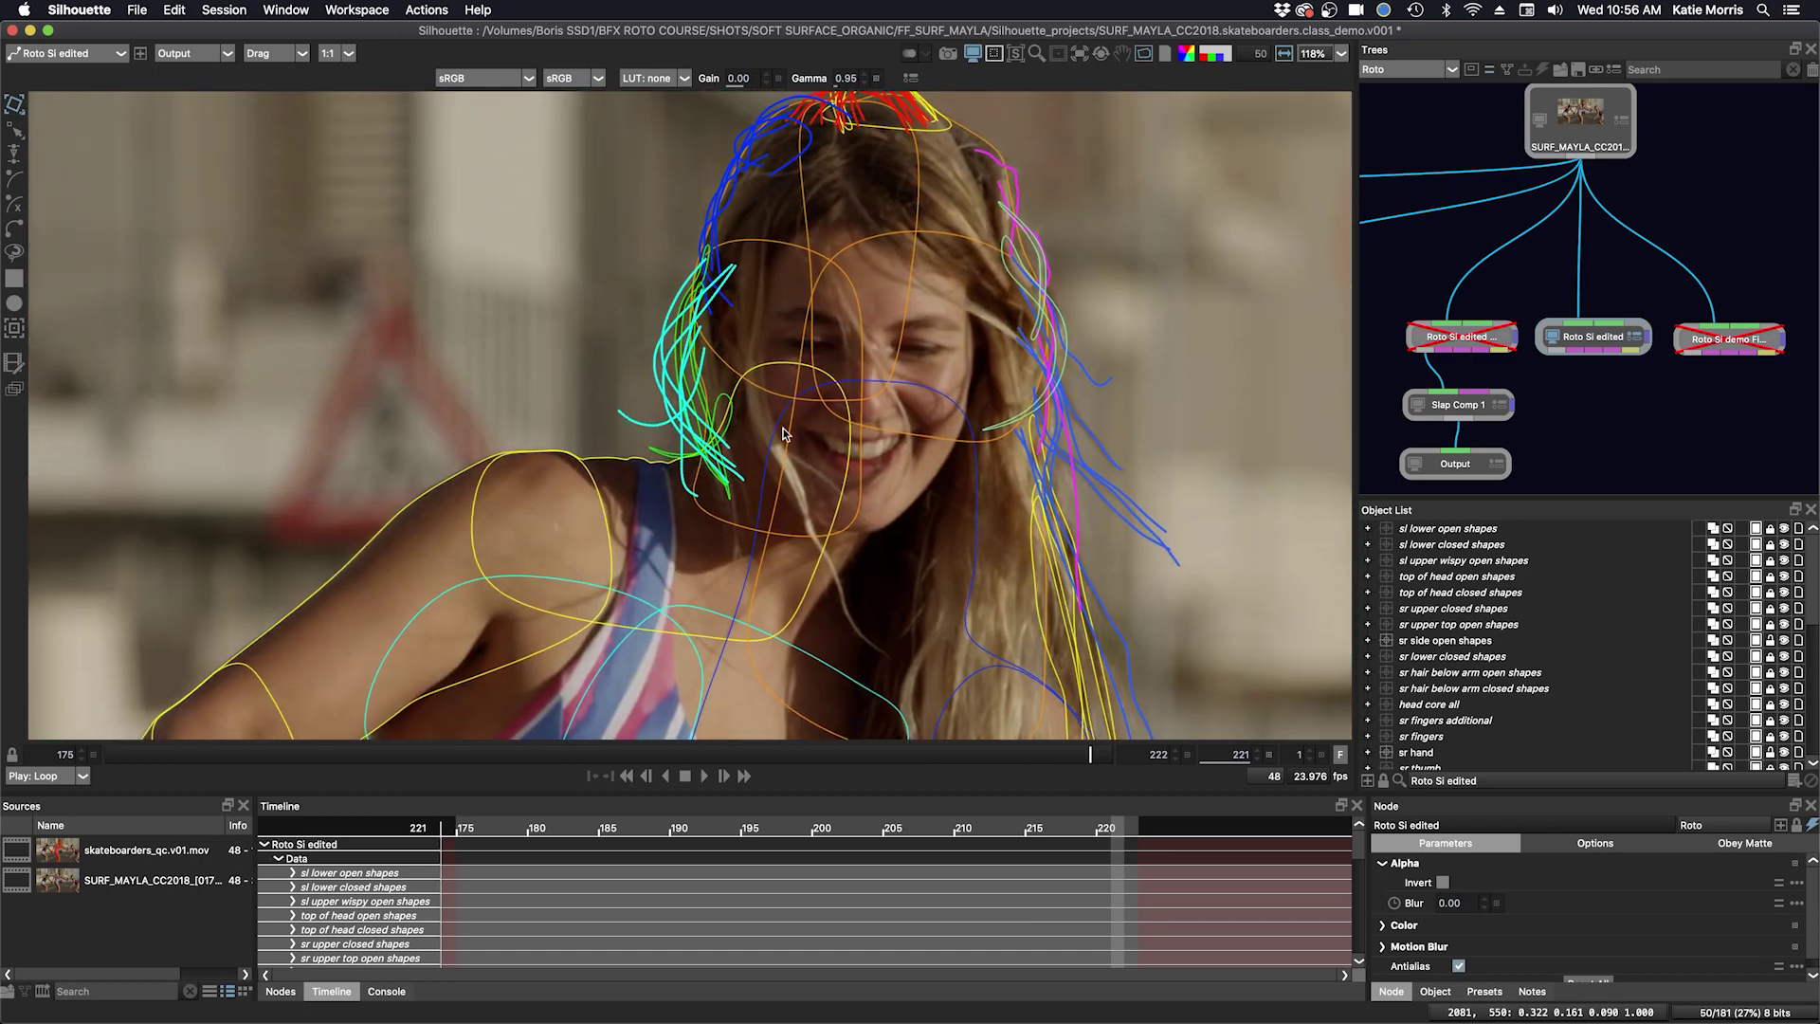
- Examine the torso and arm shapes at frame 221, then go to frame 210 and inspect the shorts, hand and bracelet shapes
scroll(911, 284, down, 10)
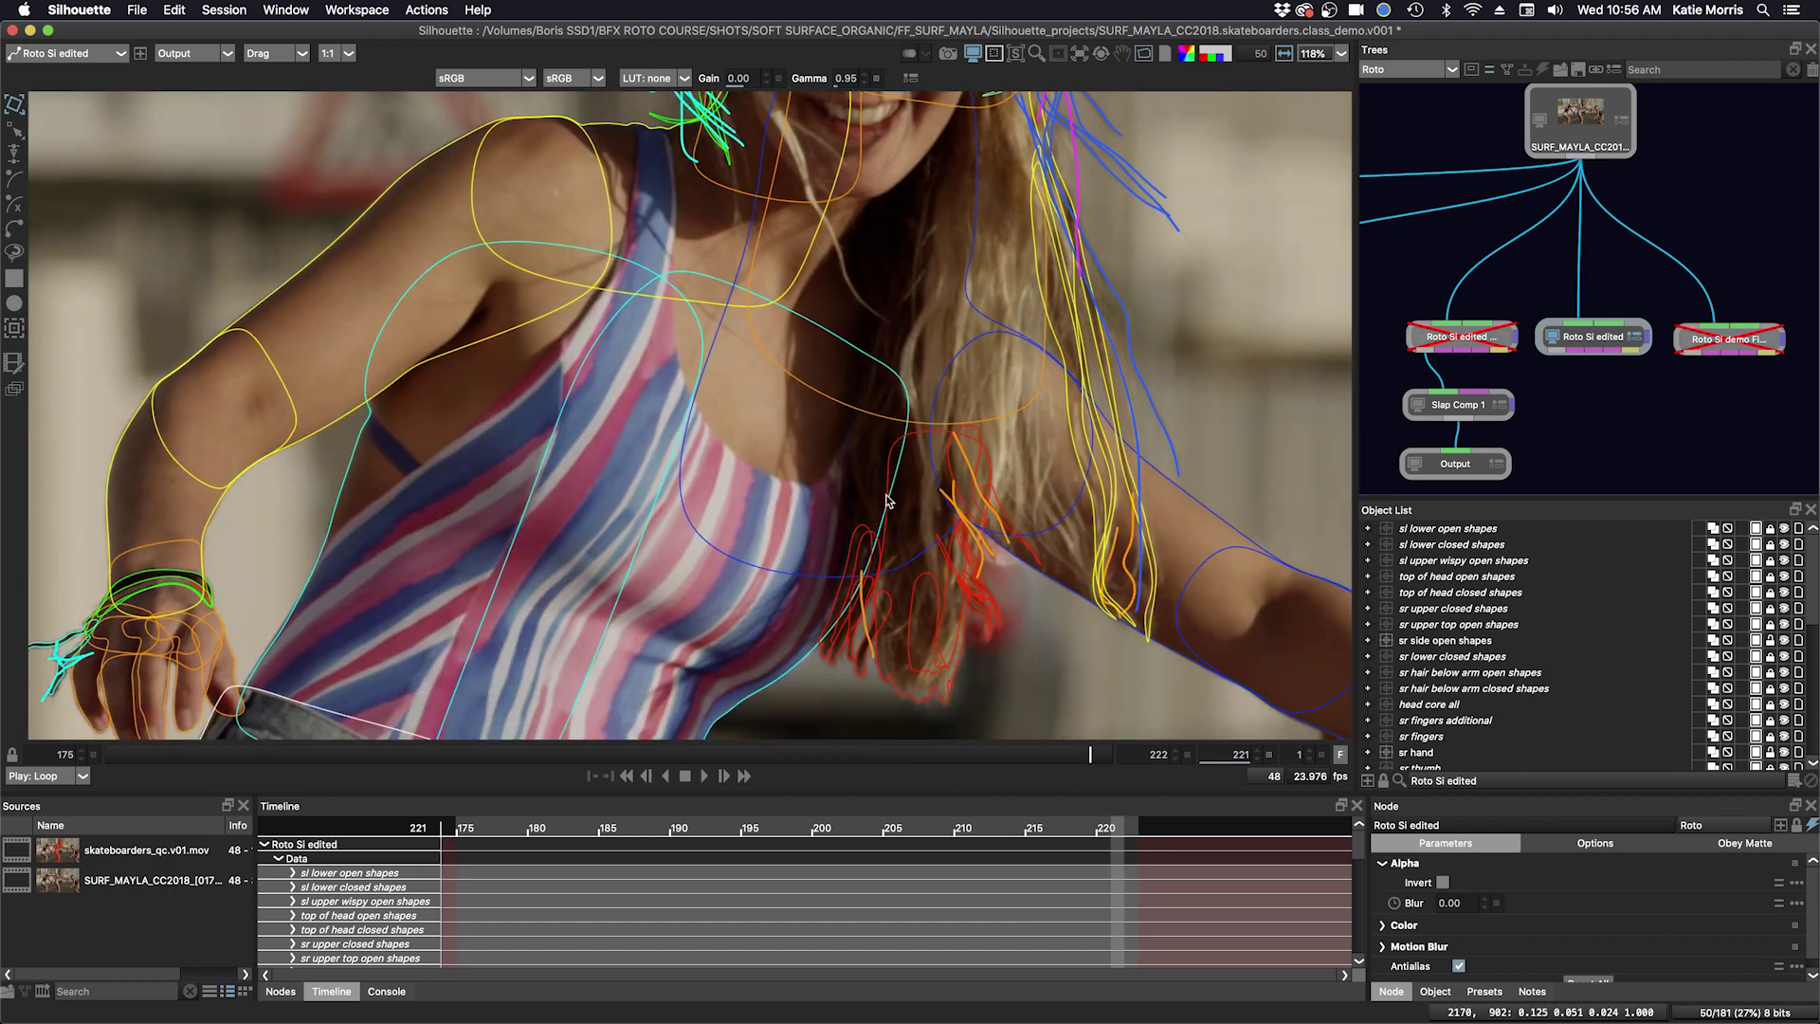
scroll(938, 391, down, 3)
scroll(985, 474, left, 10)
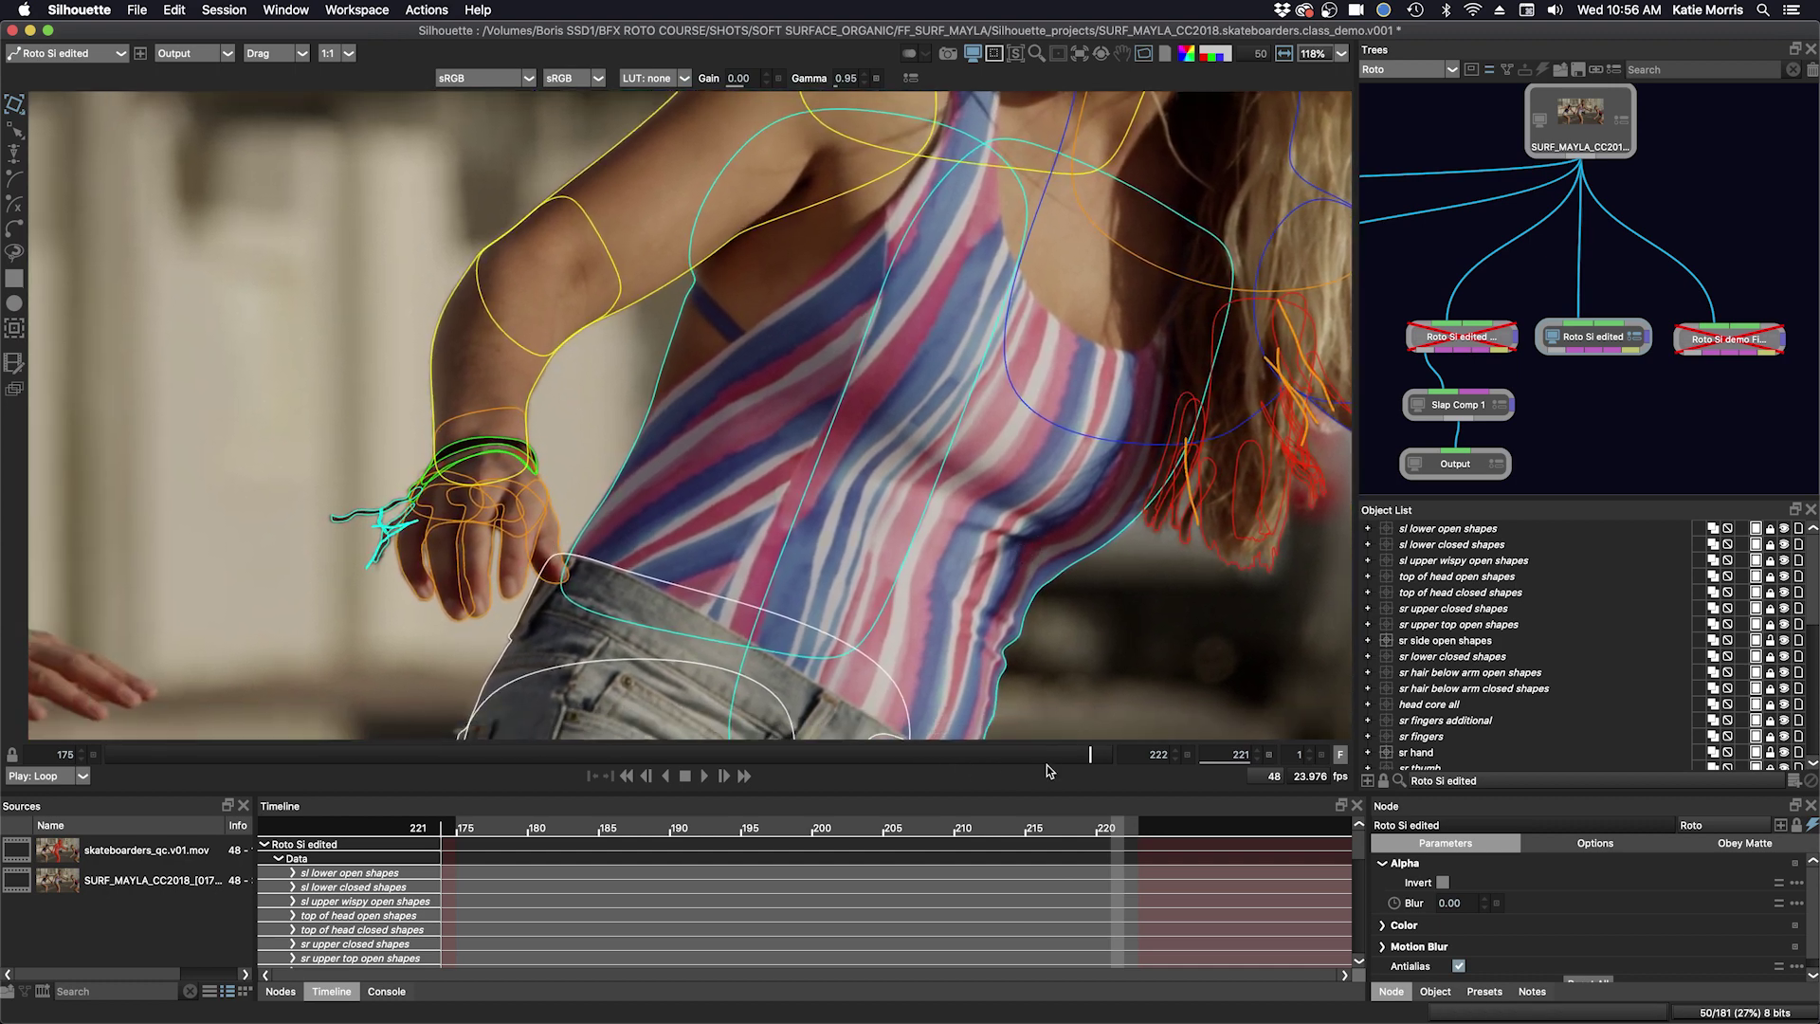
drag(1086, 766, 854, 766)
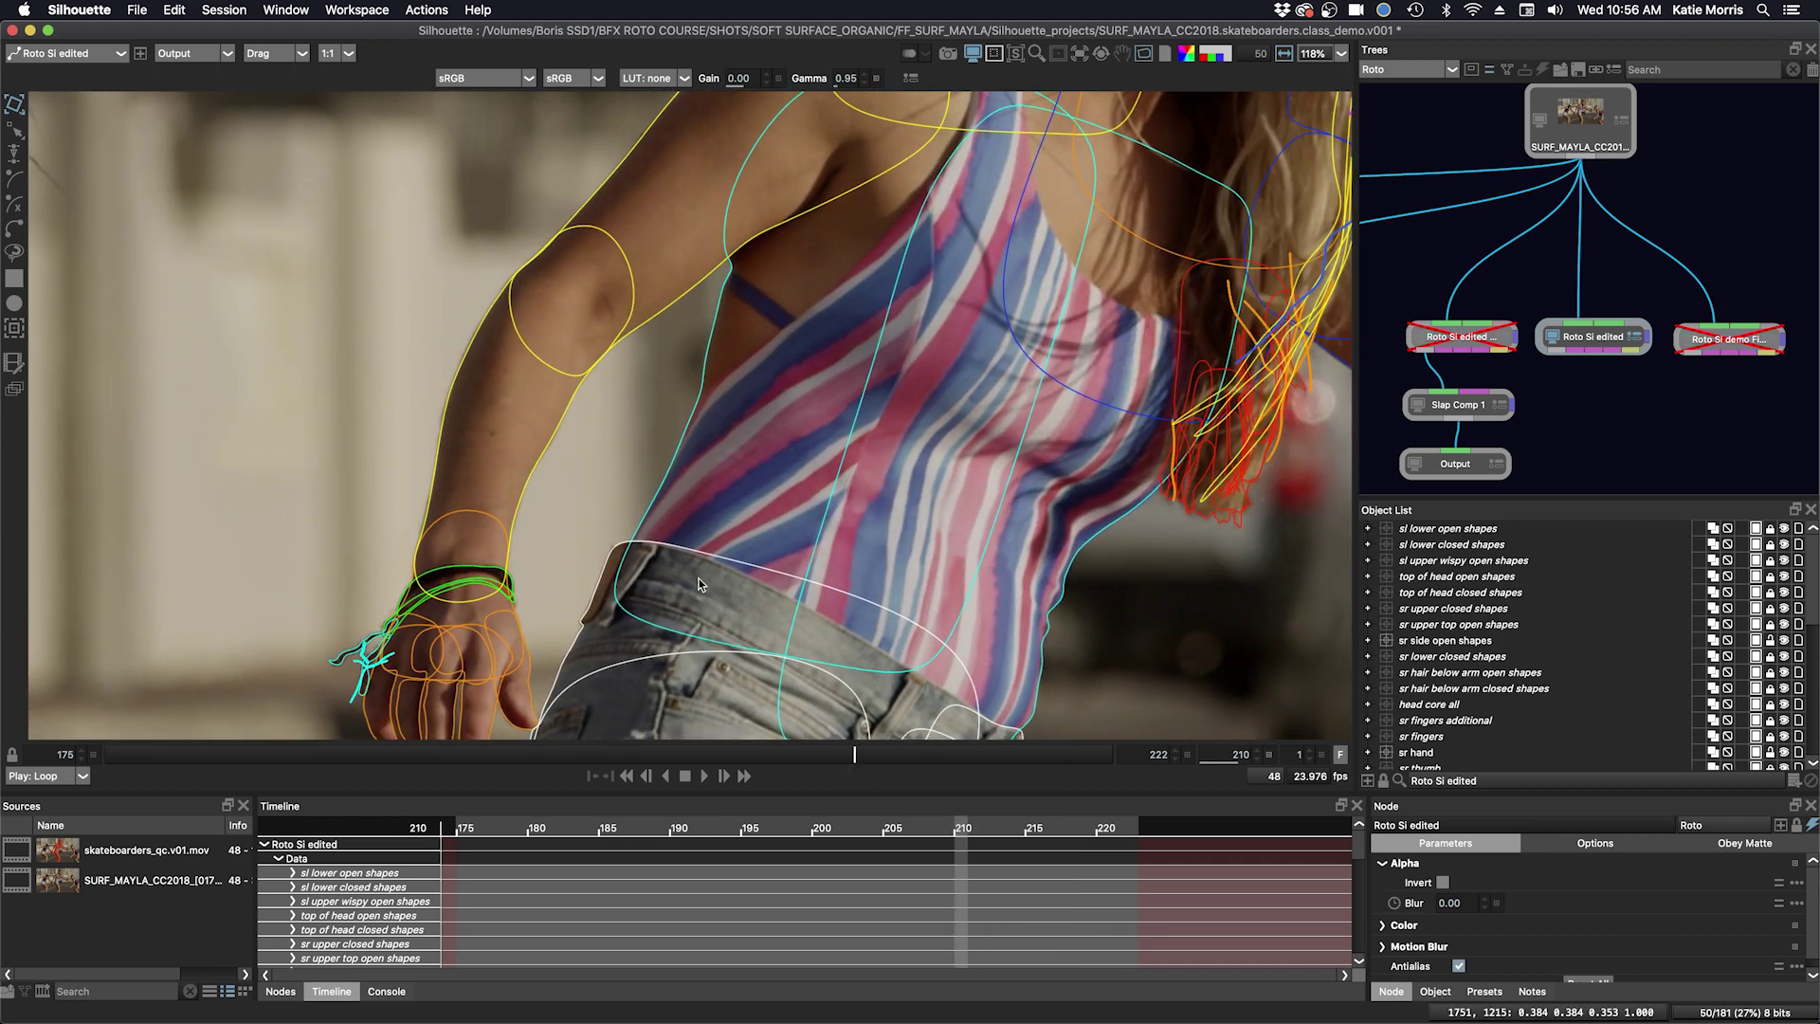
scroll(766, 462, down, 3)
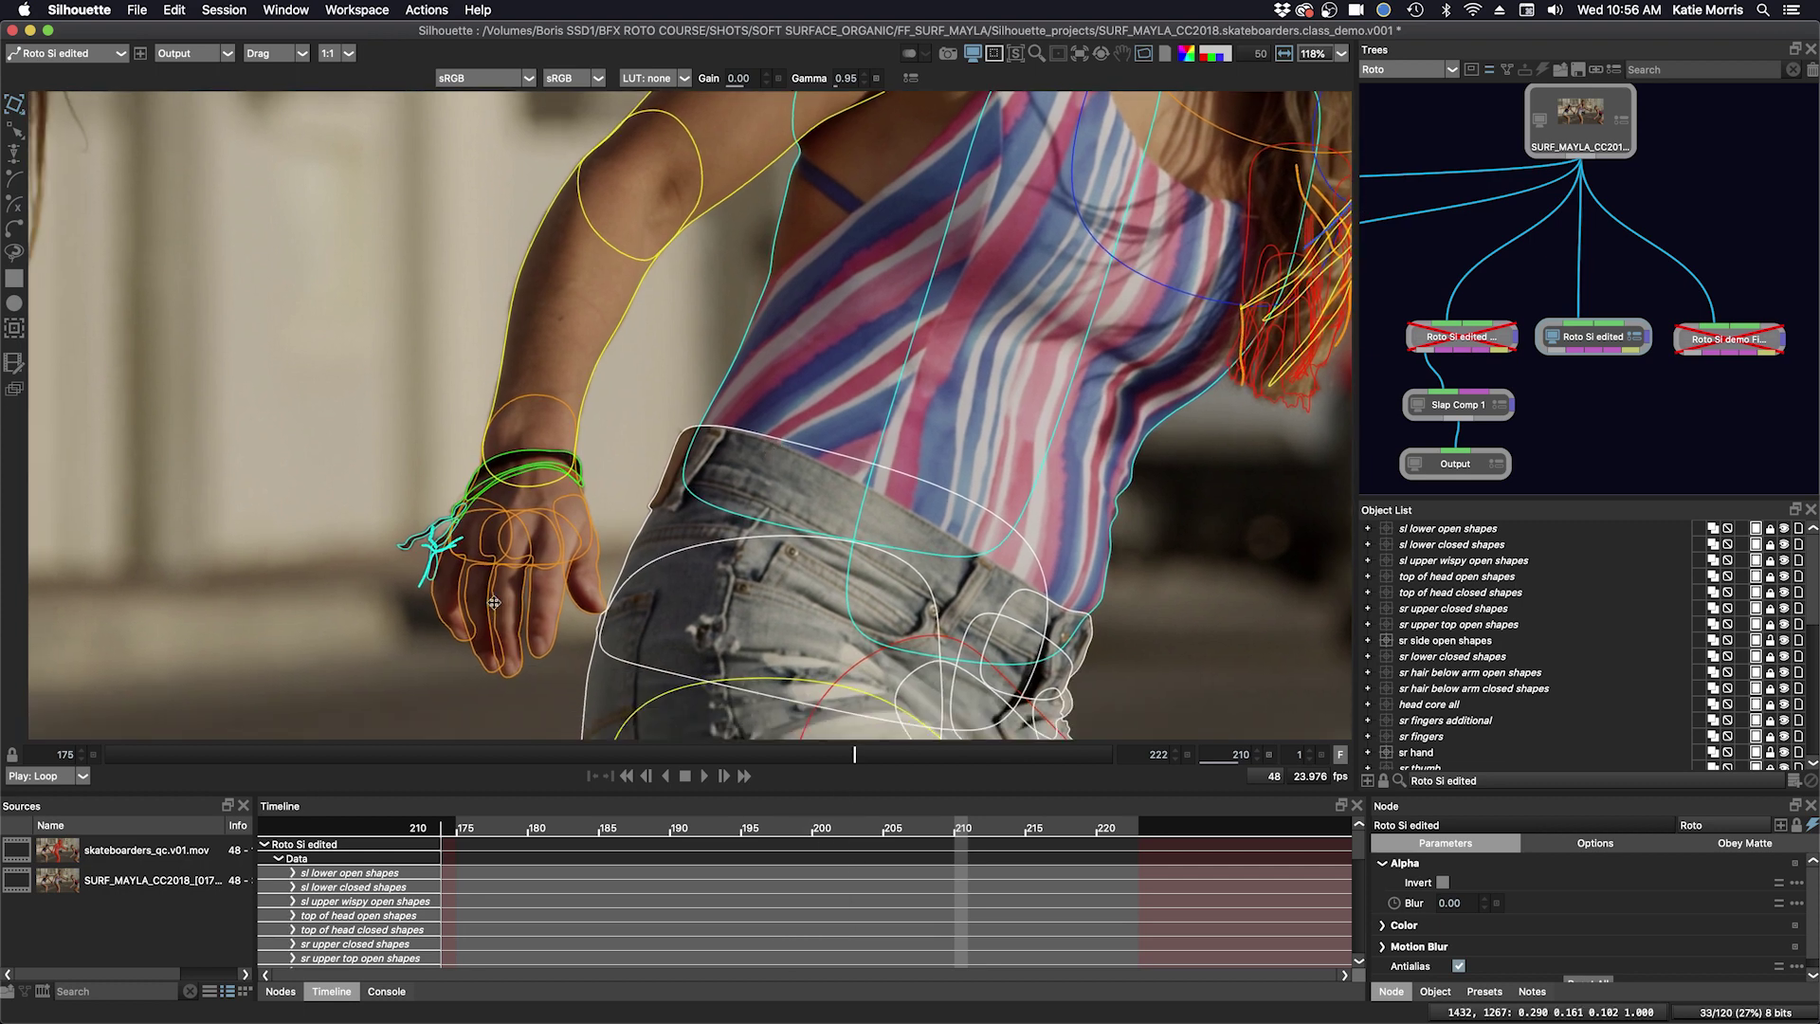
scroll(604, 553, down, 2)
scroll(604, 553, left, 4)
scroll(604, 553, up, 3)
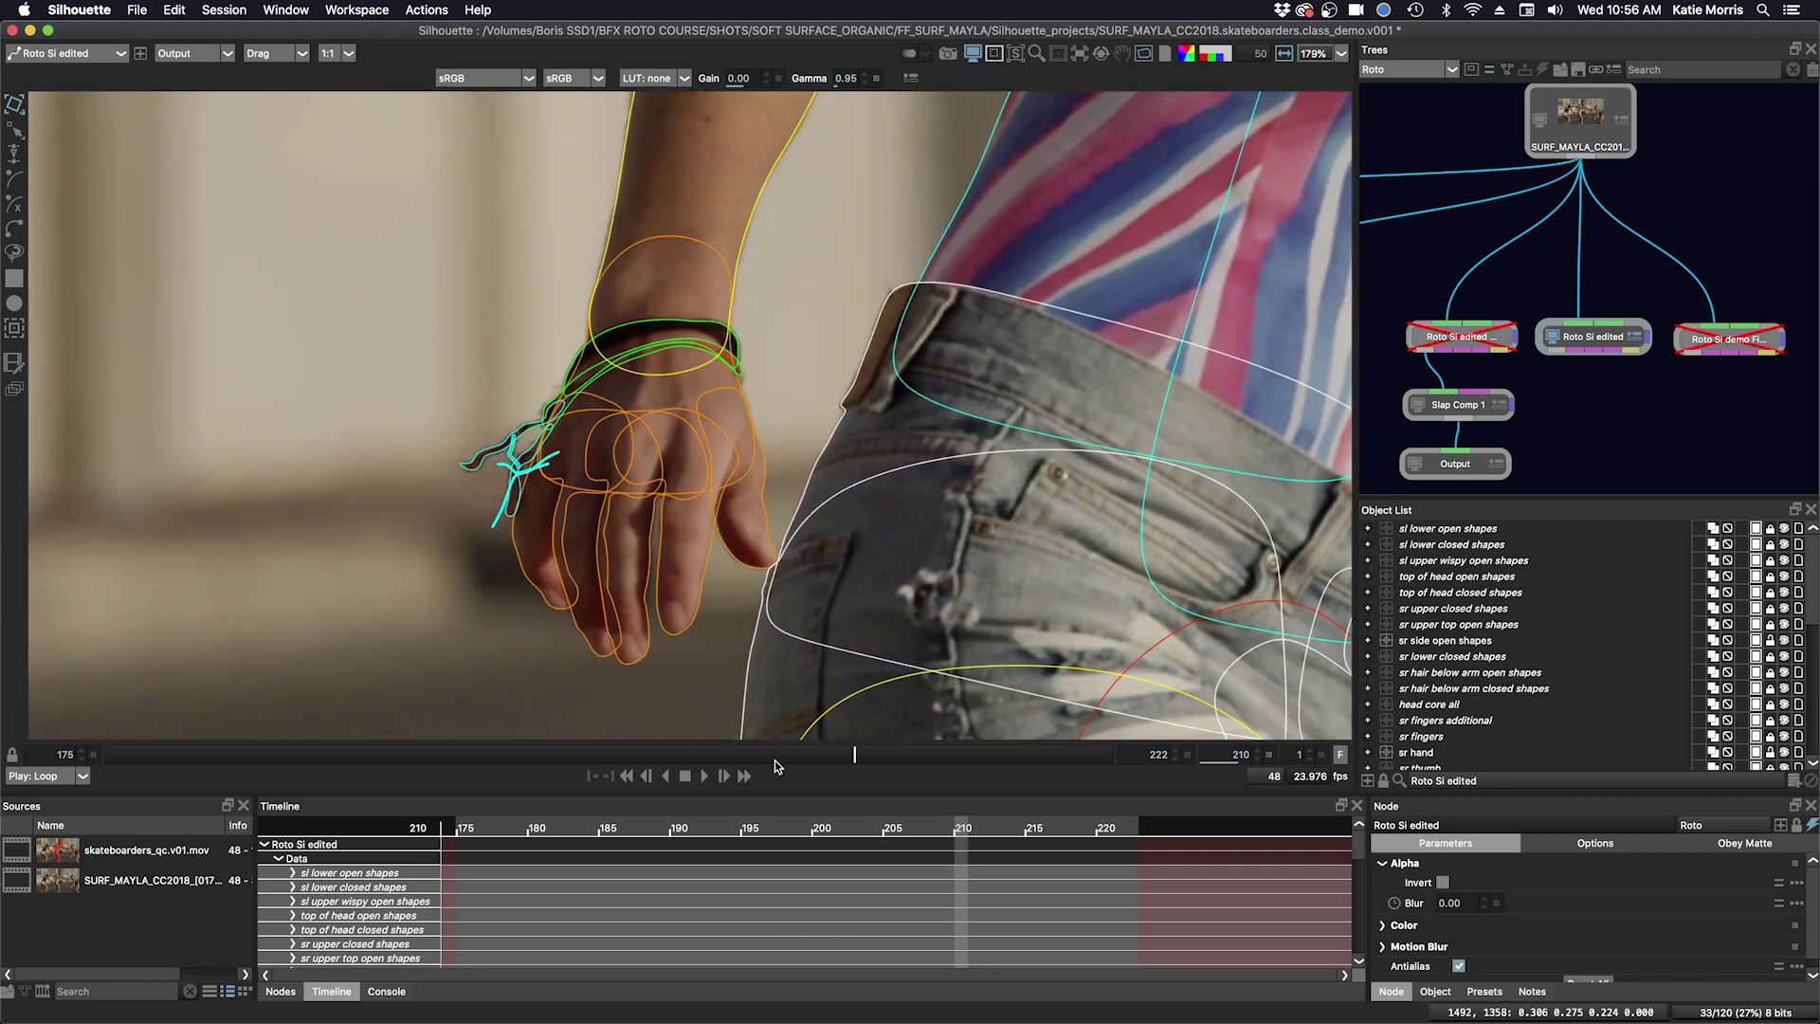
- Check the hand, bracelet and tassel shapes at frames 203 and 198 at close range, then go to frame 200
drag(835, 753, 705, 756)
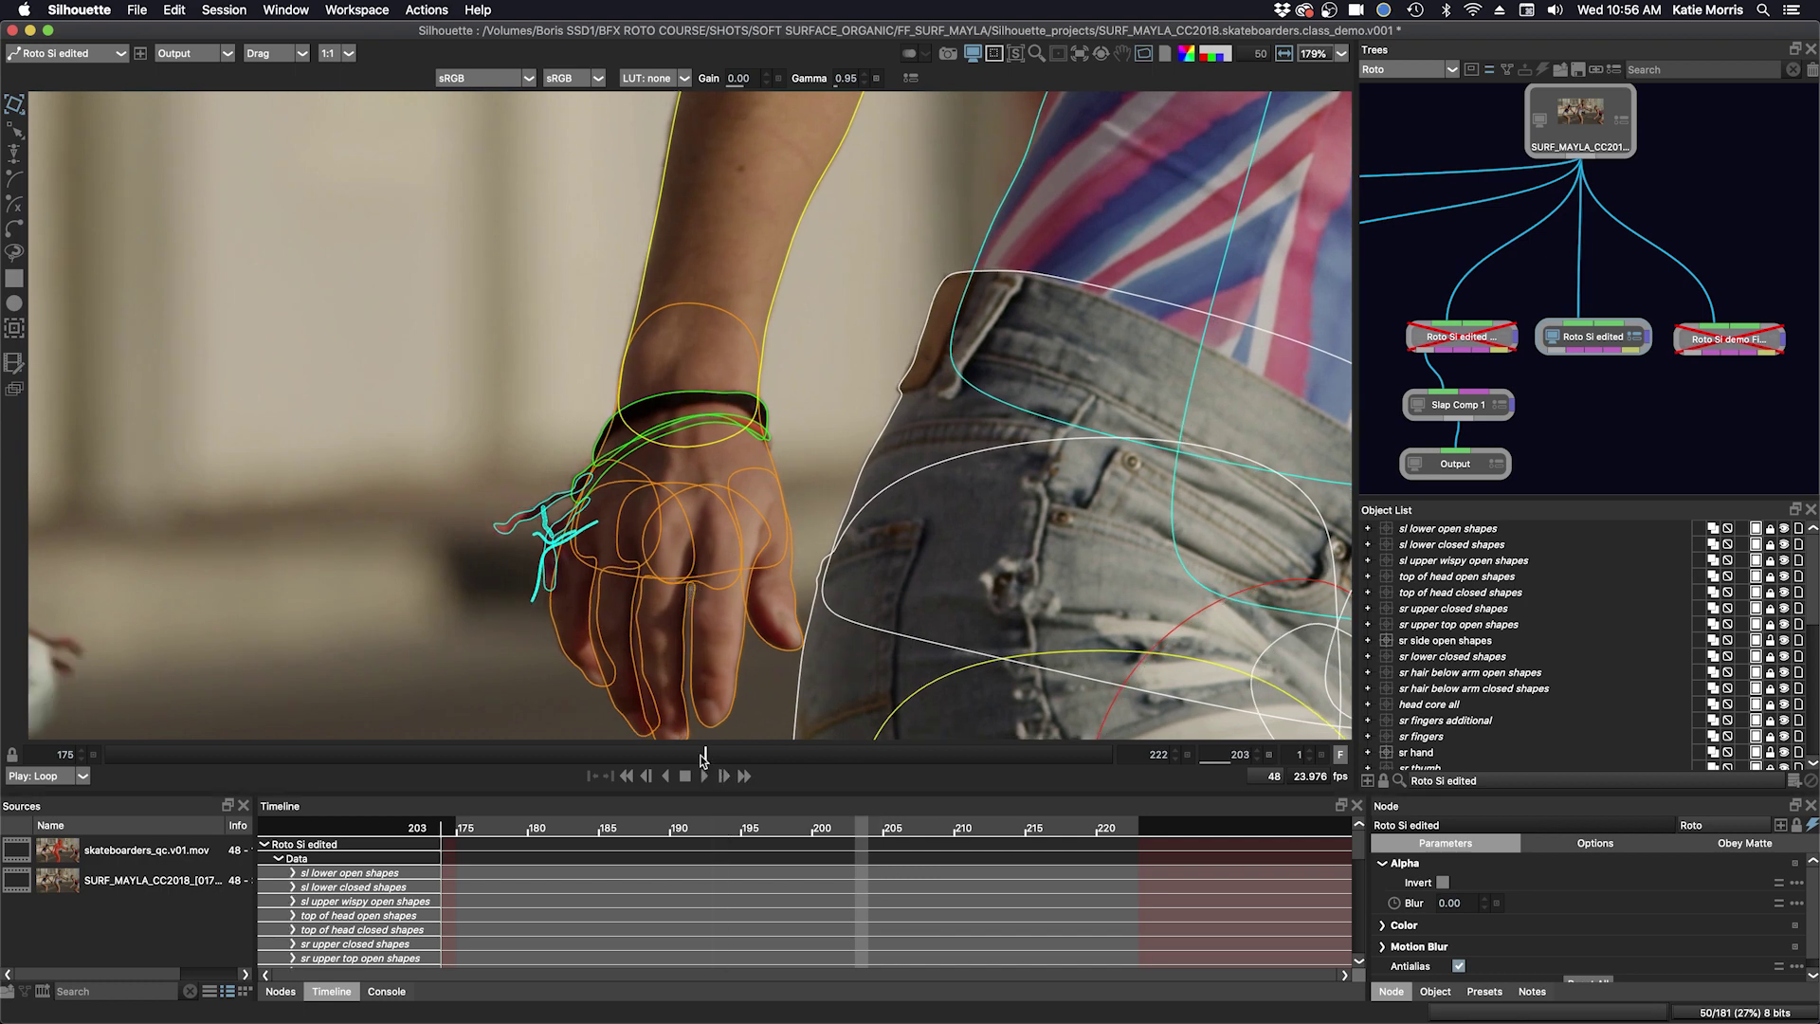
drag(704, 758, 599, 754)
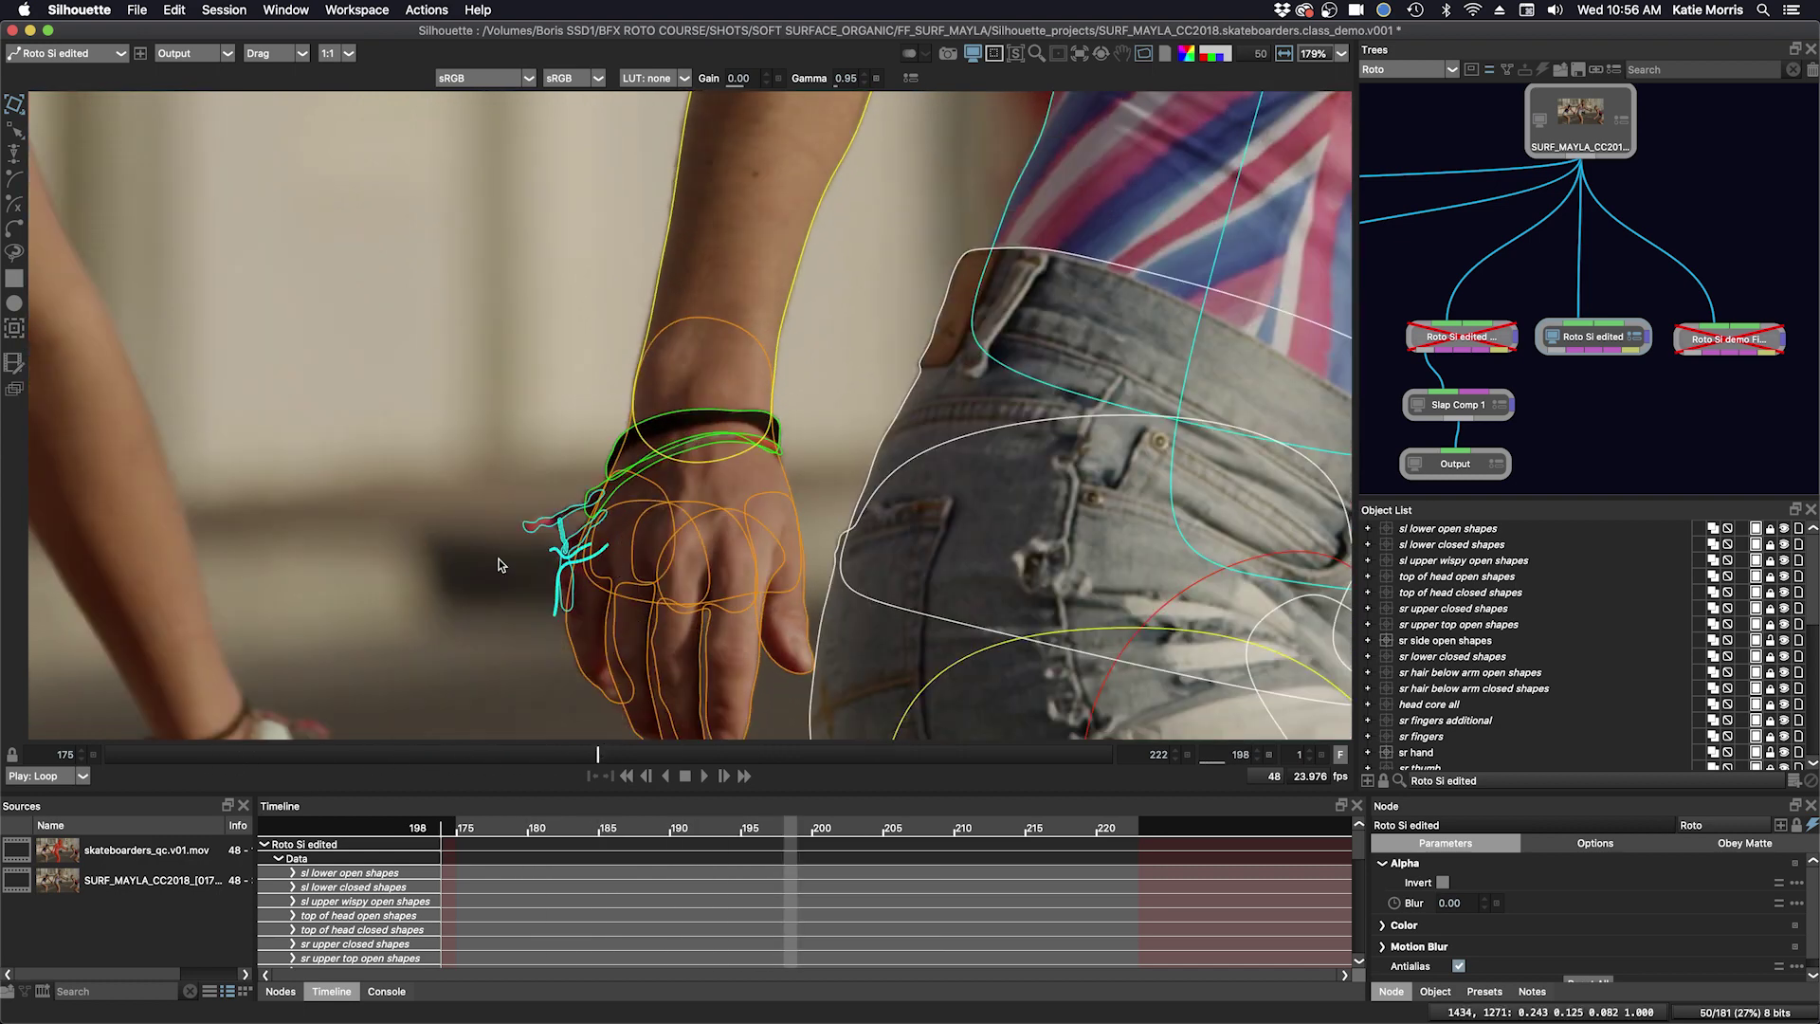
scroll(495, 578, up, 3)
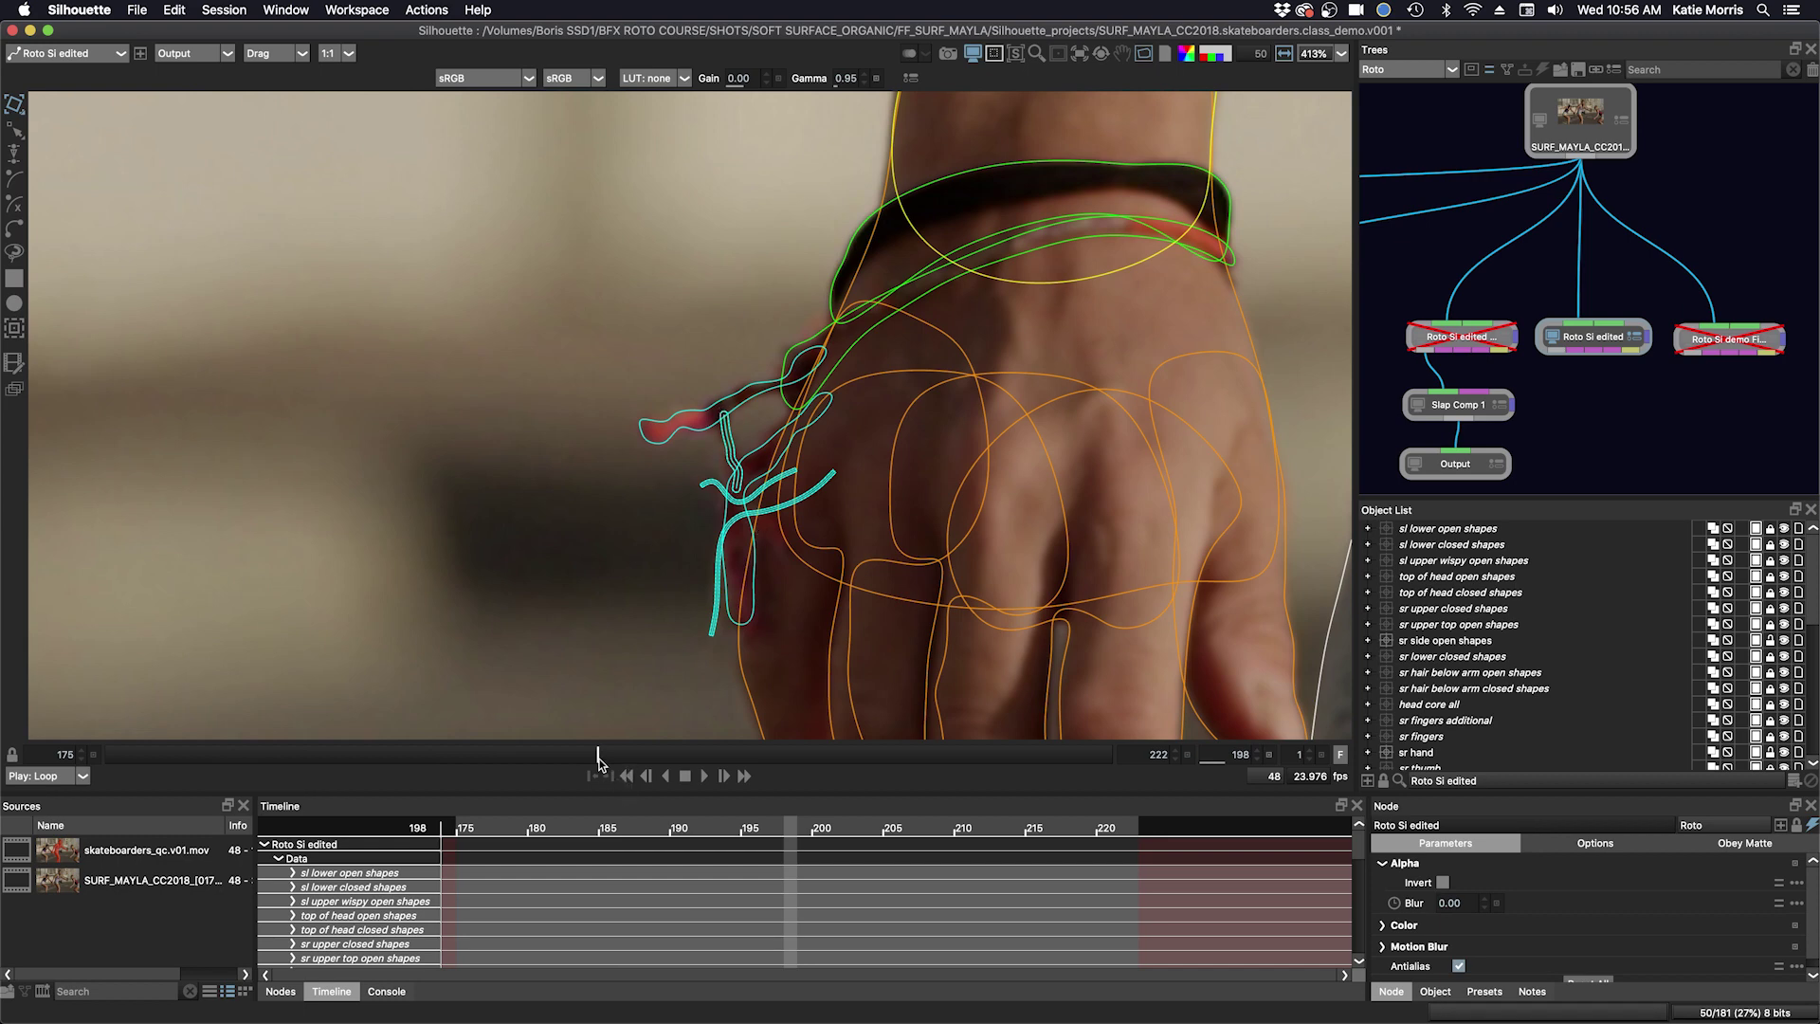
drag(601, 756, 646, 754)
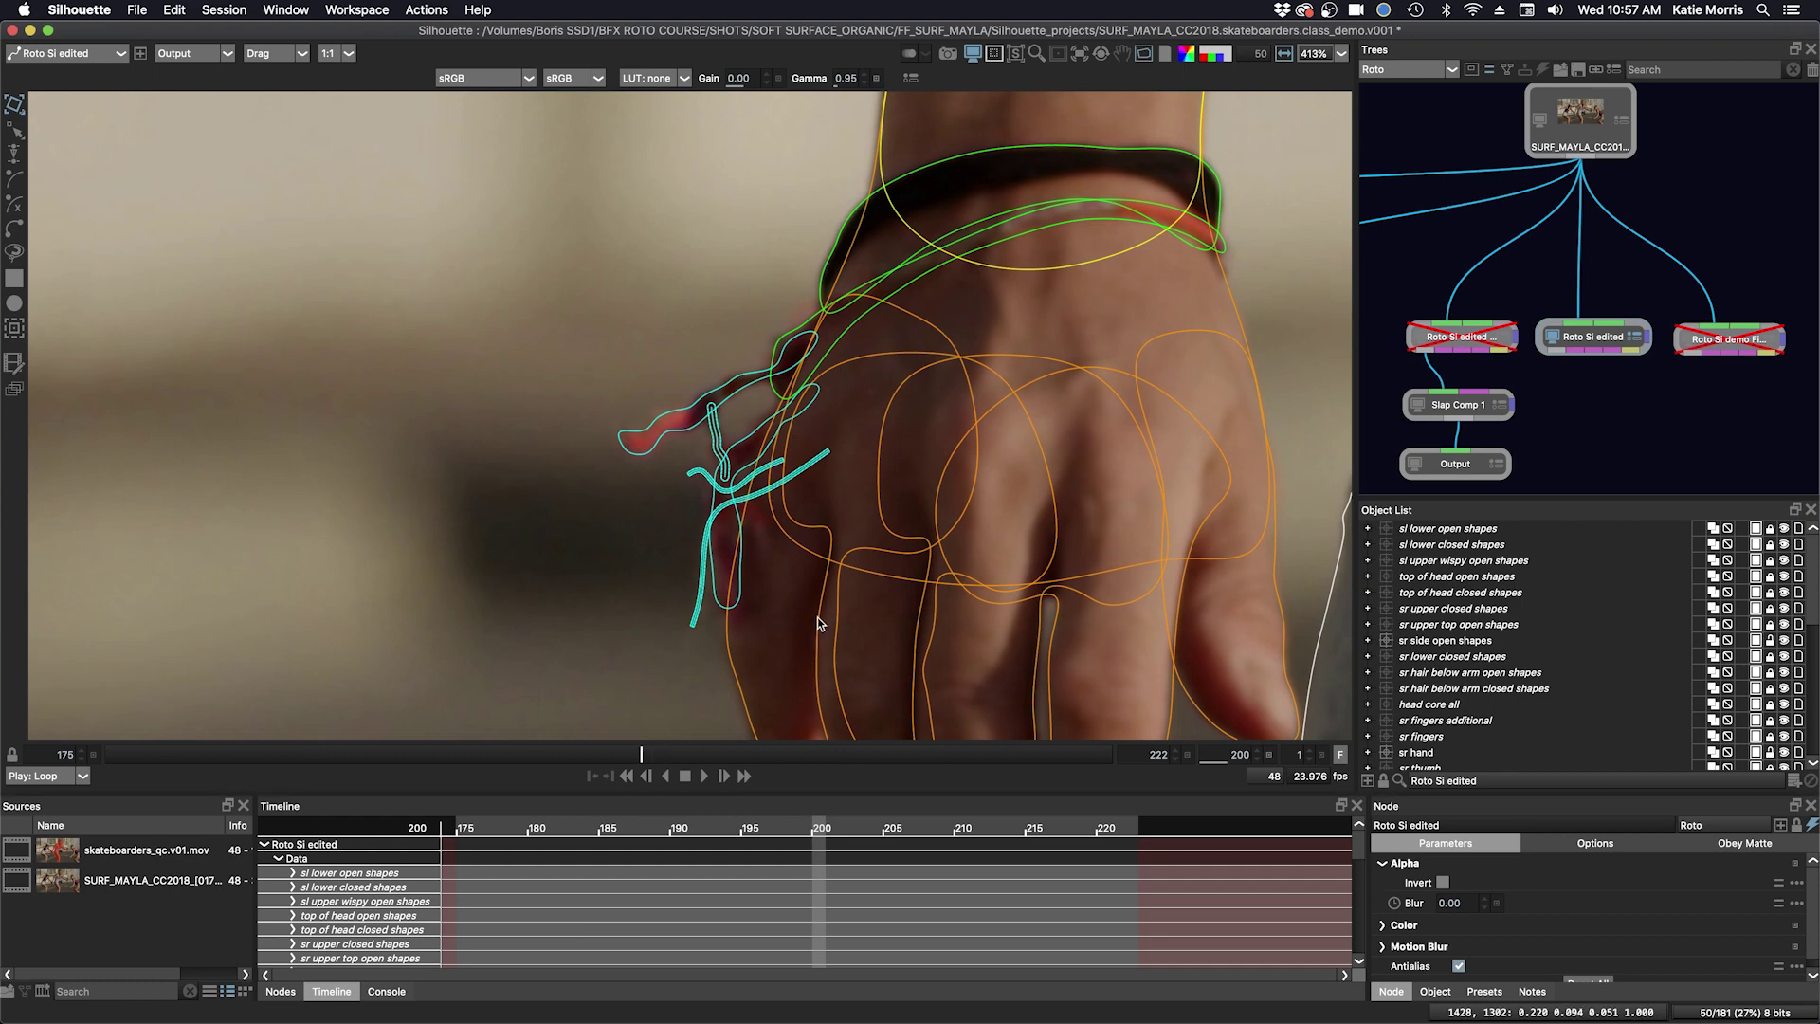
- Examine the finger shapes and the shorts' frayed fringe shapes closely at frame 200
drag(794, 610, 686, 361)
drag(931, 538, 597, 224)
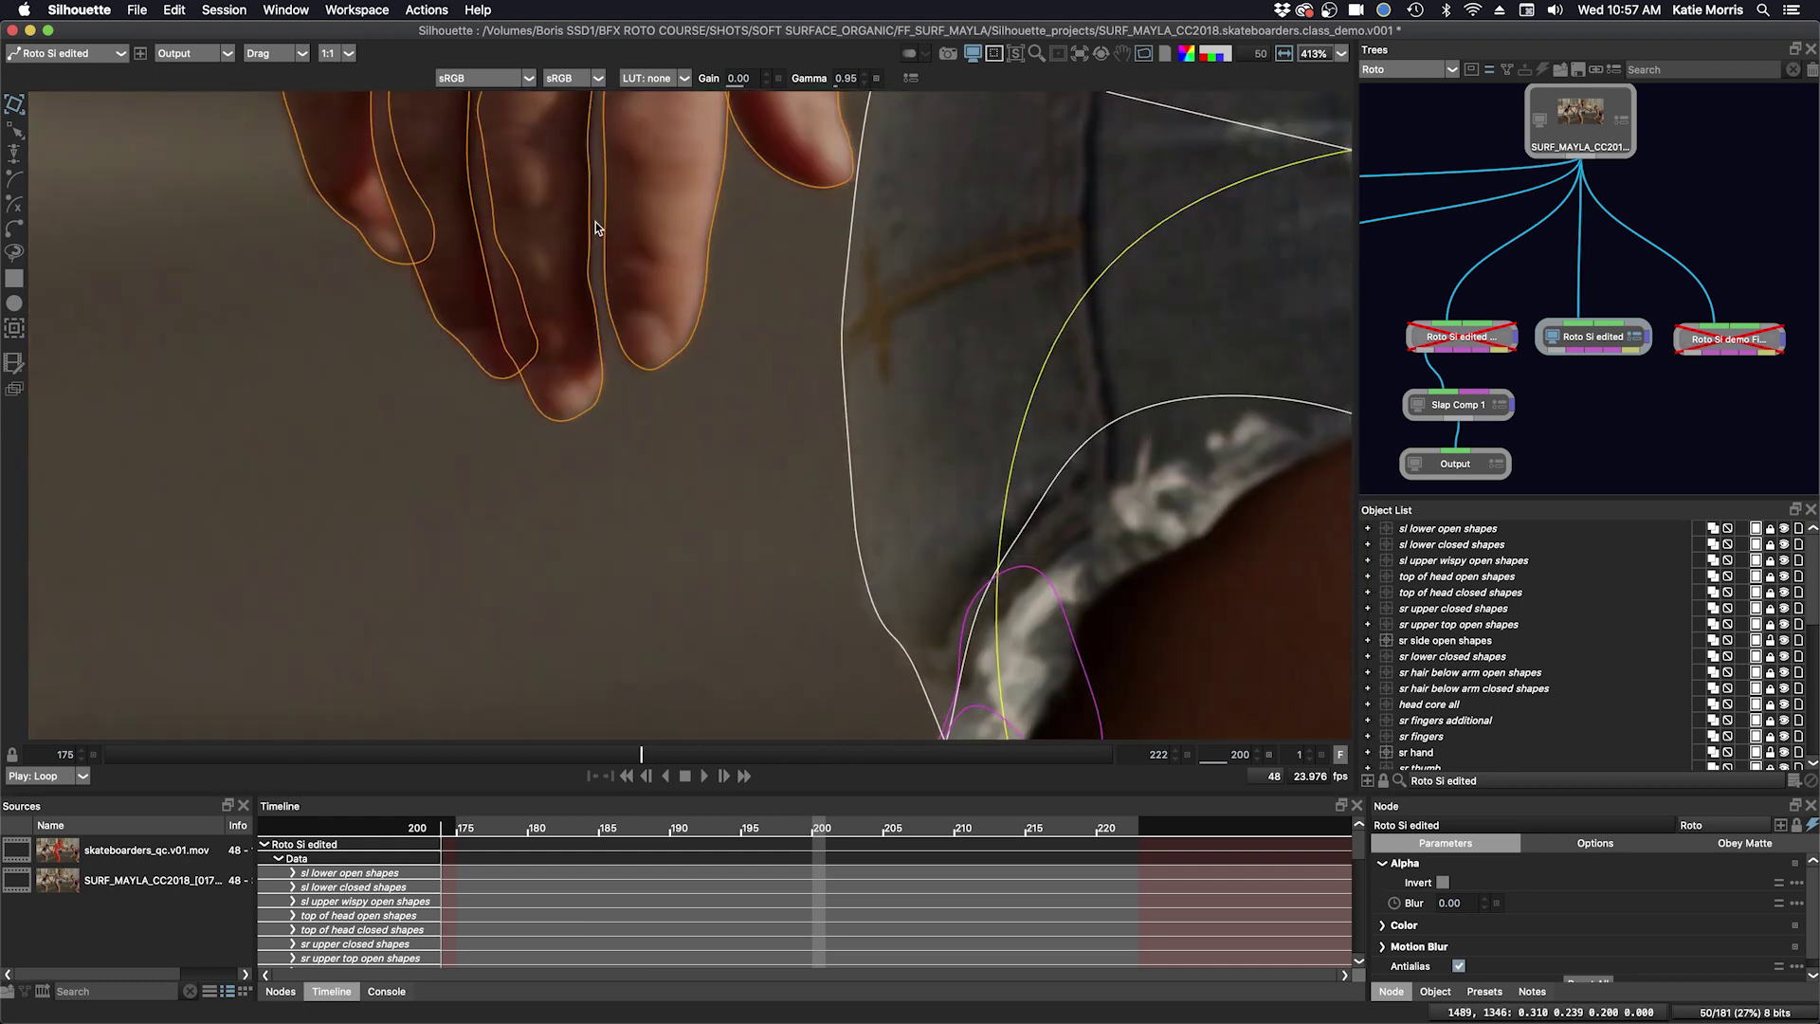
drag(720, 556, 707, 33)
drag(841, 301, 616, 322)
scroll(616, 322, up, 2)
scroll(616, 322, right, 1)
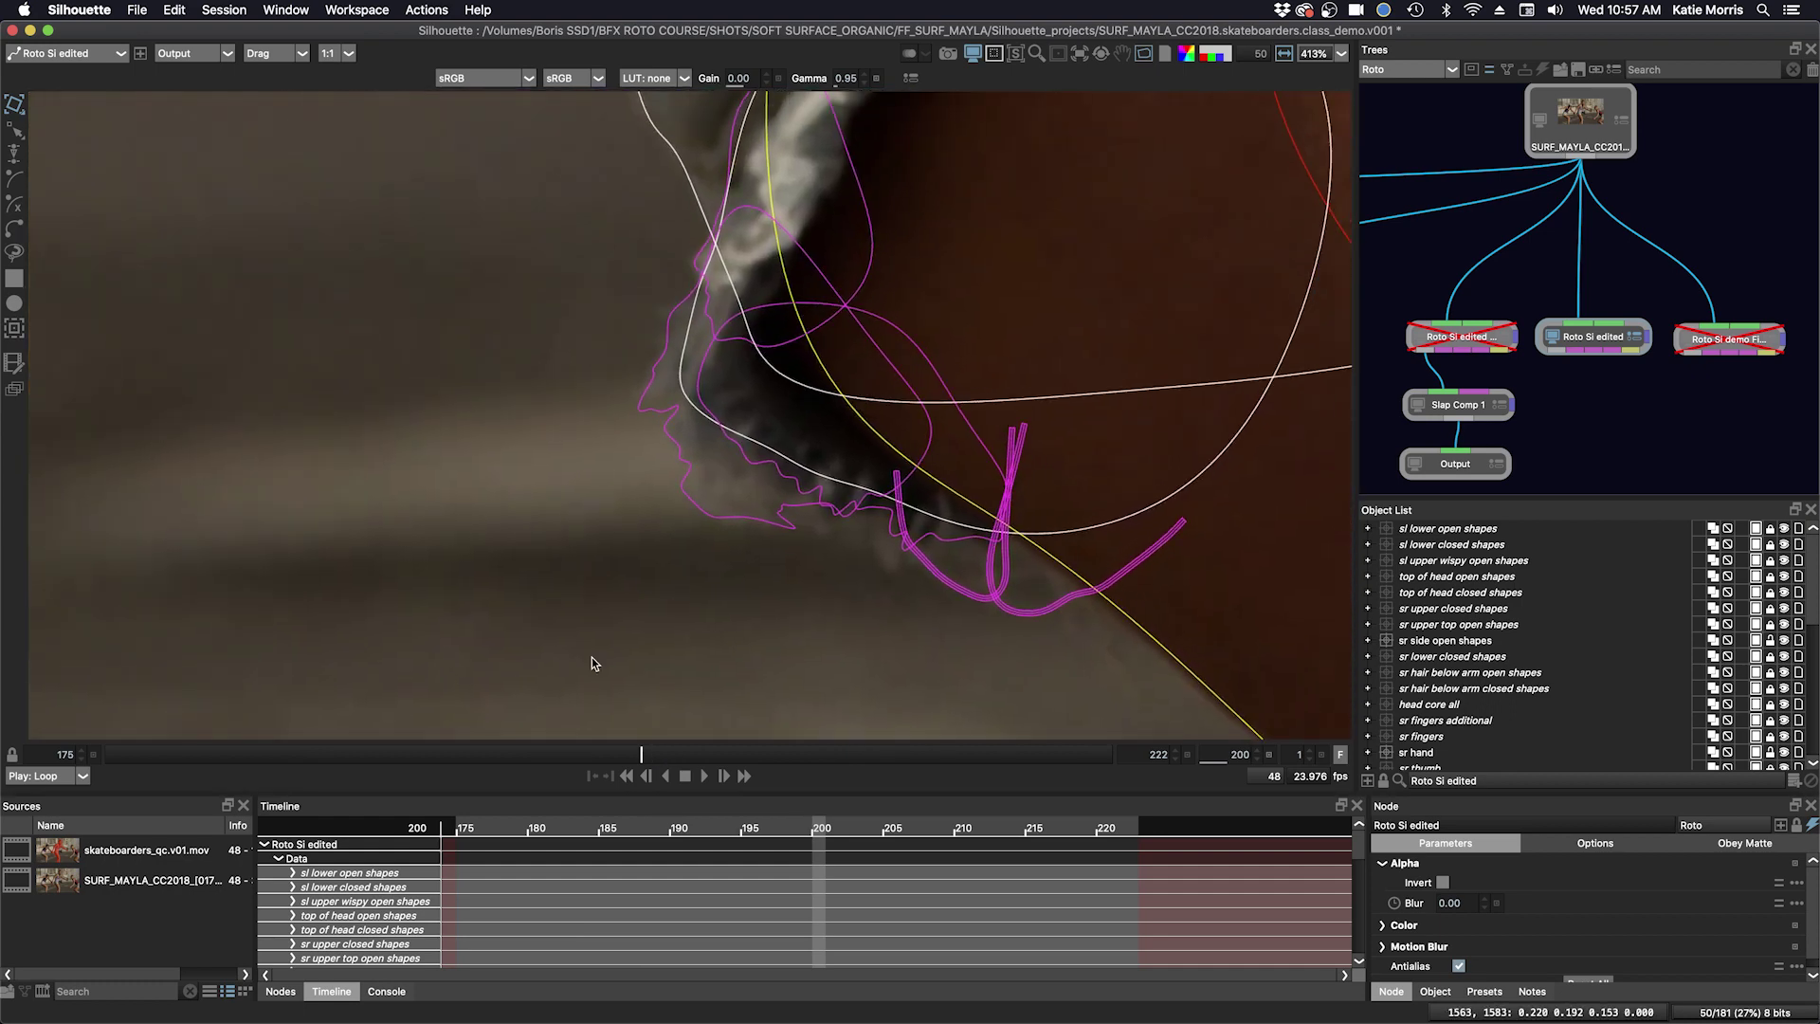
mouse_move(617, 756)
mouse_down()
mouse_move(434, 745)
mouse_move(642, 739)
mouse_up()
scroll(749, 559, down, 4)
scroll(749, 560, right, 2)
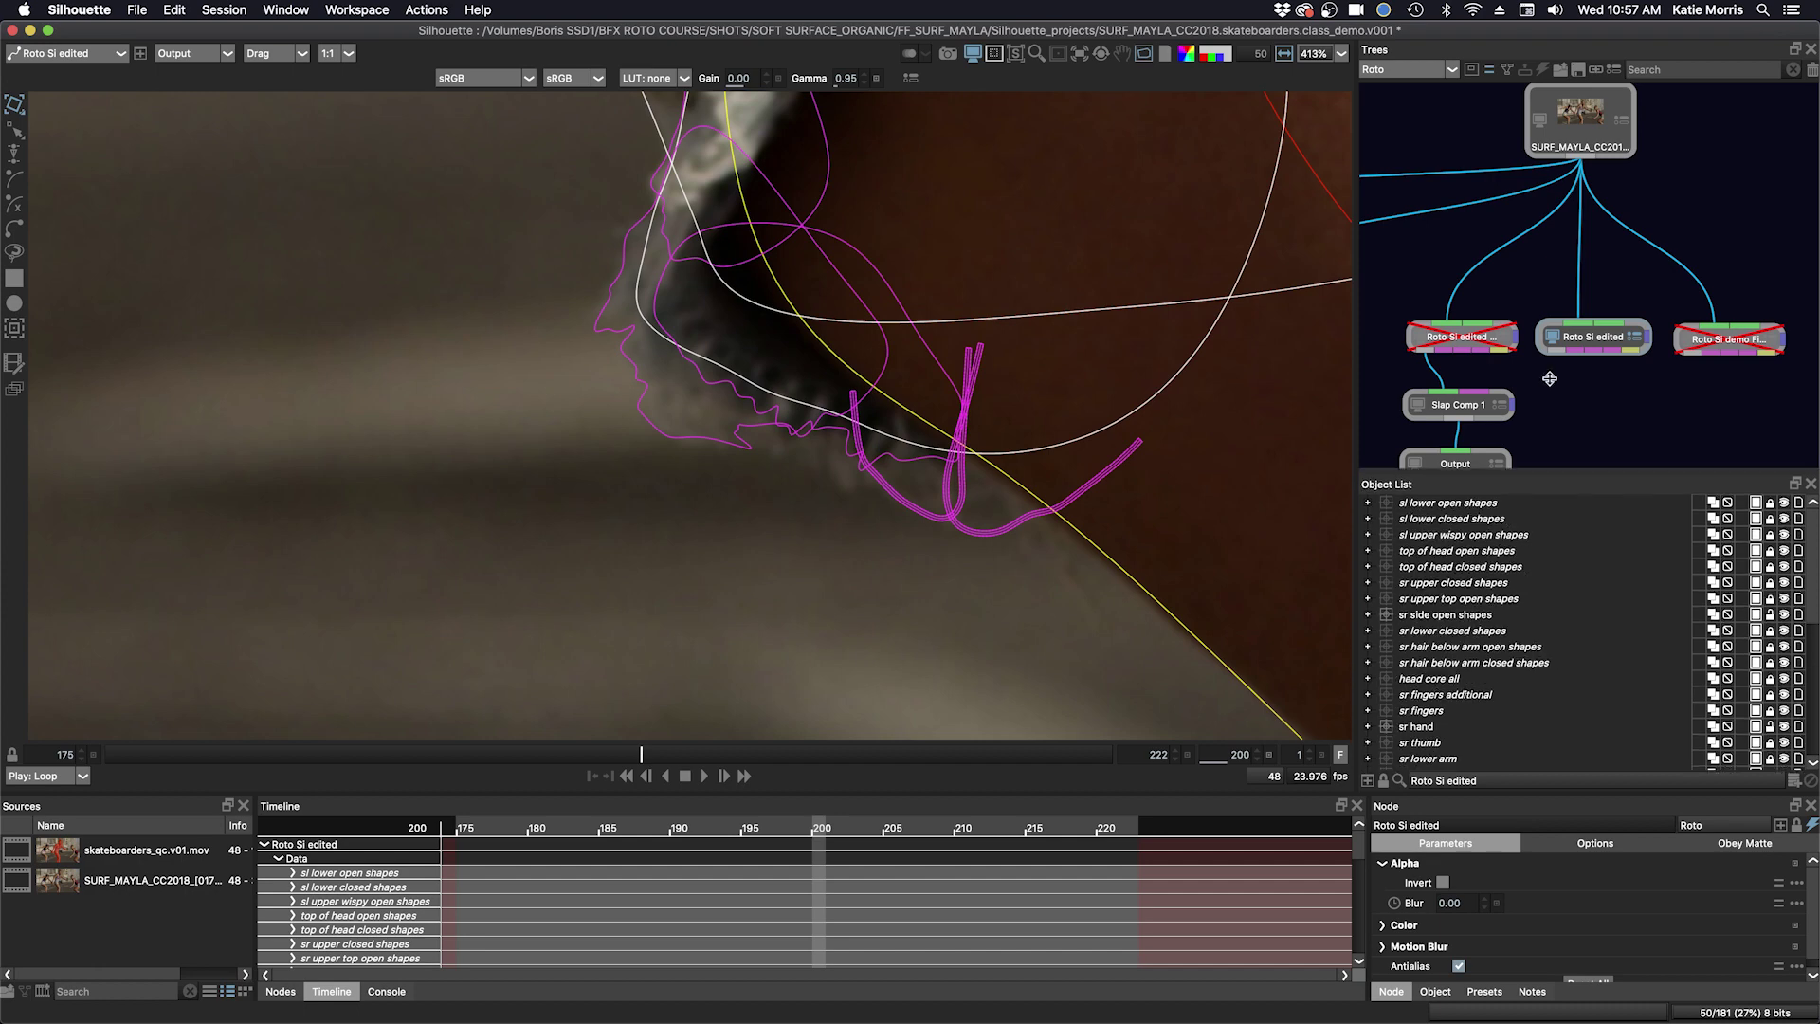
- Enlarge the Object List and expand the shorts upper fringe, shorts lower fringe and shorts fringe core layers
drag(1540, 498, 1541, 280)
scroll(1559, 622, down, 3)
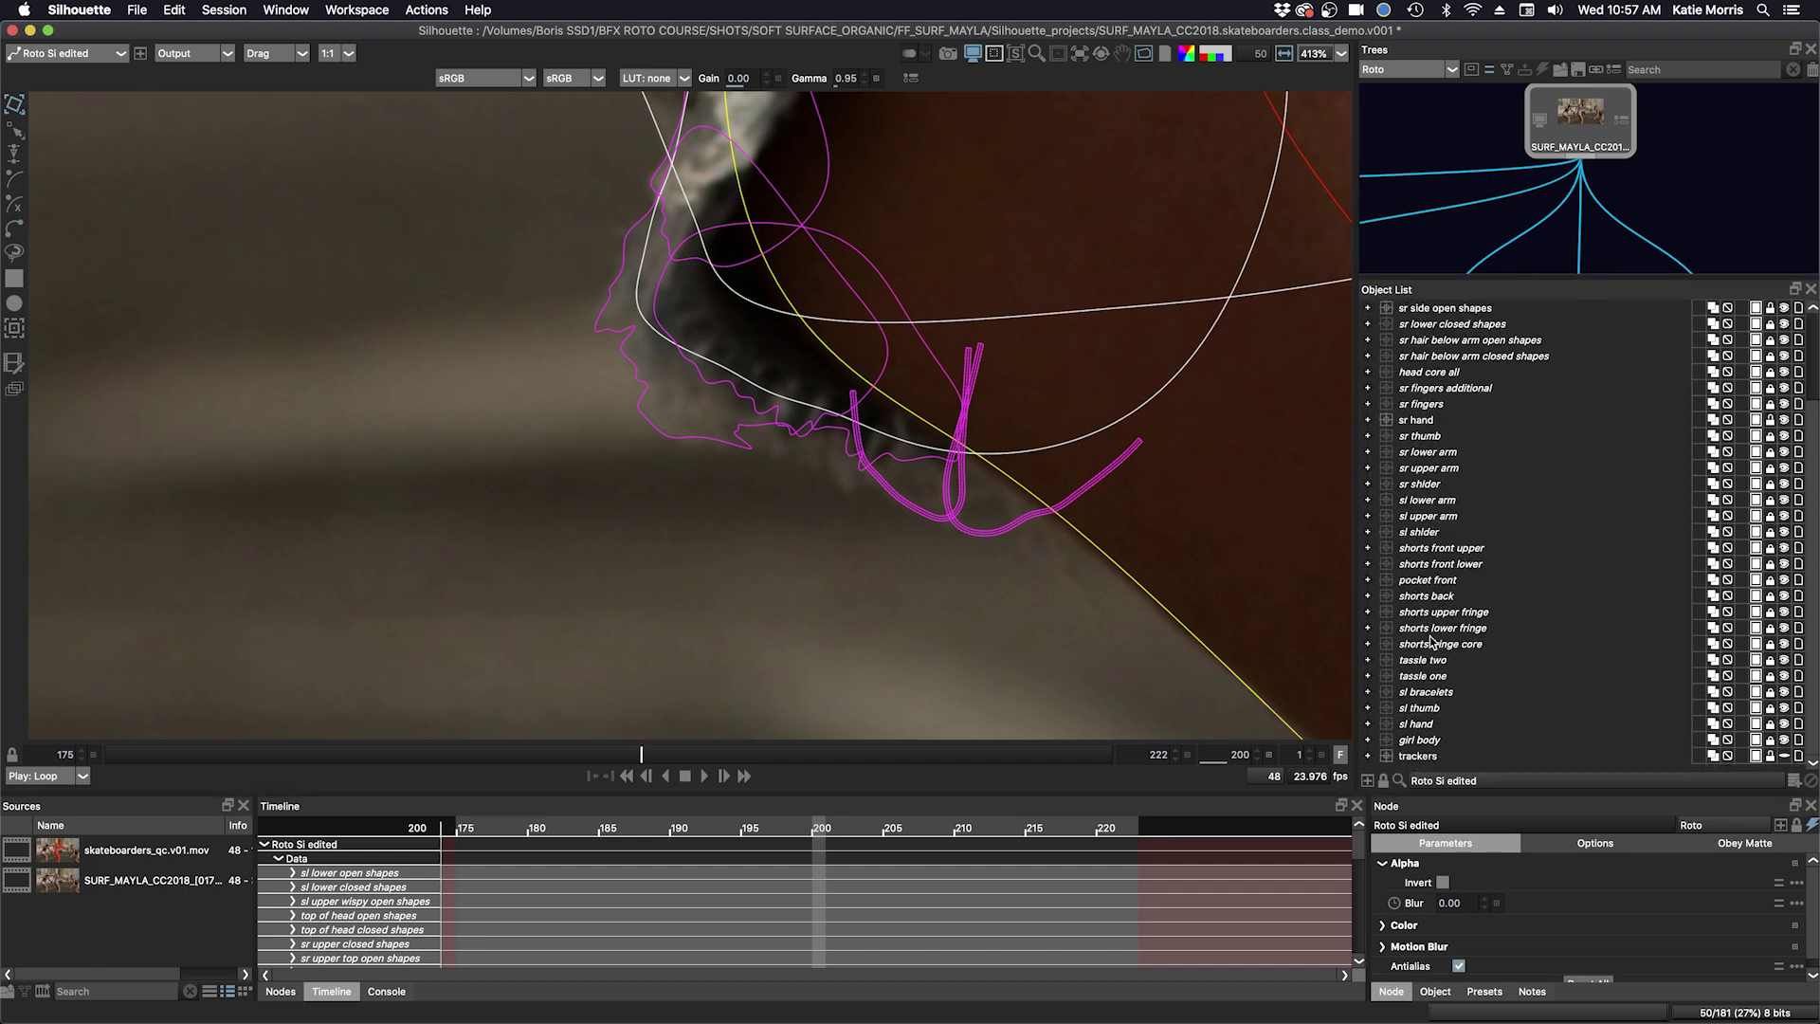
click(1368, 612)
click(1368, 676)
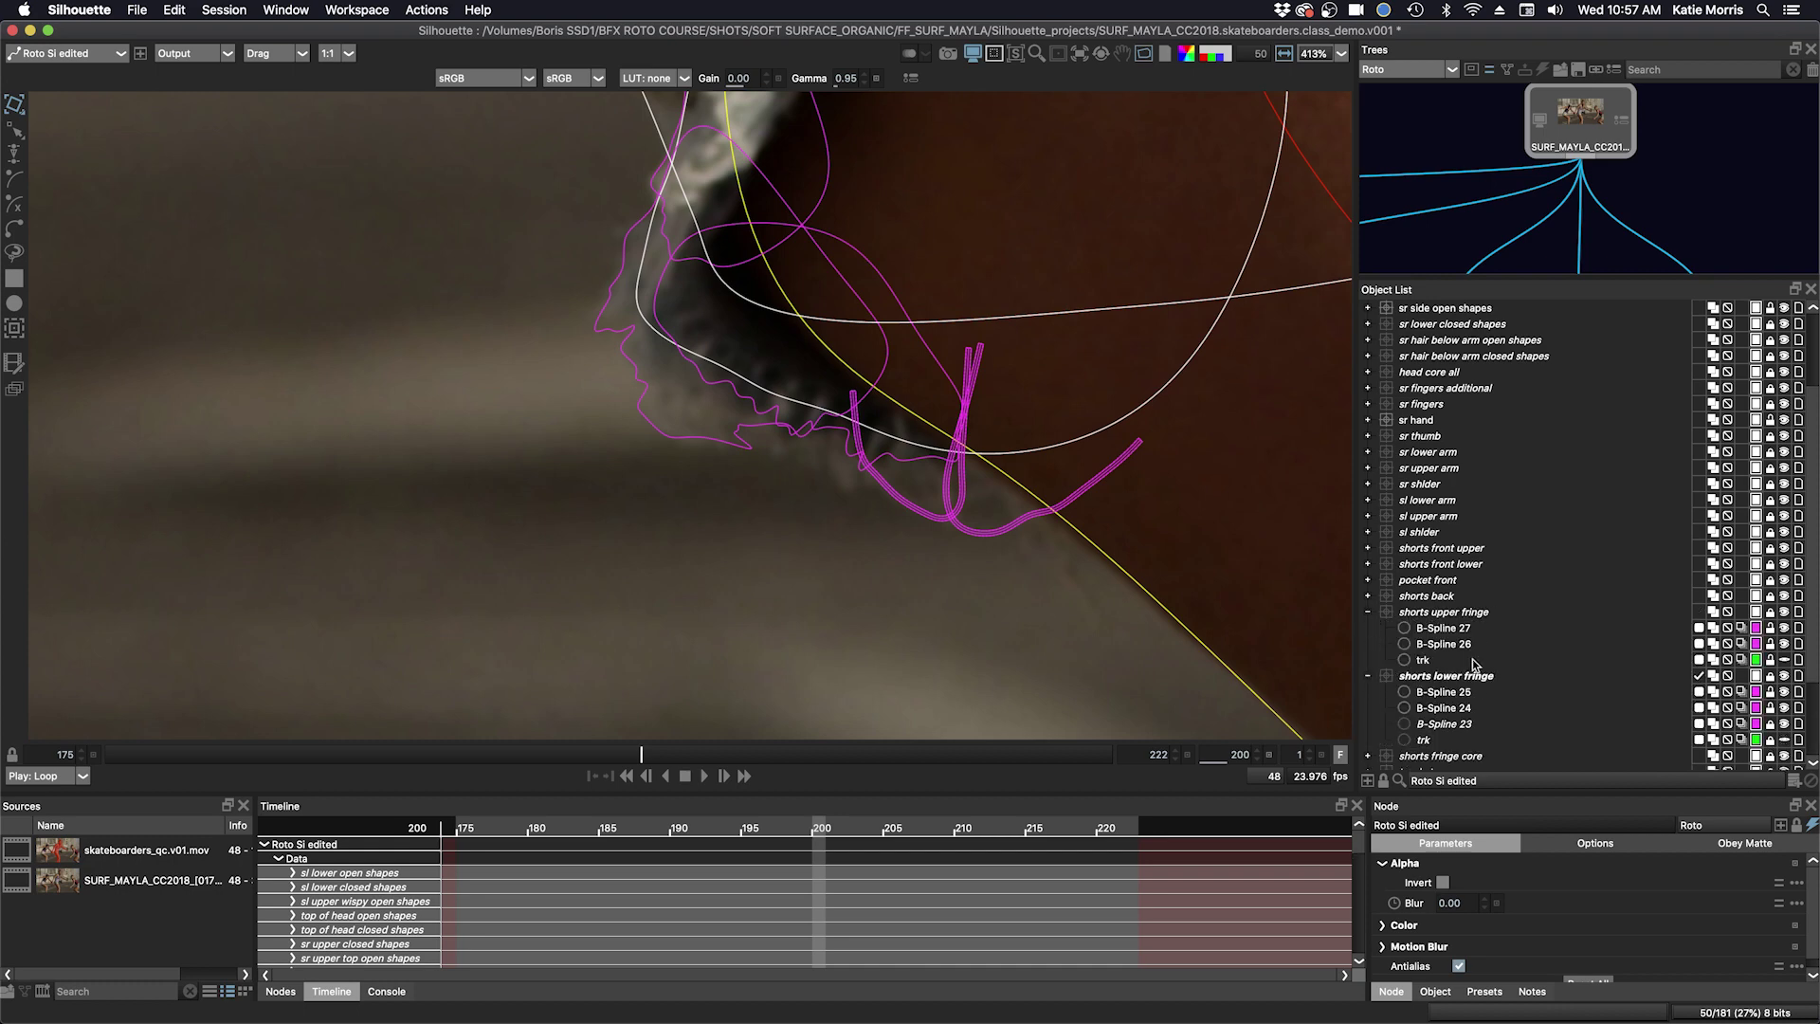
scroll(1367, 668, down, 2)
click(1367, 661)
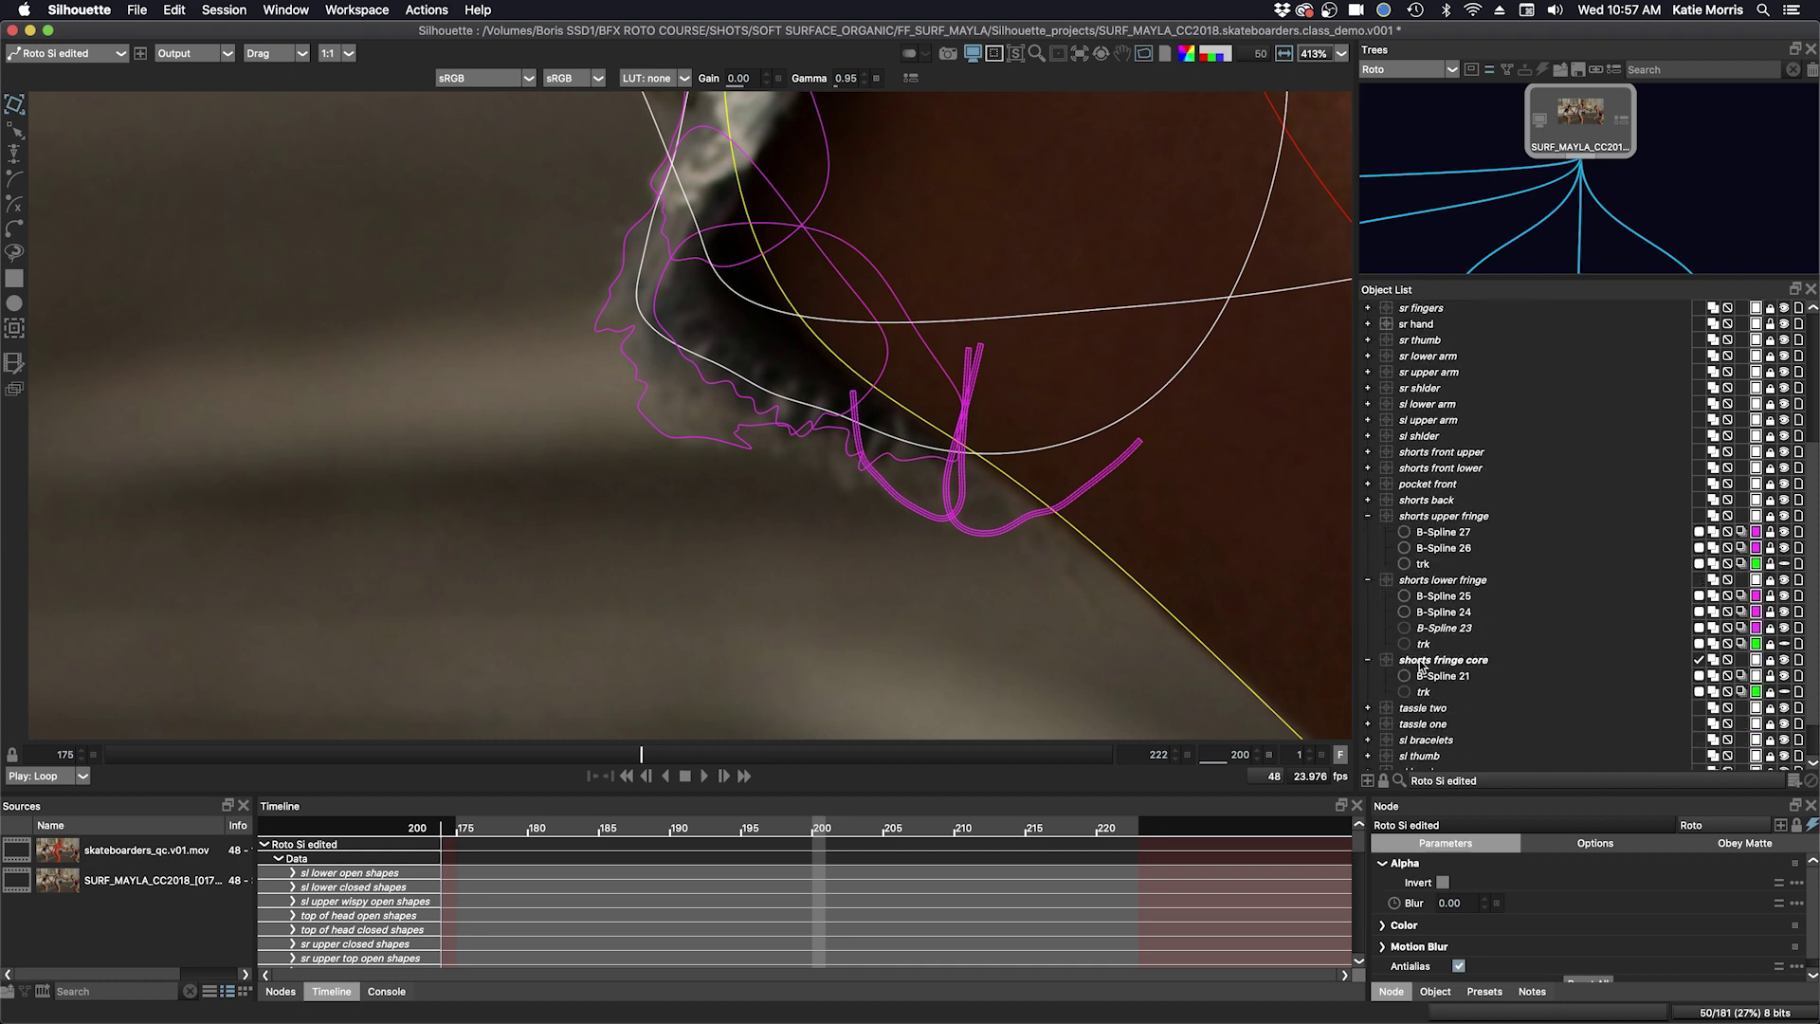
- Show the trk shapes of the three shorts fringe layers and check them on the fringe through to frame 207
click(1784, 564)
click(1785, 643)
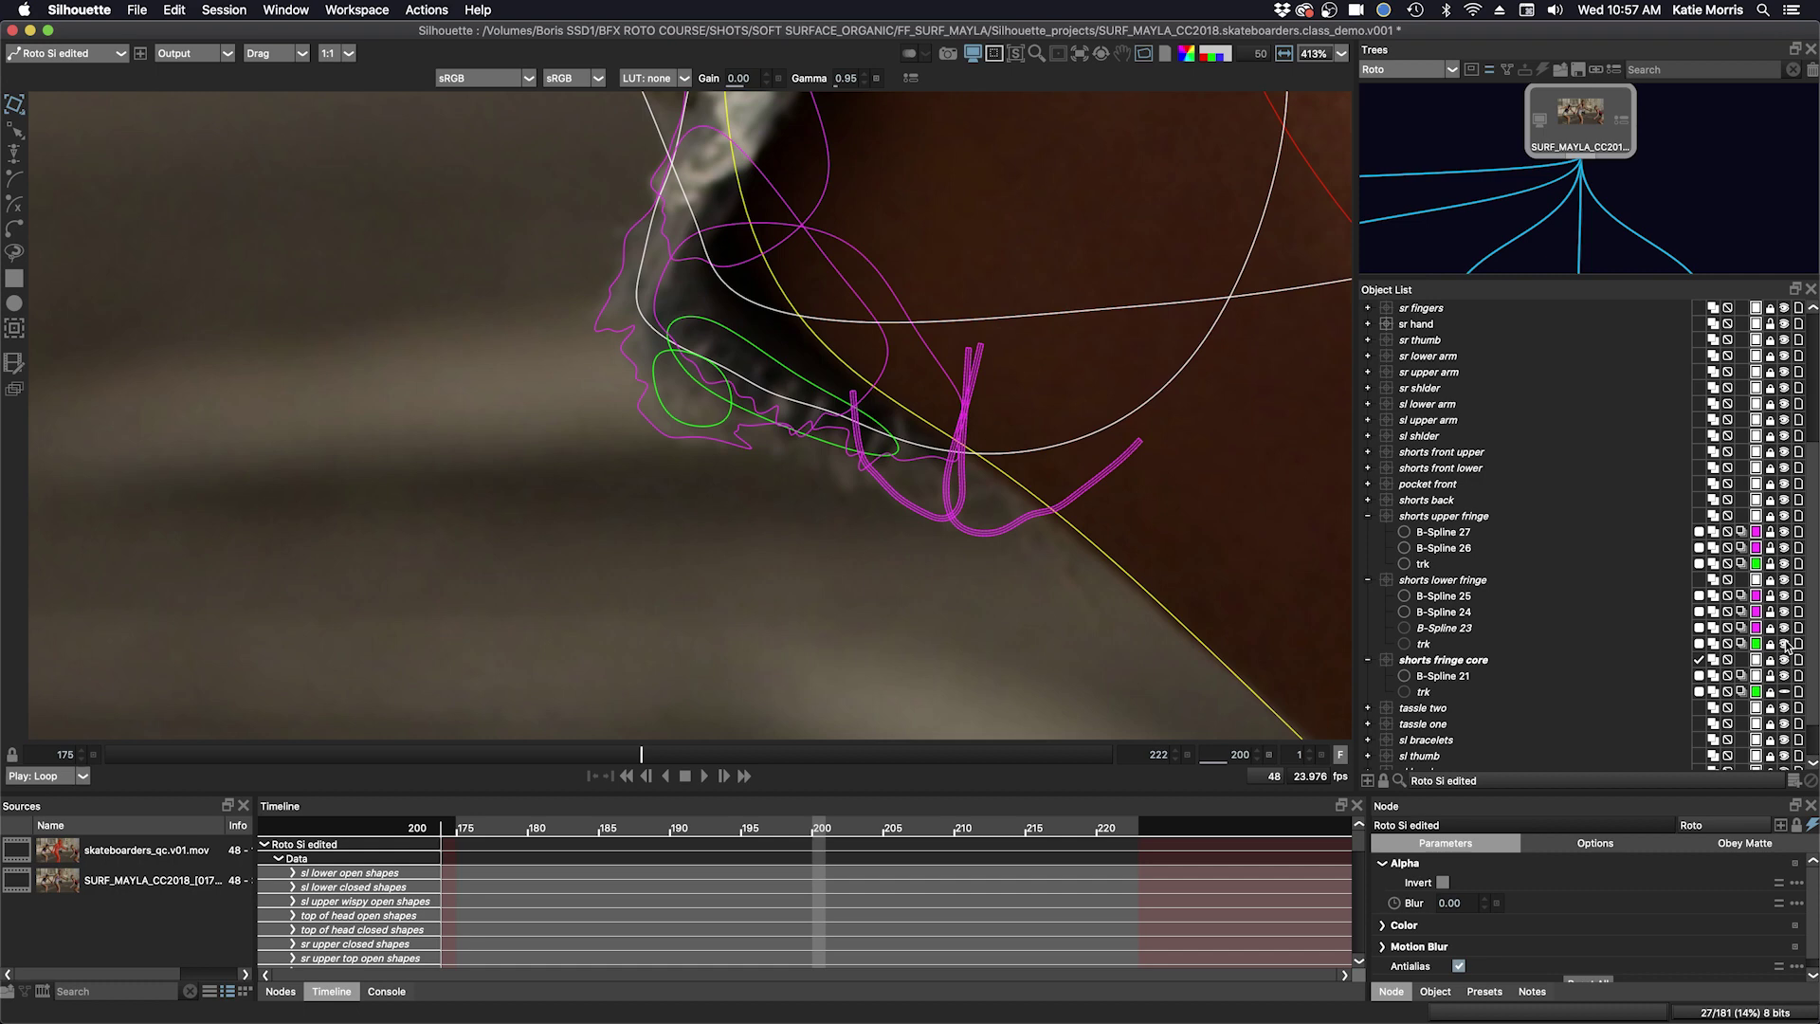
click(1785, 692)
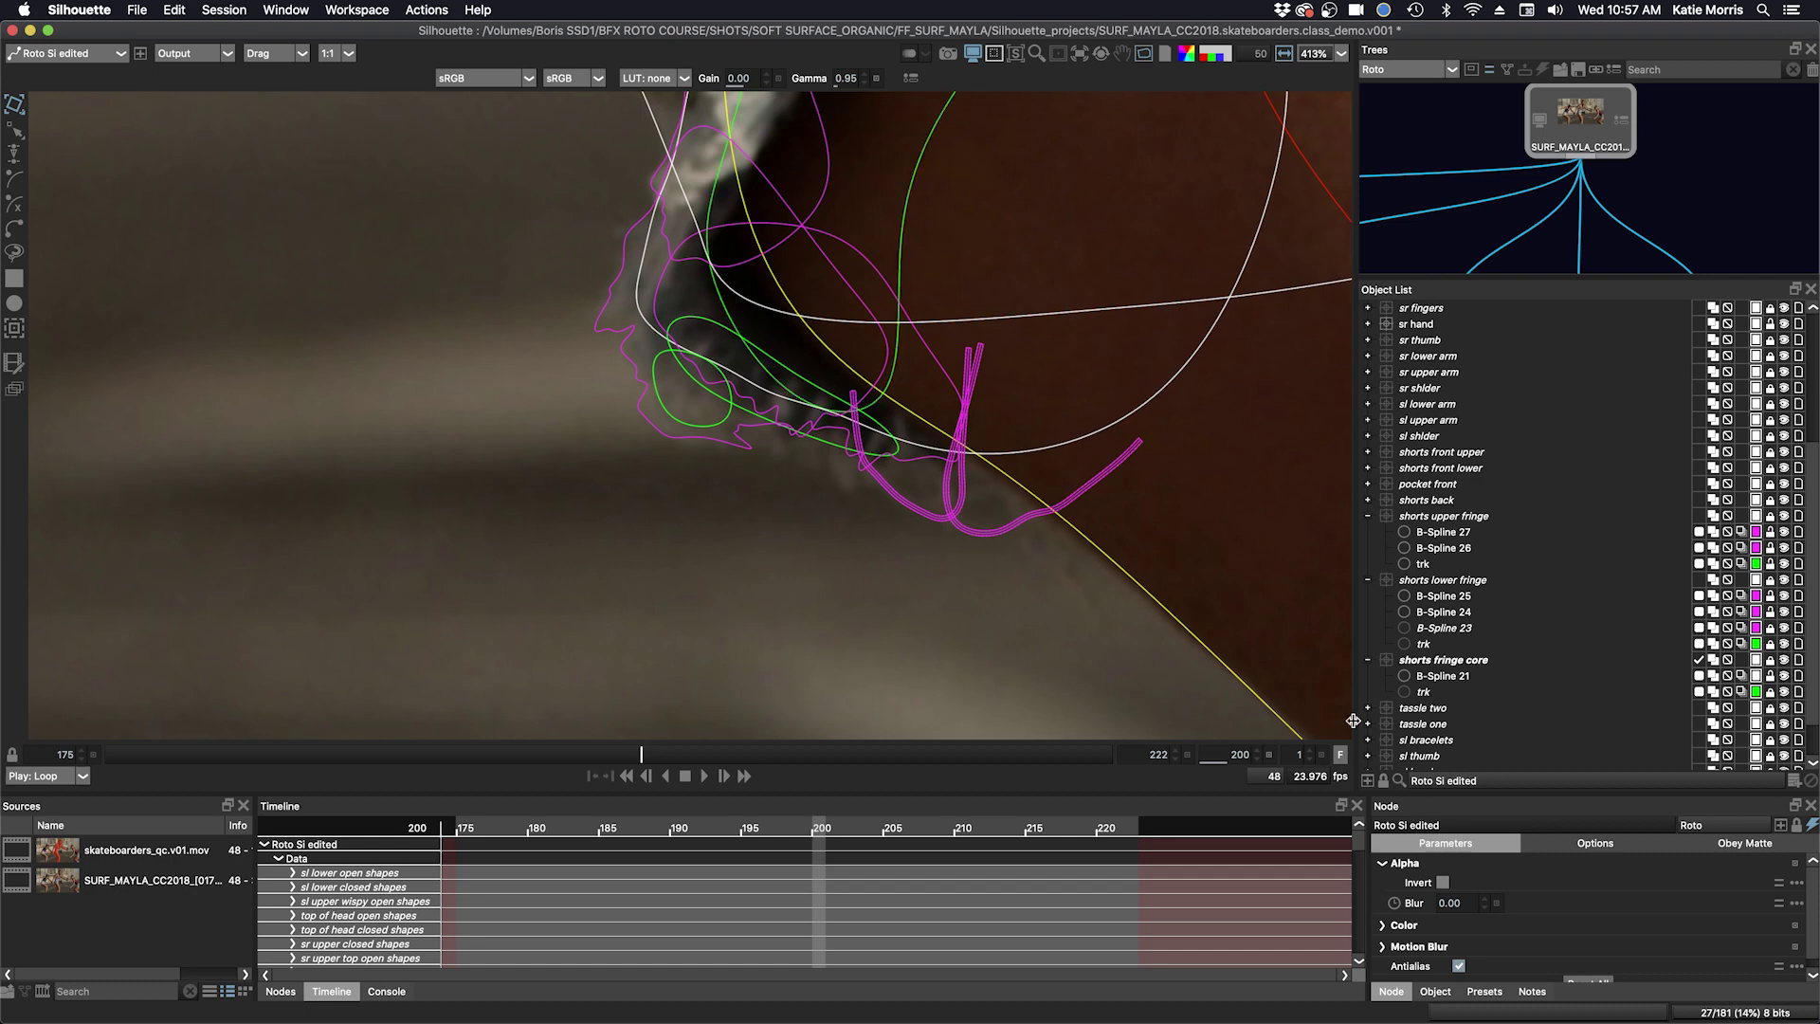
drag(630, 759, 796, 755)
drag(577, 540, 662, 635)
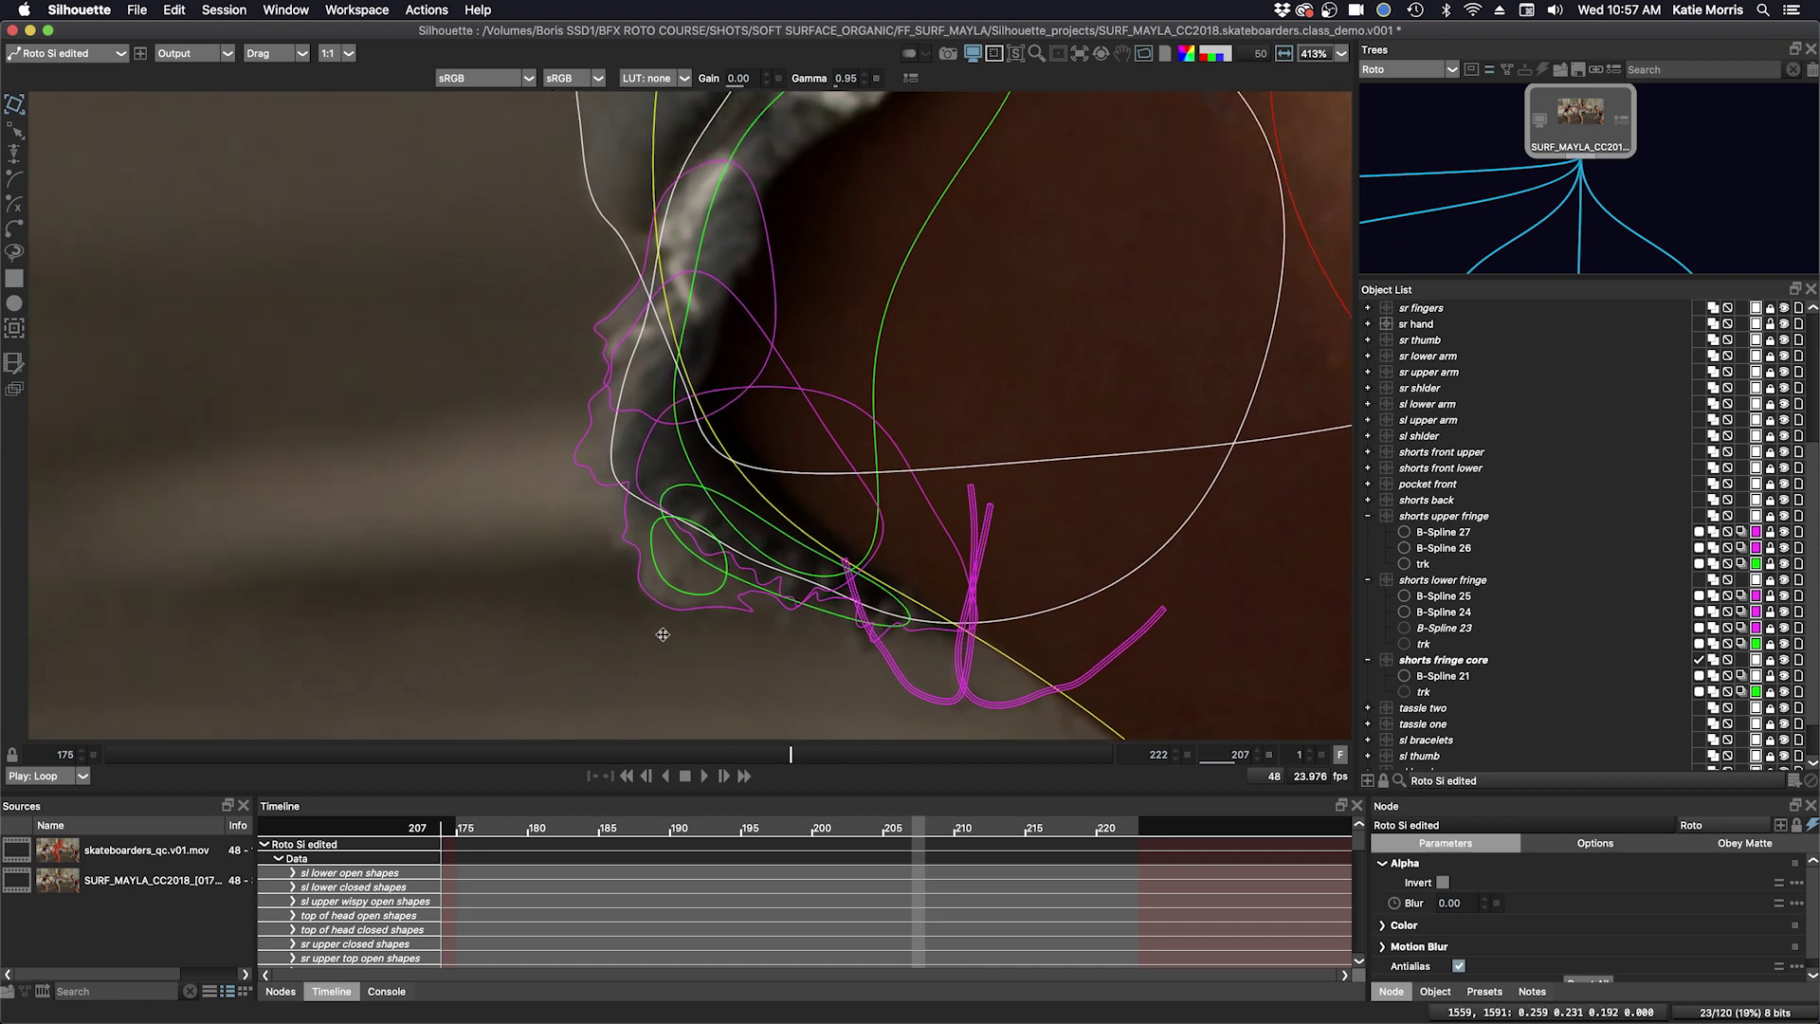
- View the shorts fringe as a cutout over black without overlays, then go from frame 207 to frame 191
click(1186, 55)
click(1202, 70)
key(o)
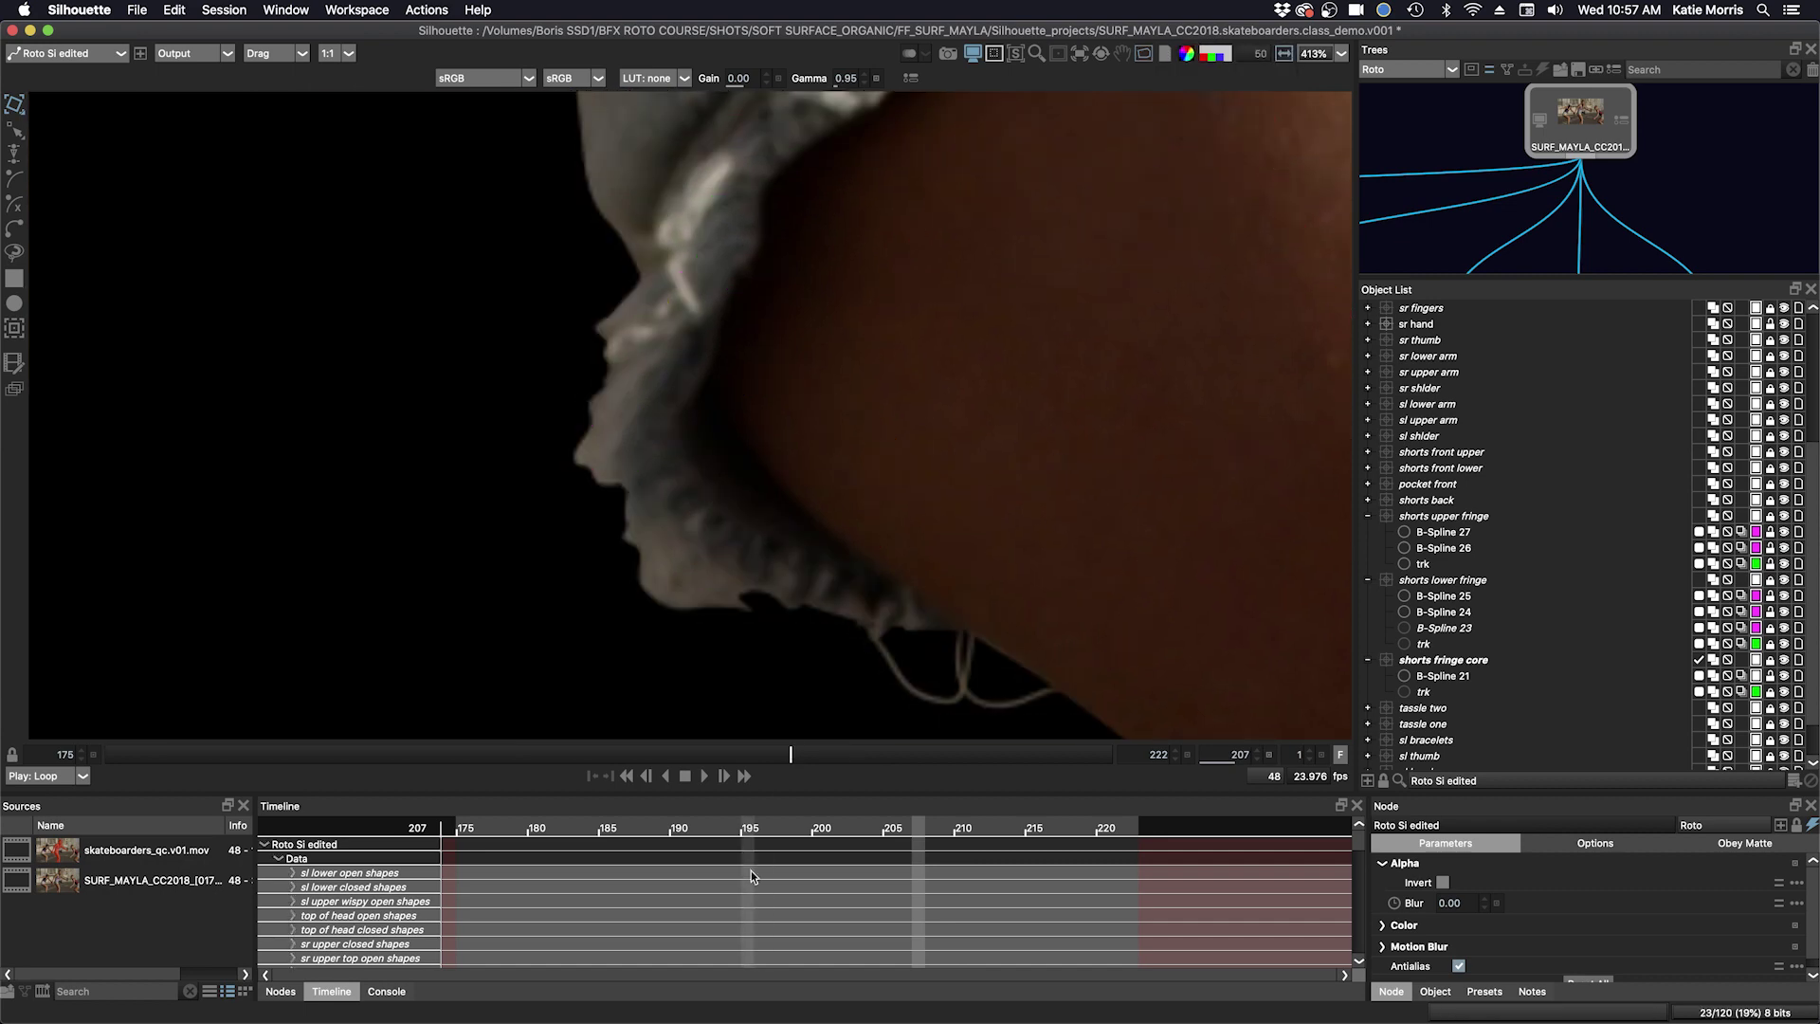
drag(793, 755, 449, 758)
drag(831, 455, 788, 615)
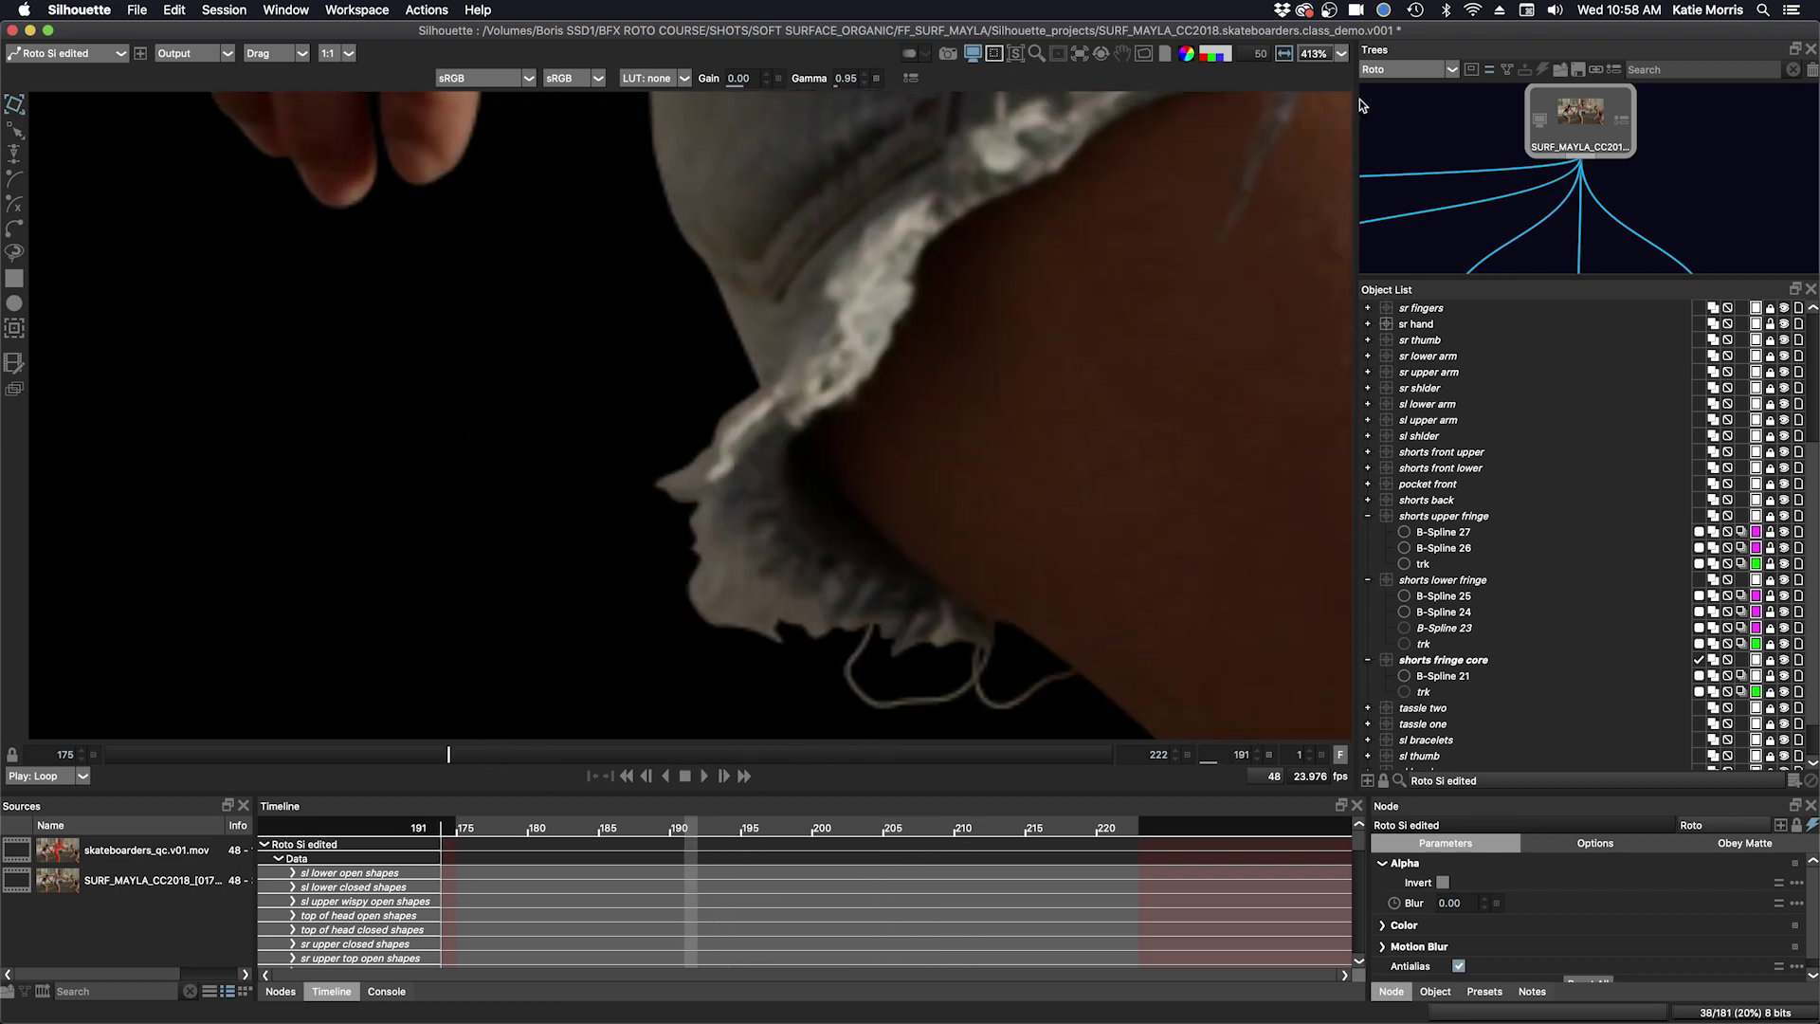
- Set the viewer display back to the full RGB image at frame 191 and show the shape overlays
click(1186, 53)
click(1199, 36)
scroll(1015, 455, down, 5)
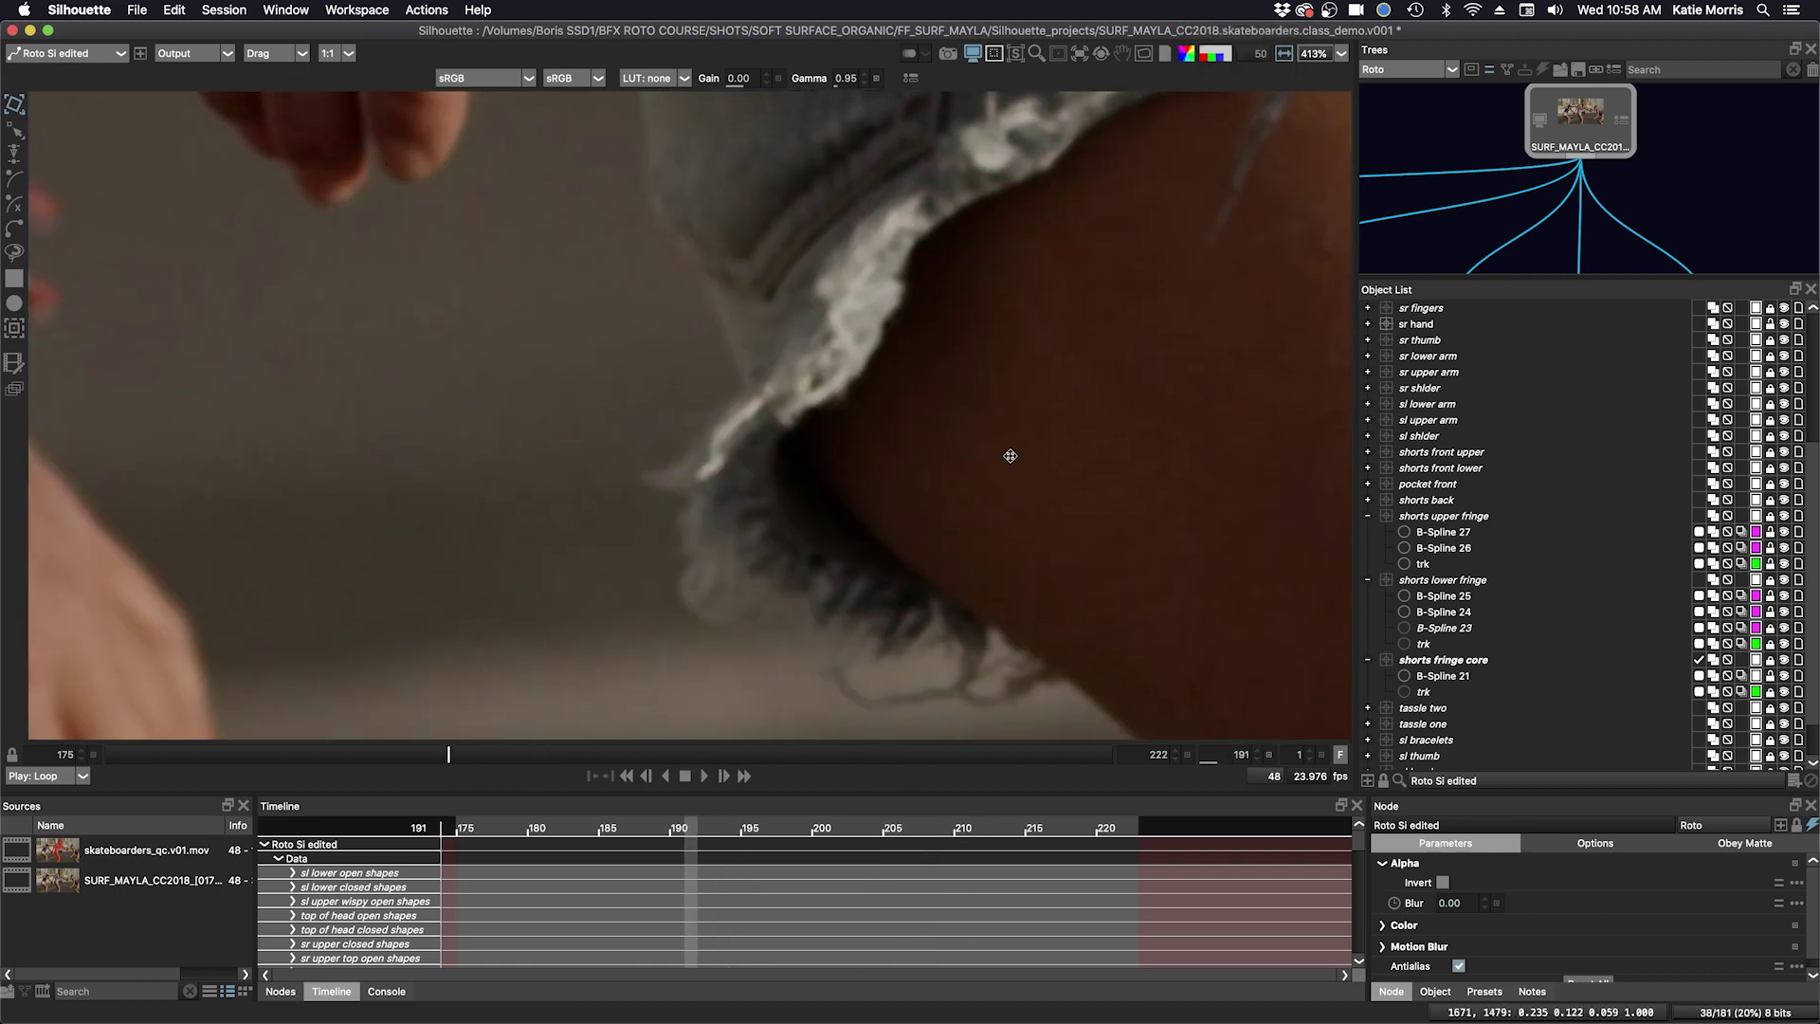
key(o)
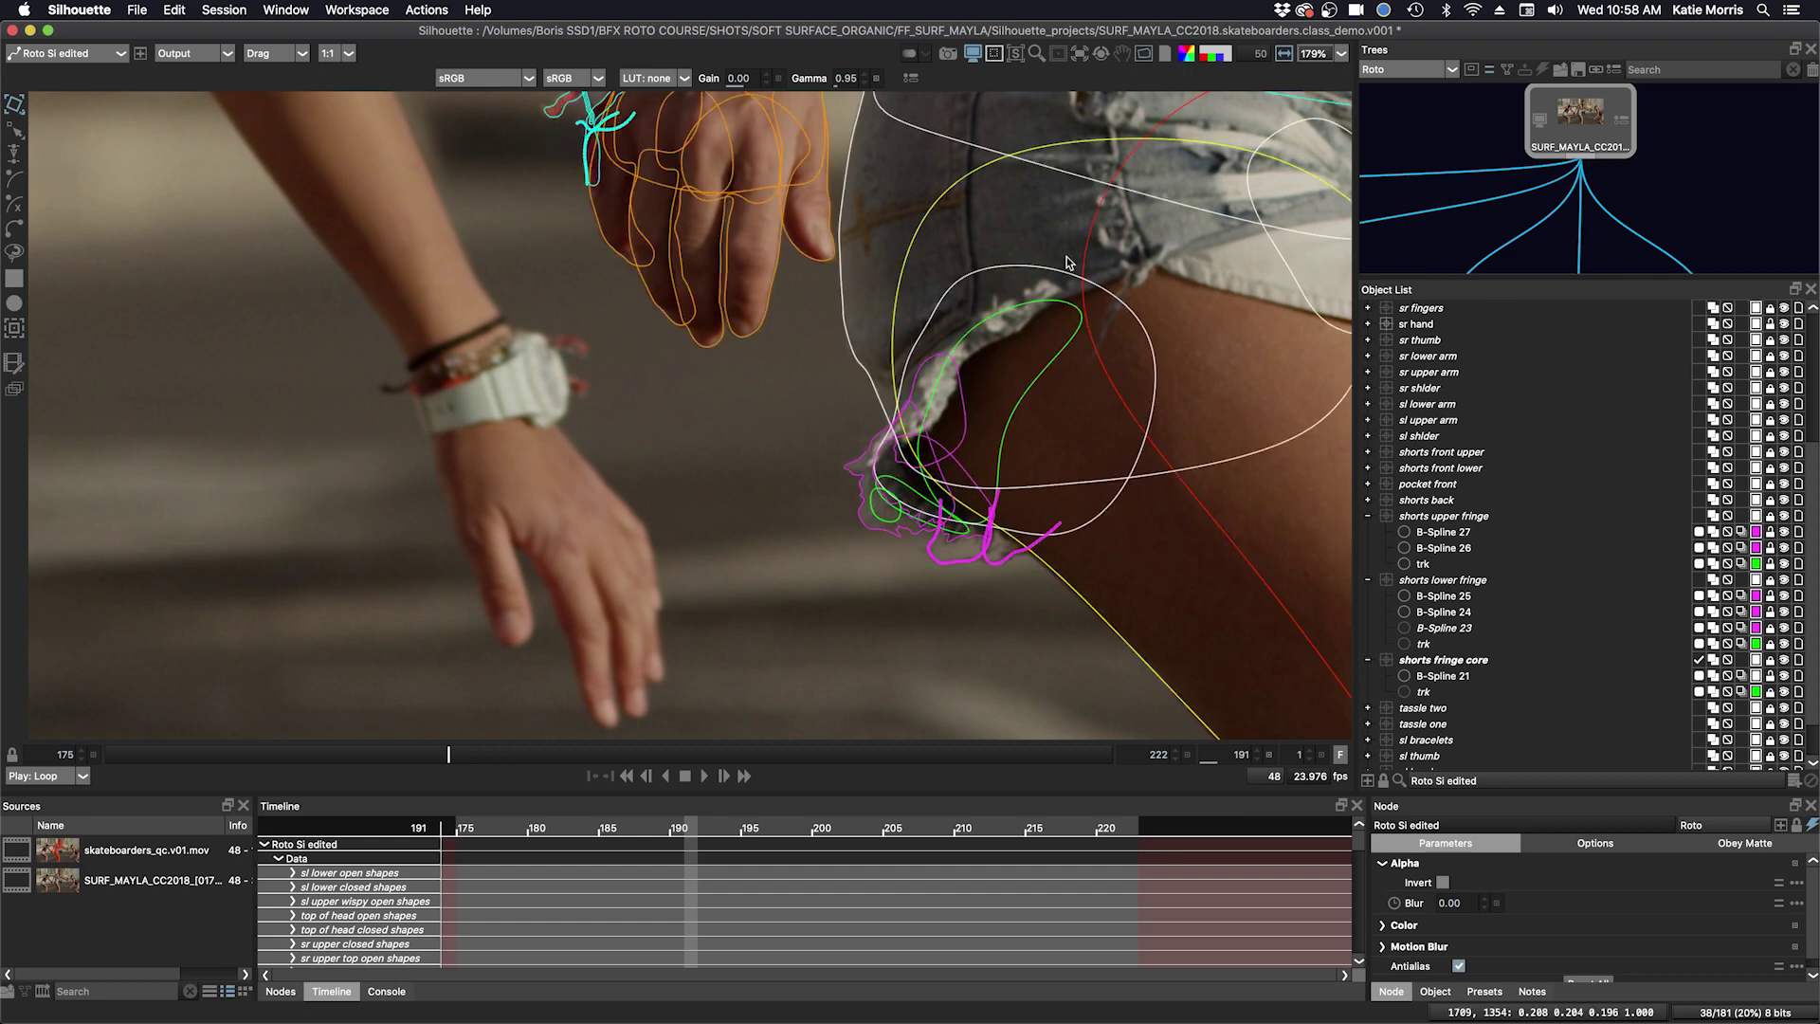
- Examine the shorts, thigh and knee shapes of the middle skater at frame 191
drag(1099, 485, 780, 481)
scroll(810, 488, down, 2)
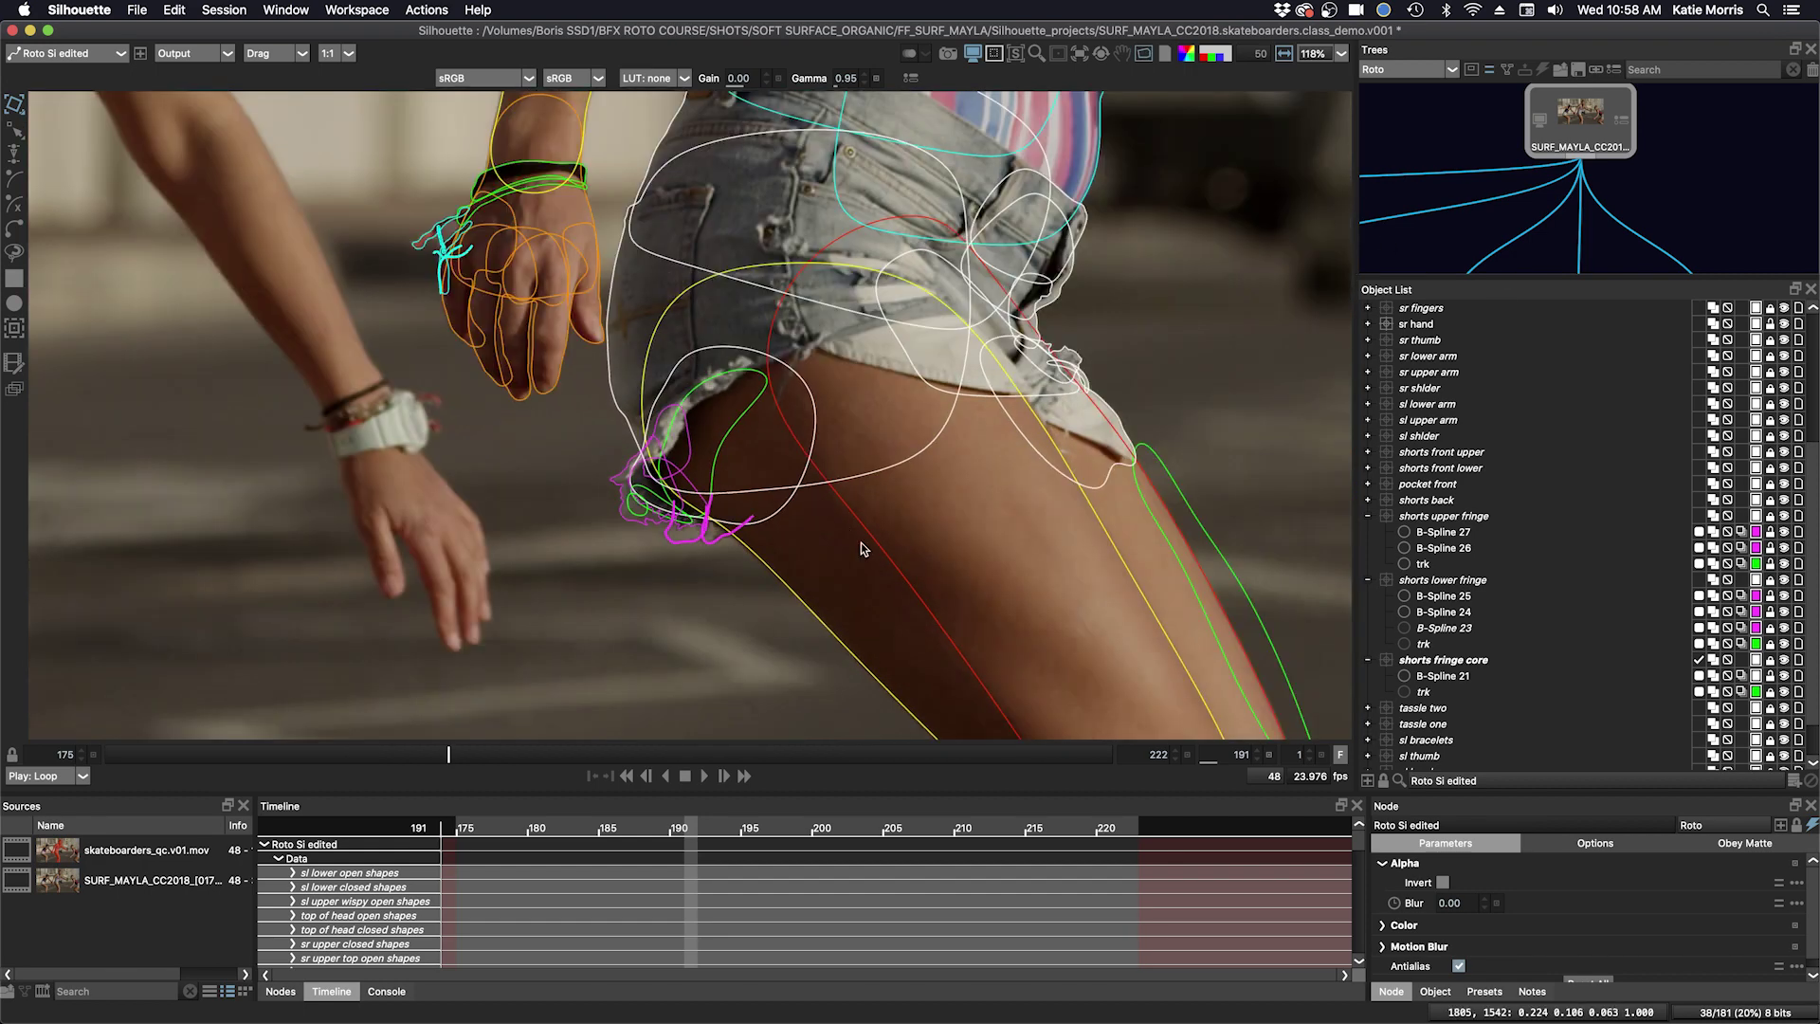
drag(859, 538, 775, 247)
scroll(889, 360, down, 2)
drag(904, 408, 771, 454)
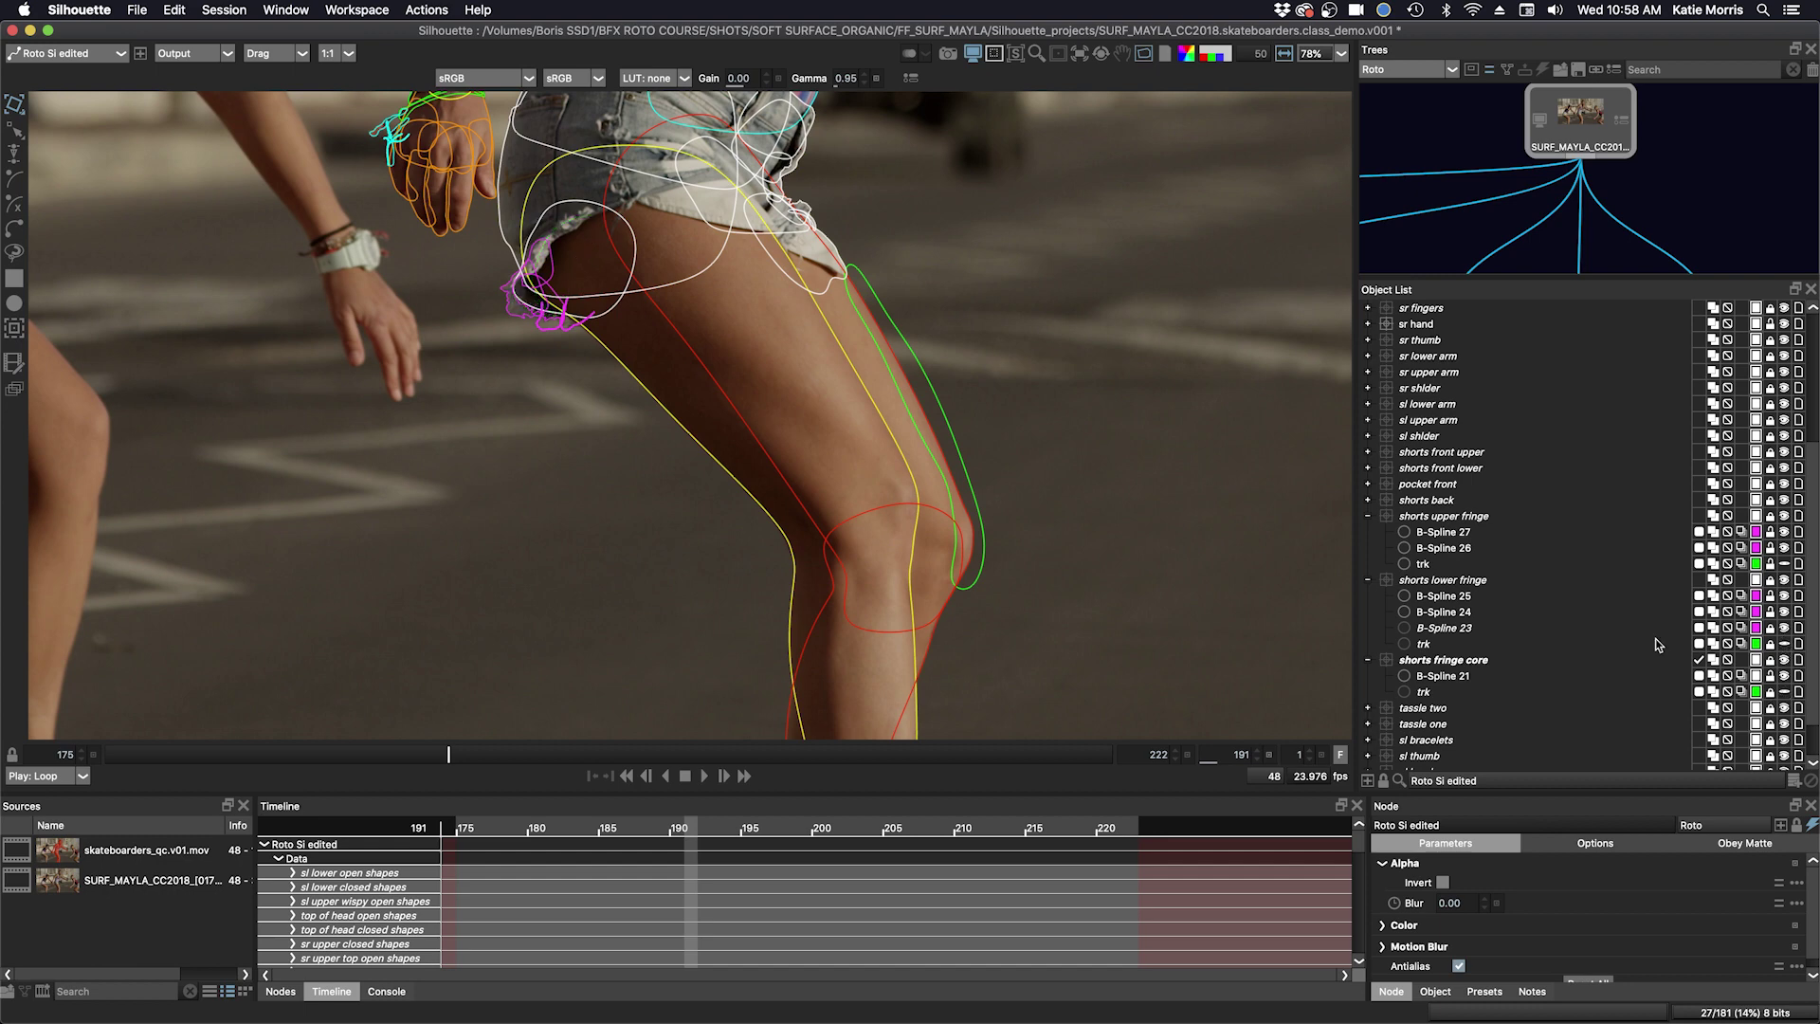
drag(1035, 394, 1018, 431)
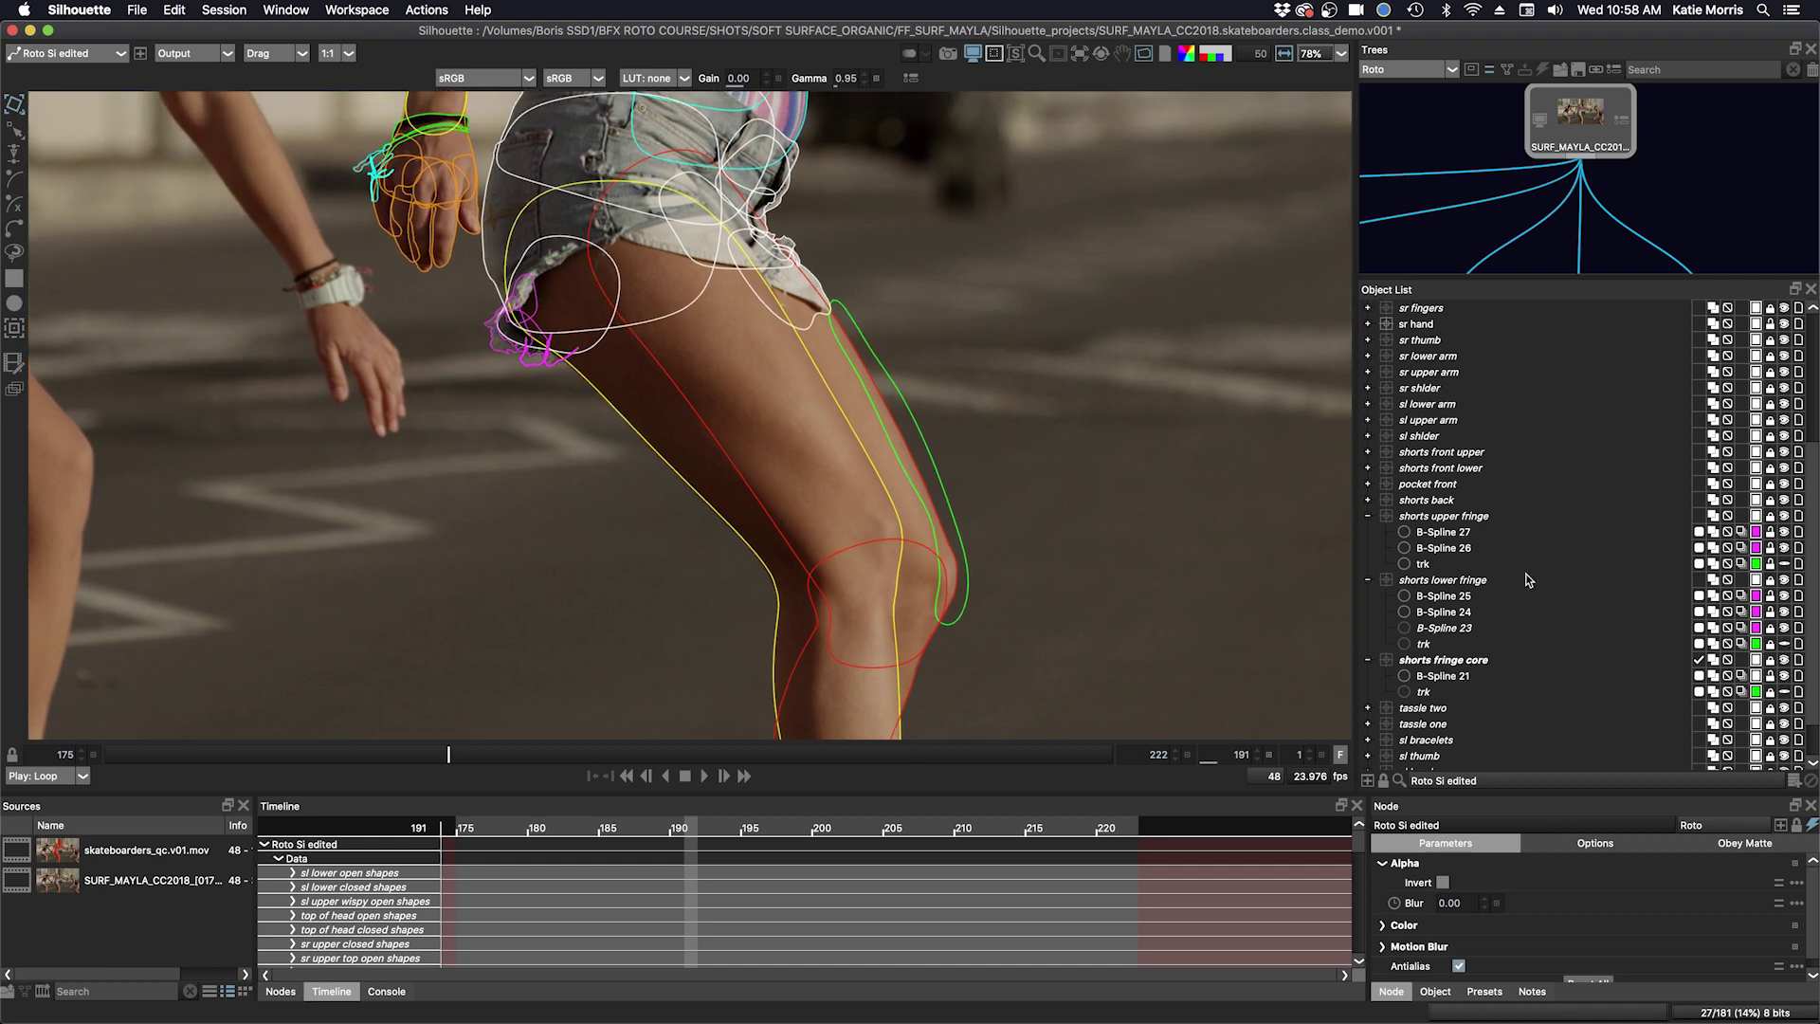
- Collapse the shorts upper fringe and shorts lower fringe layers and expand the girl body layer with its sublayers
click(1368, 517)
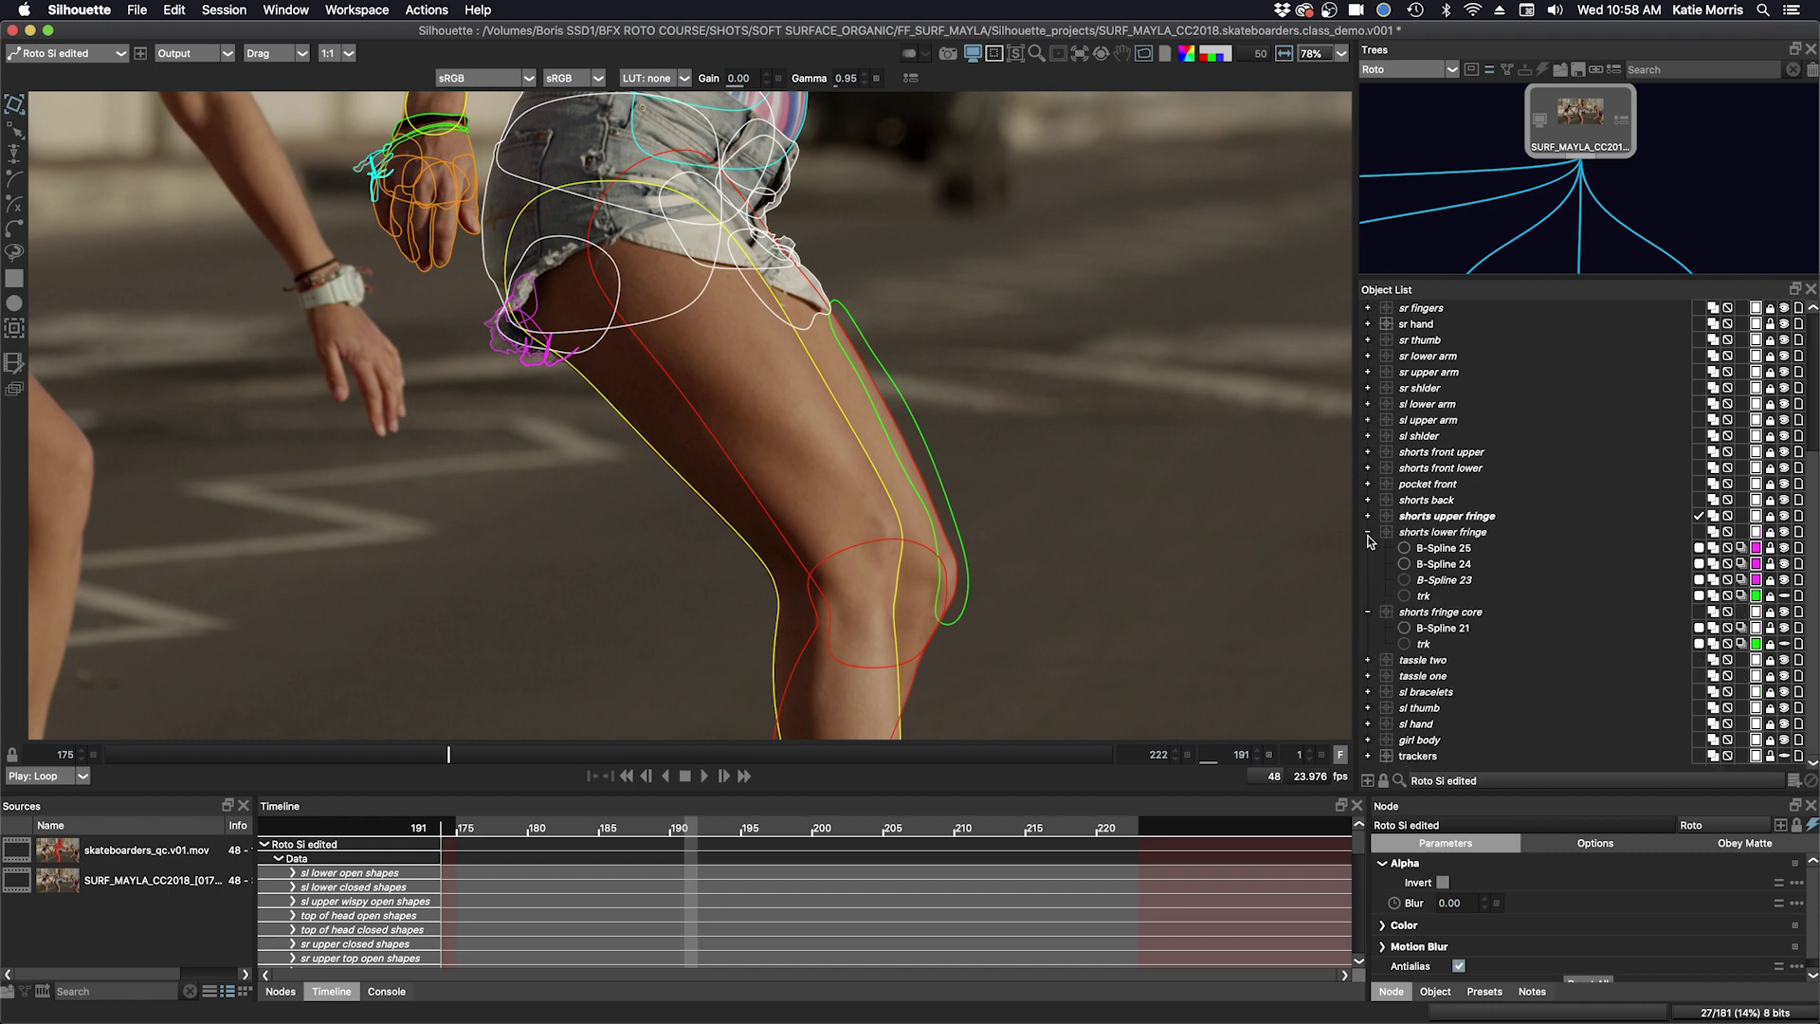
click(1368, 533)
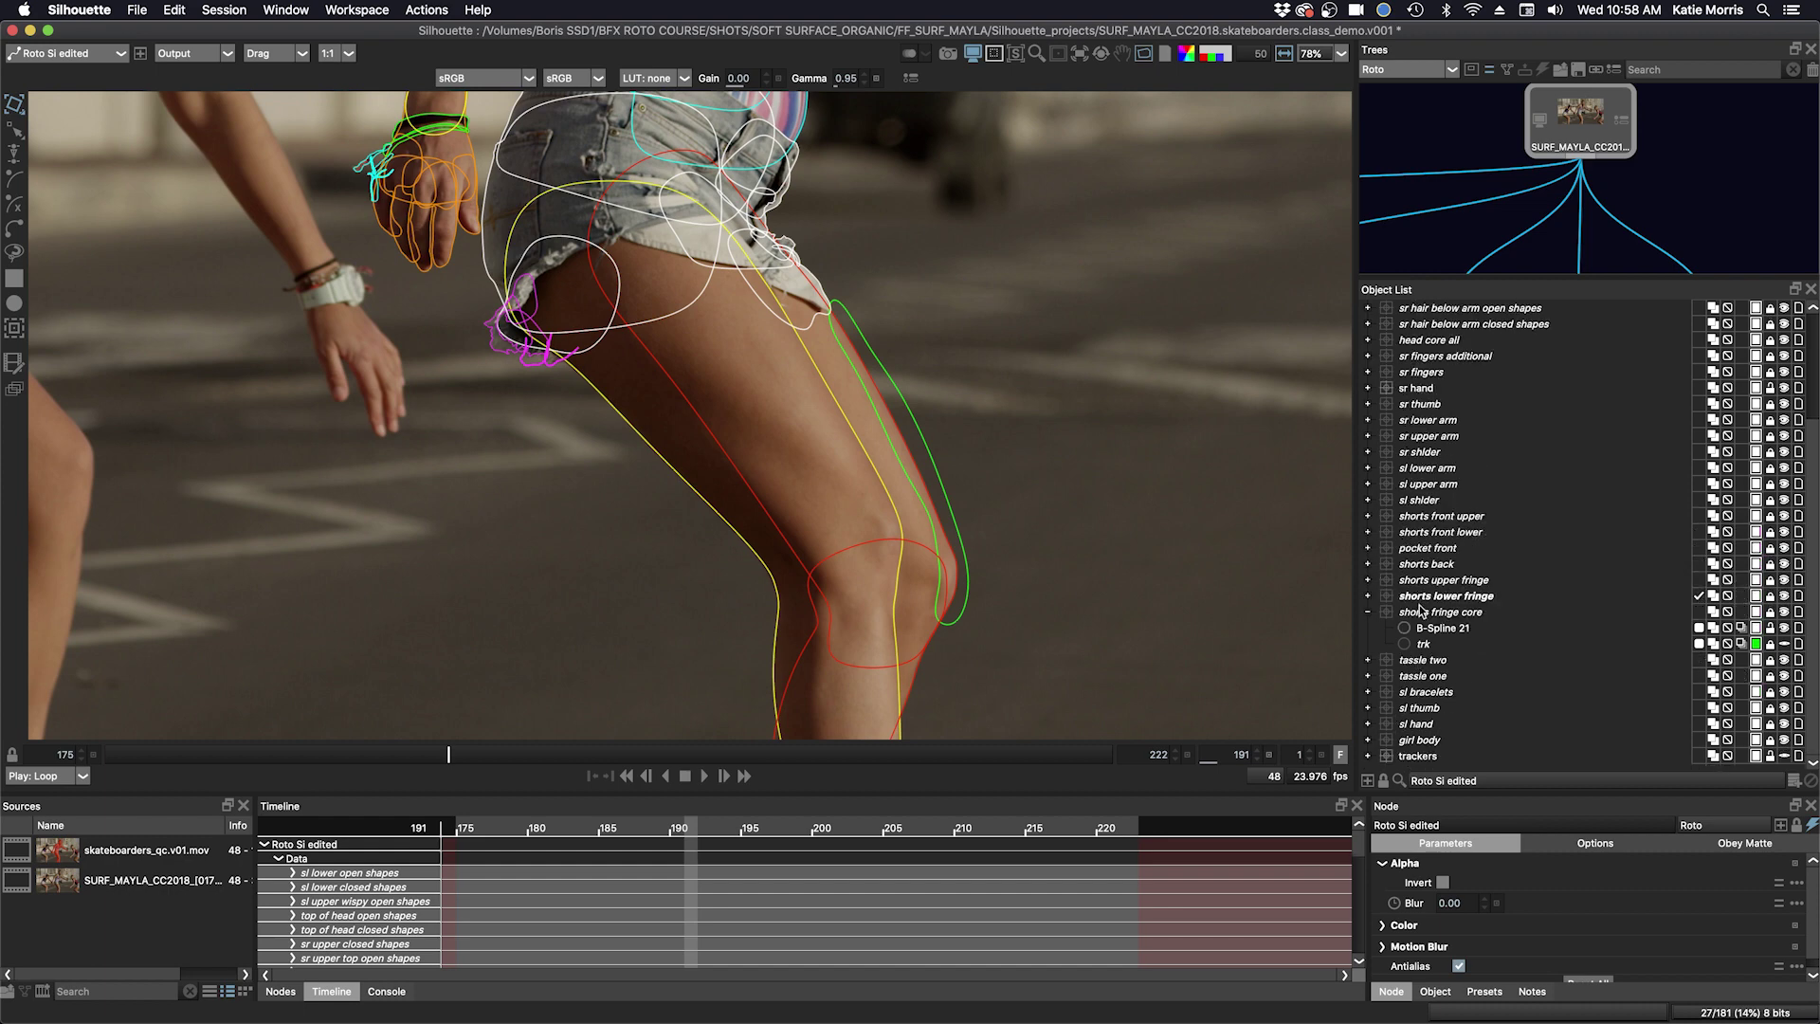
click(1367, 741)
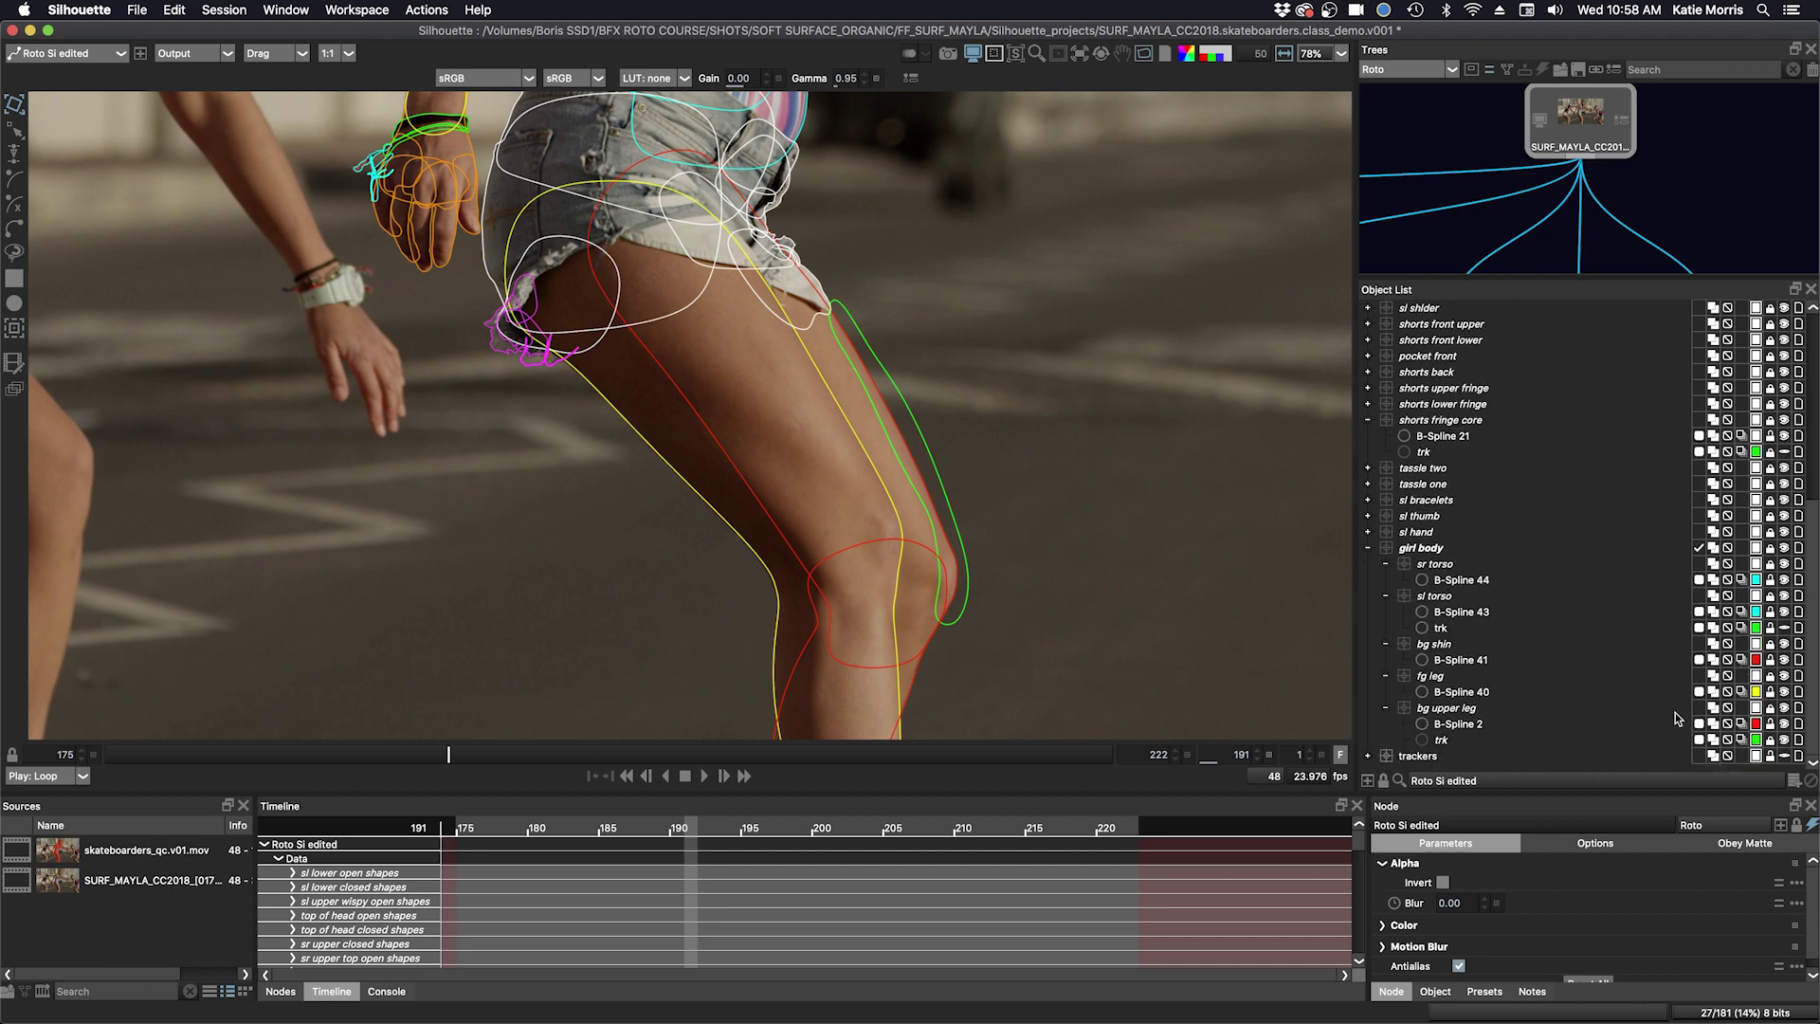
- View the whole frame with all the middle skater's shapes overlaid and play the shot
scroll(1227, 501, down, 5)
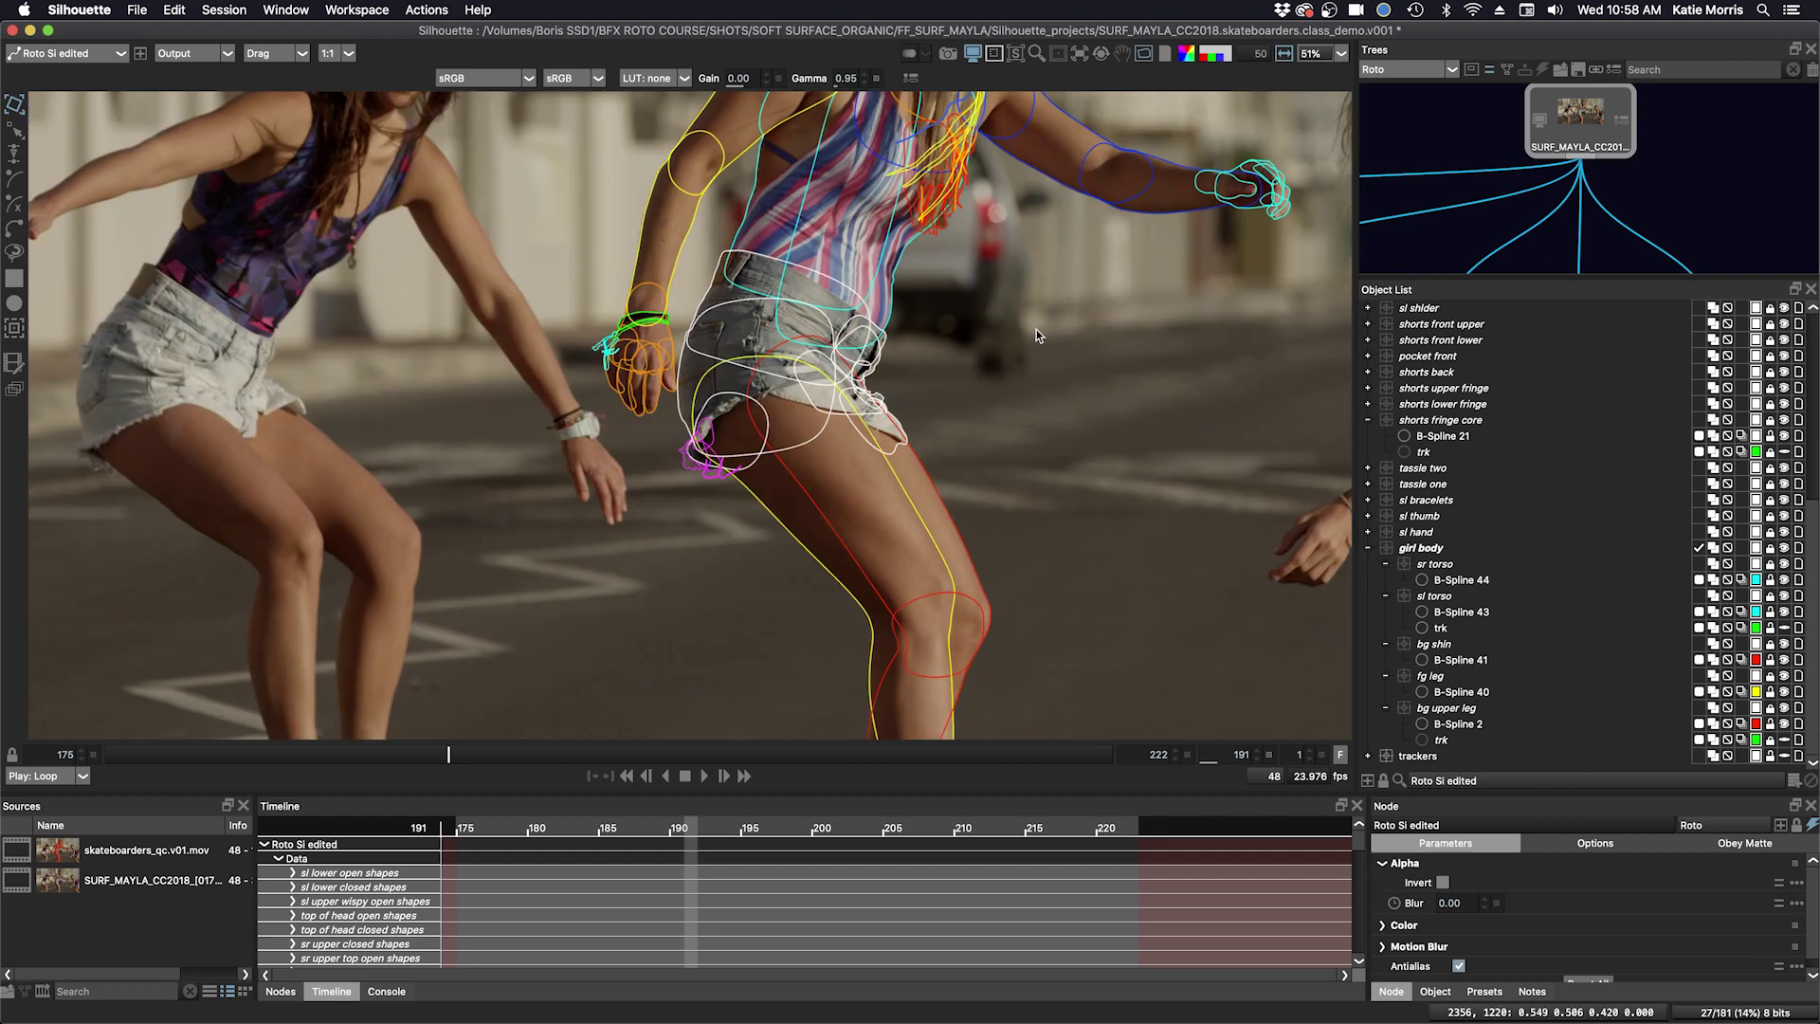
scroll(930, 451, down, 3)
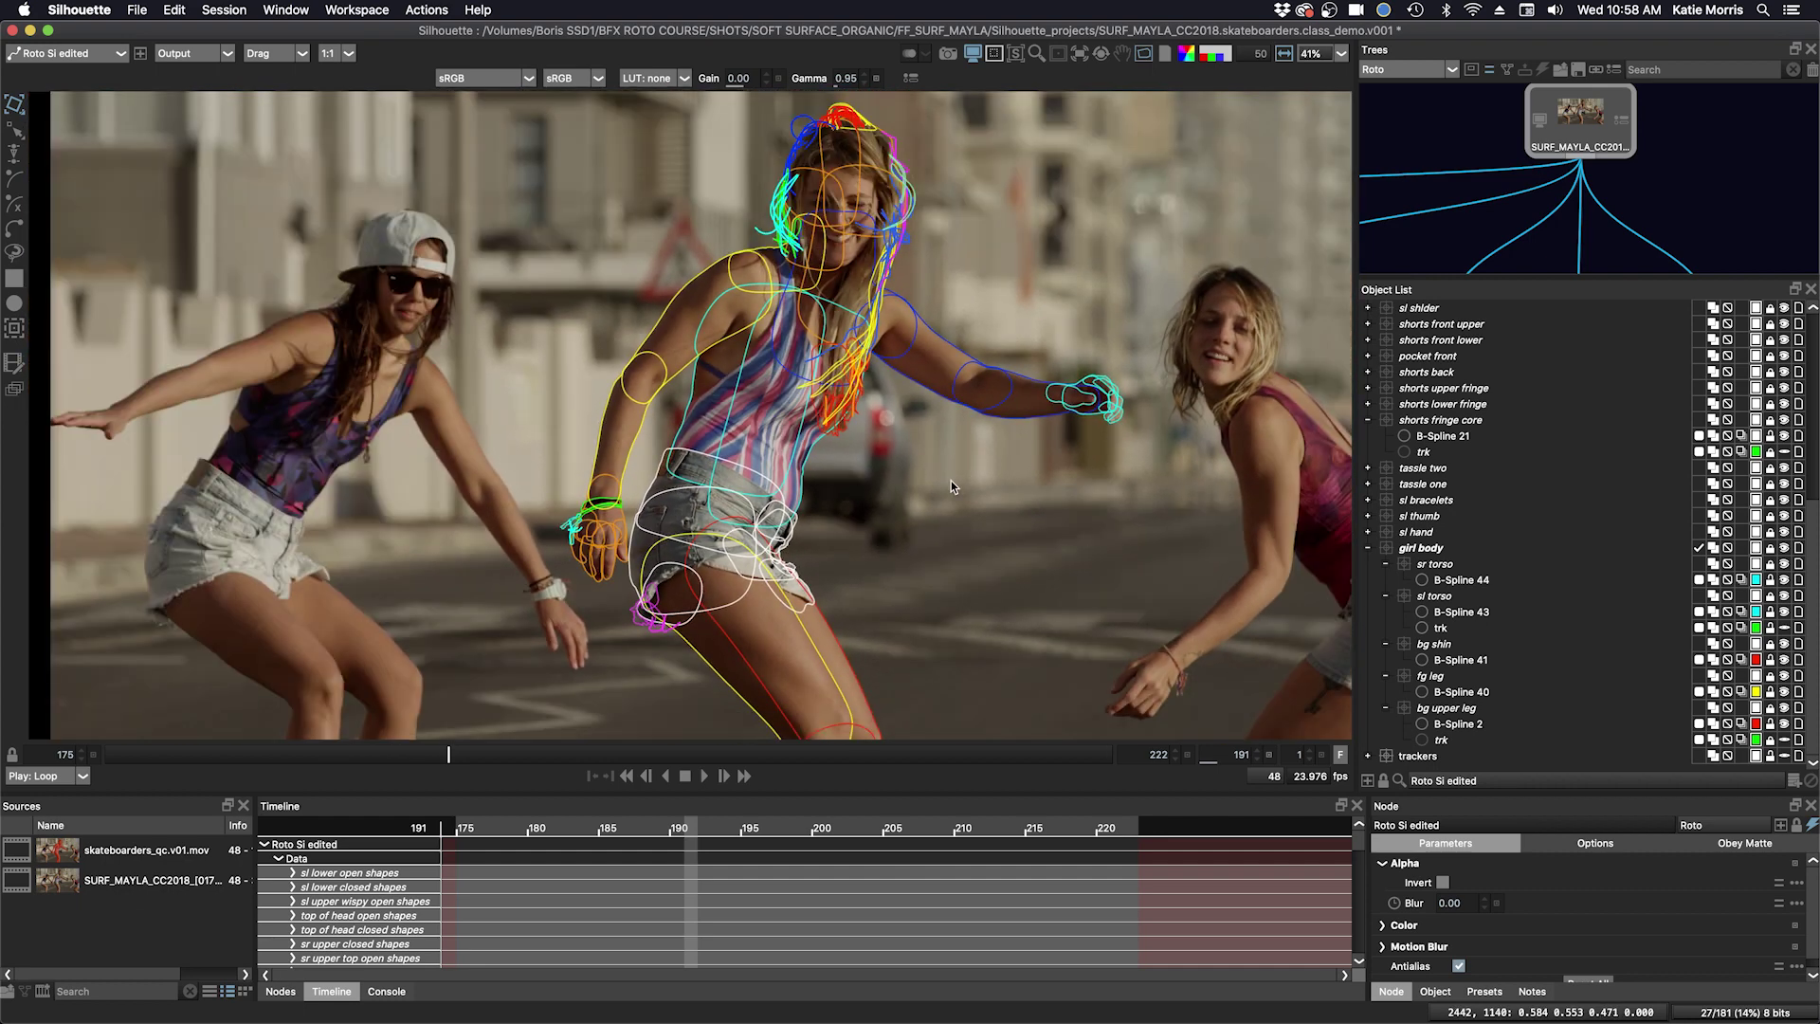
scroll(940, 491, down, 2)
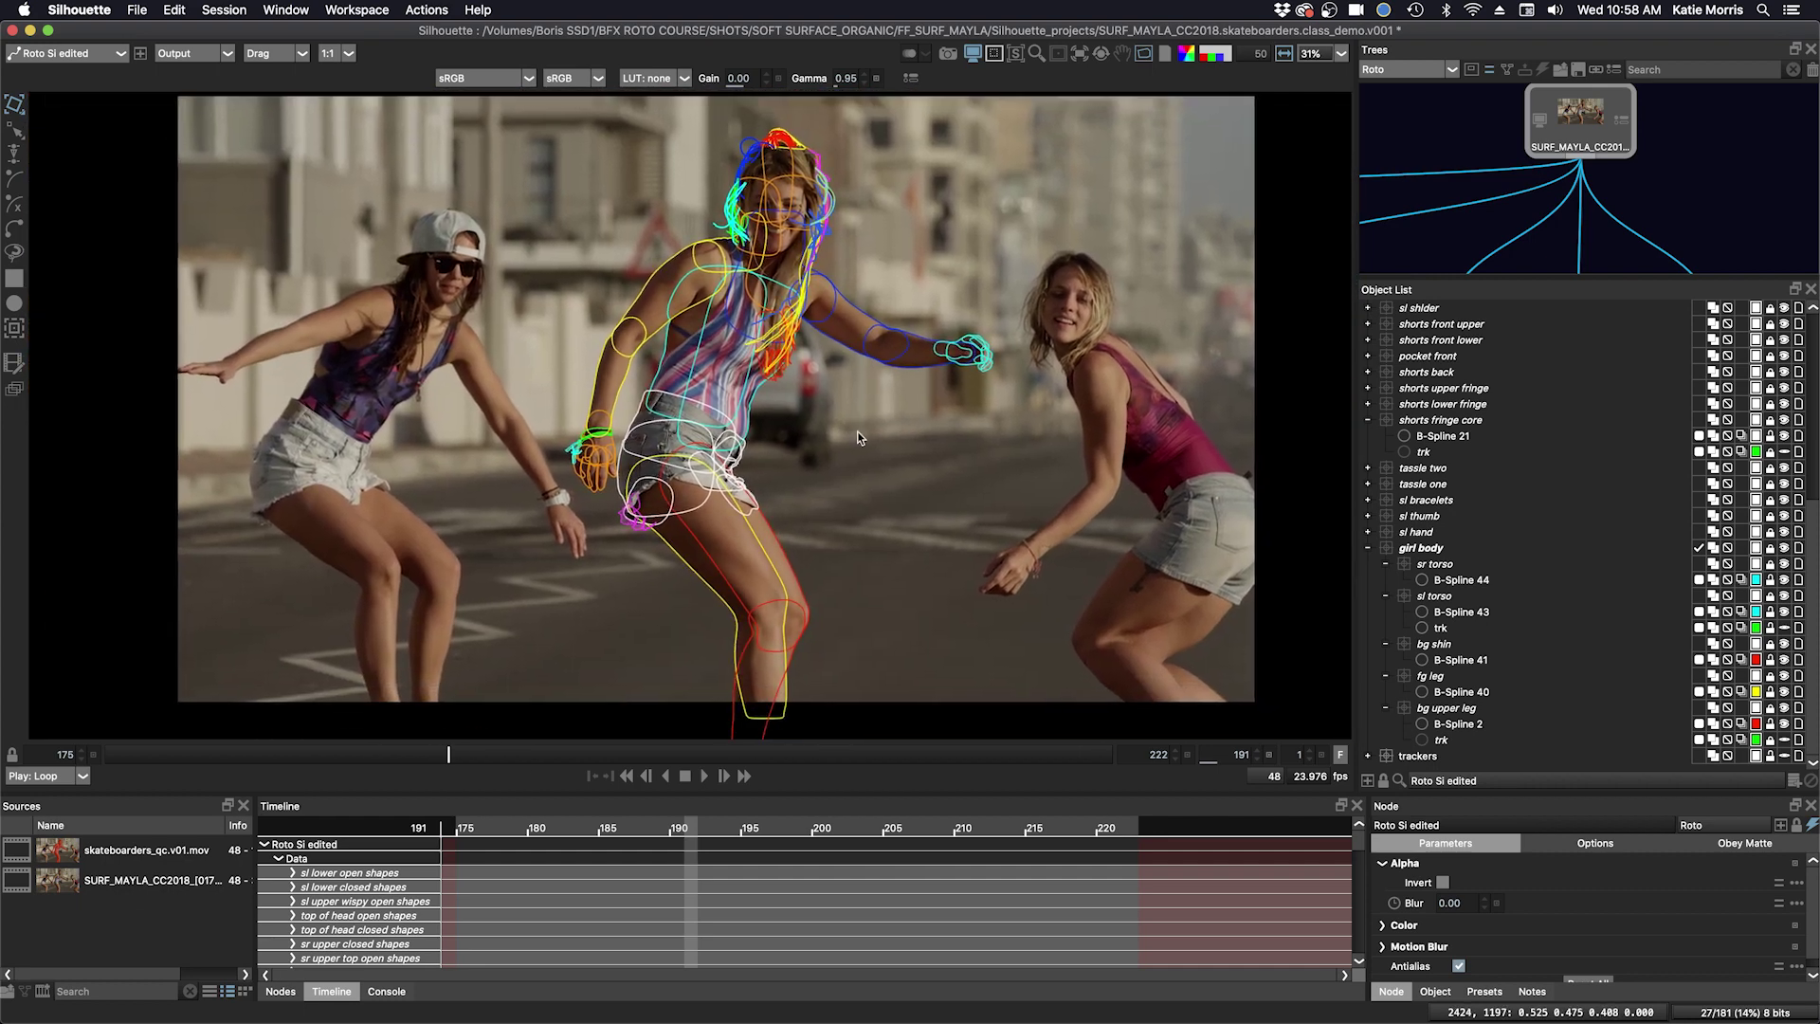
click(706, 776)
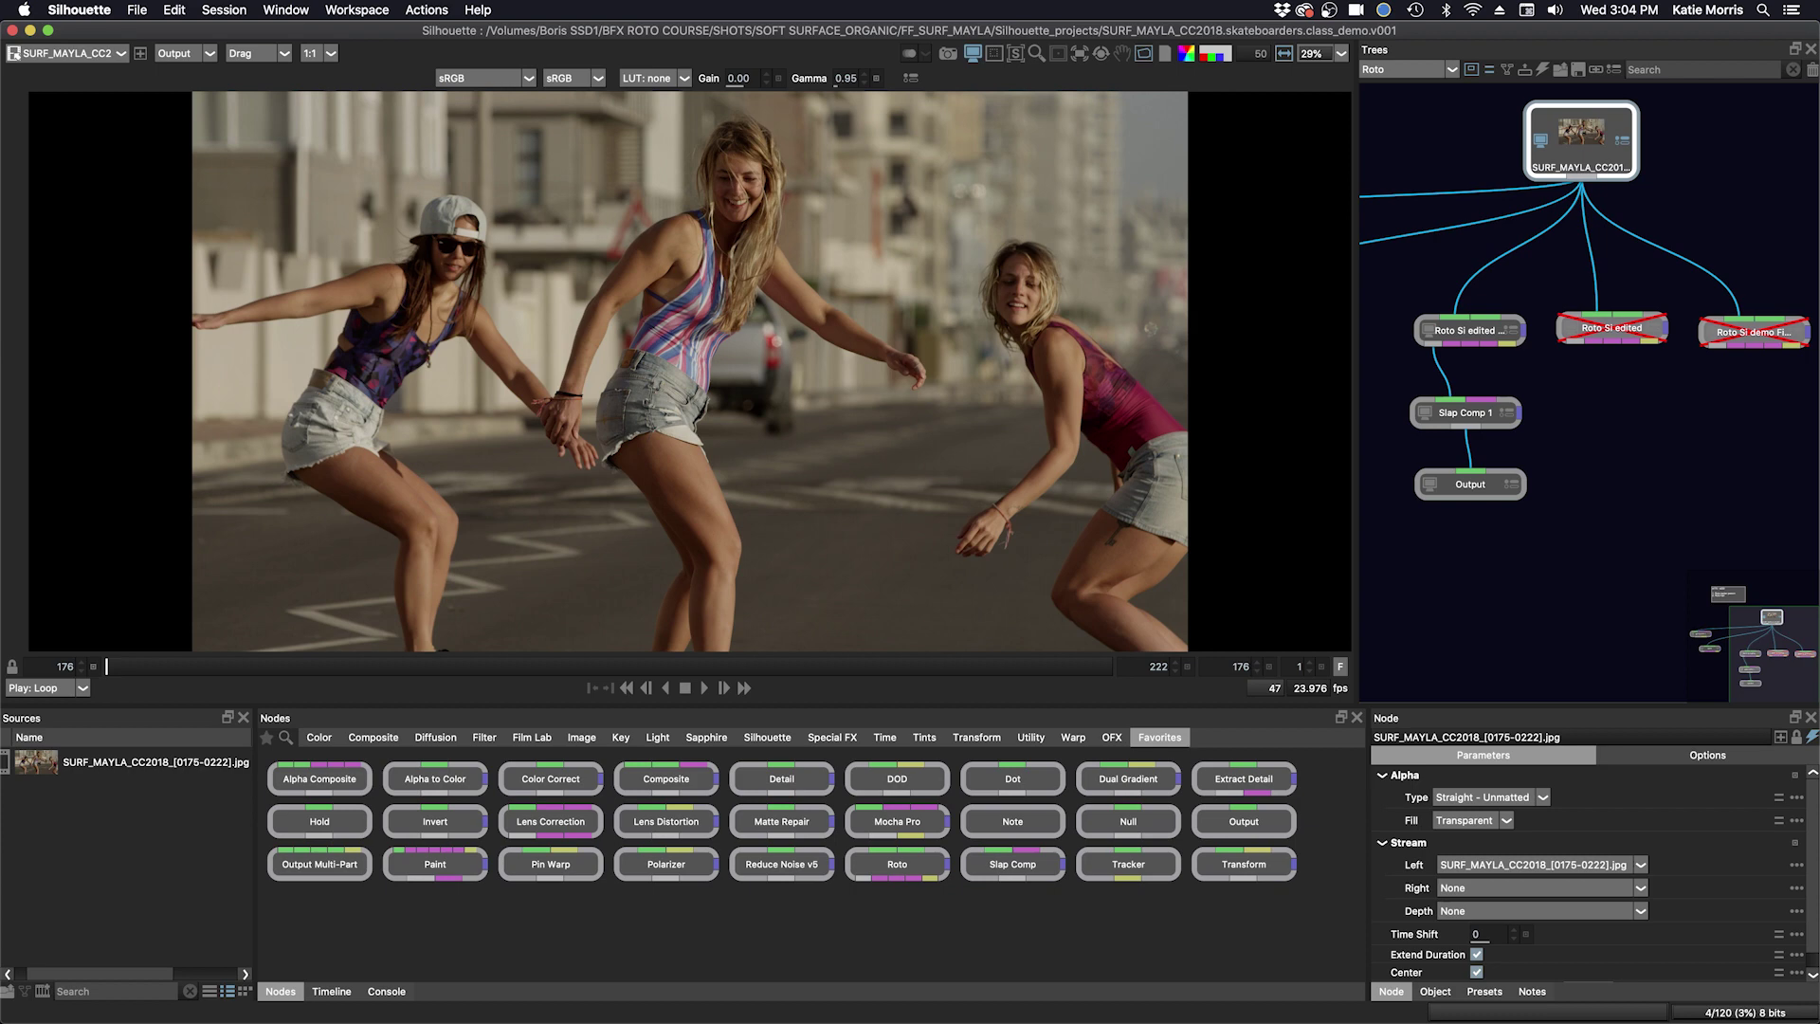
- Examine the Roto Sl edited motion blur node's shapes, the Slap Comp 1 overlay and the Output node's export settings
click(1475, 334)
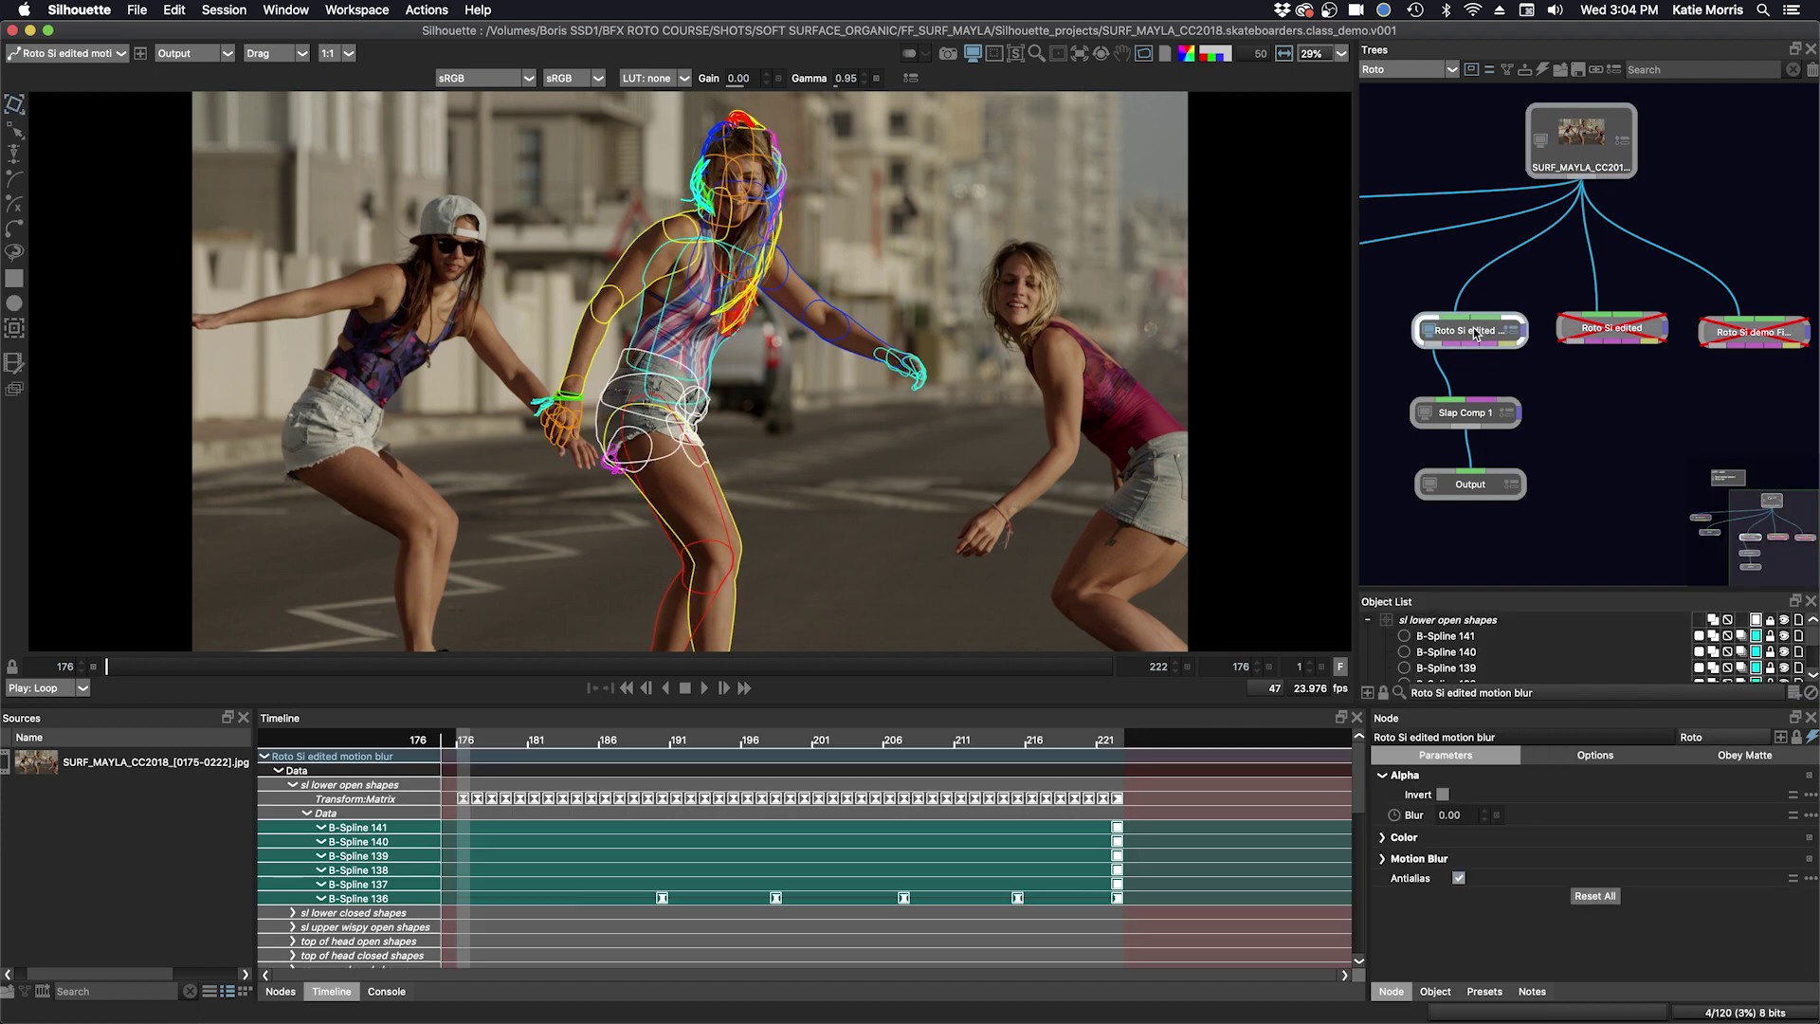
click(1464, 417)
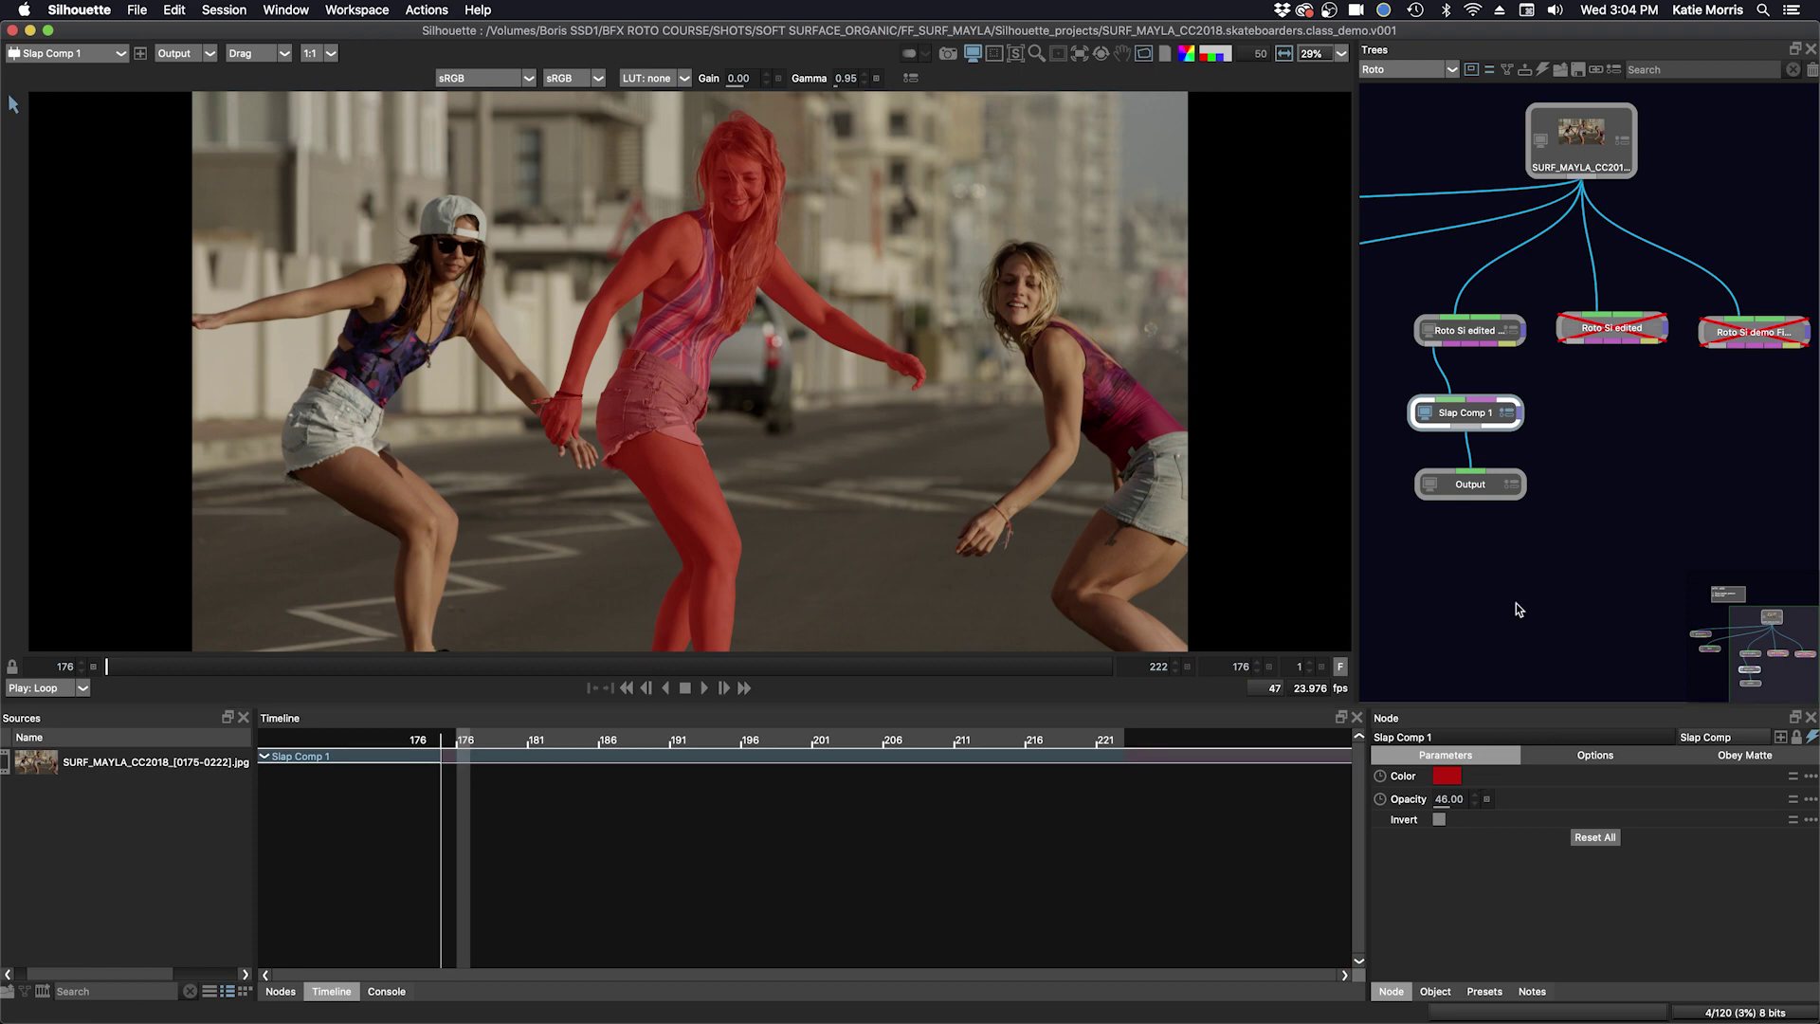
click(1474, 486)
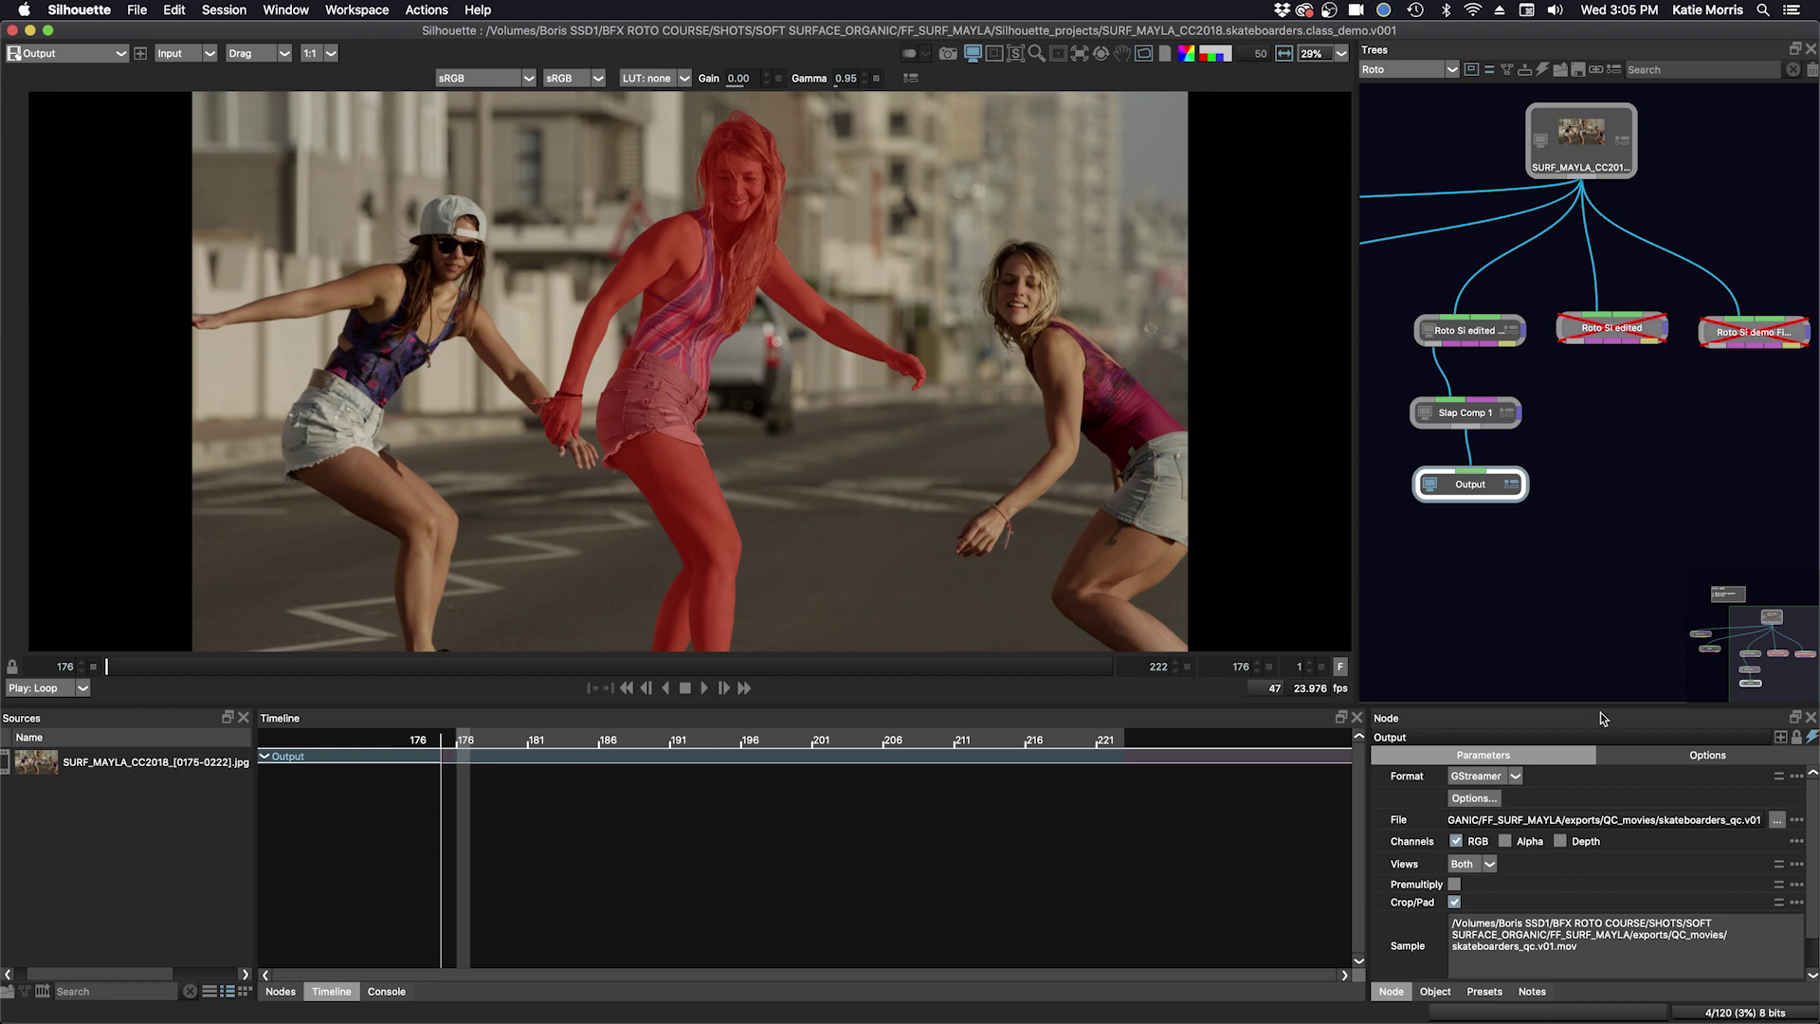
- Examine the Output node's GStreamer export options, including the available resolutions and codecs, without changing them
drag(1600, 710, 1546, 650)
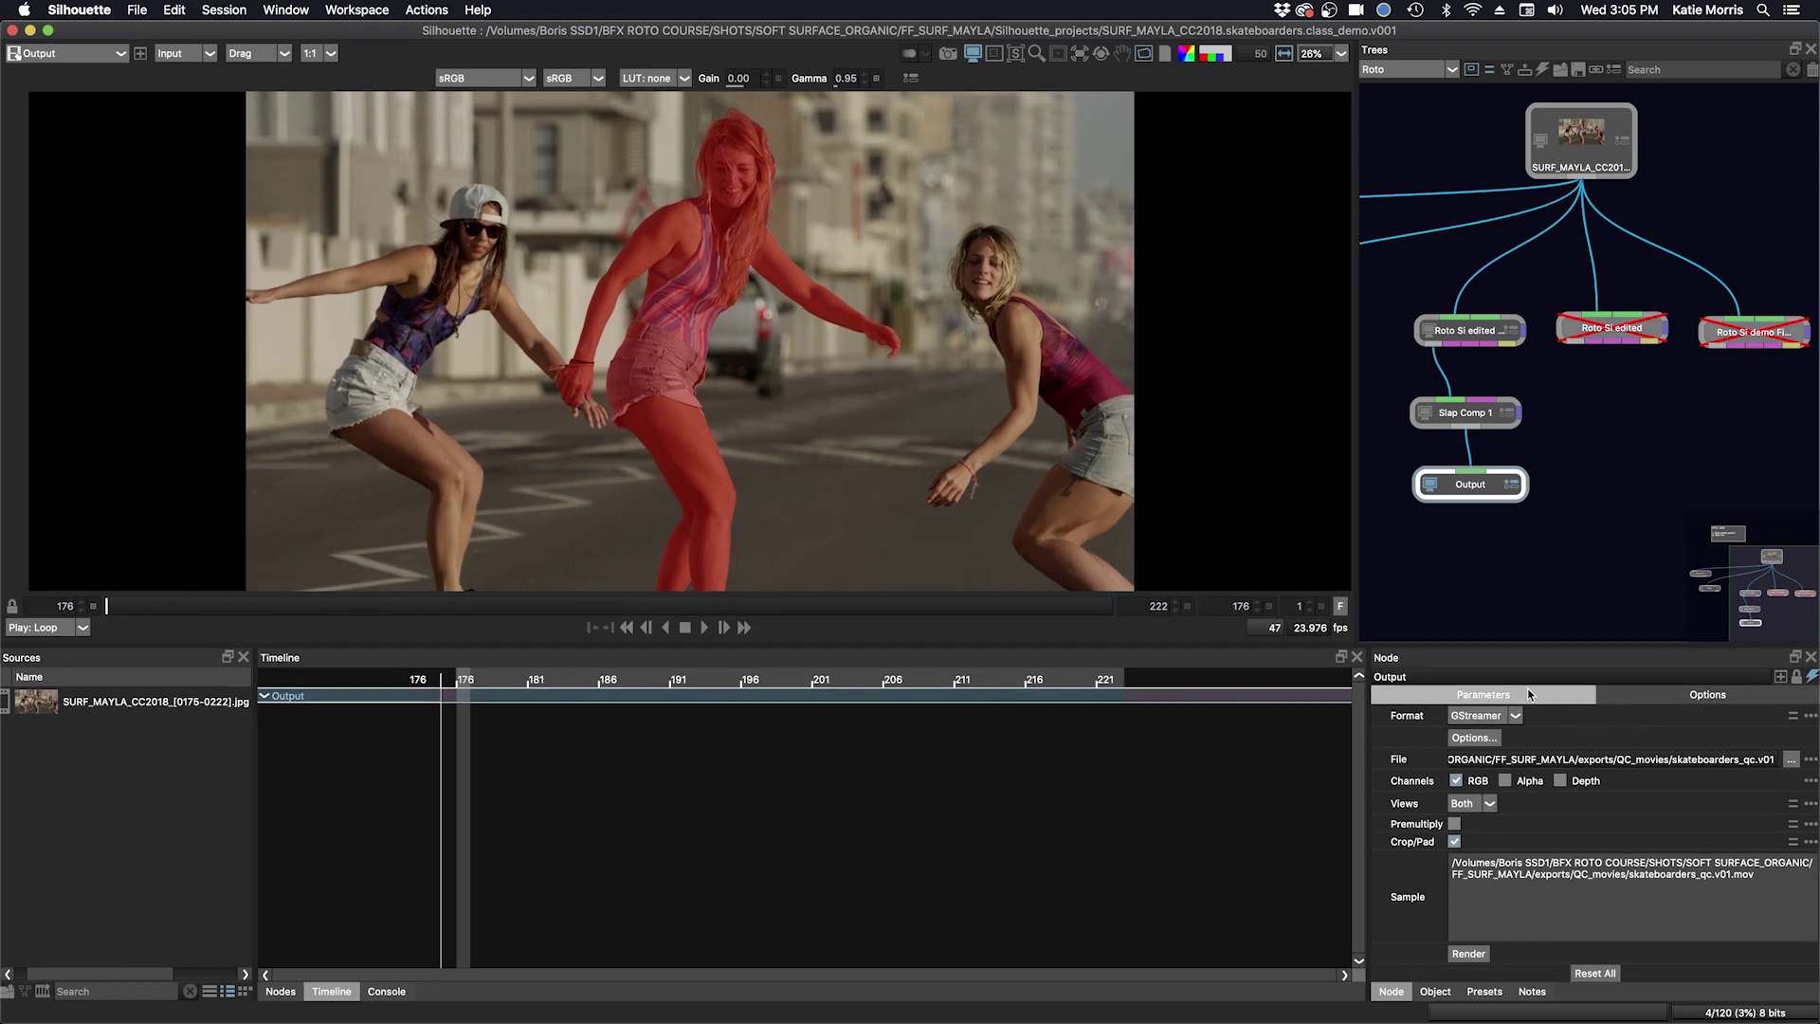
click(1469, 741)
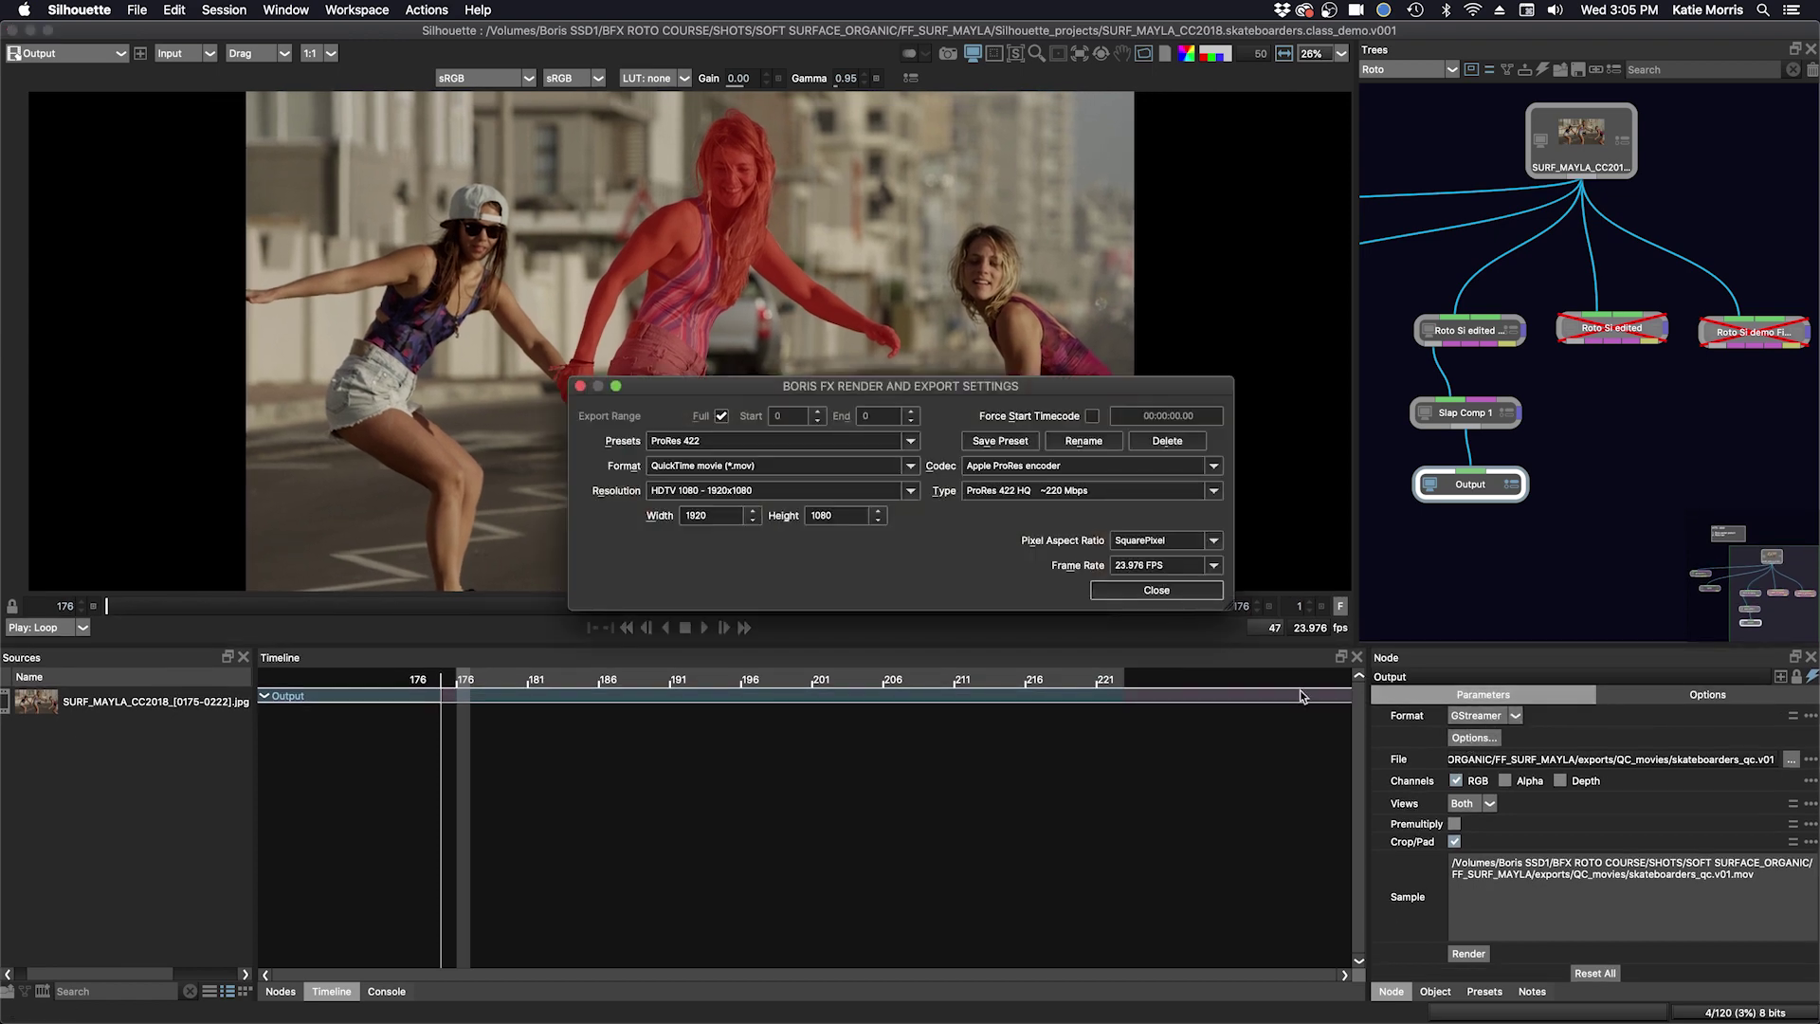
click(758, 490)
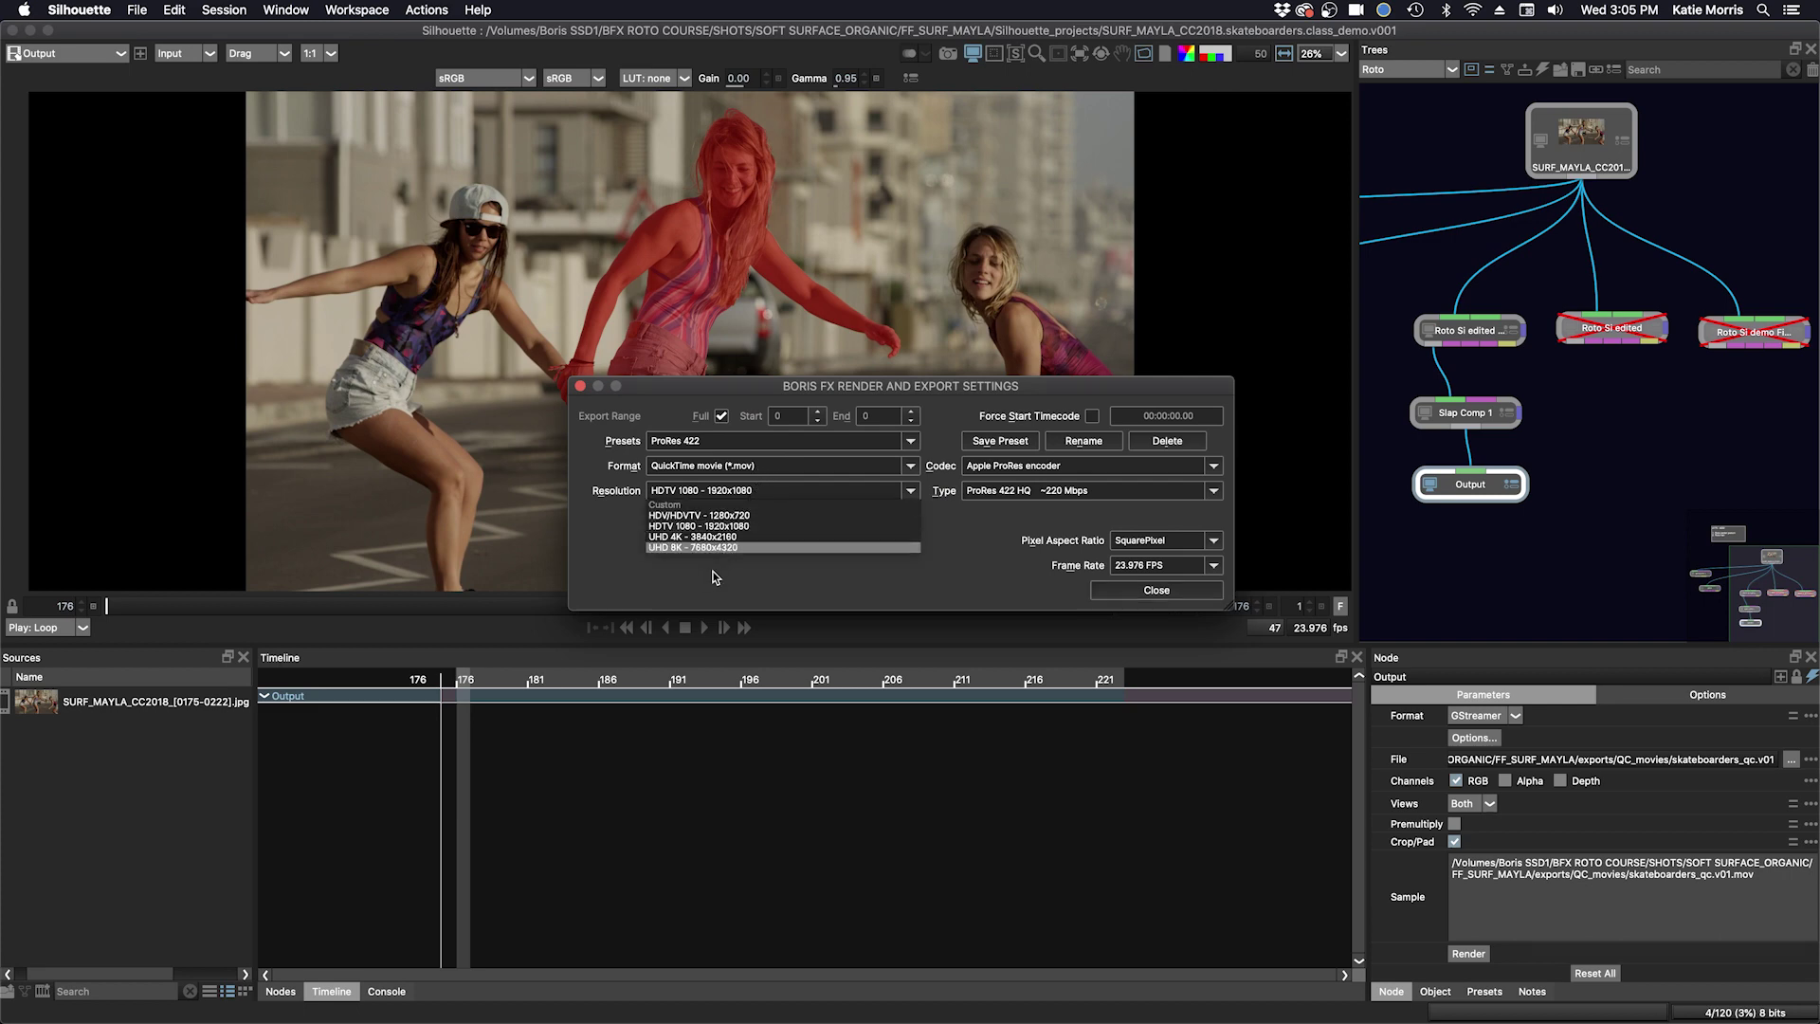
click(794, 405)
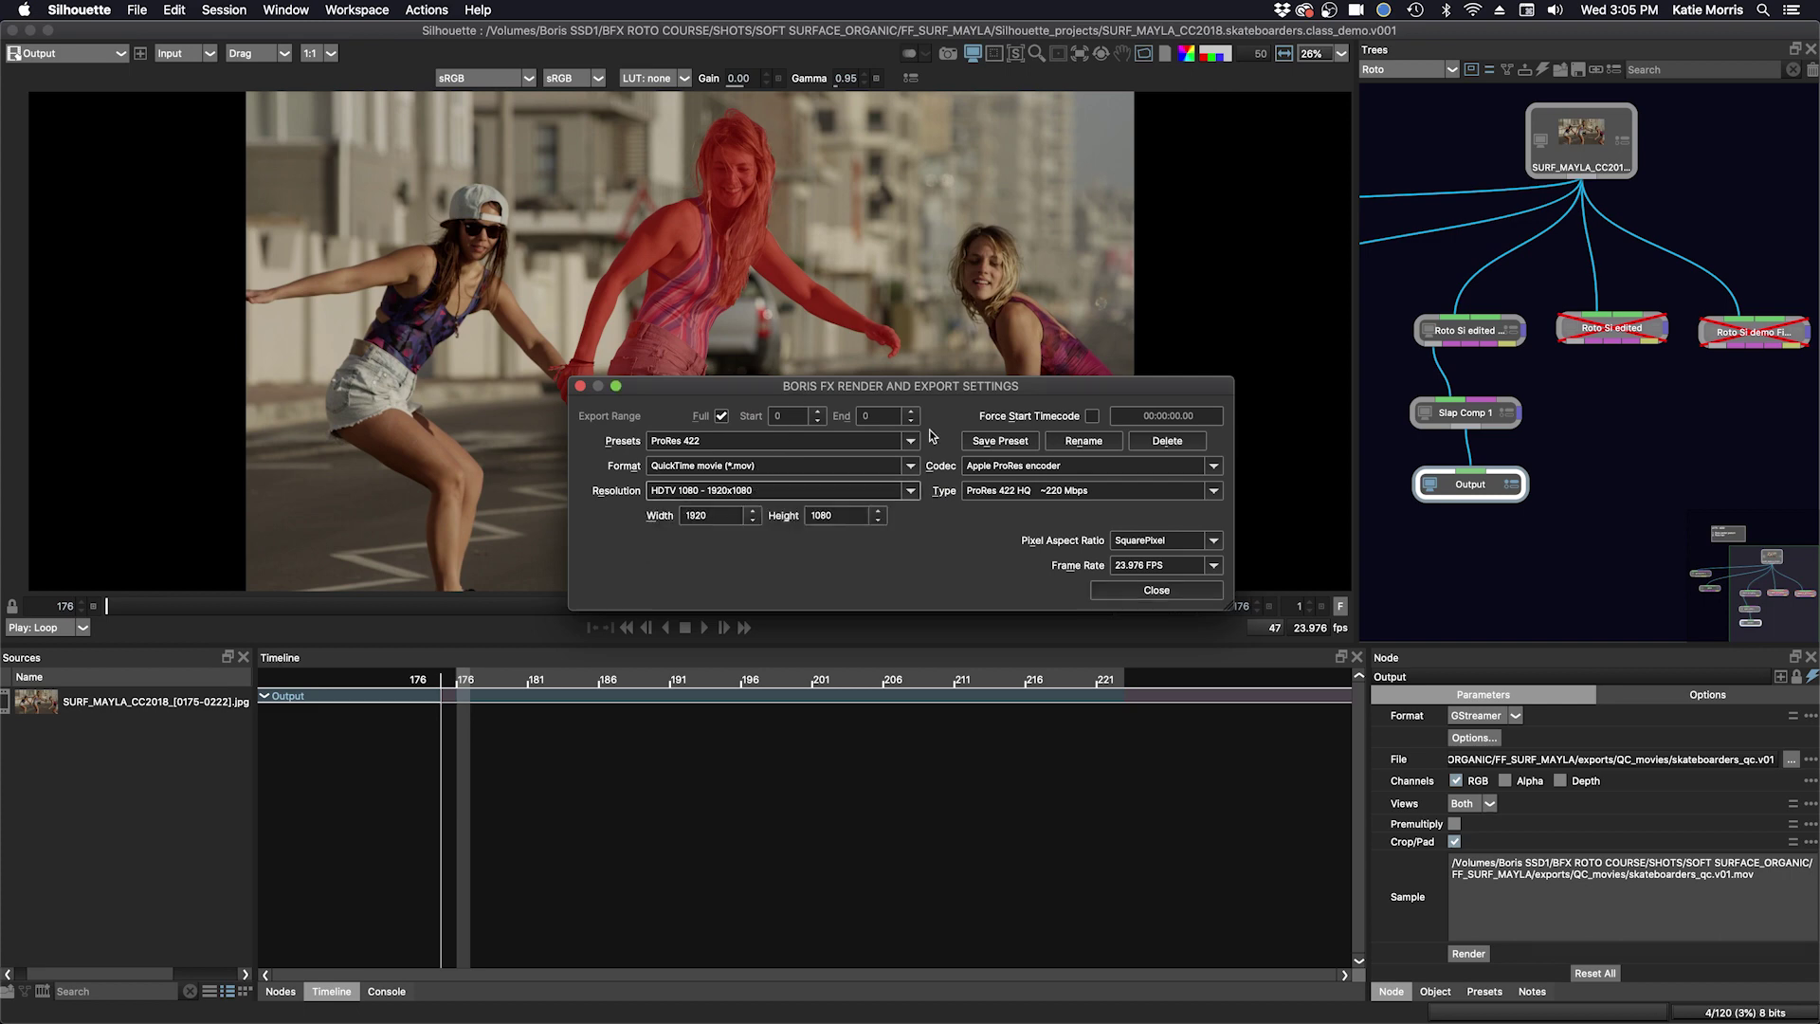
click(1031, 470)
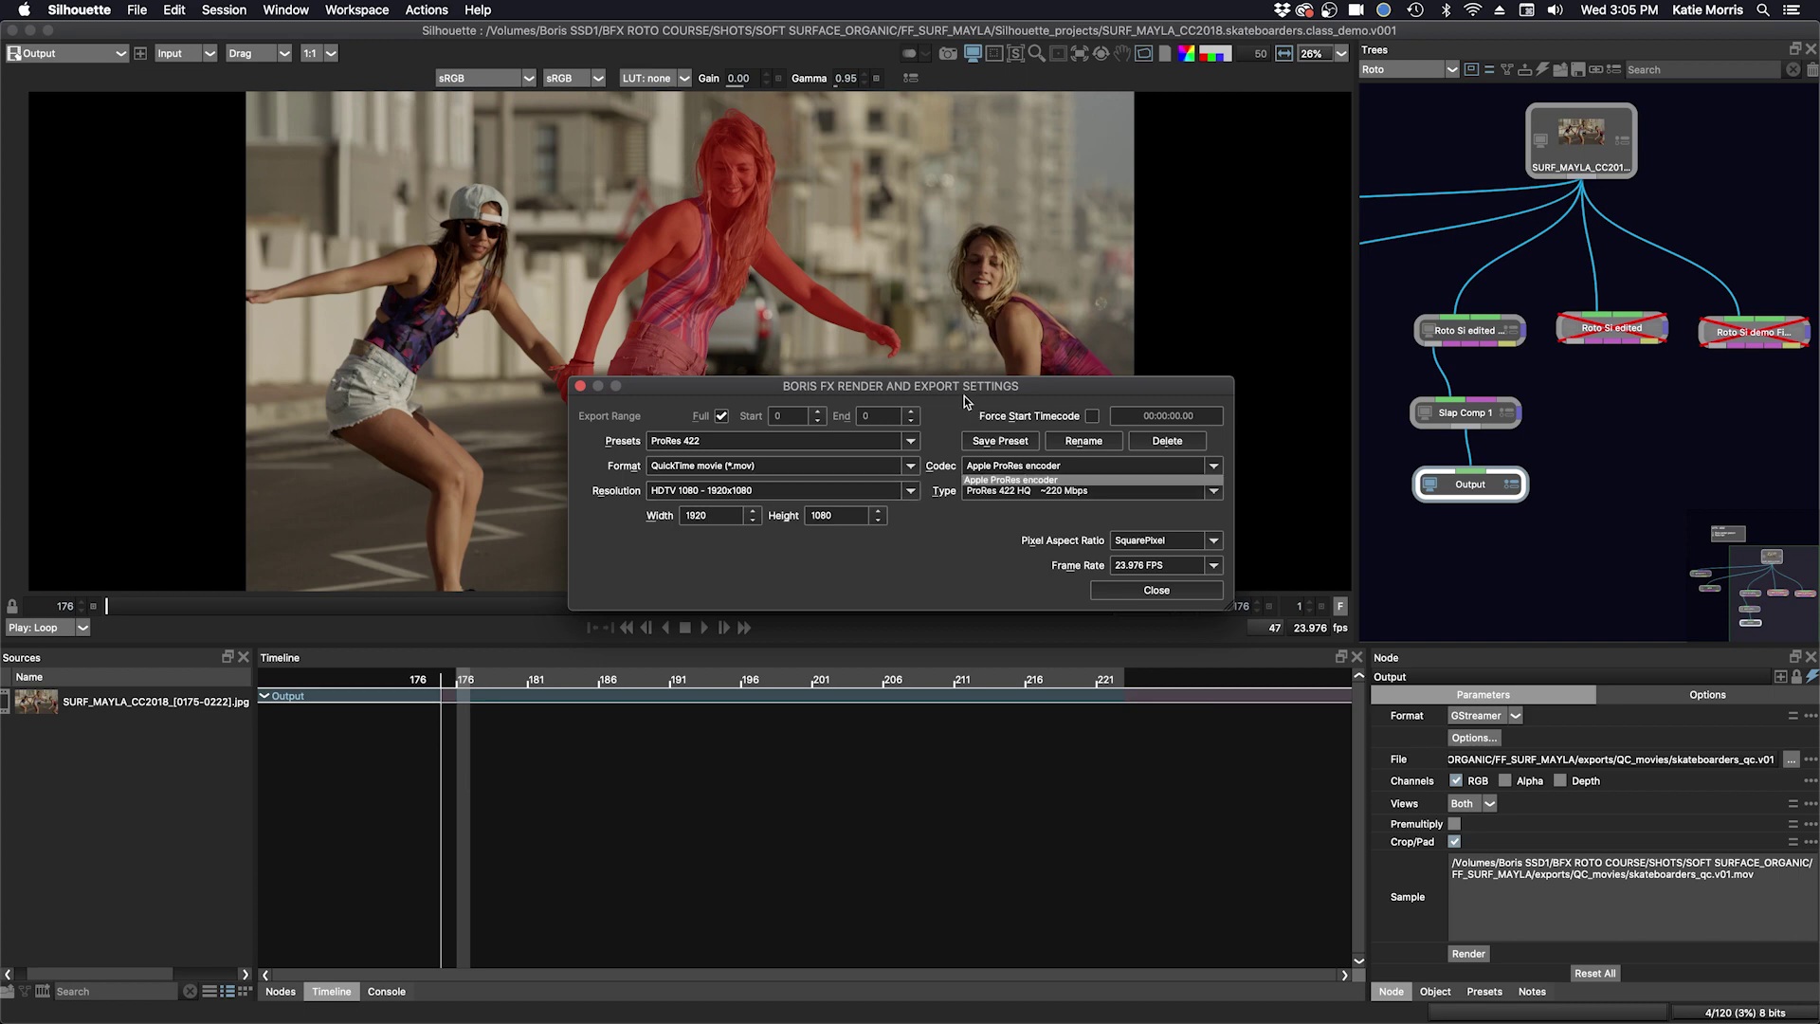
click(976, 479)
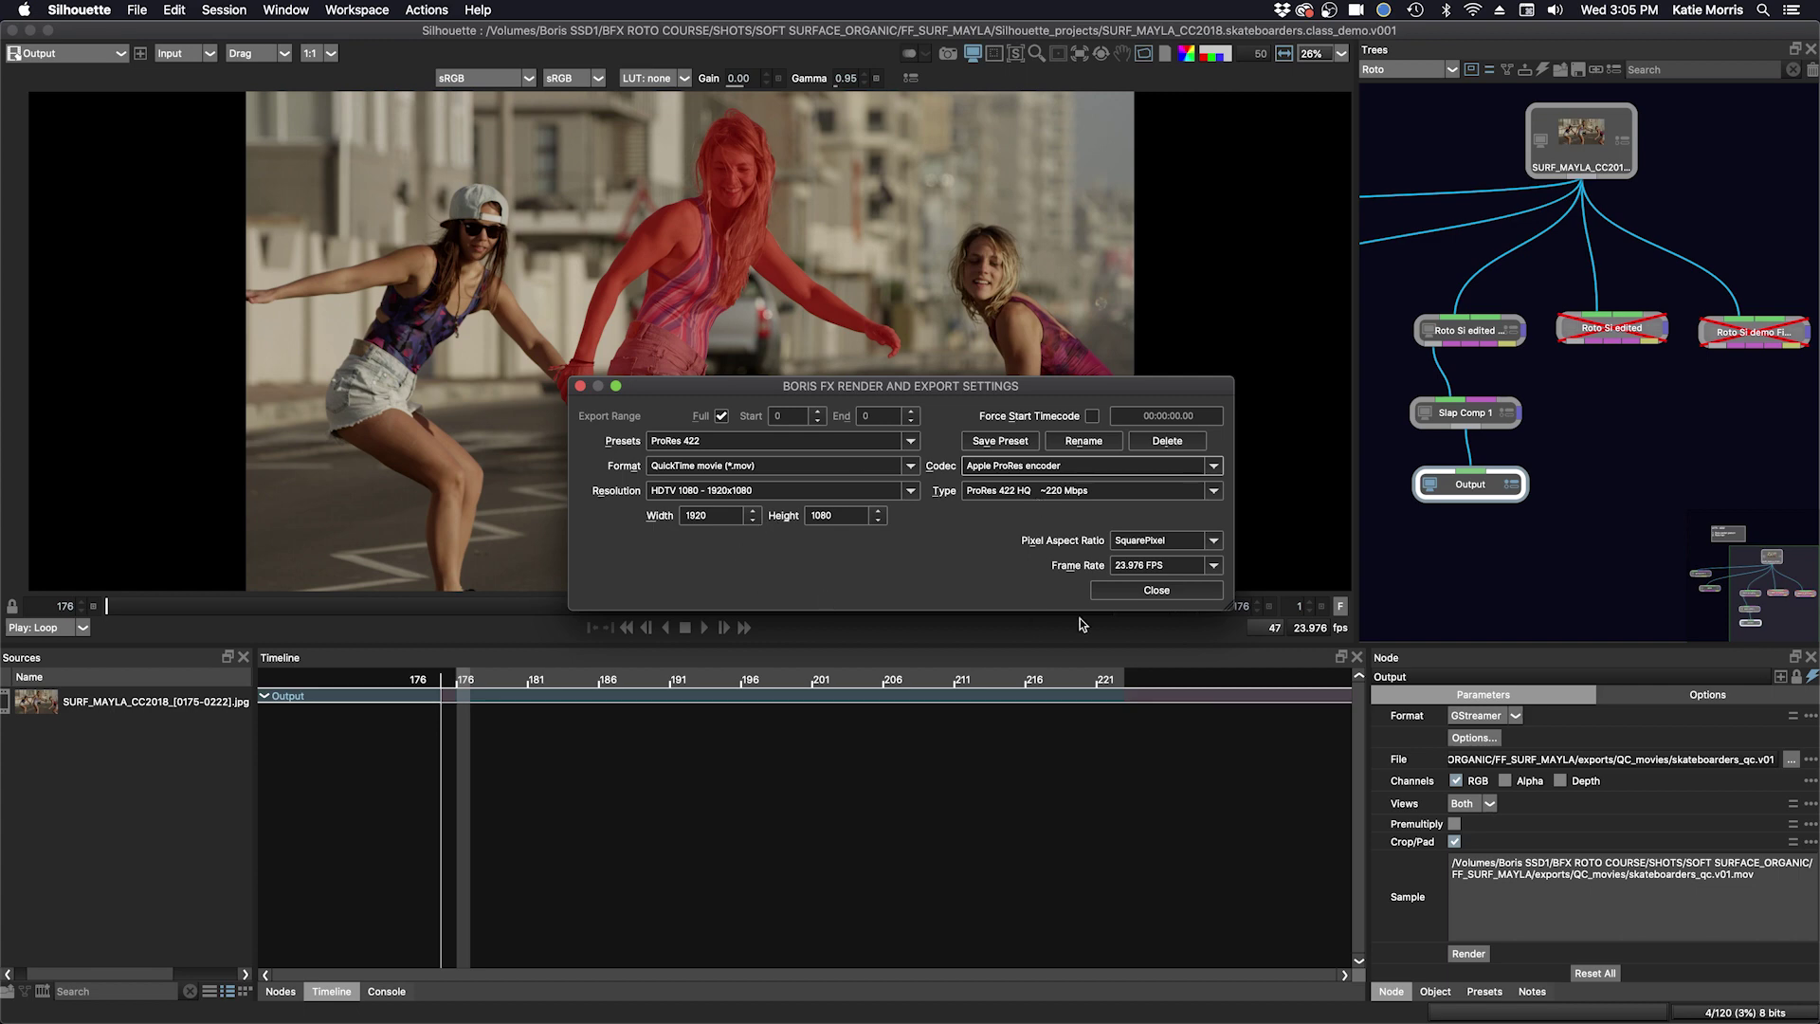
click(1158, 592)
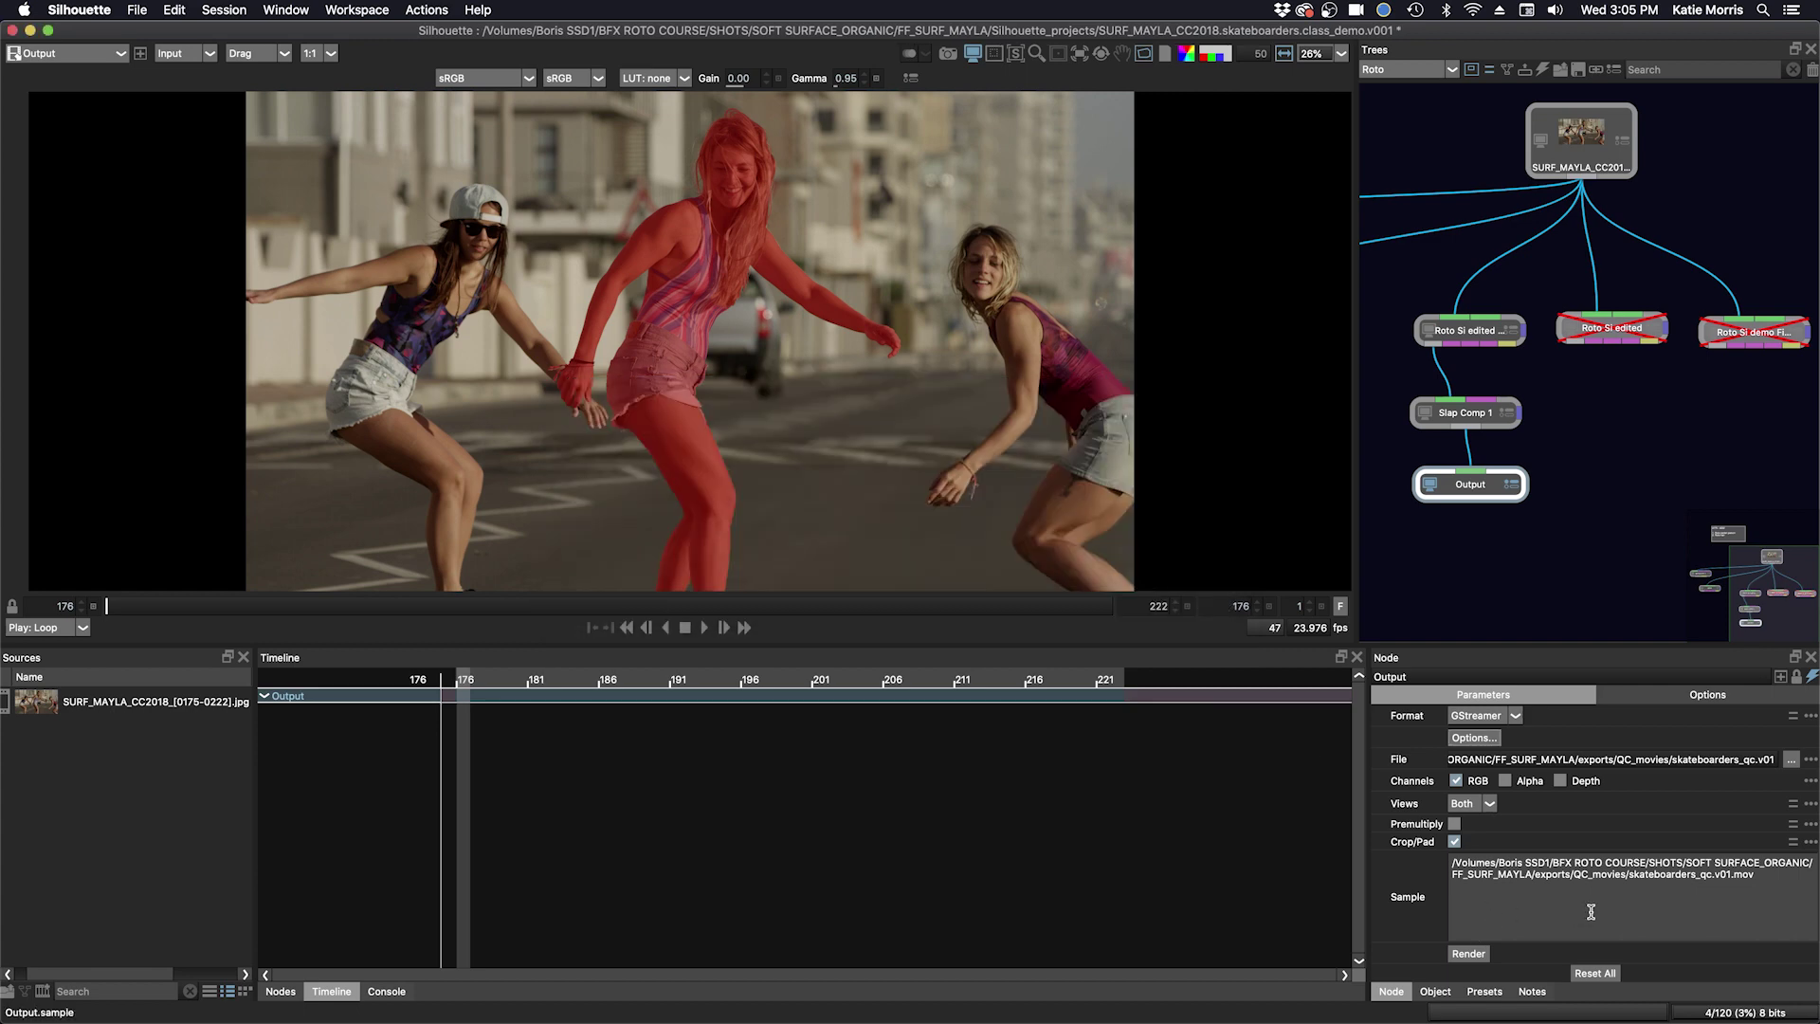
- Render the selected Output node over the work range, with output start frame 176 and 1:1 resolution
drag(1365, 897, 1295, 891)
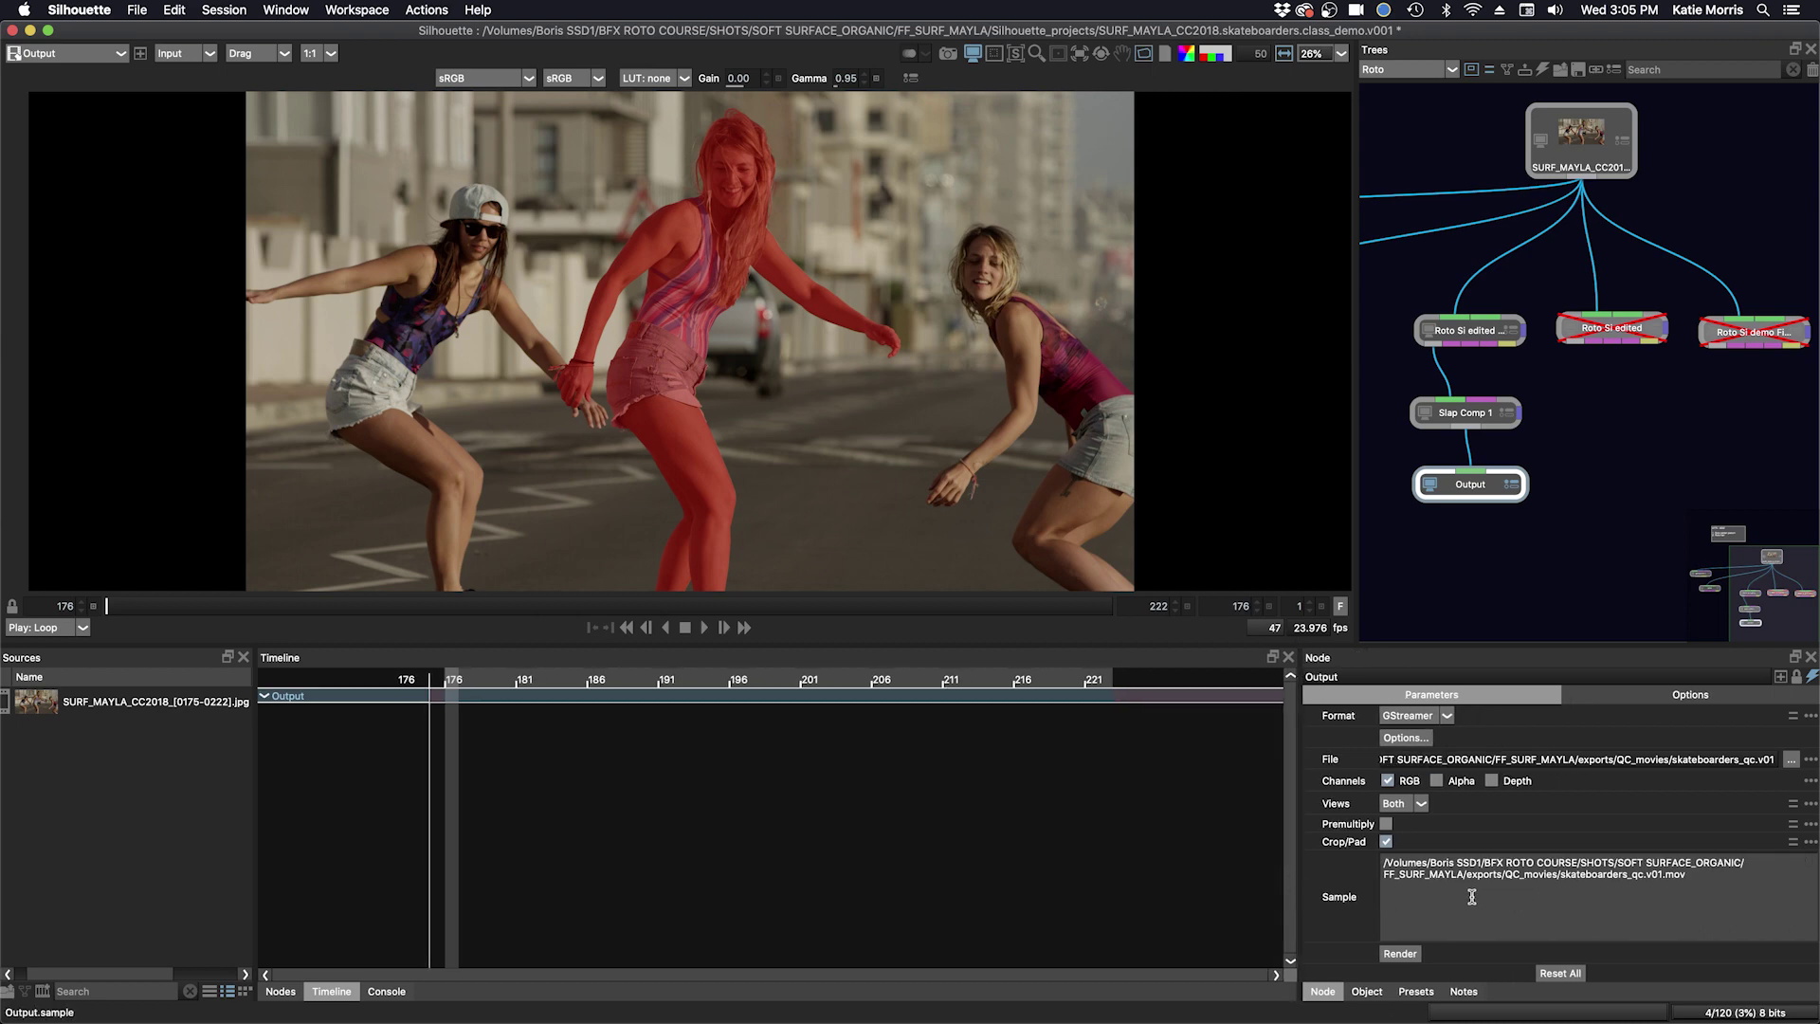
click(1400, 954)
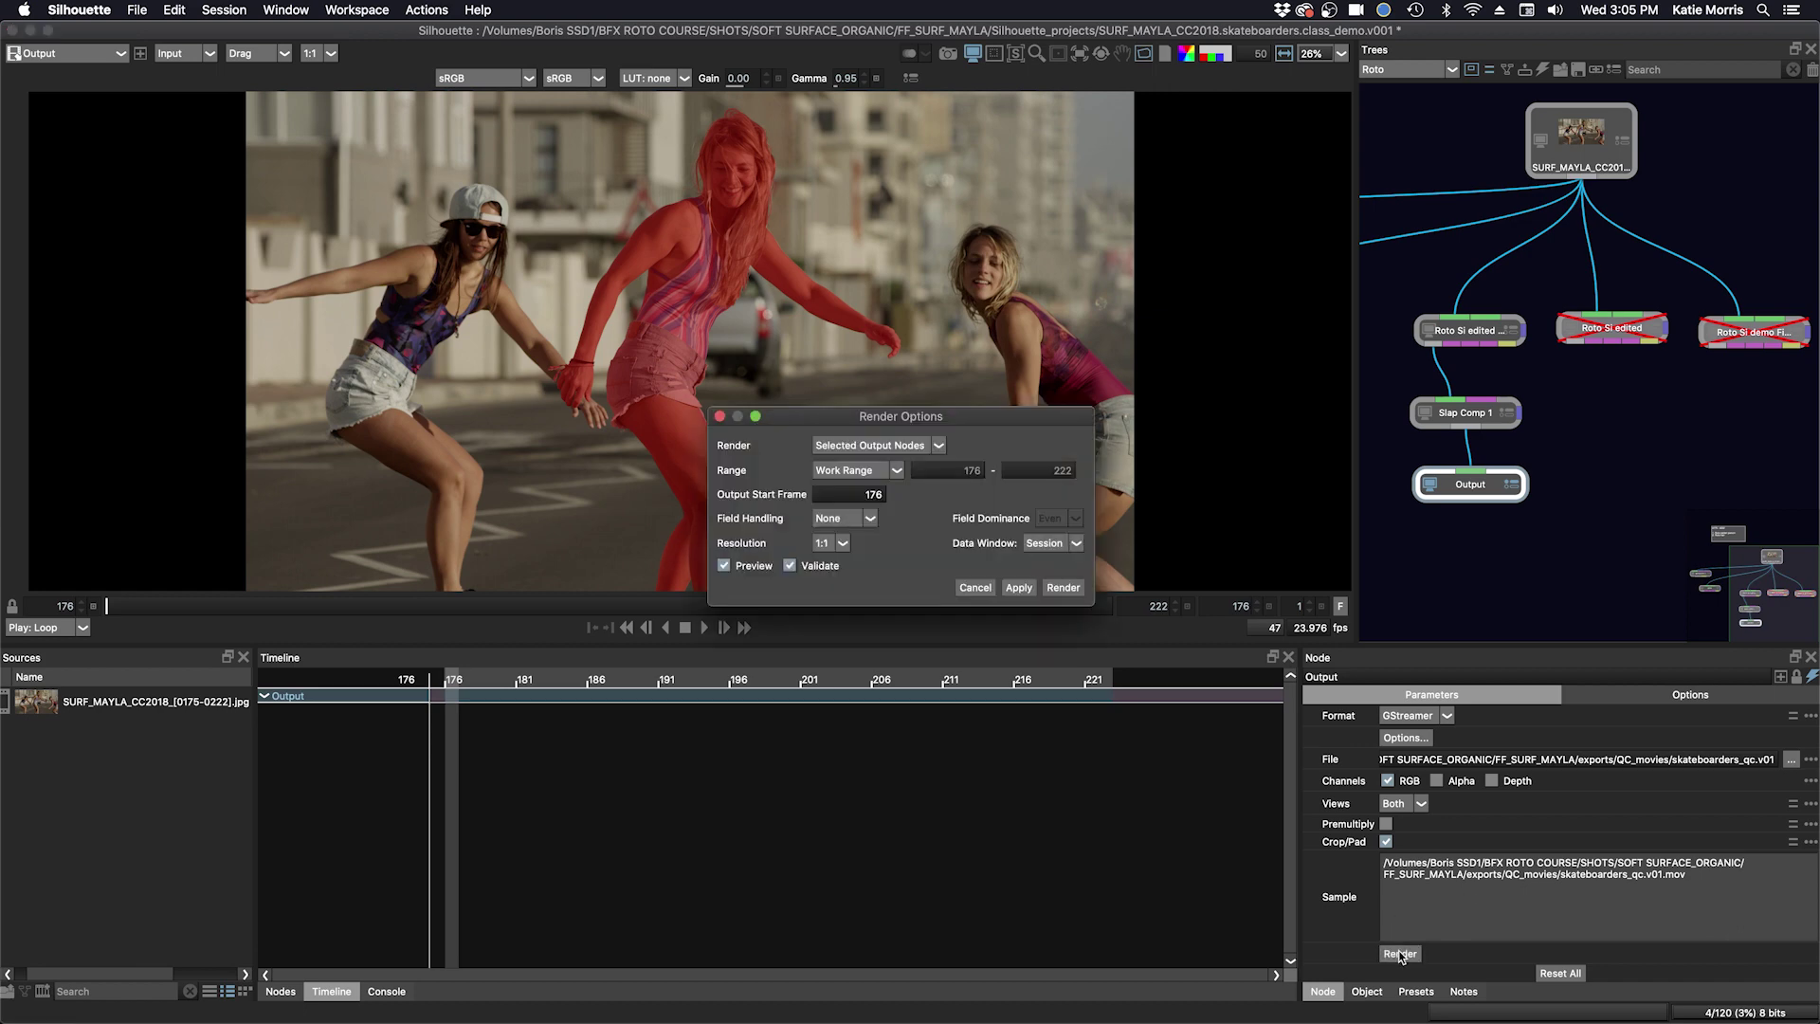
click(1063, 588)
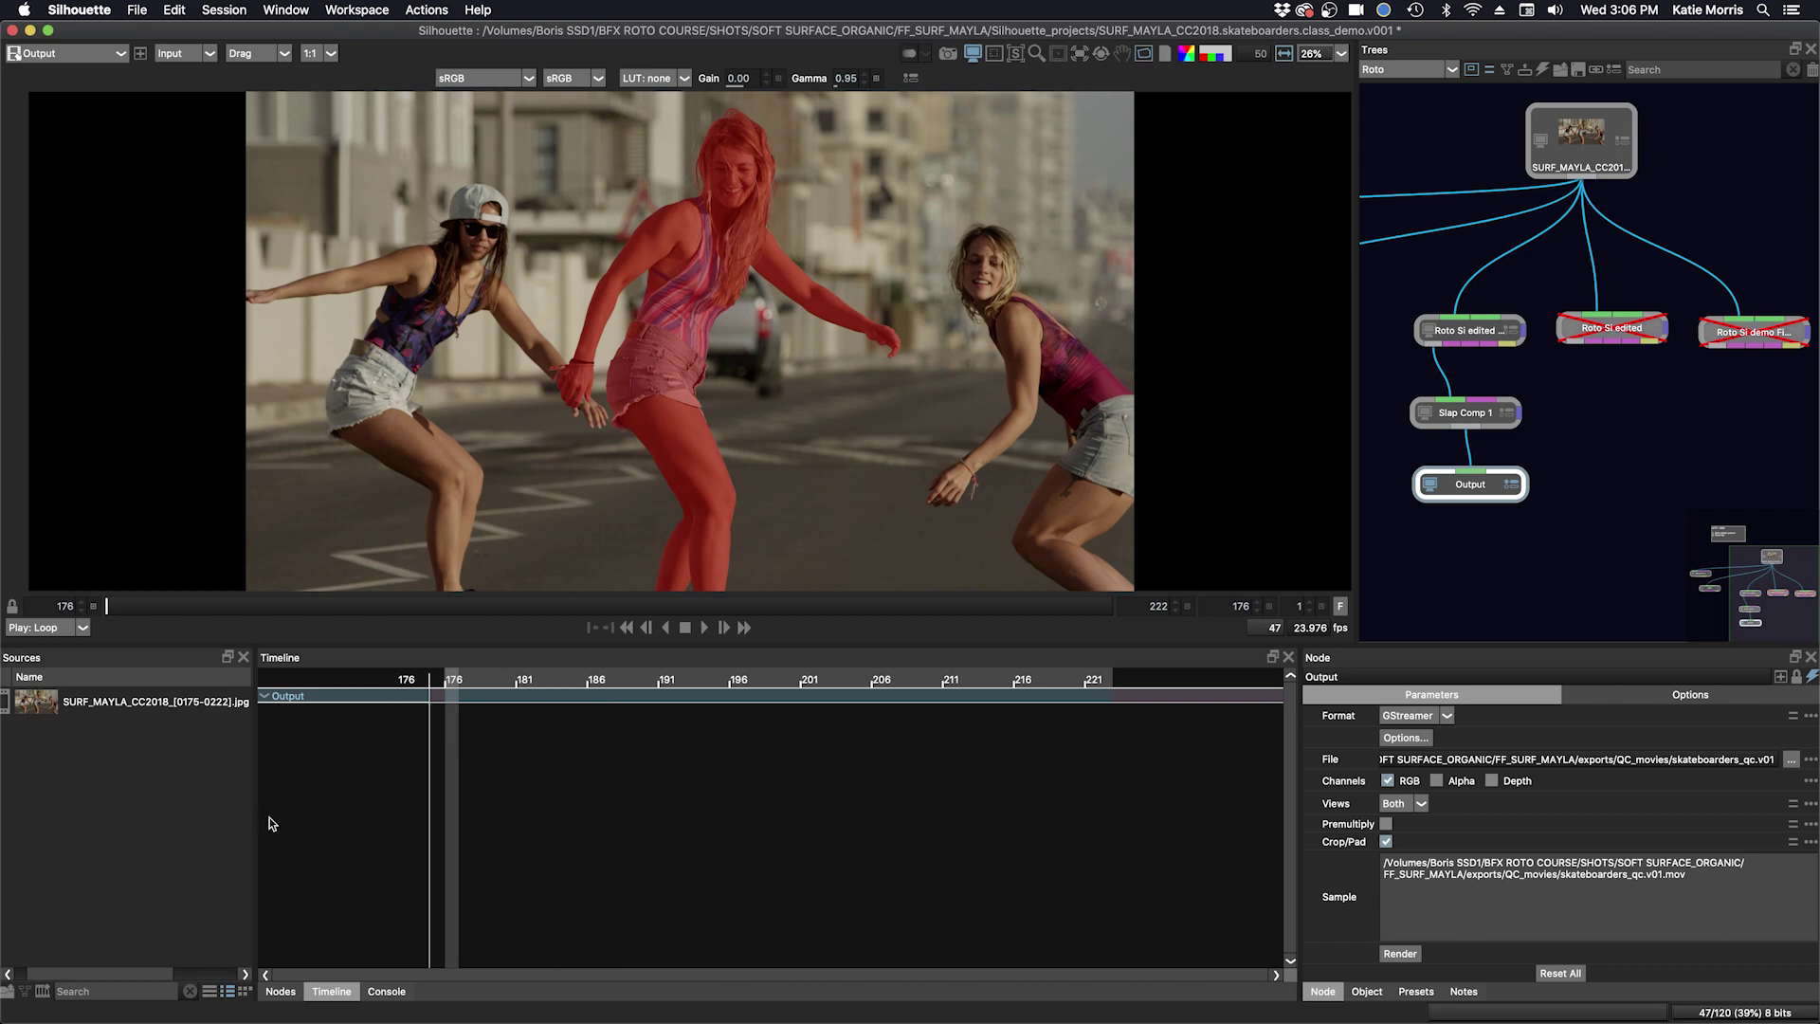
- Import skateboarders_qc.v01.mov from the QC_movies folder as a source and add it to the node tree beside the Output node
double_click(175, 837)
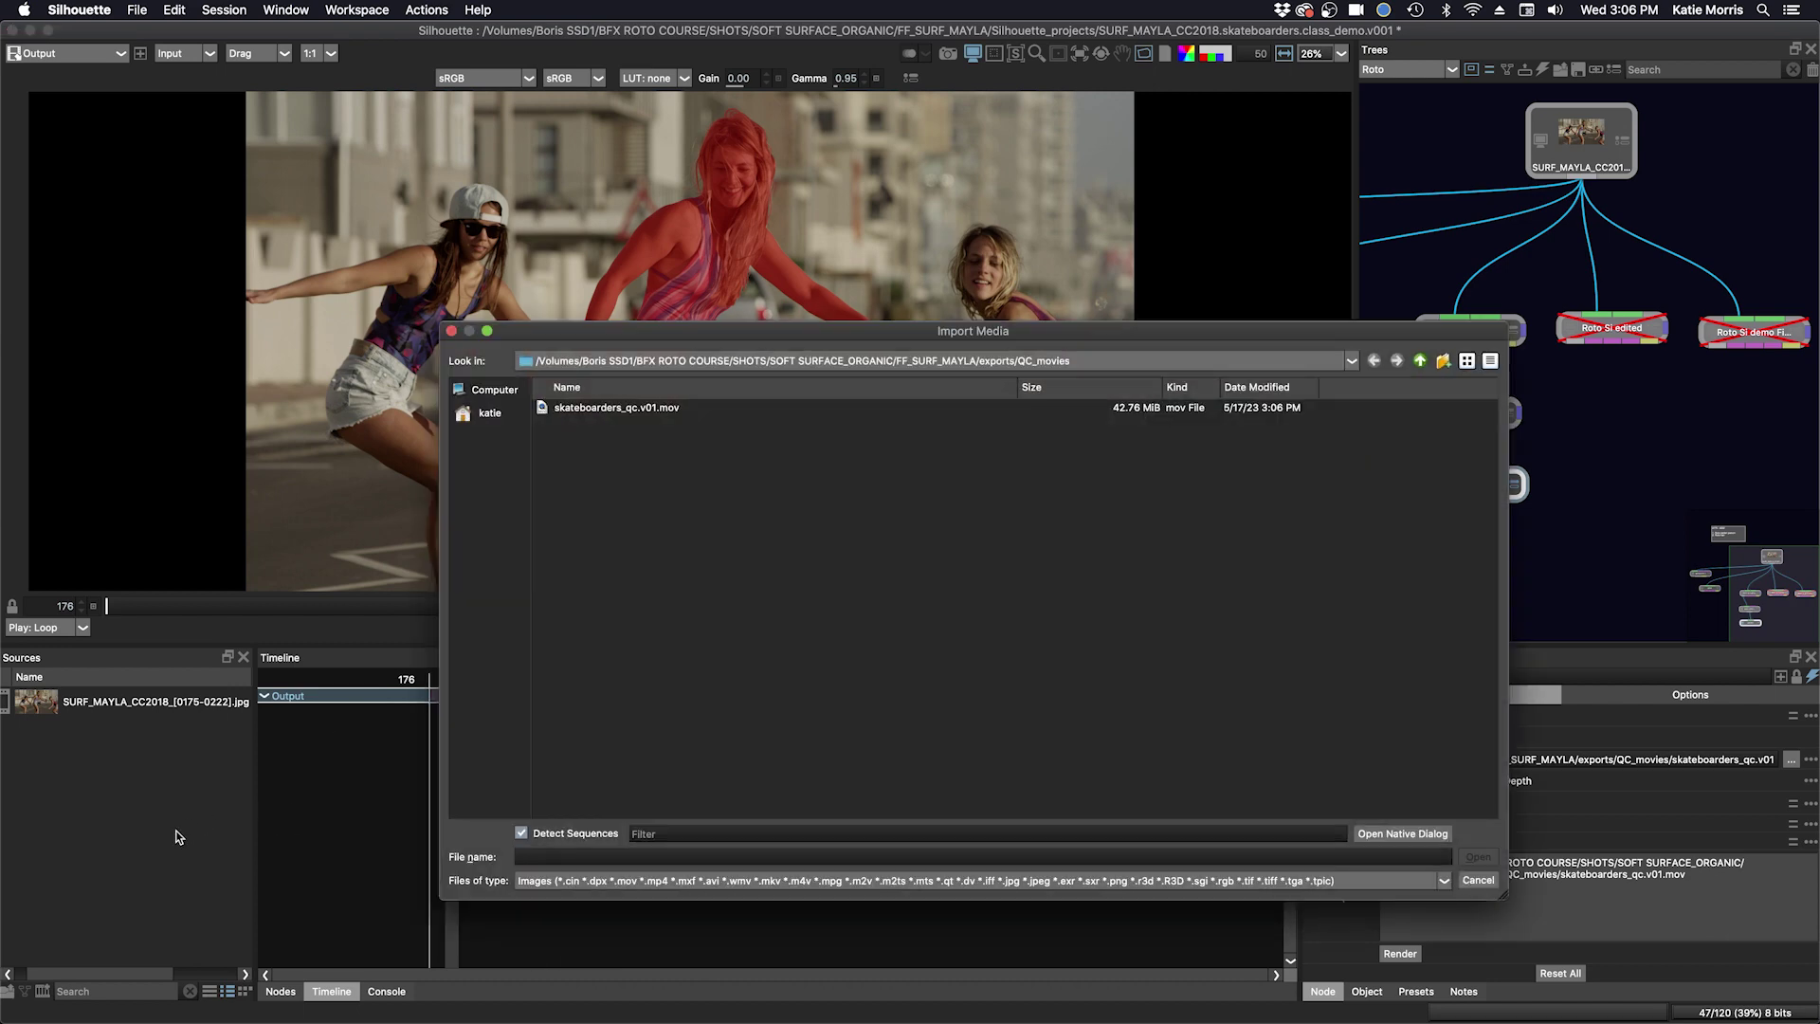
click(593, 409)
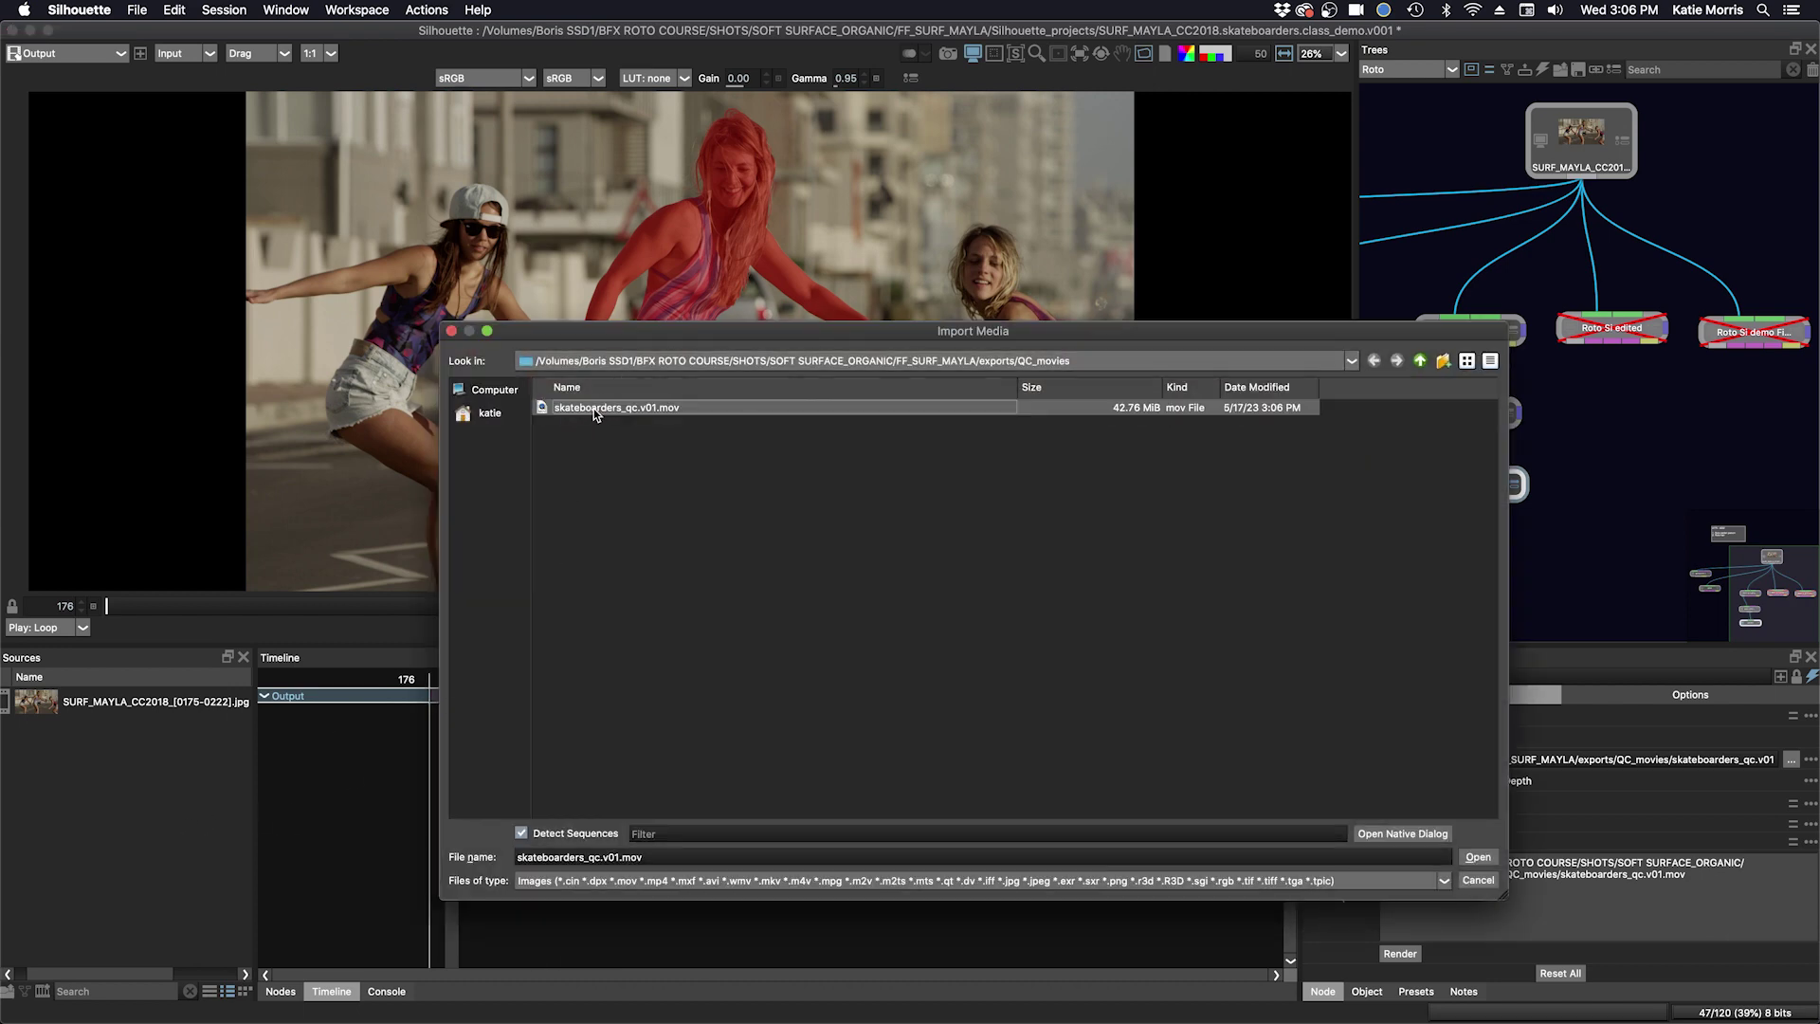
click(1478, 857)
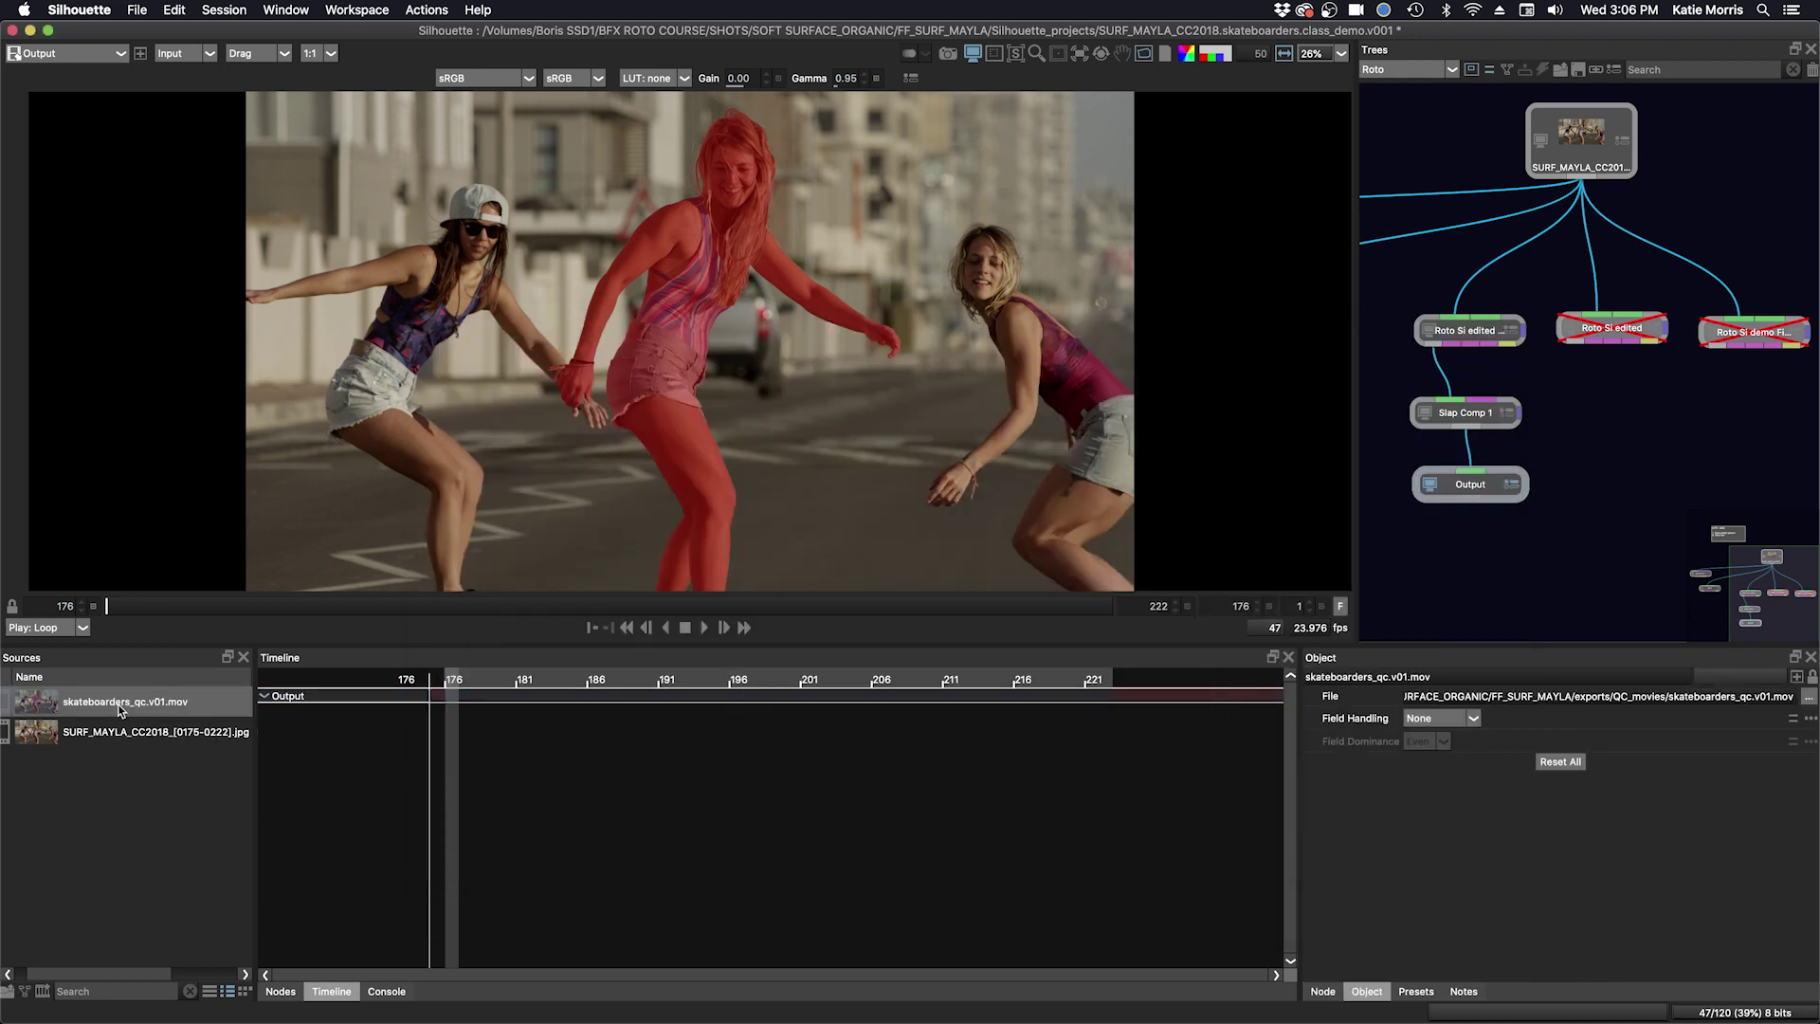
drag(121, 703, 1655, 438)
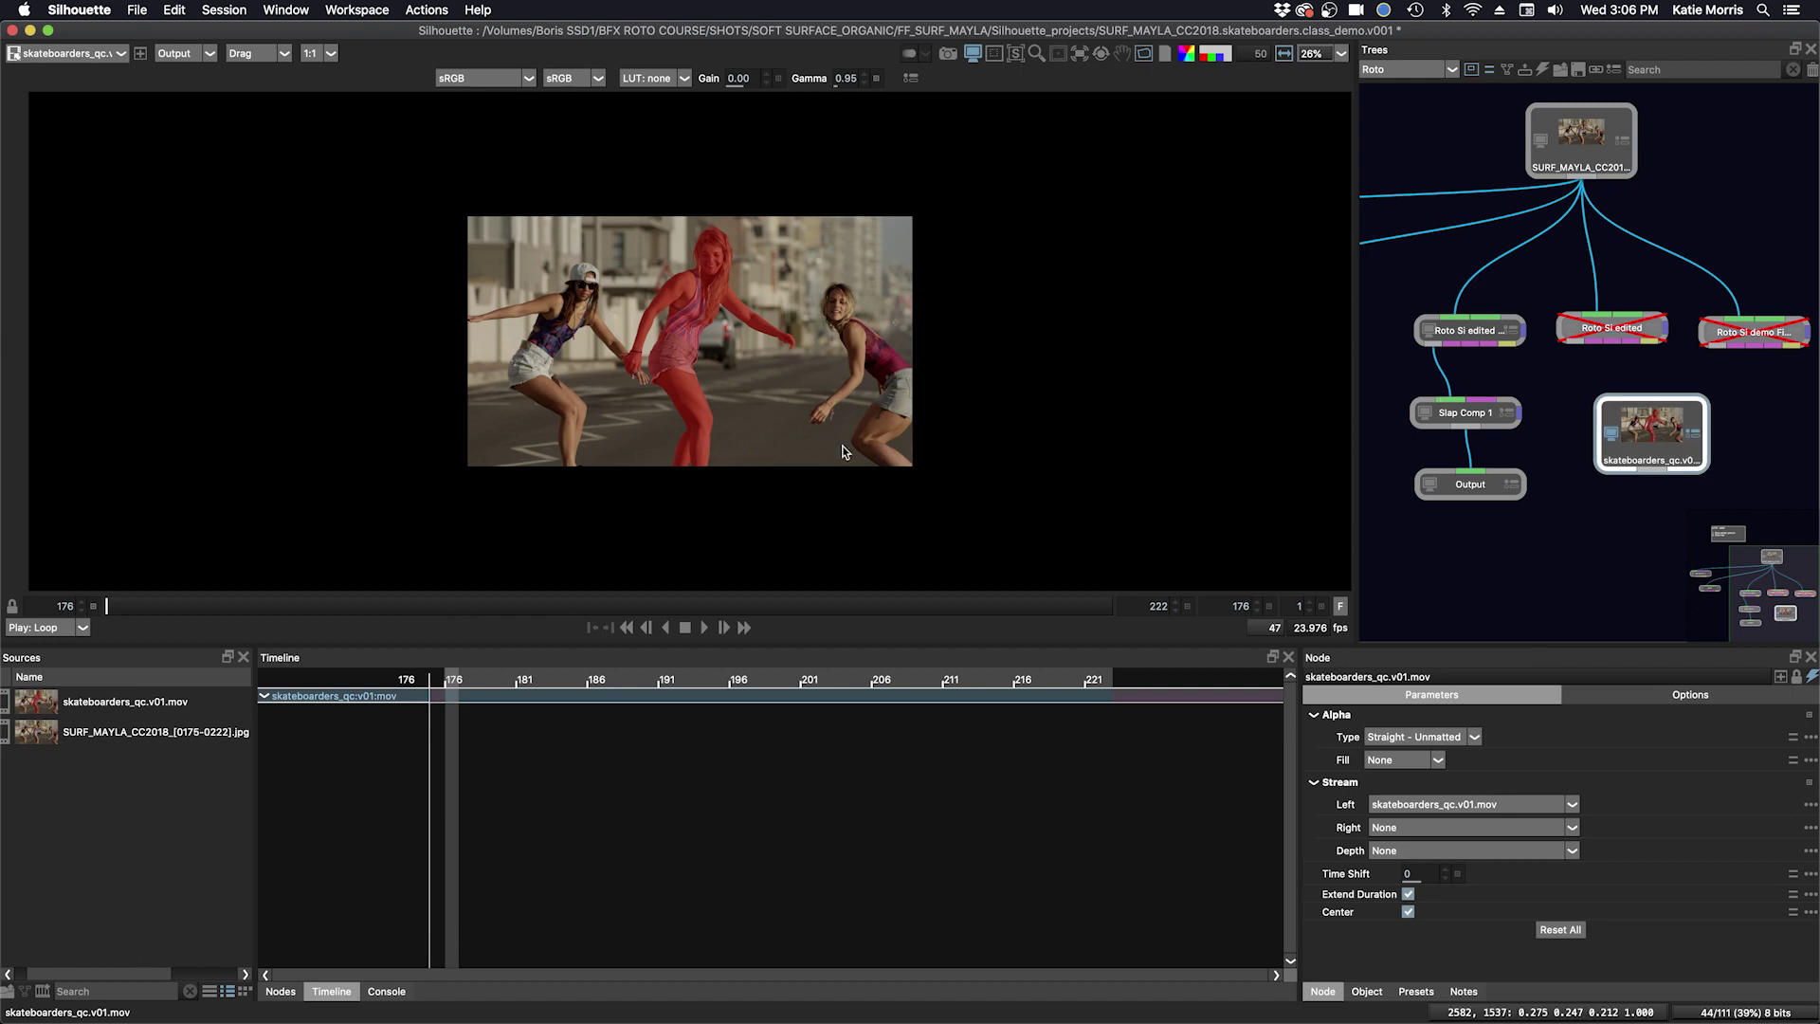
- Enlarge the viewer area and play the imported QC movie to check the red overlay on the middle skater
scroll(807, 446, up, 2)
drag(817, 343, 913, 482)
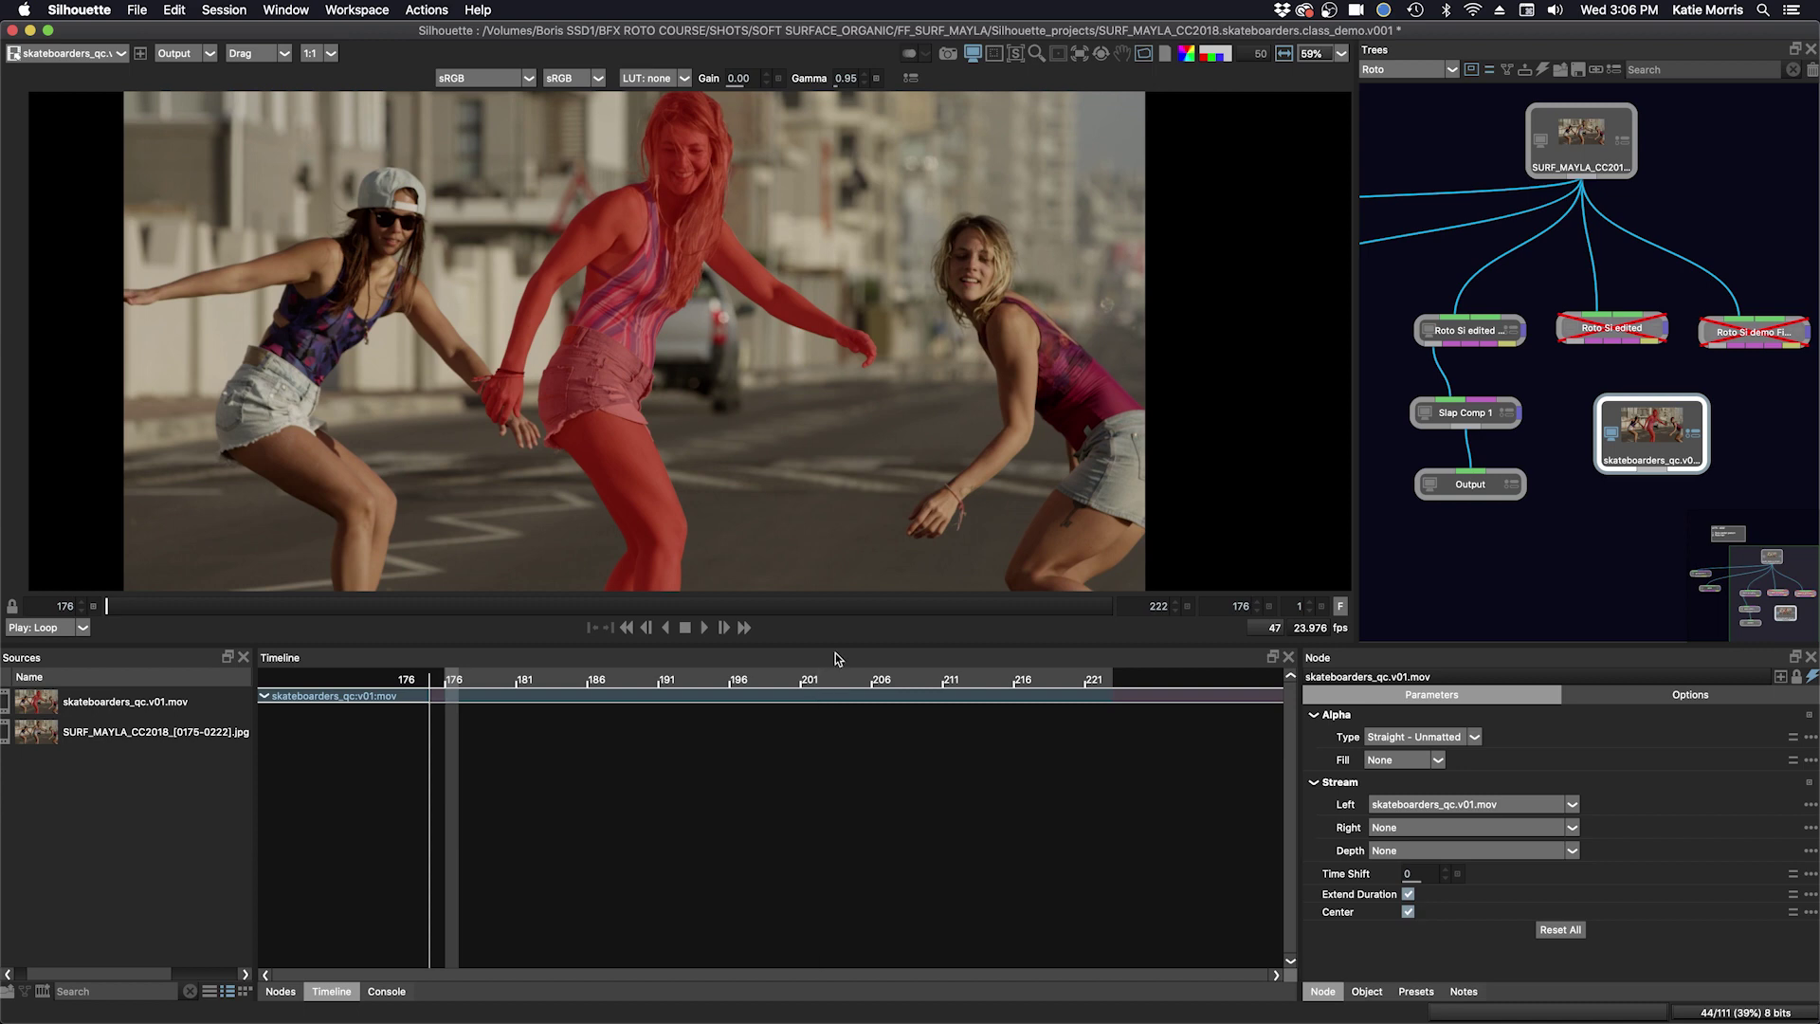
drag(839, 647, 848, 800)
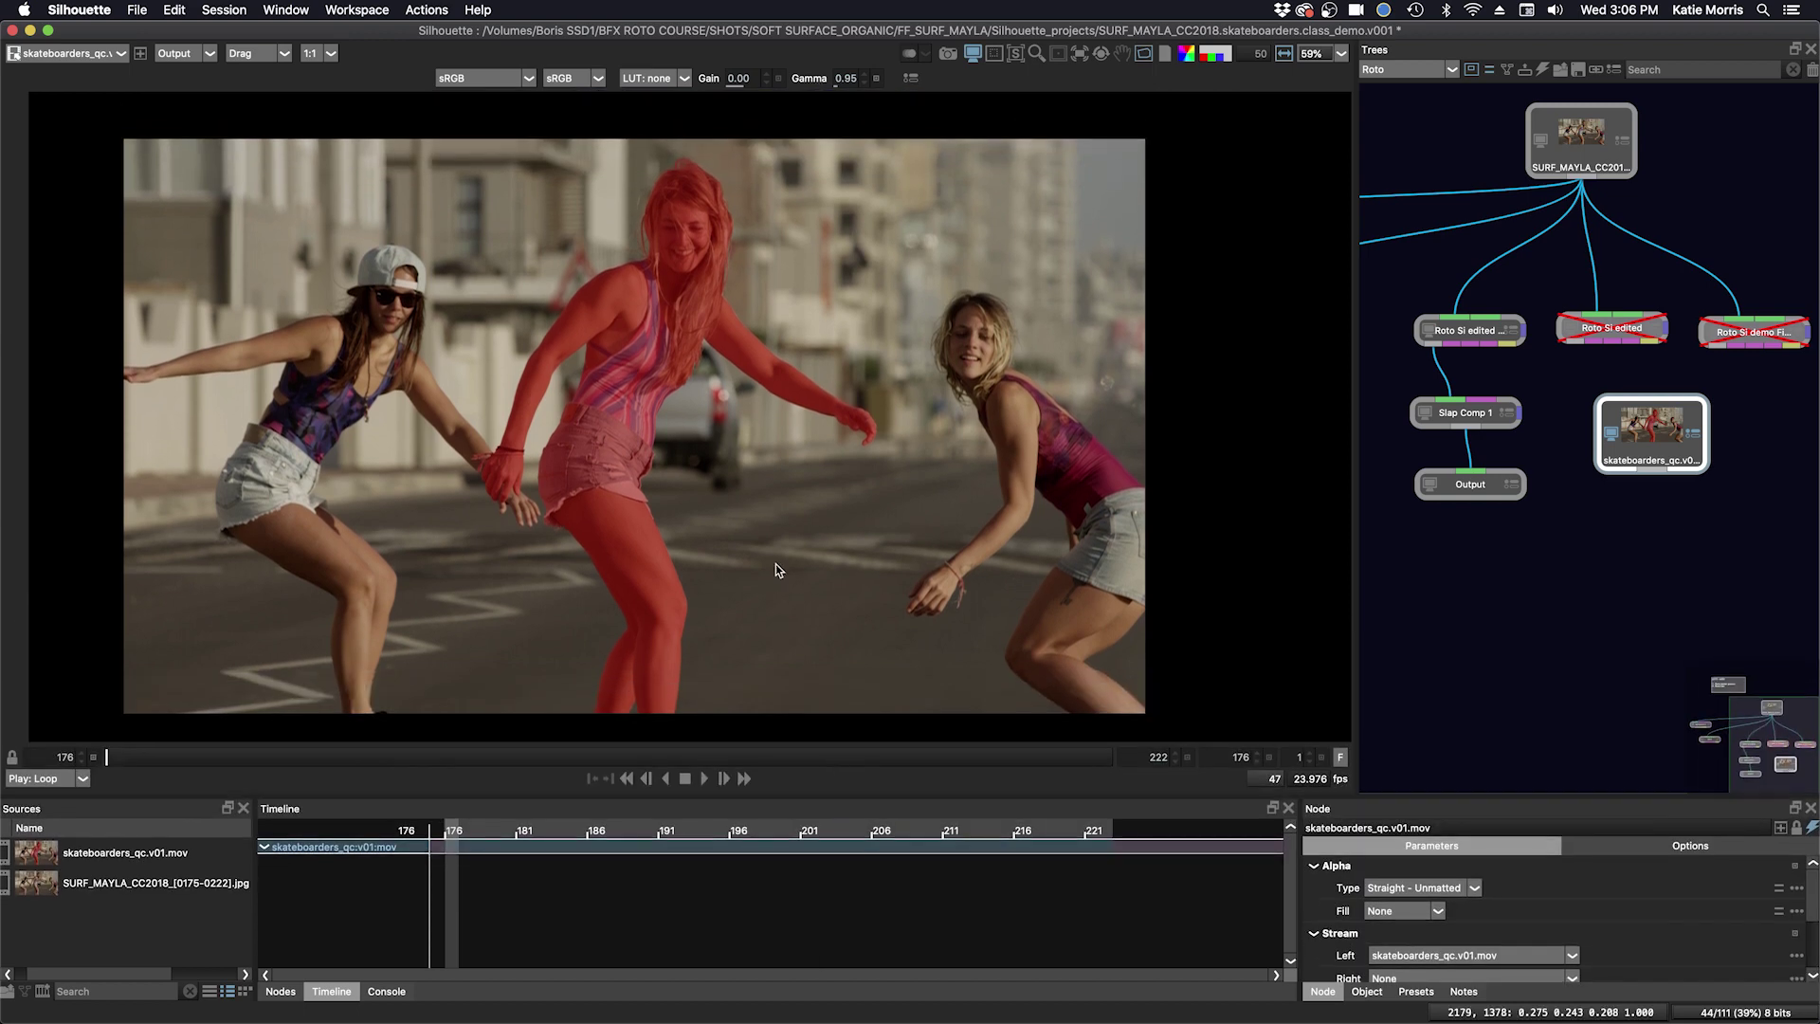
drag(780, 553, 813, 557)
scroll(808, 555, up, 1)
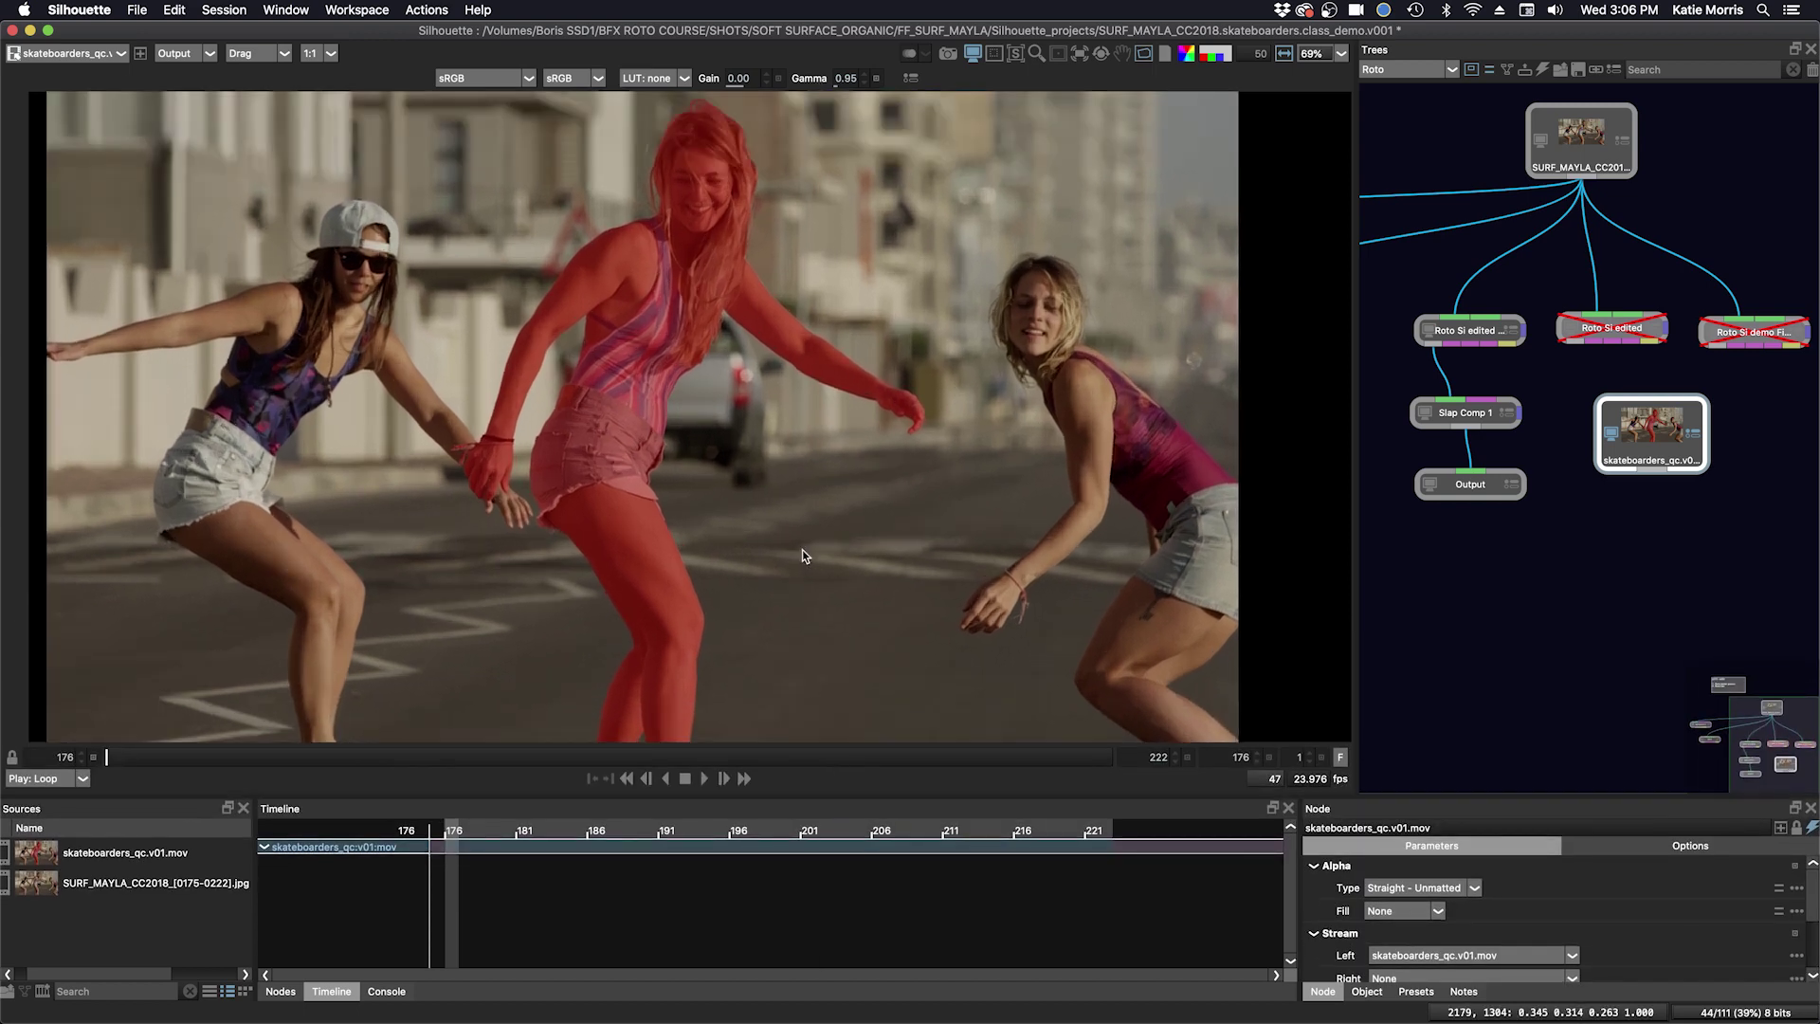
click(705, 779)
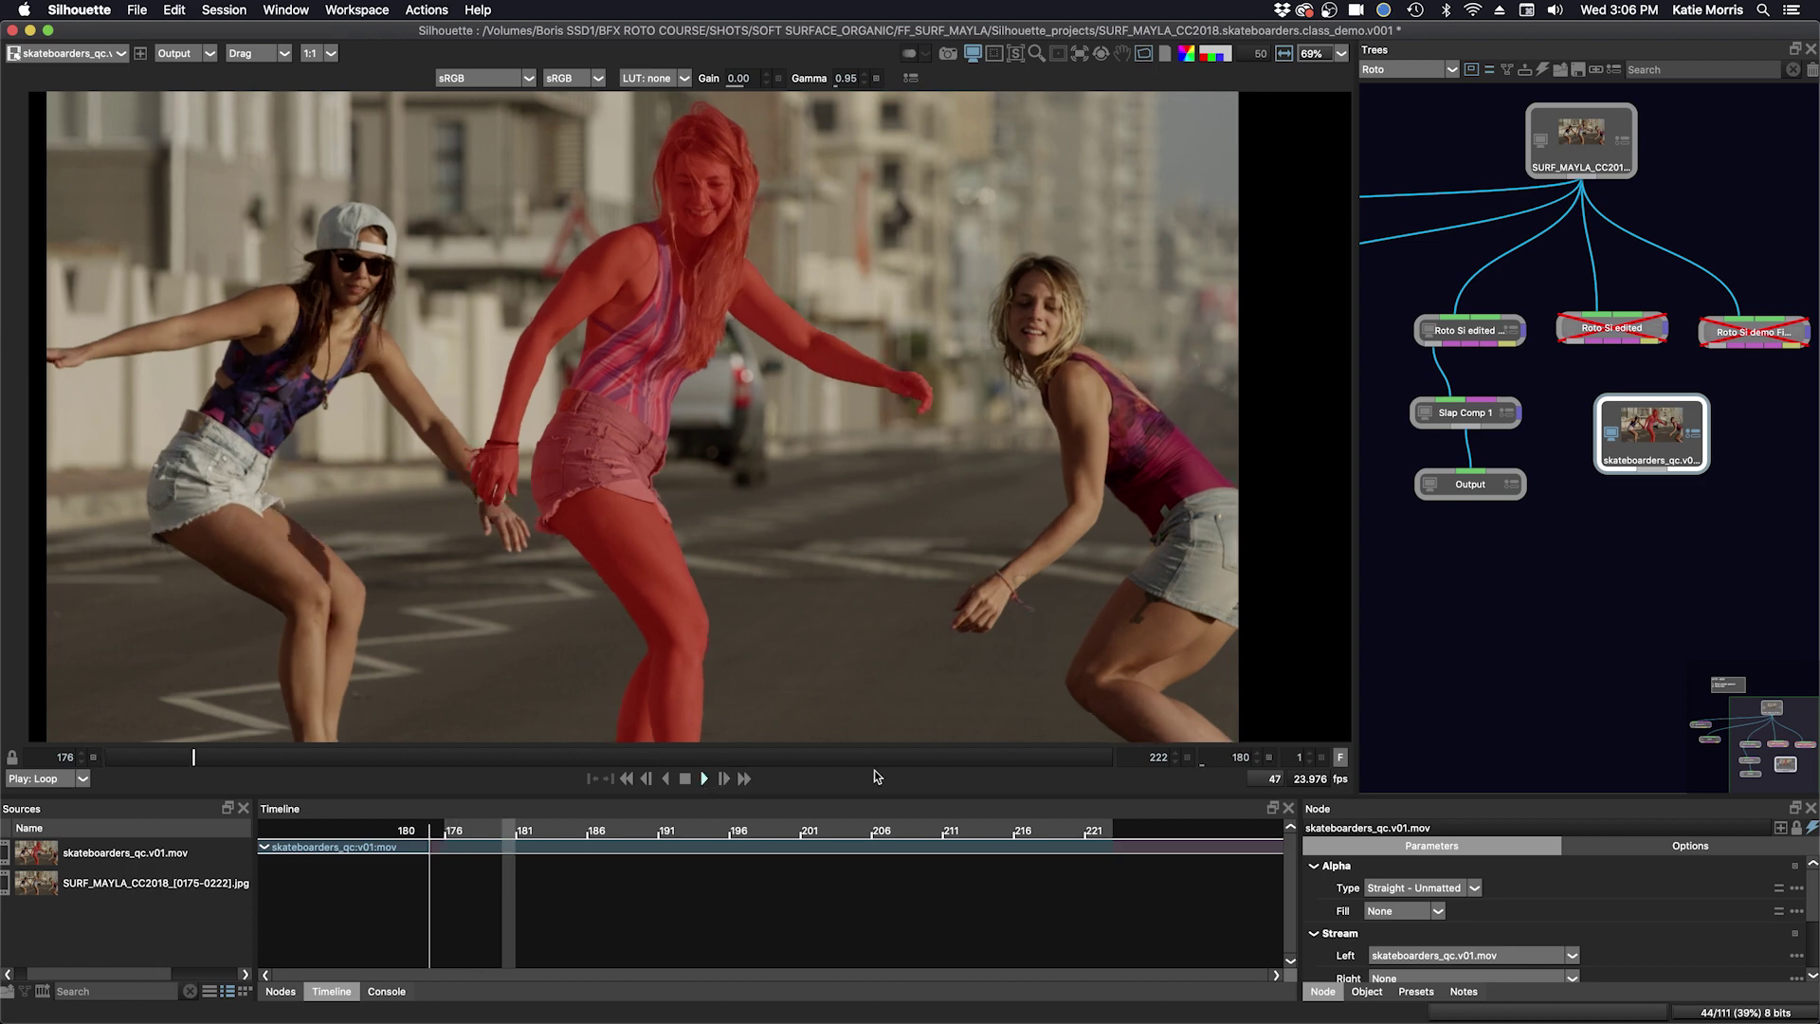